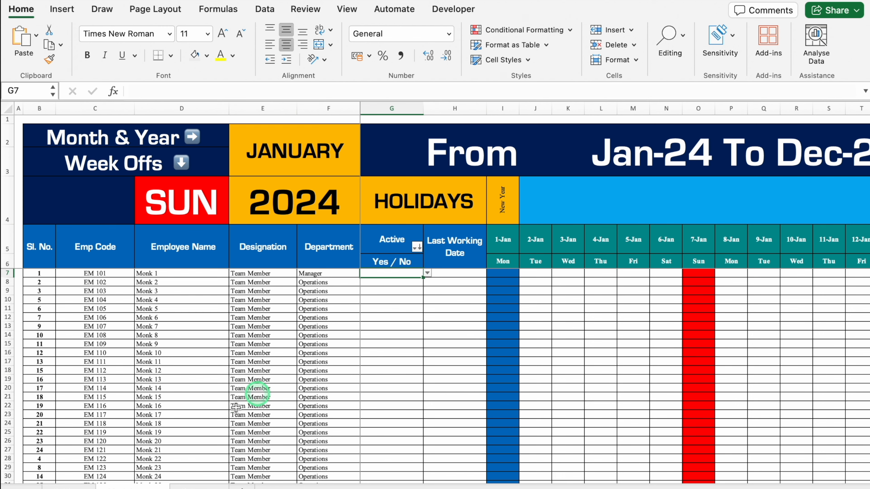
Look through the finished leave tracker's daily columns and yearly summary, then its linked monthly summary with all leave types
left_click_drag(40, 478, 227, 474)
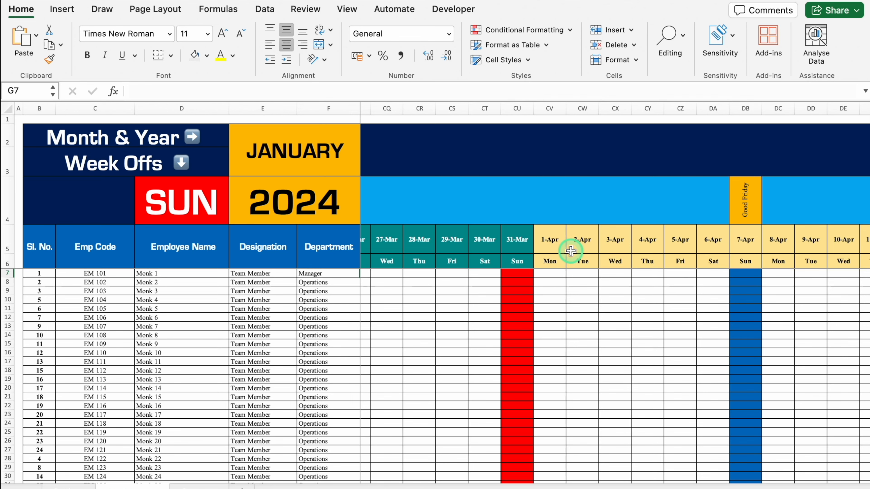
left_click_drag(223, 476, 813, 486)
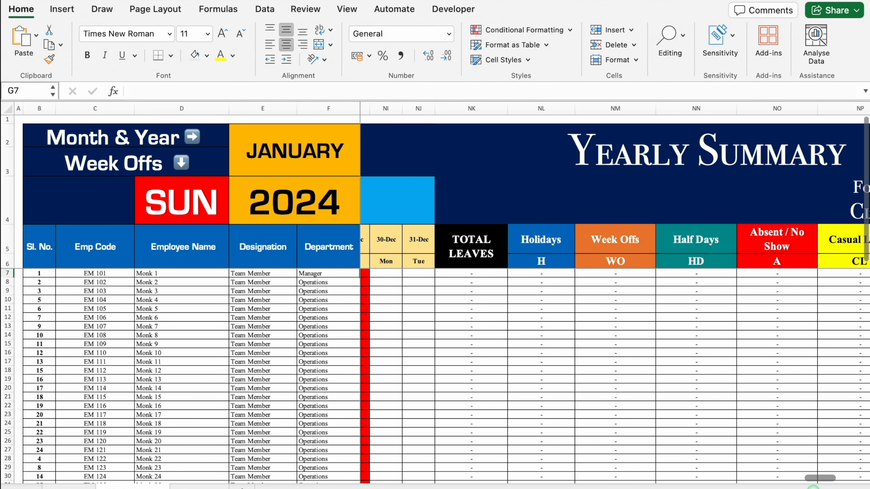
scroll(537, 213, "right", 5)
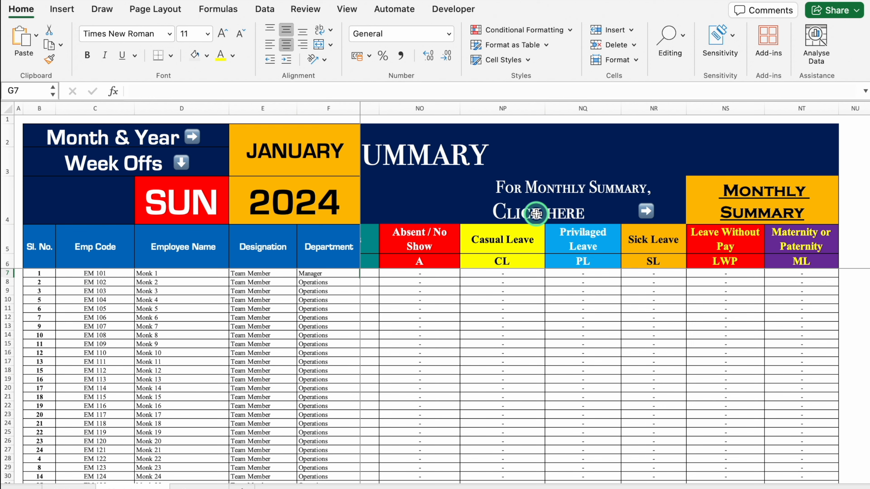
left_click(758, 200)
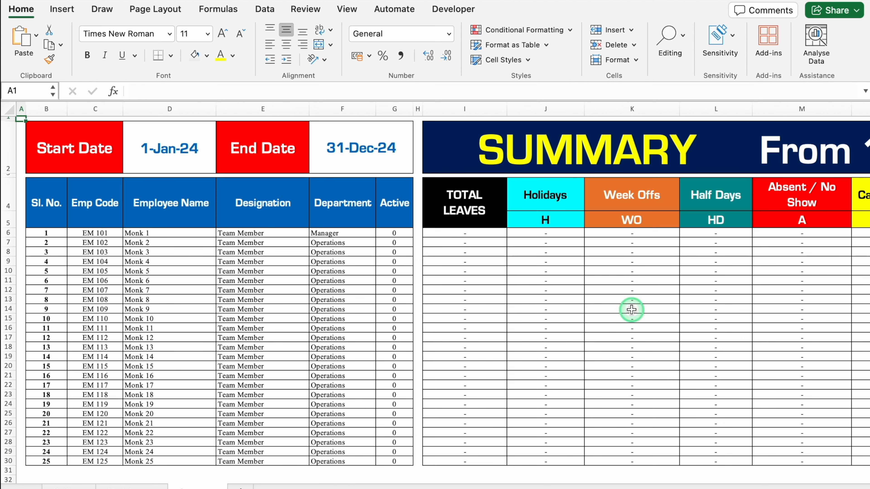
scroll(631, 310, "right", 10)
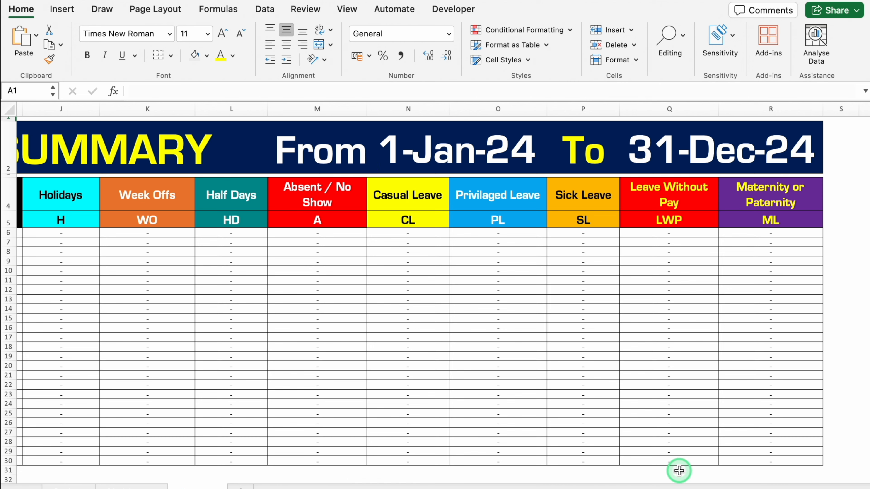
left_click_drag(679, 471, 294, 431)
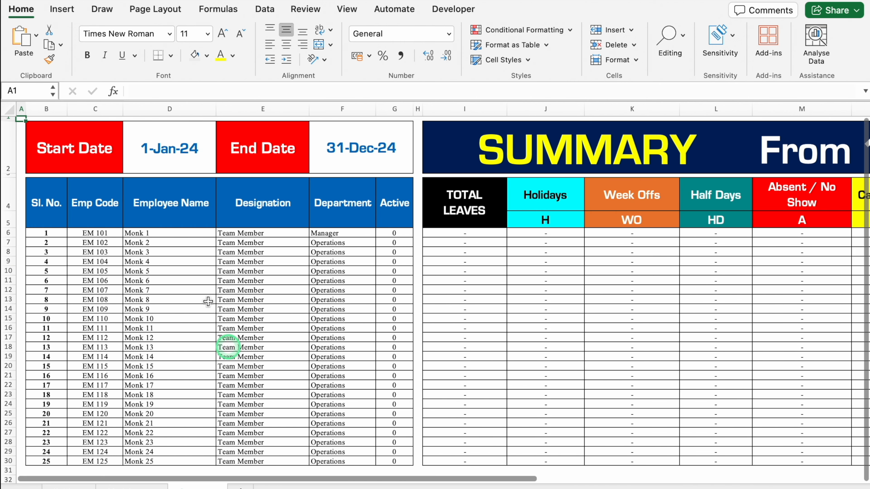
Set the summary's End Date to 31-Aug-24 and check the date range in the summary heading
left_click(176, 145)
left_click(199, 152)
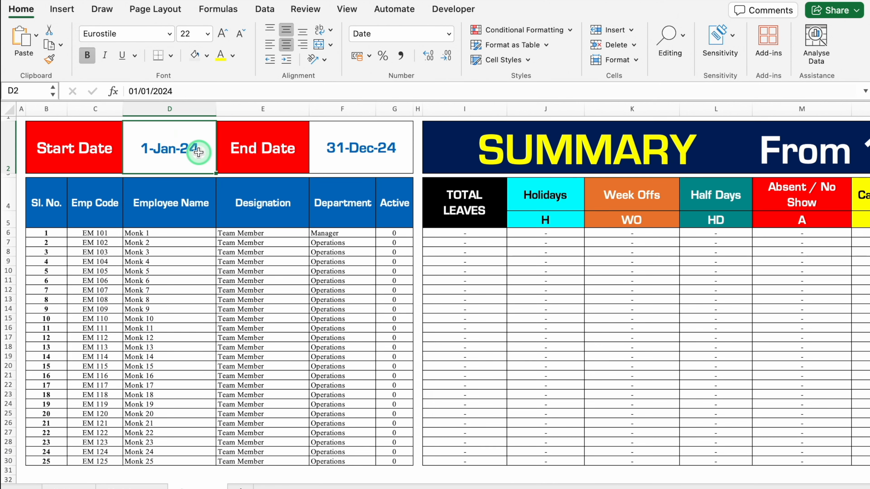
left_click(333, 151)
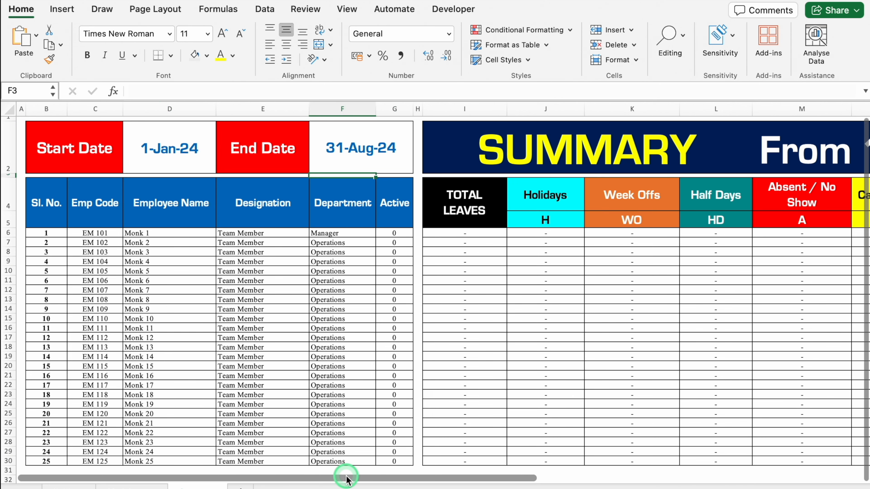
left_click_drag(346, 479, 552, 479)
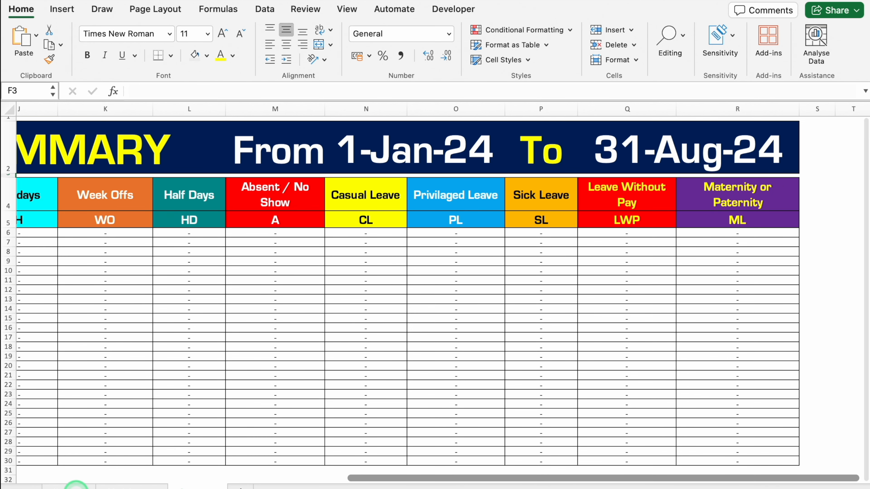
Examine the Settings sheet's lists of holidays, employees, months and week-off days
left_click(76, 486)
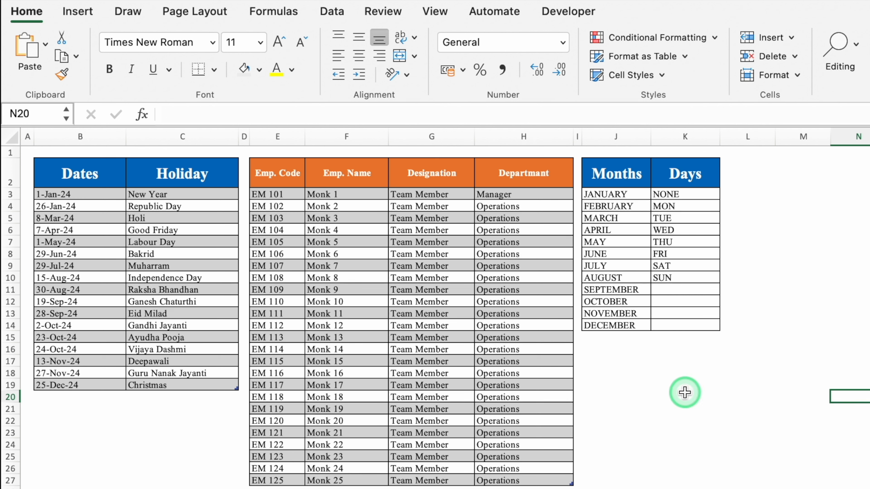
left_click(699, 207)
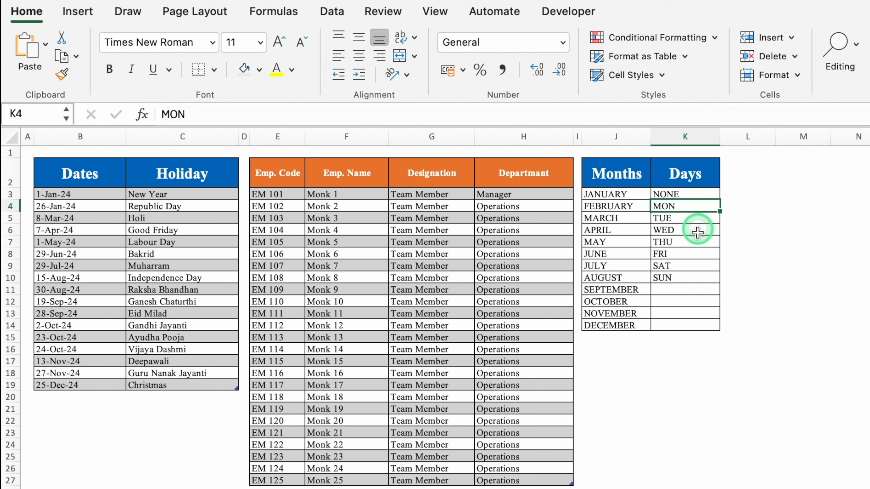
left_click(695, 278)
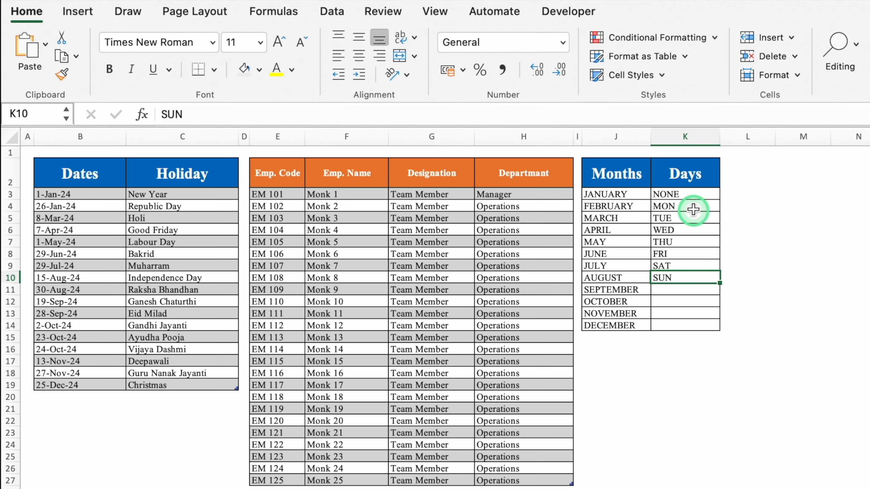
left_click(697, 194)
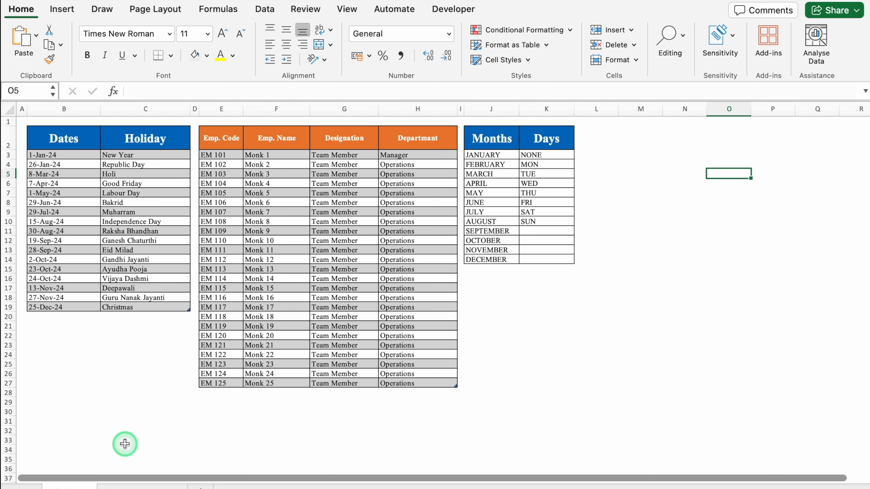
Enter the labels "Month & Year" in B2 and "Week Offs" in B3 of the blank tracker sheet
left_click(134, 486)
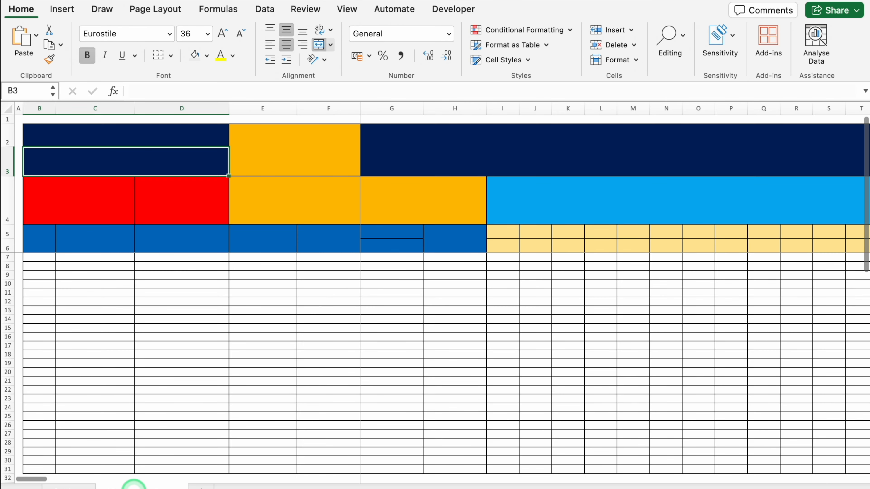
left_click(180, 137)
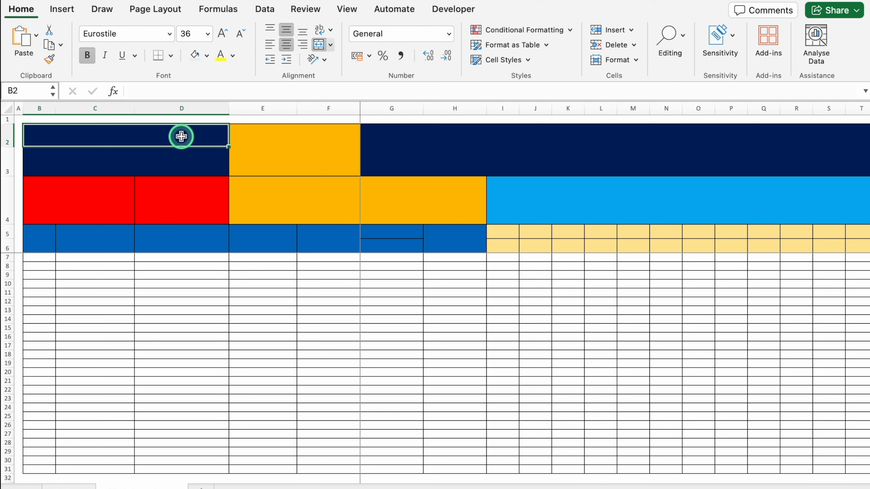
type("Month & Year")
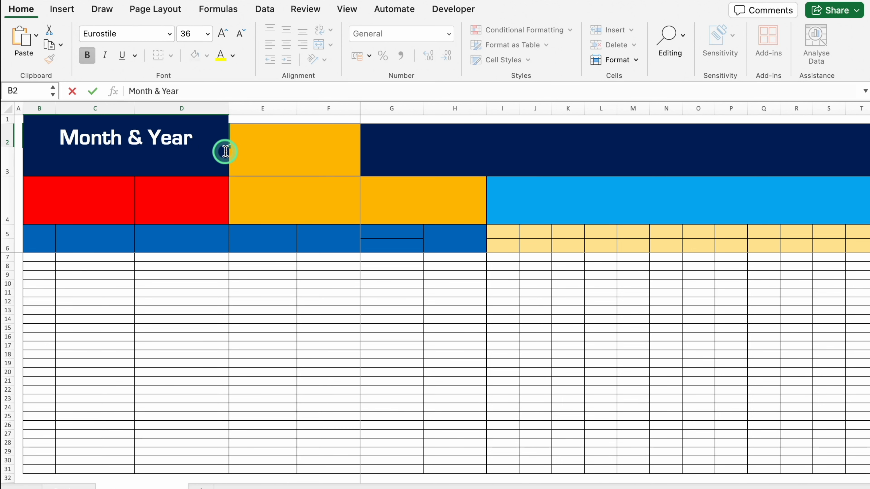
key("Return")
type("Week Offs")
Add a list drop-down to the month cell E2 sourced from Settings!$J$3:$J$14 and choose JANUARY
left_click(291, 151)
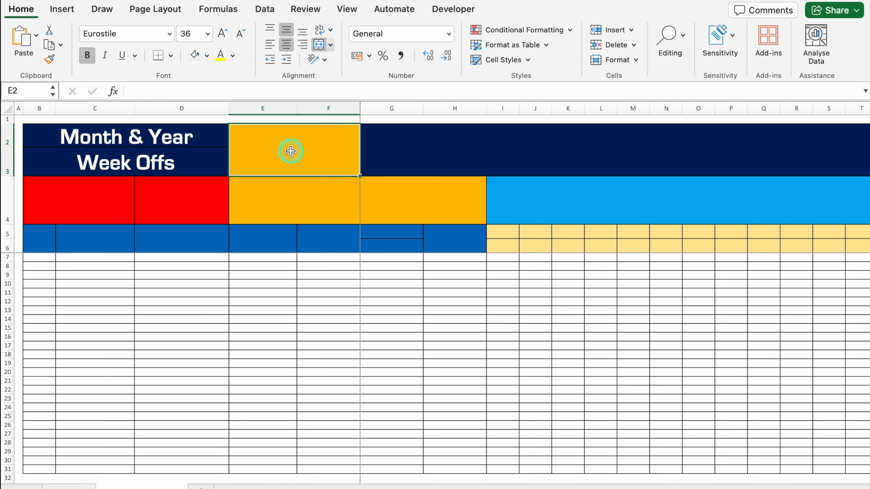
left_click(268, 7)
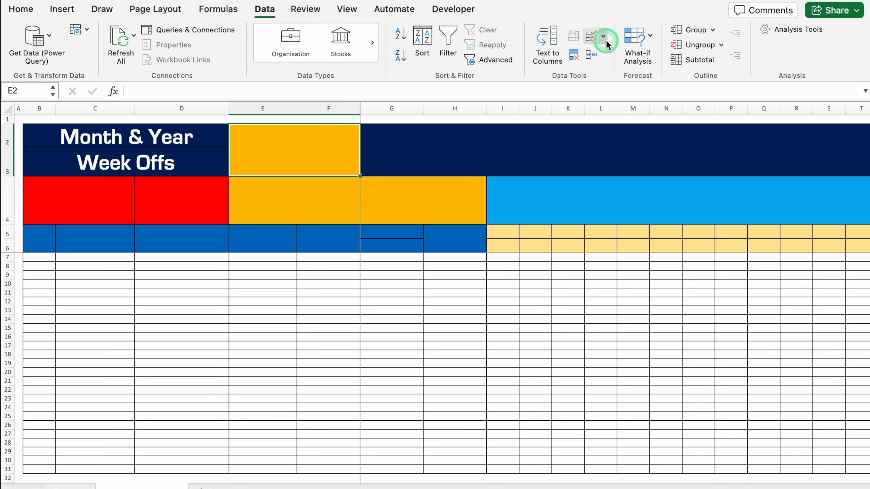
left_click(603, 36)
left_click(630, 53)
left_click(433, 133)
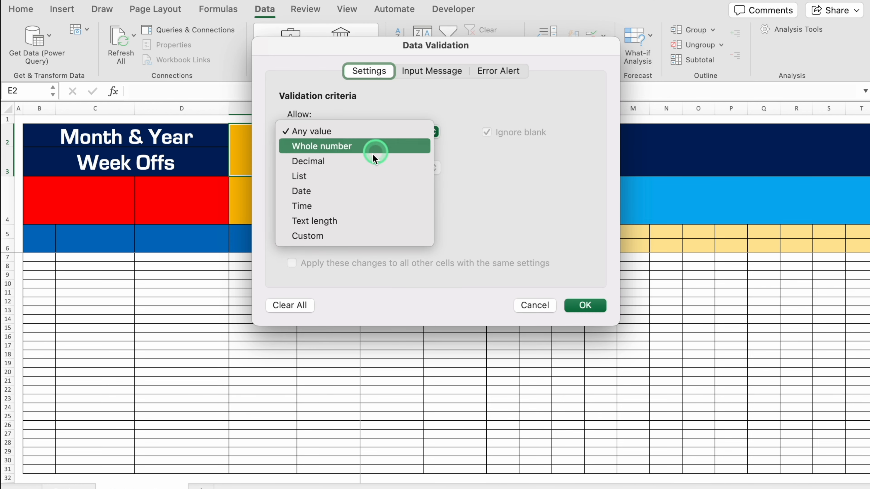
left_click(374, 175)
left_click(377, 207)
left_click(77, 486)
left_click_drag(506, 51, 294, 60)
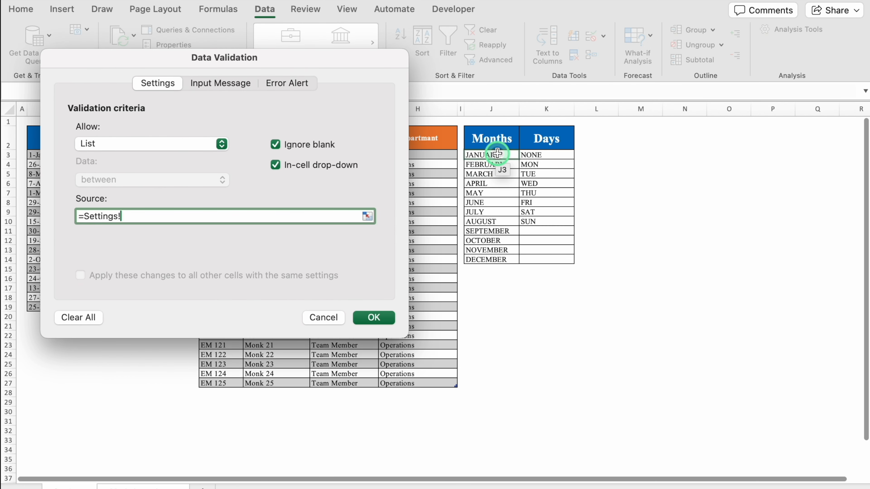
left_click_drag(497, 153, 500, 259)
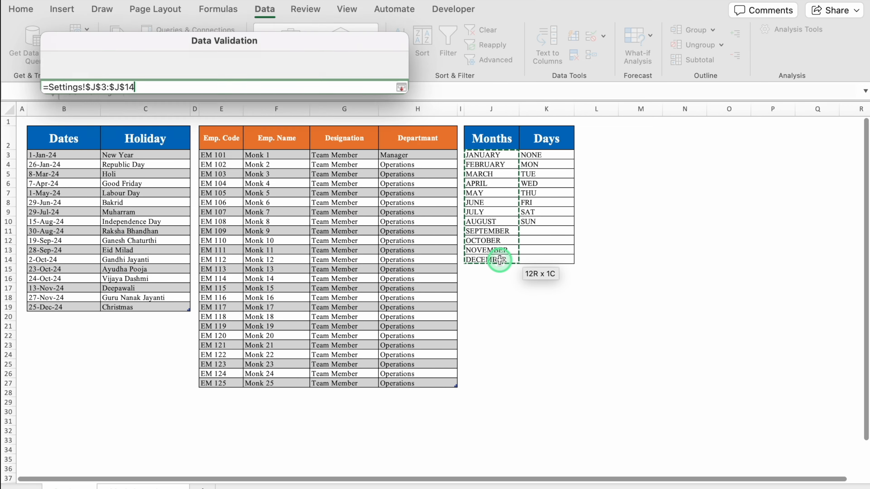
left_click(381, 318)
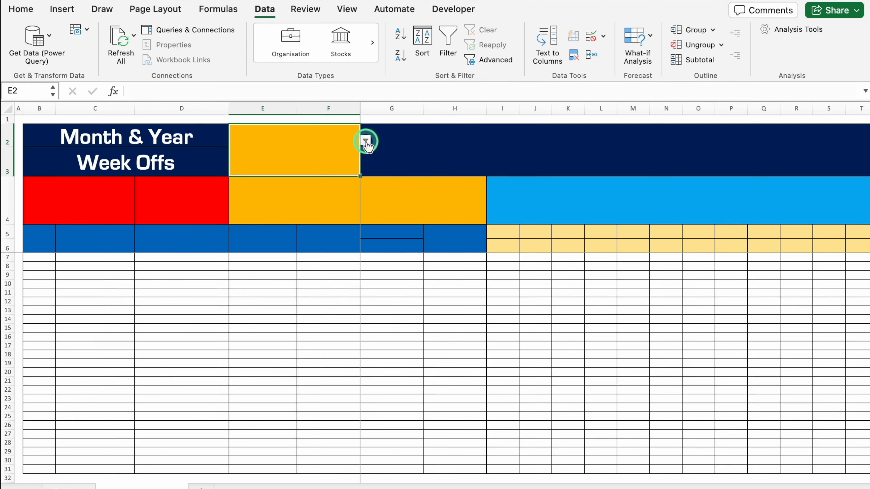
left_click(366, 141)
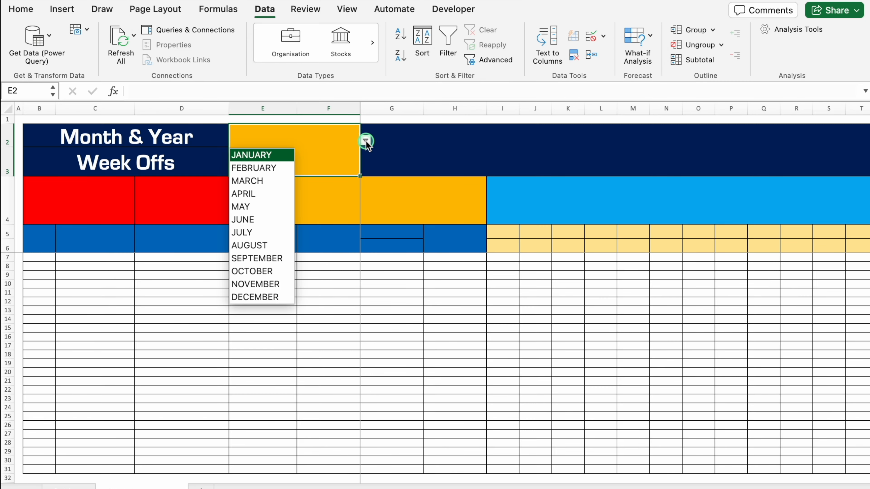
left_click(276, 156)
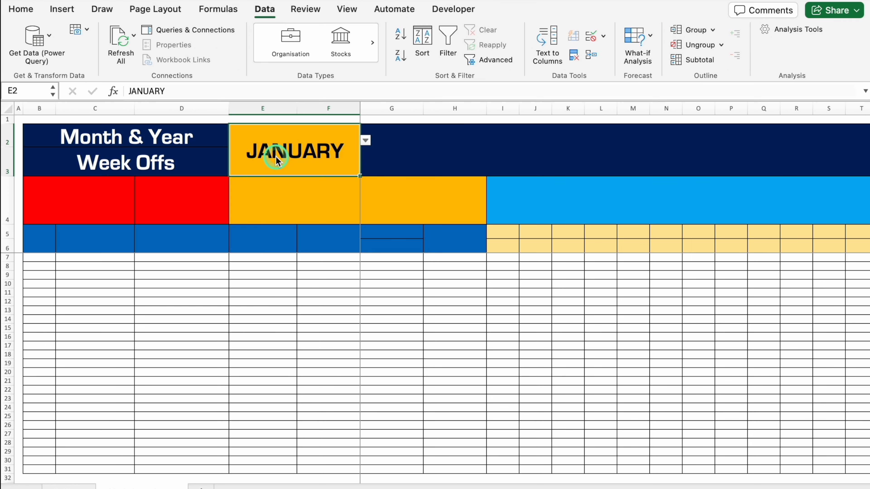
Add a list drop-down to the year cell E4 with 2024,2025,2026,2027,2028,2029,2030 and choose 2024
left_click(308, 201)
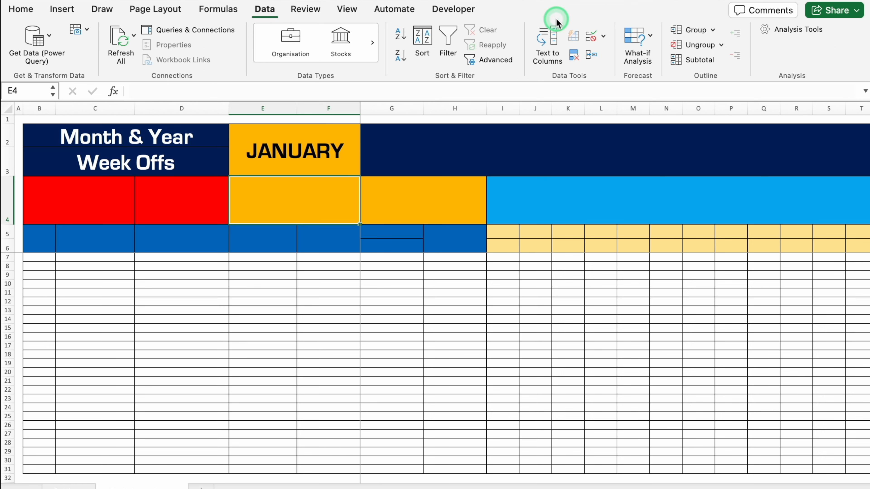
left_click(603, 35)
left_click(628, 58)
left_click(425, 132)
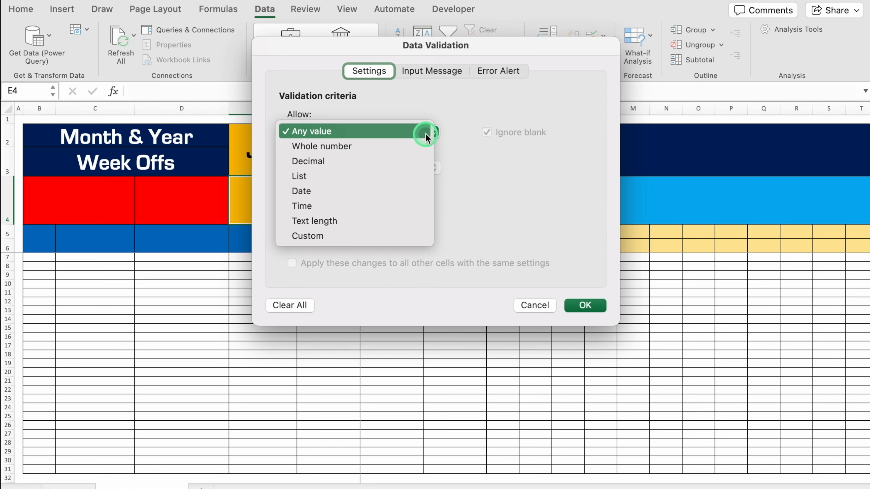
left_click(352, 178)
left_click(438, 206)
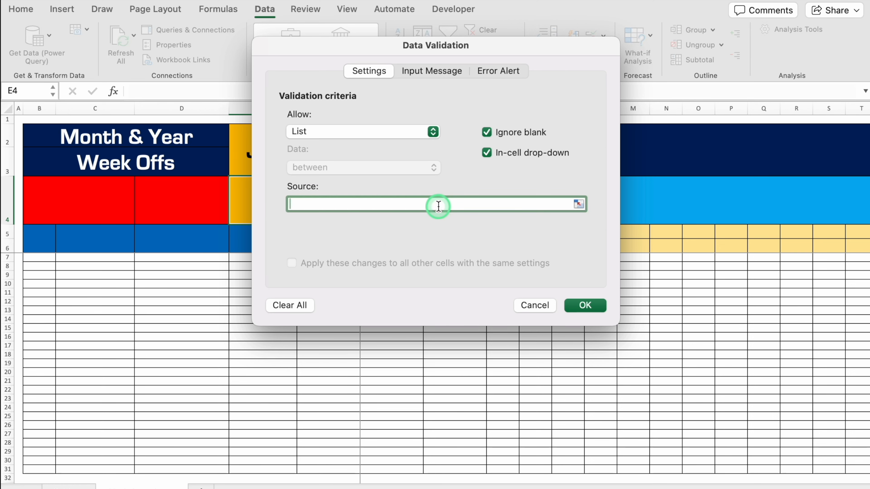
type("2024,2025,2026,2027,2028,2029,20")
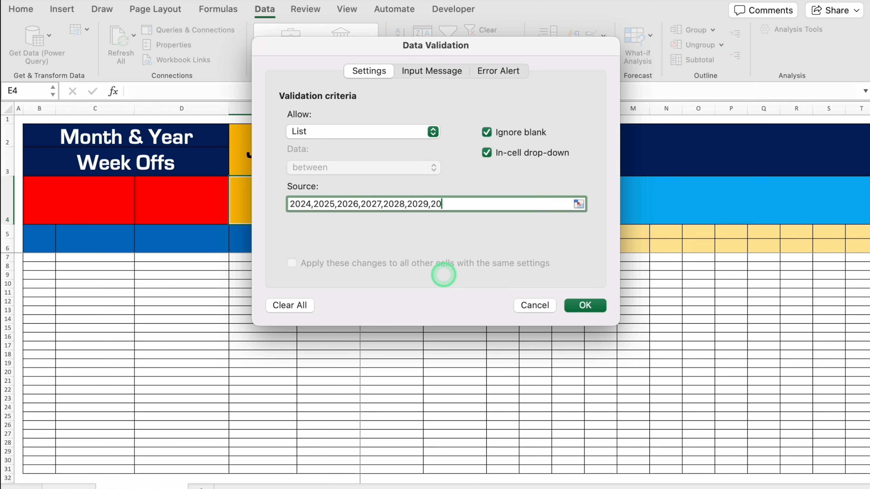
type("30")
left_click(584, 305)
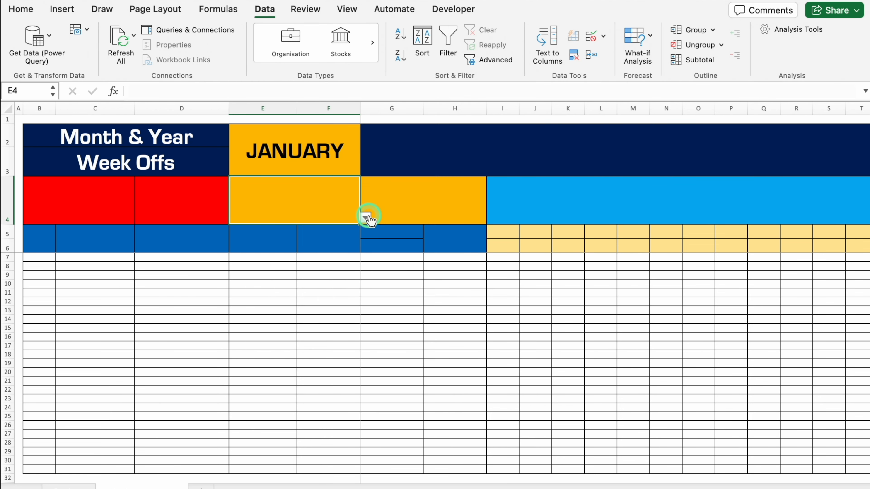
left_click(366, 218)
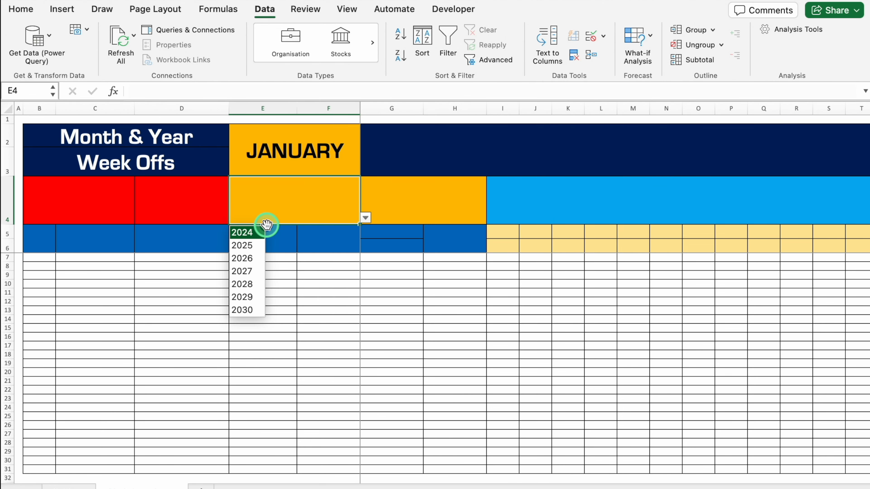
left_click(257, 233)
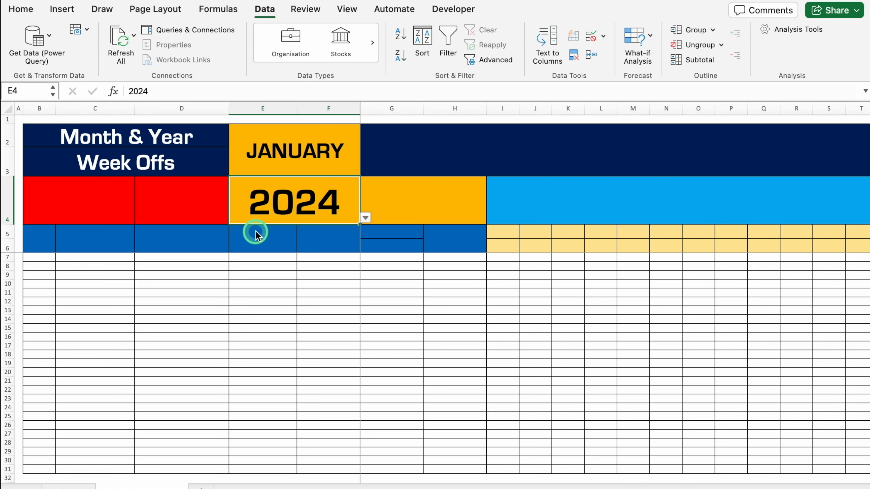
Set the data validation of the two red week-off cells B4 and D4 to allow a list
left_click(147, 161)
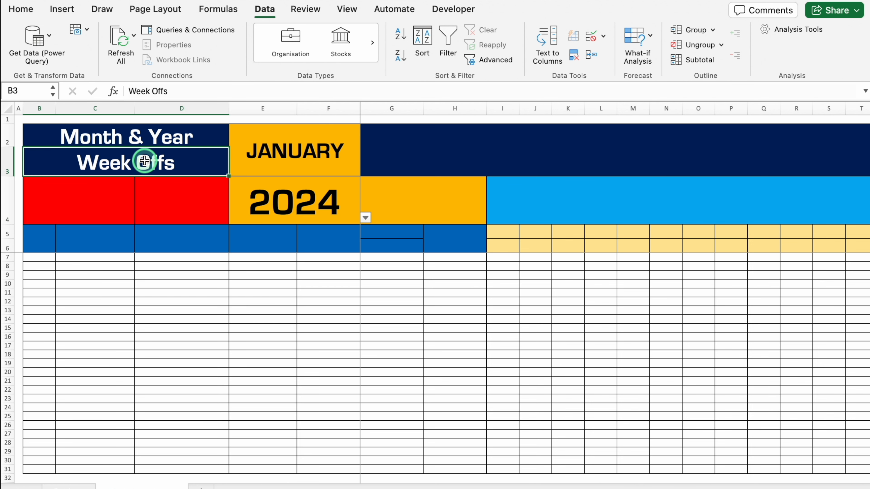
left_click(103, 202)
left_click(161, 206)
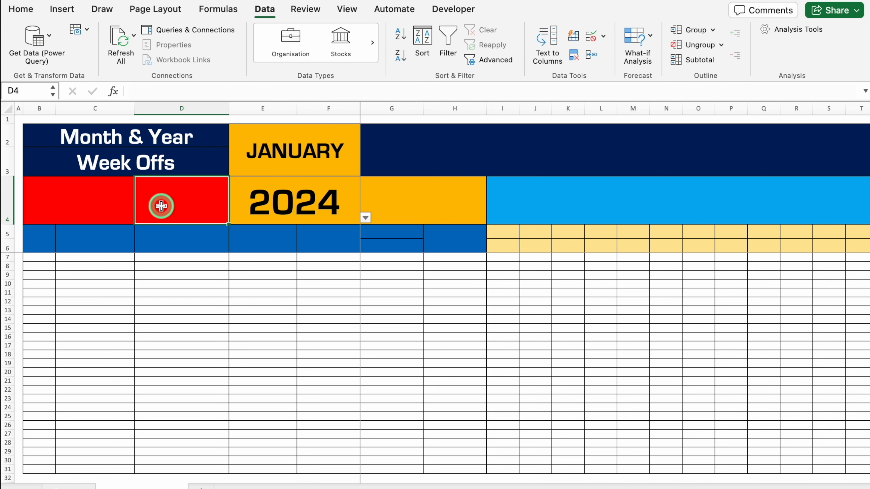
left_click_drag(106, 199, 161, 201)
left_click(603, 36)
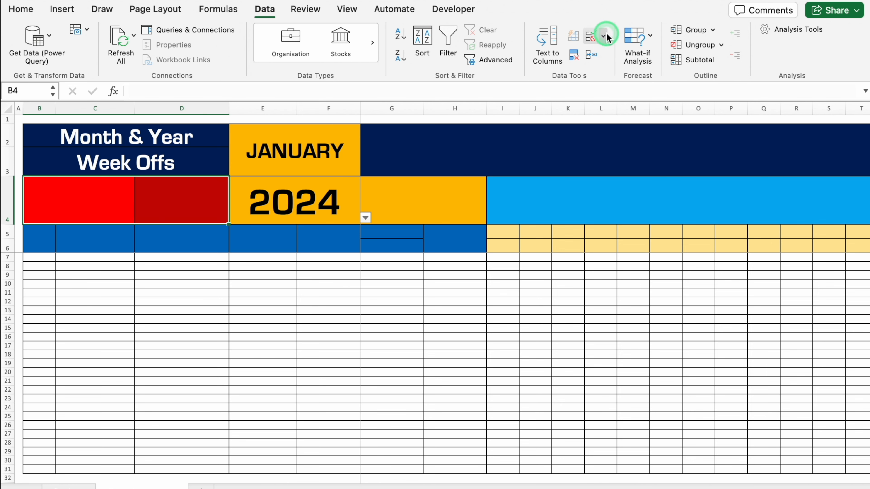
left_click(602, 54)
left_click(433, 132)
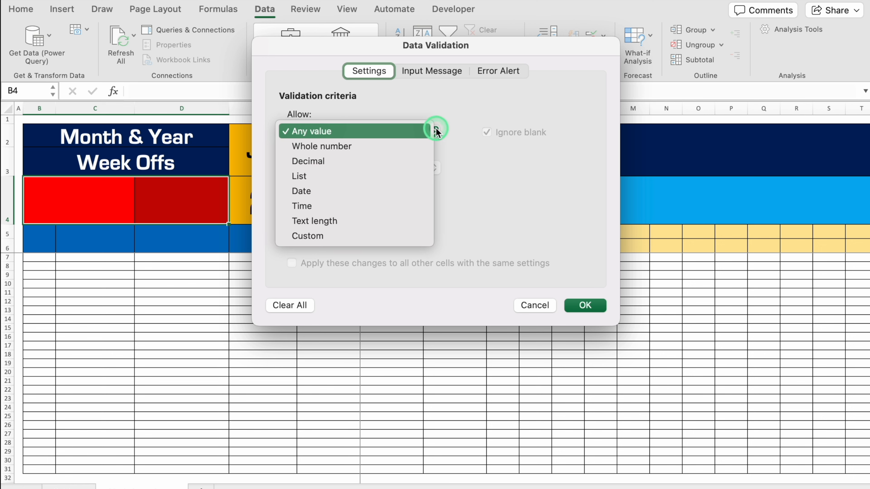
left_click(347, 174)
Source the week-off drop-down list from the Days column, Settings!$K$3:$K$10, and apply the validation
left_click(369, 208)
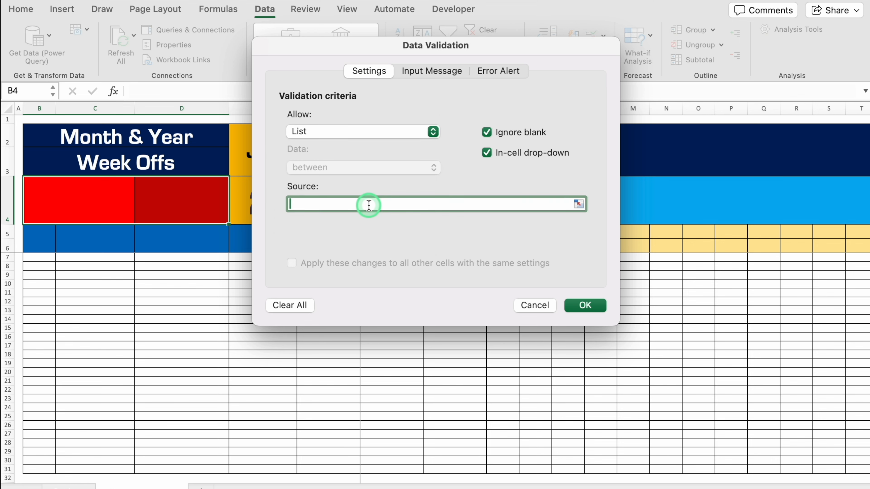
left_click(73, 483)
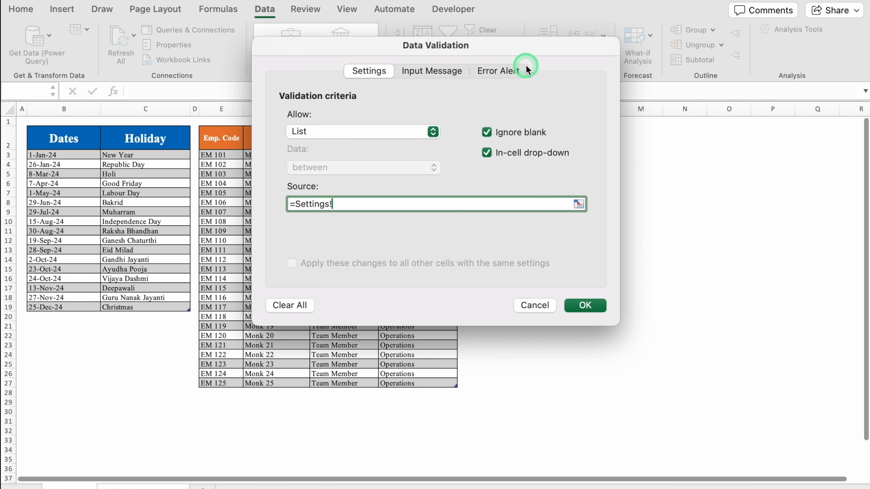
left_click_drag(530, 53, 332, 72)
left_click(525, 148)
left_click(552, 155)
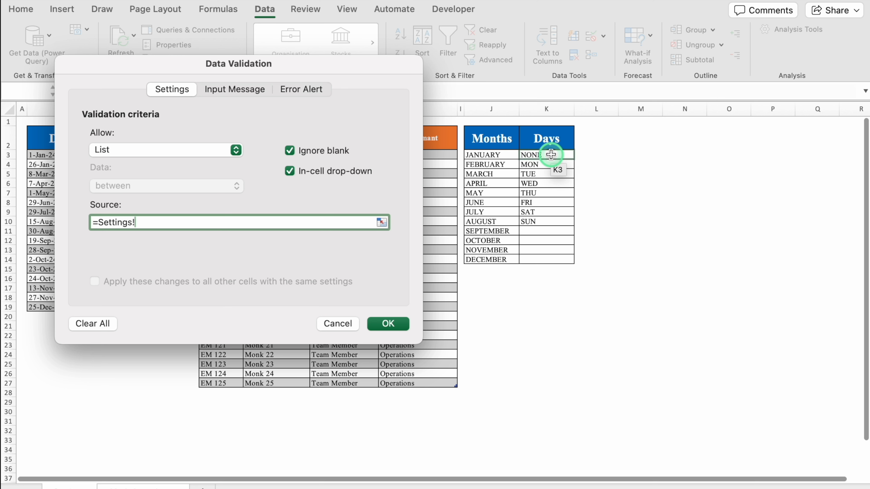
left_click_drag(552, 155, 552, 222)
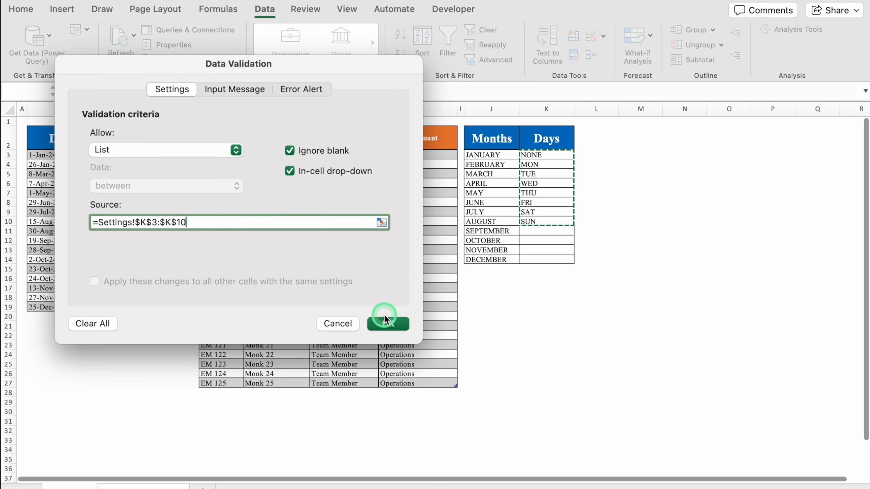
left_click(387, 320)
Choose NONE in both week-off cells B4 and D4 and widen column D slightly to fit the text
left_click(100, 207)
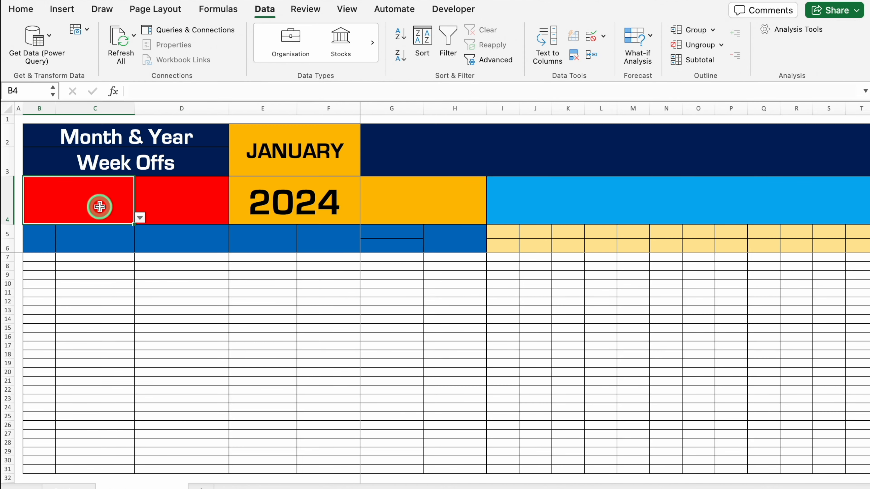
left_click(140, 218)
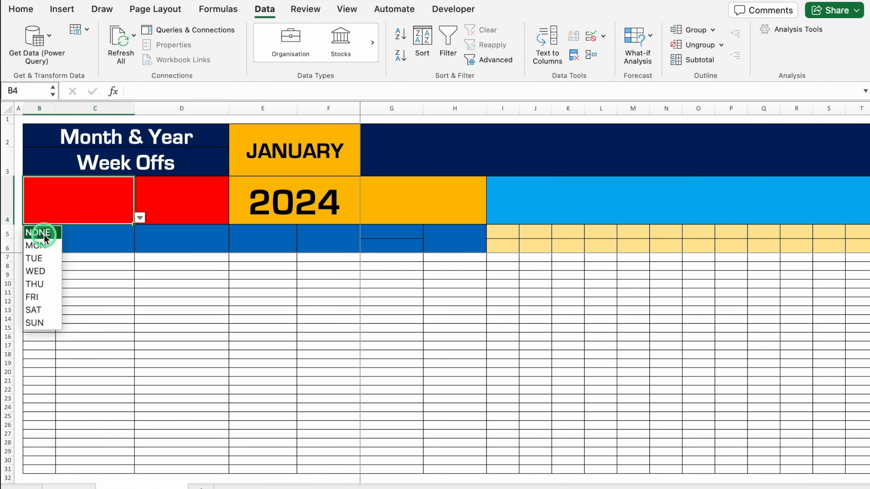
left_click(37, 233)
left_click(161, 202)
left_click(234, 217)
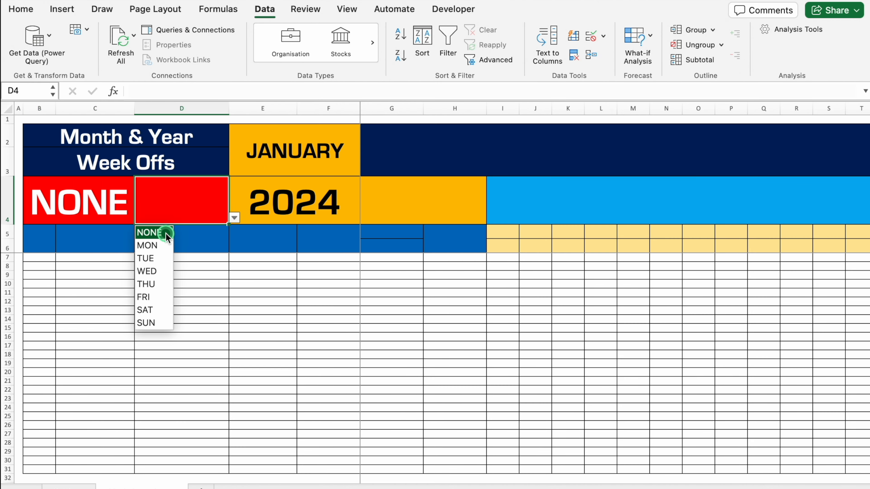
left_click(158, 233)
left_click_drag(228, 109, 243, 111)
Set up a conditional formatting rule on the week-off cells B4 and D4 for cell values equal to None
left_click_drag(86, 201, 173, 202)
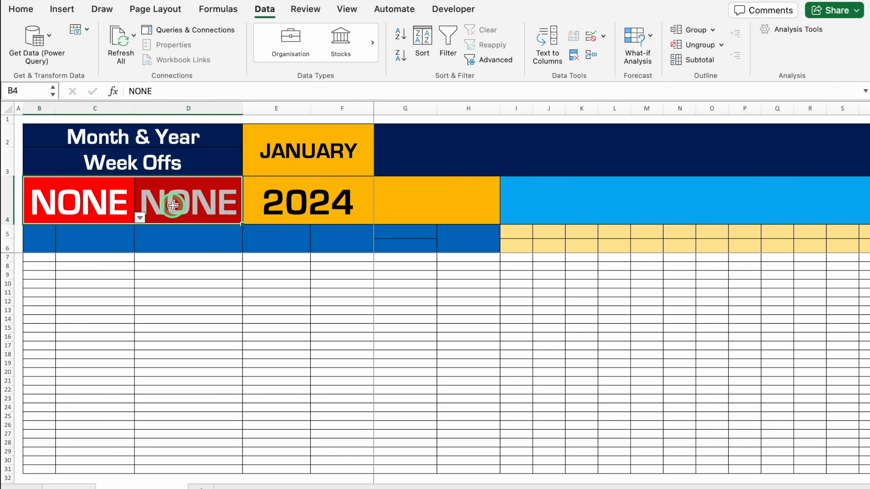
left_click(22, 9)
left_click(521, 31)
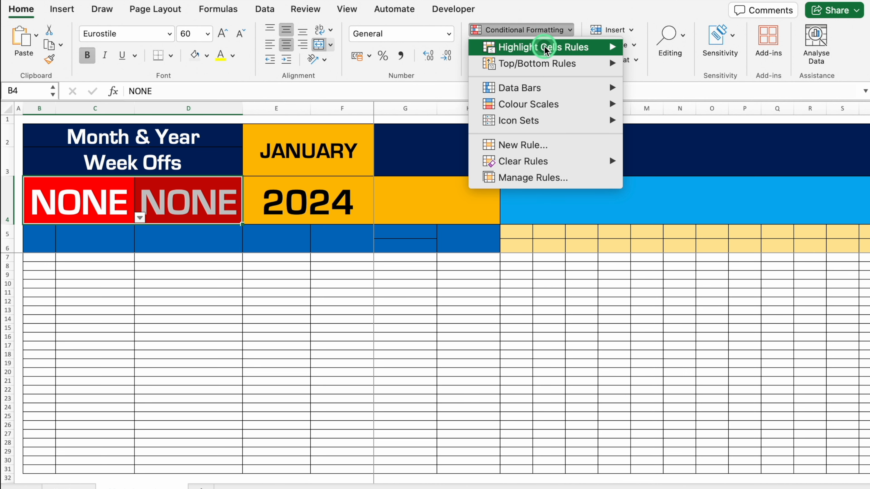
mouse_move(548, 47)
left_click(662, 98)
left_click(528, 162)
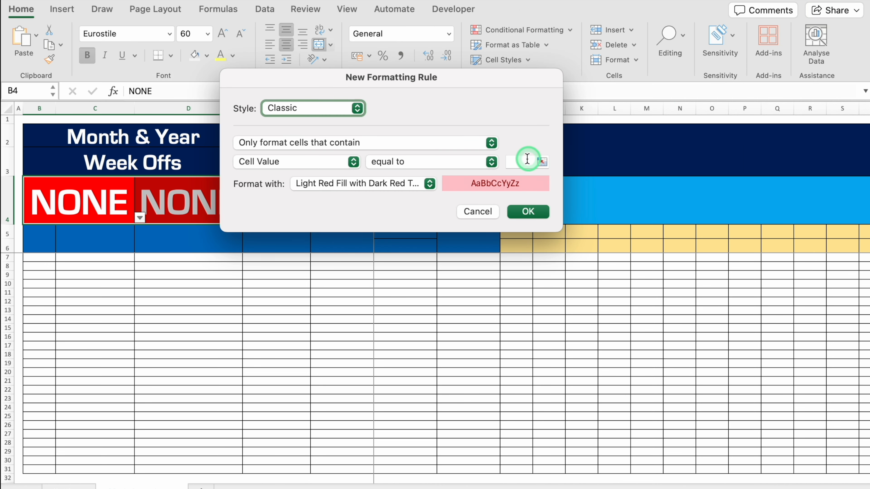
left_click(601, 196)
type("None")
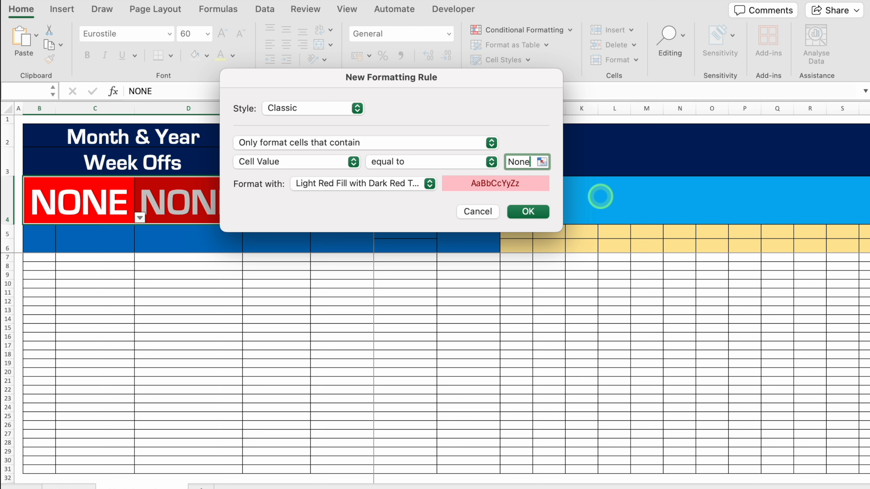
Give the None rule a customised format with dark blue fill and matching dark blue font, and apply it
left_click(430, 183)
left_click(365, 273)
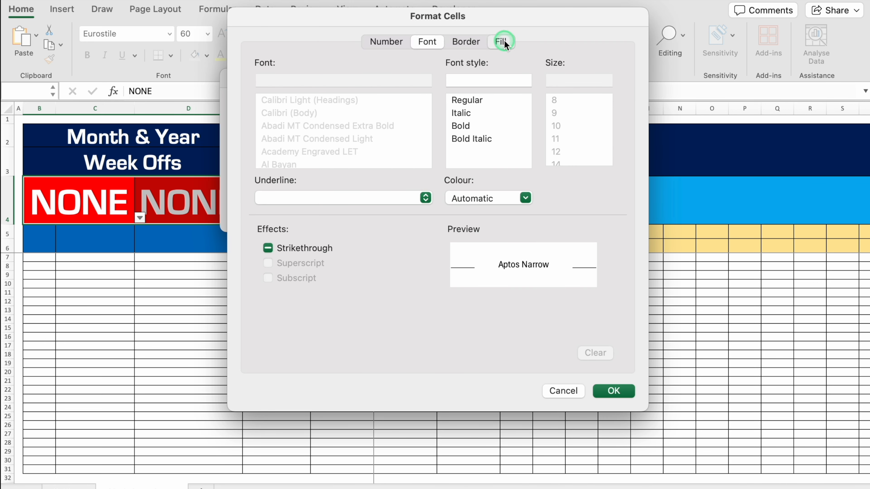
left_click(500, 40)
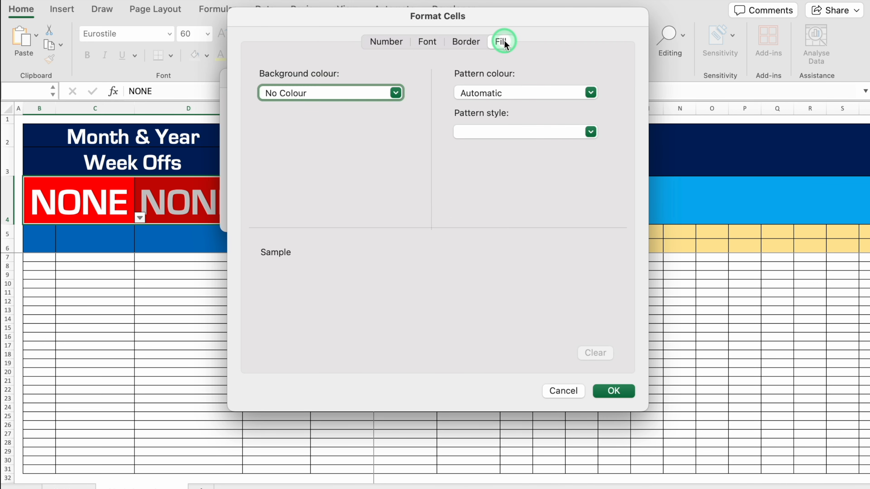
left_click(398, 92)
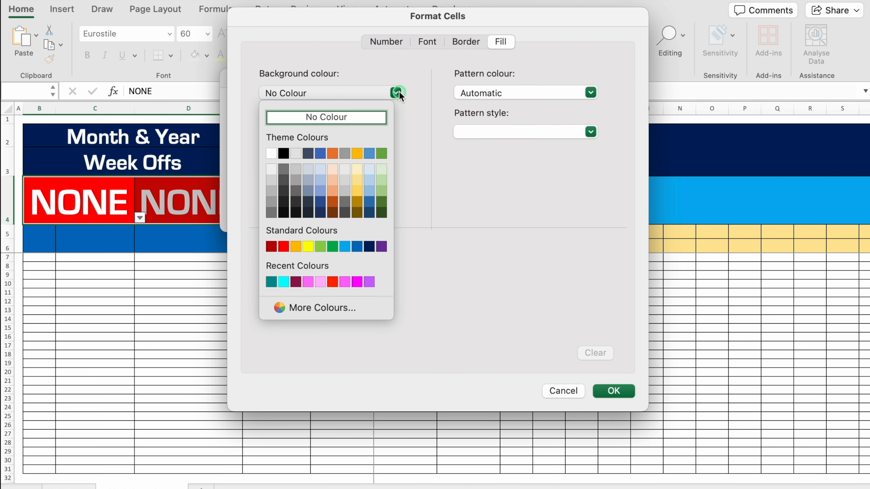
left_click(370, 246)
left_click(429, 42)
left_click(525, 198)
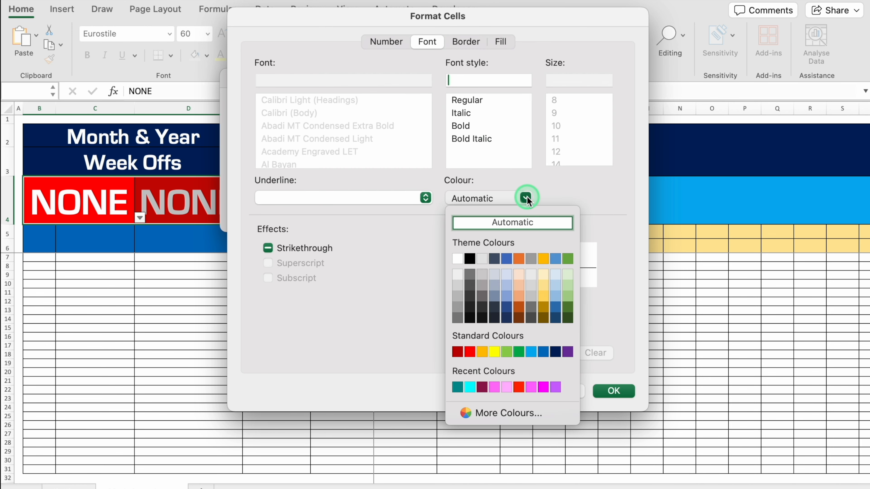
left_click(553, 352)
left_click(612, 391)
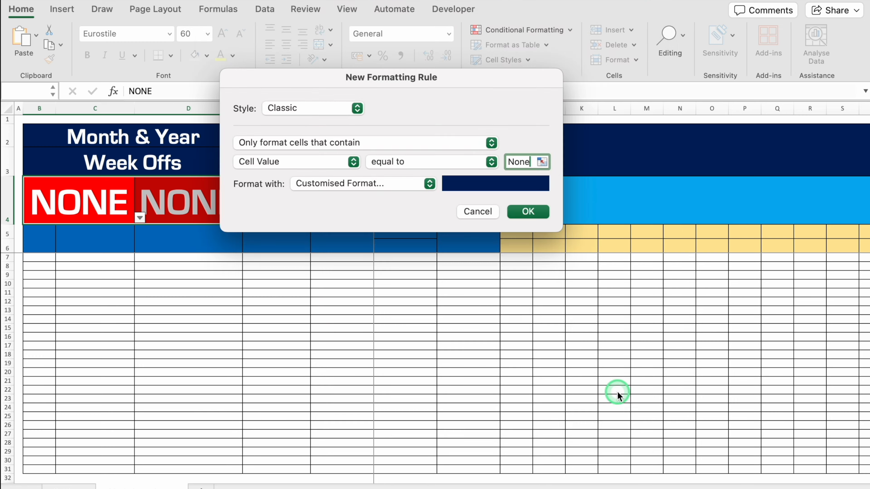
left_click(528, 211)
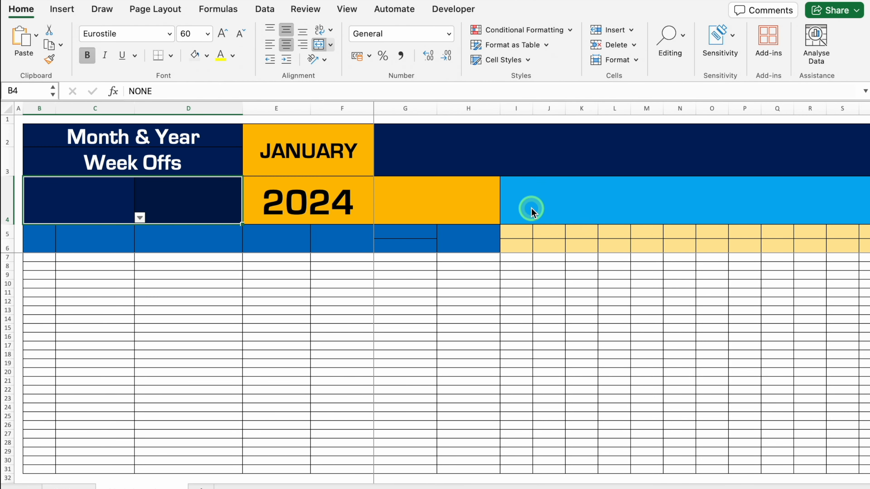
Choose SAT in week-off cell B4 and SUN in week-off cell D4
left_click(110, 202)
left_click(140, 218)
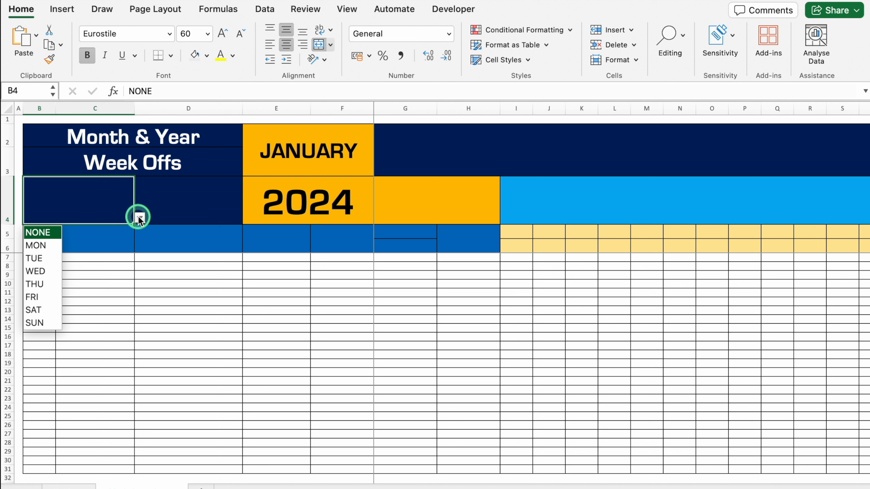
left_click(30, 310)
left_click(239, 215)
left_click(248, 218)
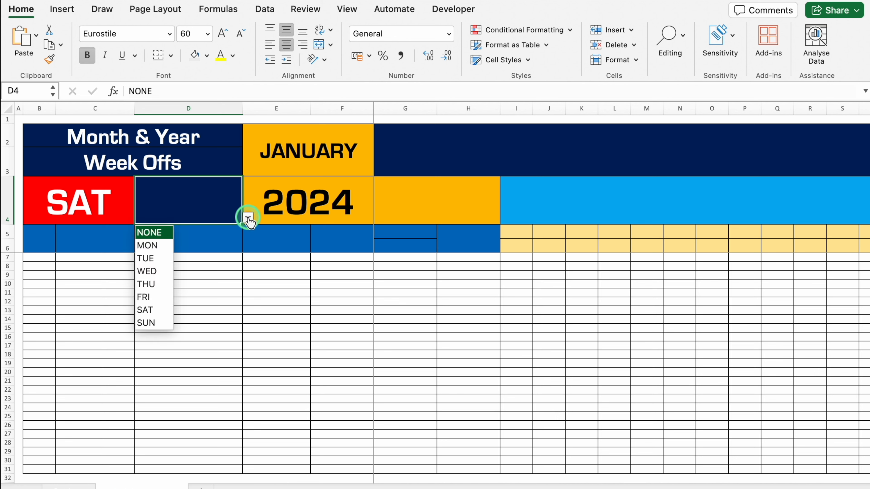
left_click(154, 323)
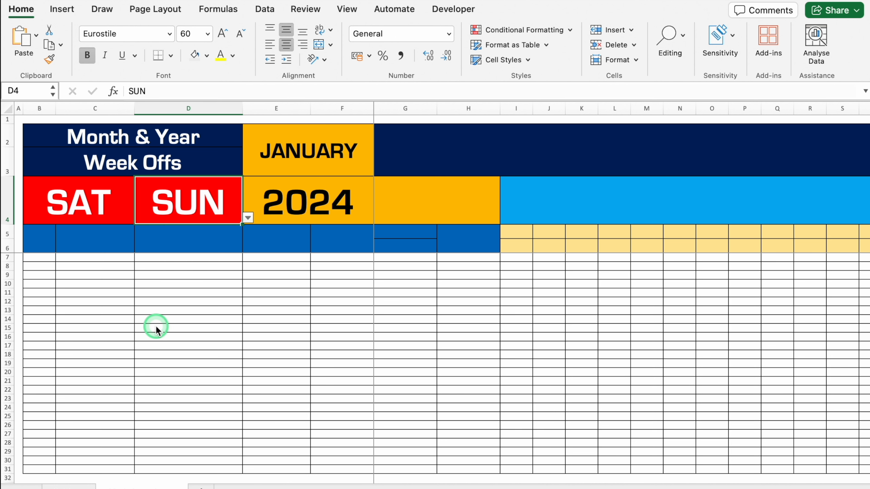
Enter HOLIDAYS in G4 and the column headers SL. No., Emp. Code and Employee Name in B5 to D5
left_click(426, 194)
type("HOLIDAYS")
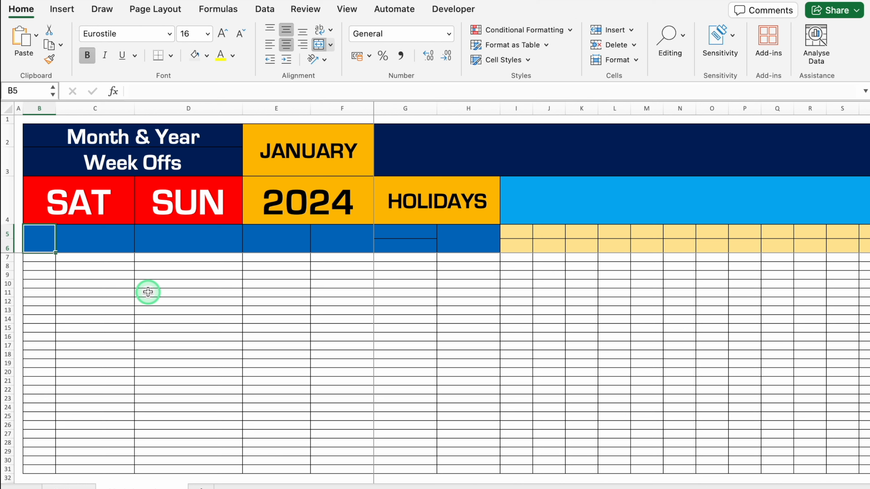
type("SL. No.")
key("Tab")
type("Emp. Code")
key("Tab")
type("Employee Name")
key("Tab")
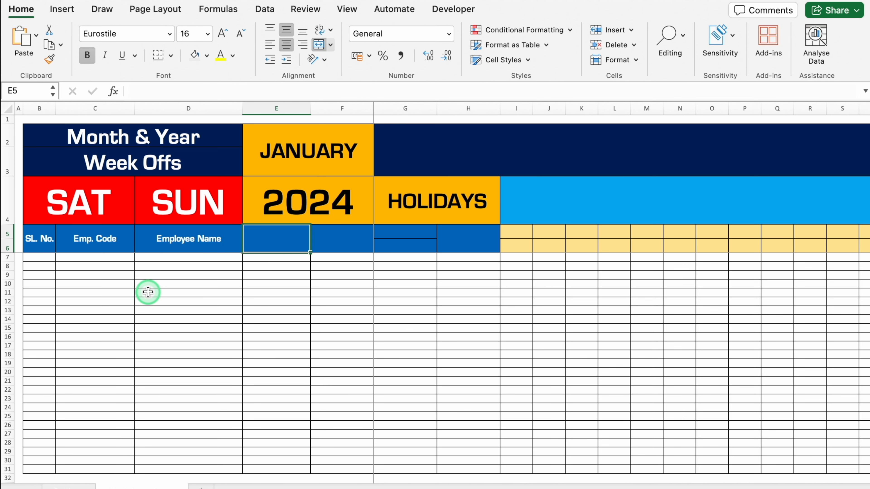
Enter the headers Designation in E5, Department in F5, Active over Yes / No in G5:G6, and Last Working Date in H5
type("Designation")
key("Tab")
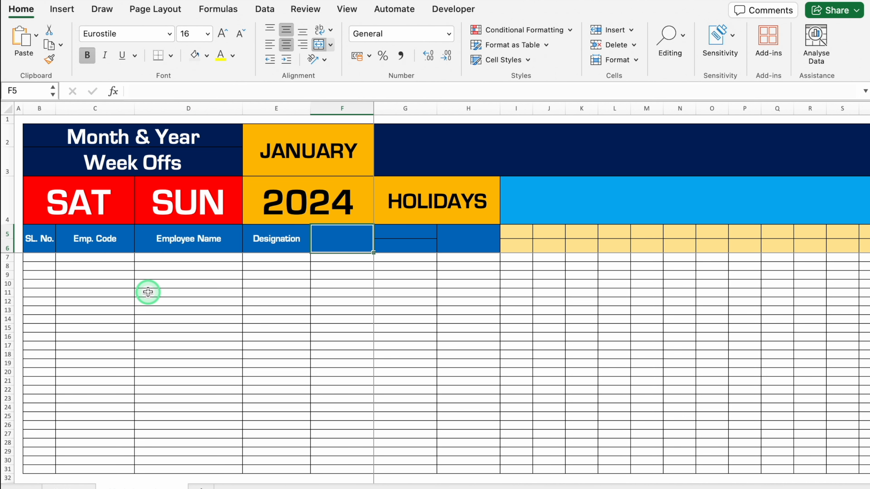
type("Department")
key("Tab")
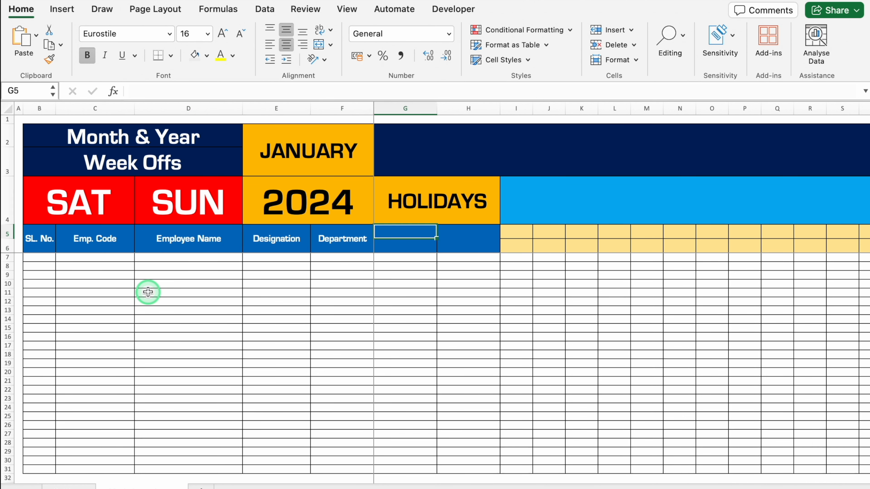
type("Active")
key("Return")
type("Yes / No")
key("Tab")
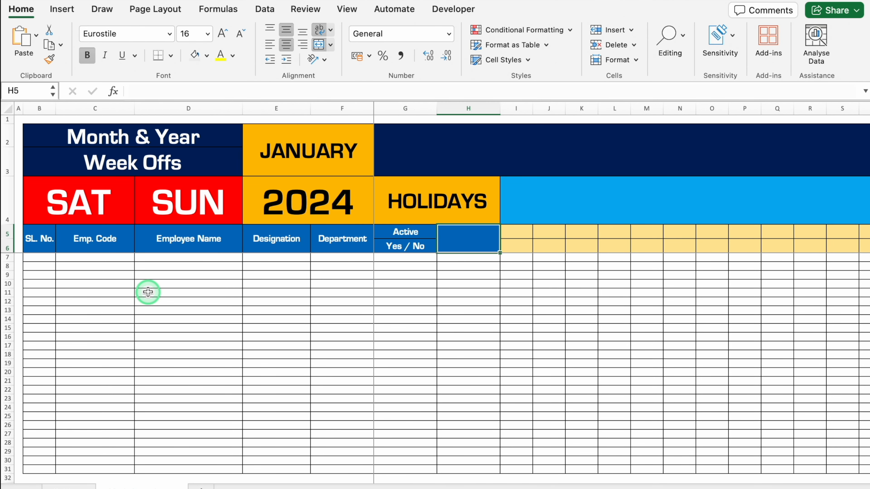
type("Last Working Date")
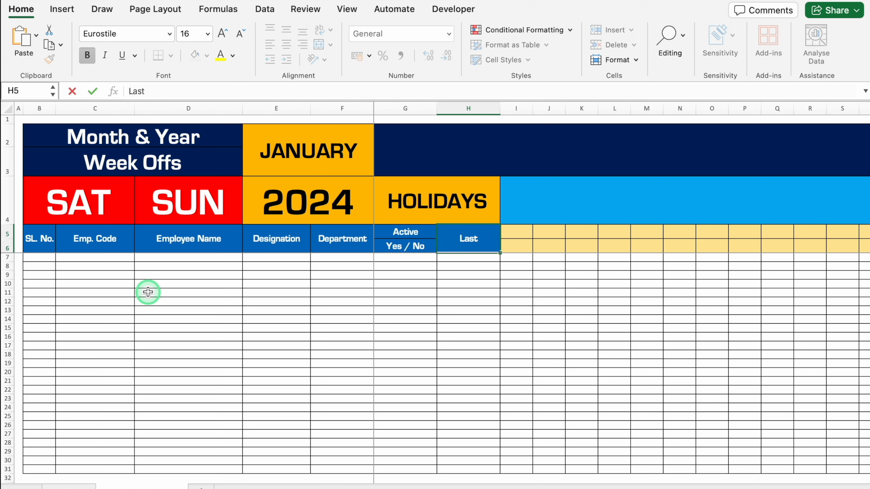
key("Return")
Enter 1 in B7 and fill the SL. No. column down to row 31 as a series from 1 to 25
left_click(39, 257)
type("1")
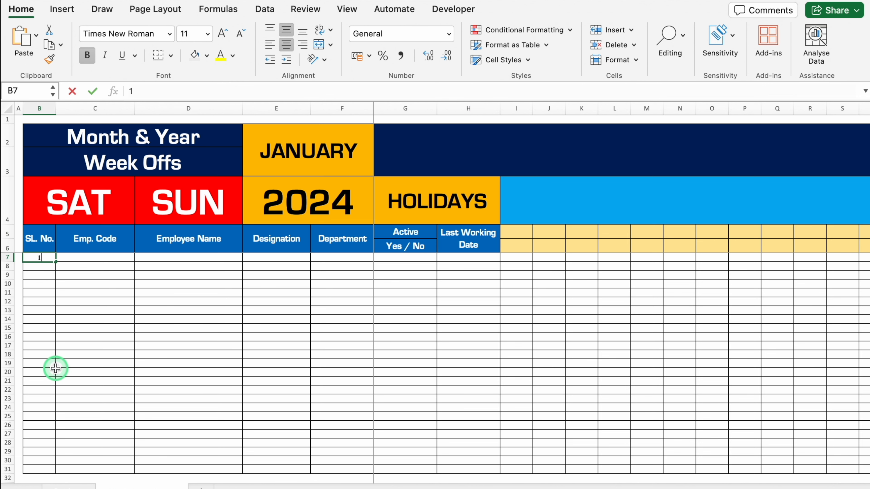
left_click_drag(55, 262, 55, 472)
left_click(69, 467)
left_click(103, 404)
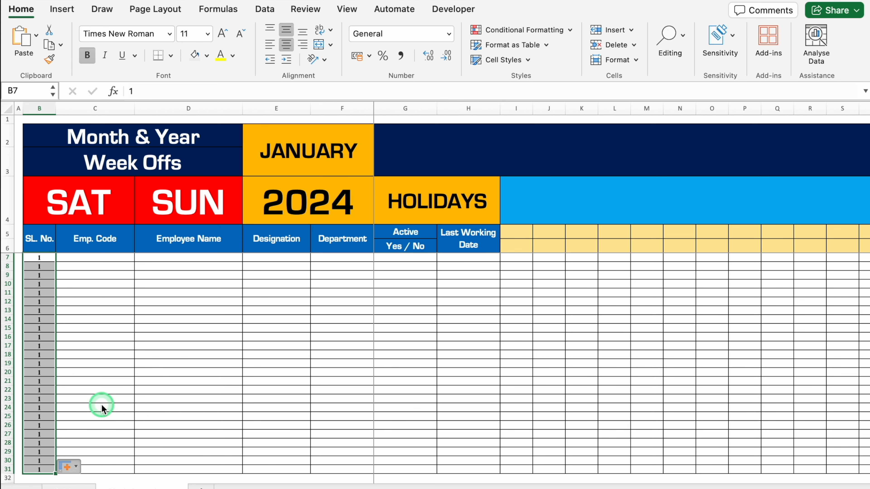
Check the employee table on the Settings sheet, and return to the Emp. Code cell C7 of the tracker
left_click(116, 257)
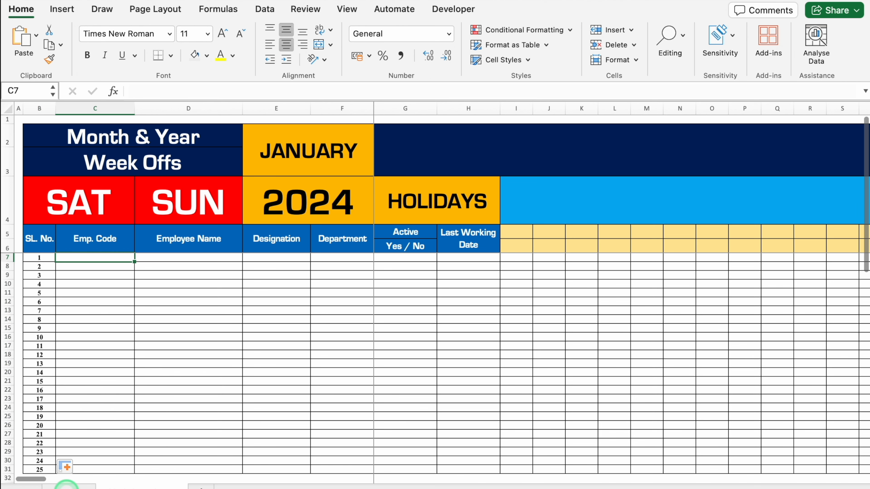
left_click(67, 486)
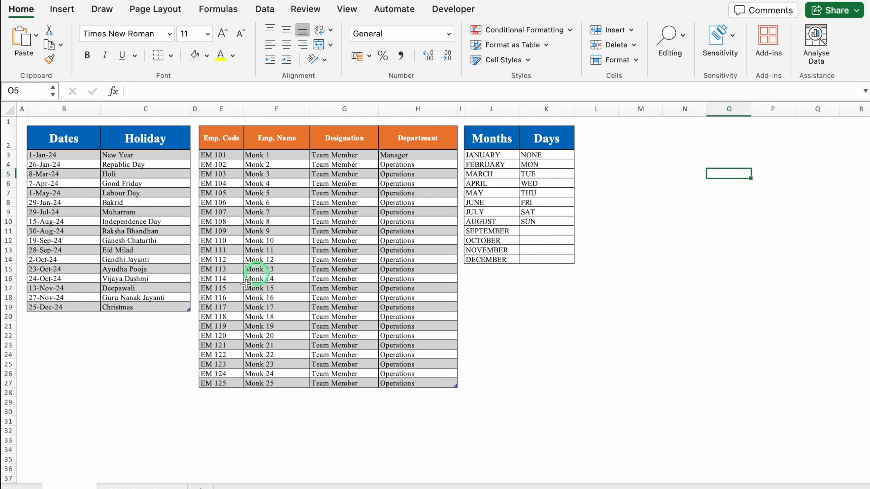
left_click(144, 486)
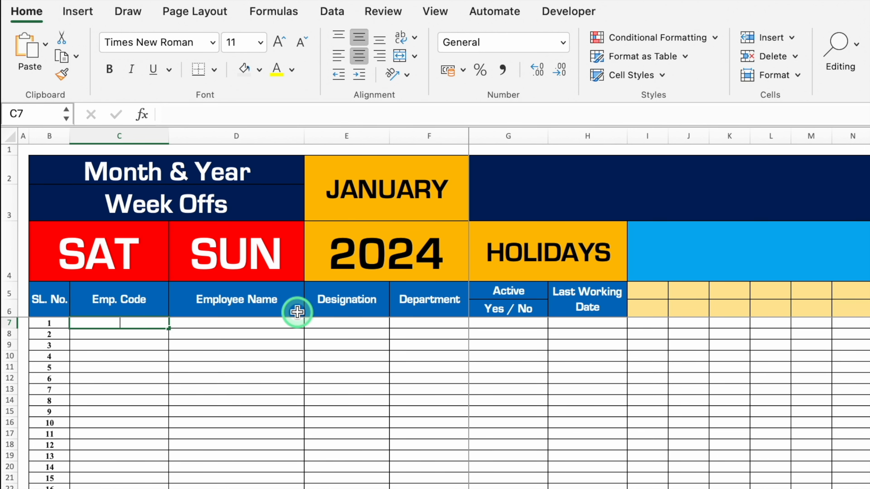
Link C7 to cell E3 of the Settings sheet and fill the formula down the Emp. Code column
type("=Settings!")
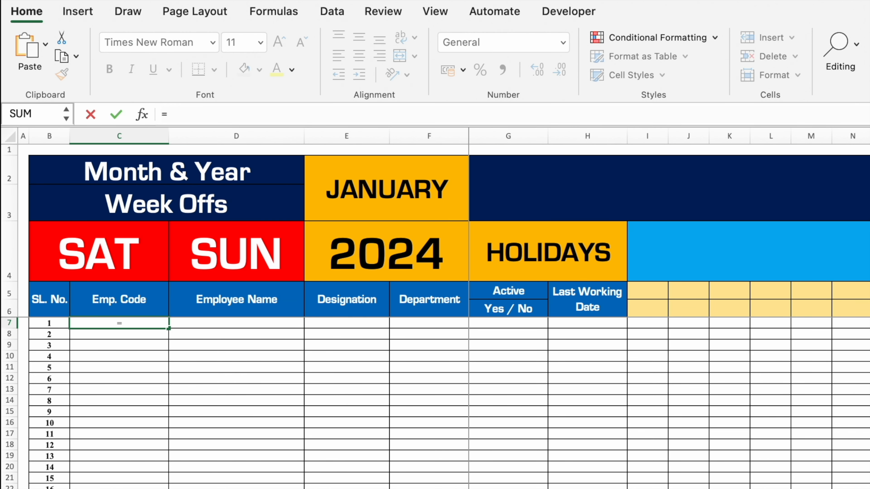
left_click(144, 488)
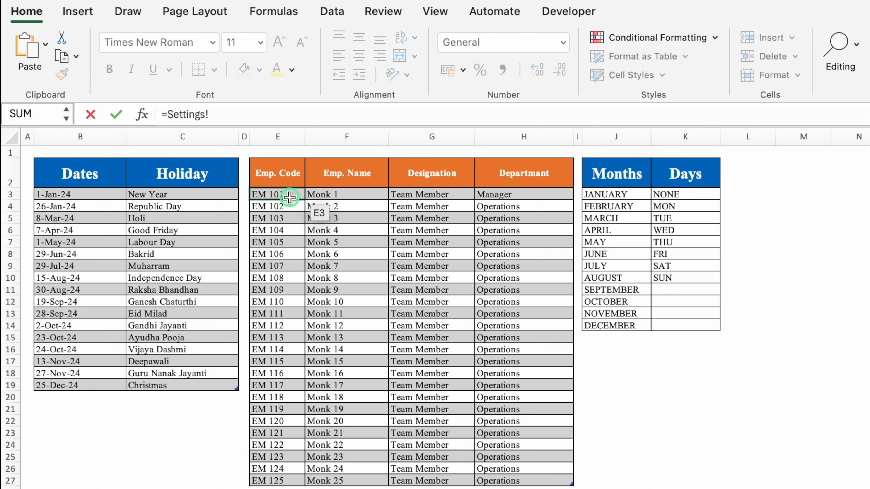
left_click(290, 197)
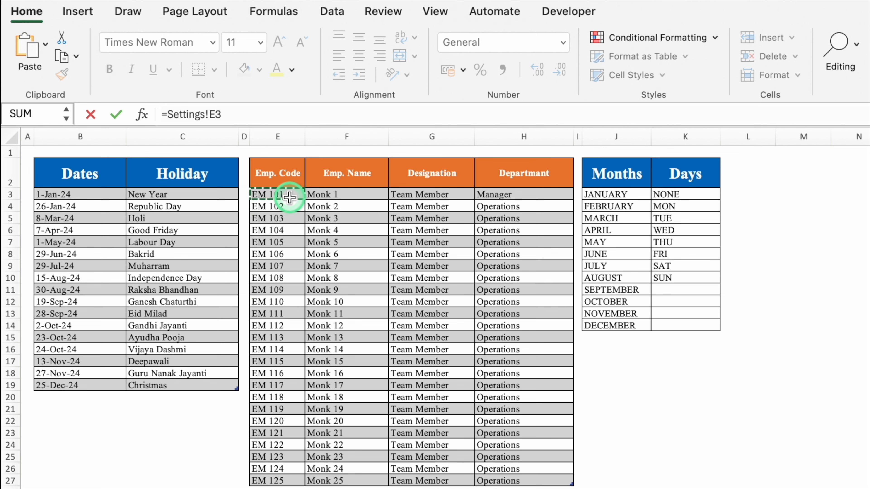
key("Return")
left_click(161, 323)
left_click_drag(169, 328, 168, 486)
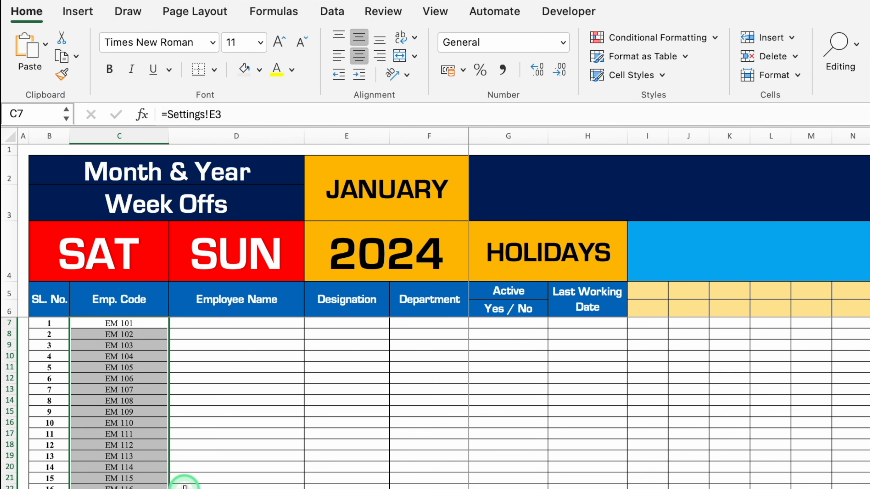
Write the employee name lookup =VLOOKUP(C7,Settings!$E:$H,2,0) in D7
left_click(241, 323)
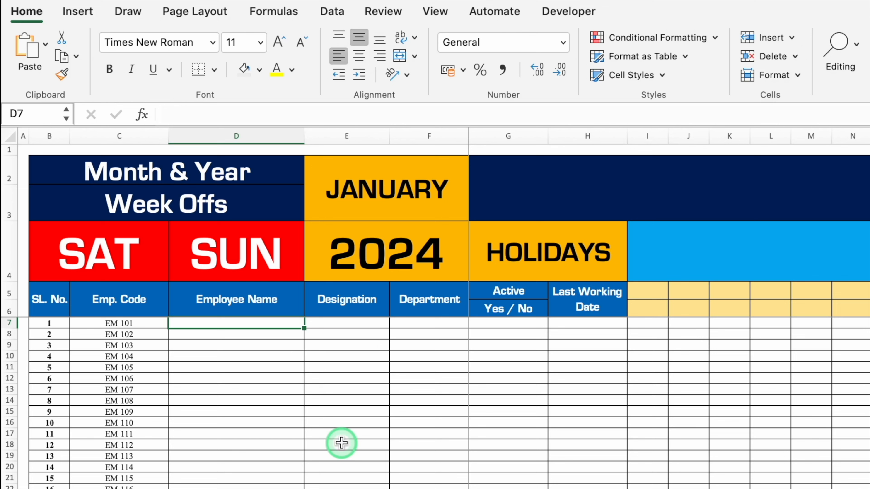
type("=vloo")
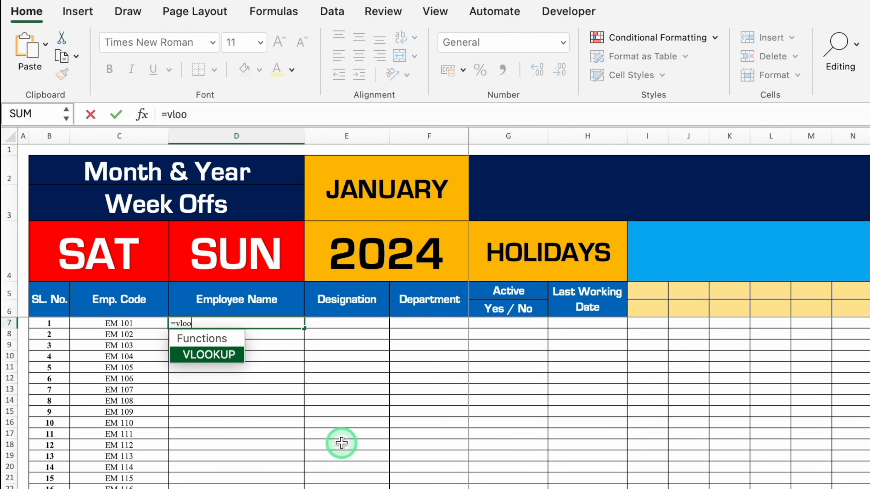
key("Tab")
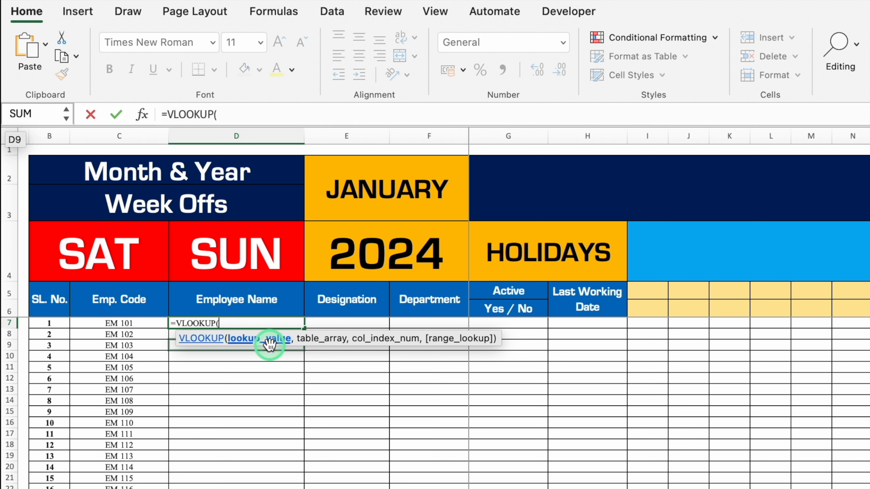
left_click(136, 323)
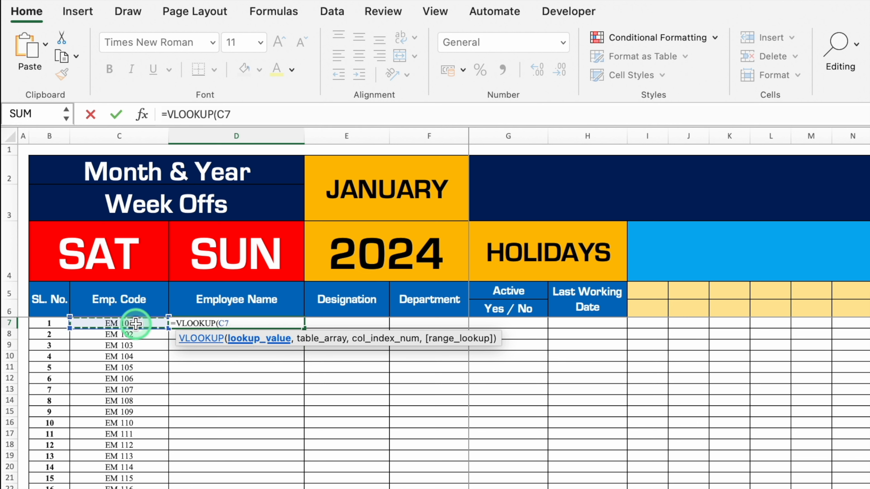
type(",")
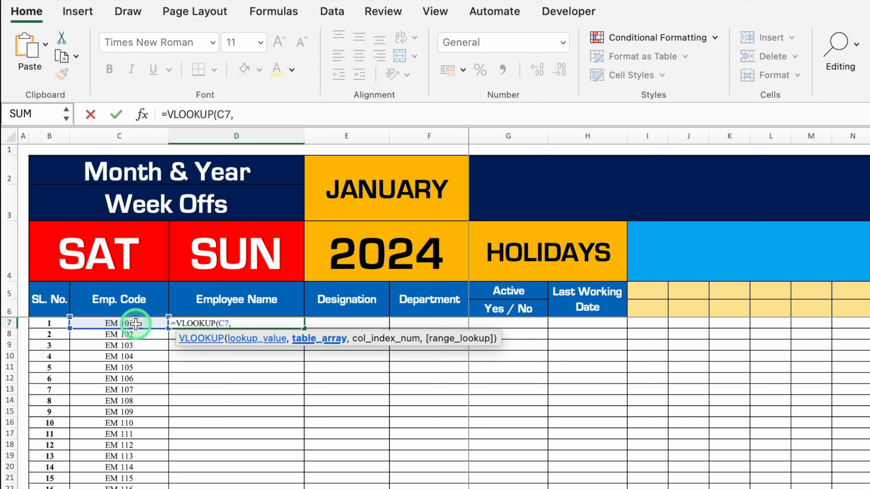
key("ctrl+Page_Down")
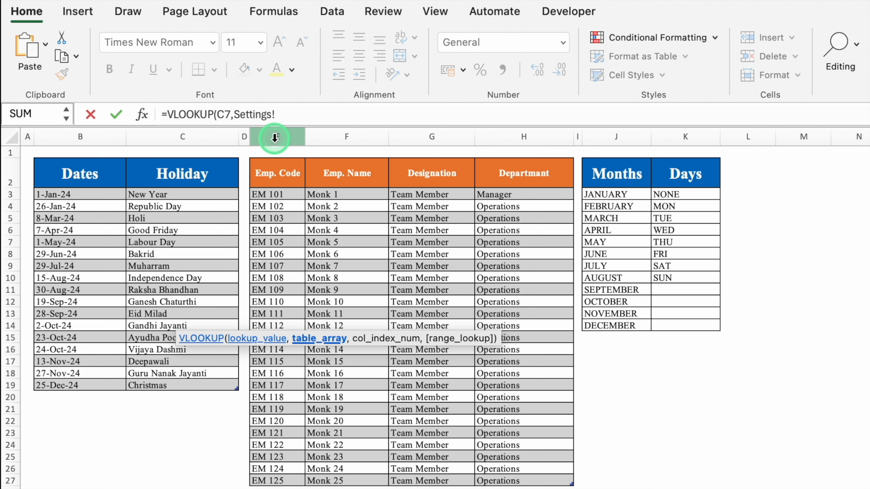
left_click_drag(275, 137, 539, 156)
left_click(304, 279)
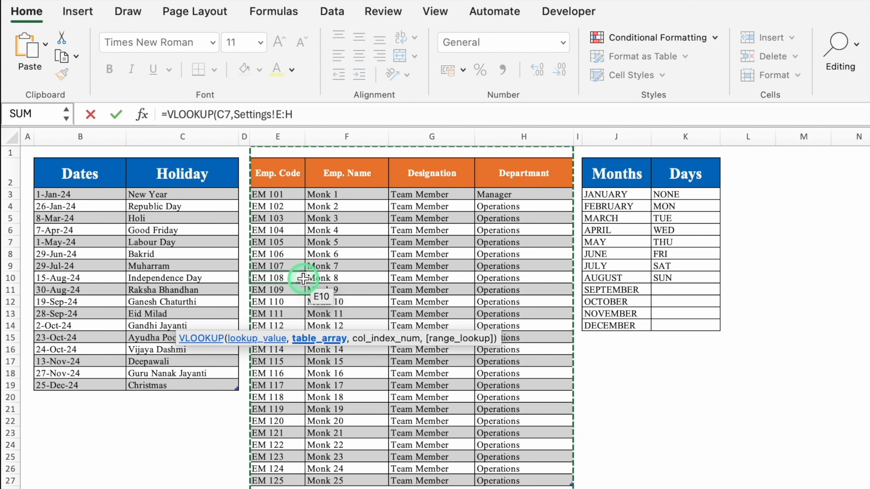
key("F4")
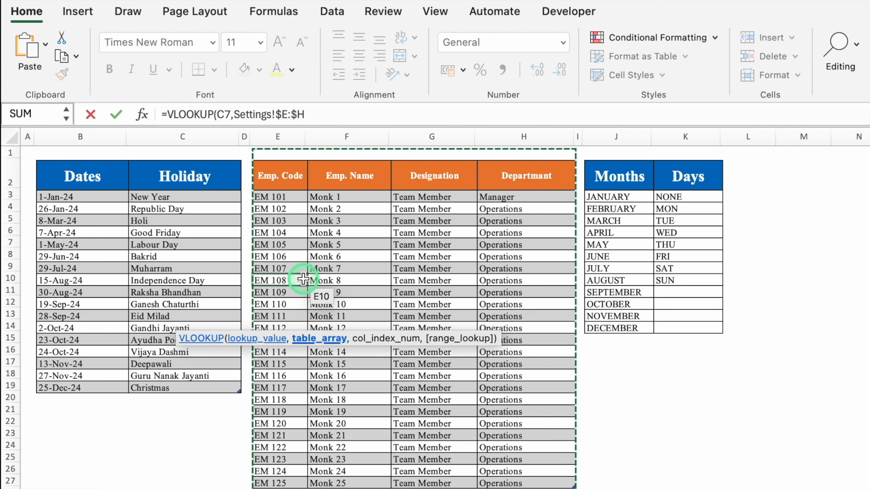
type(",")
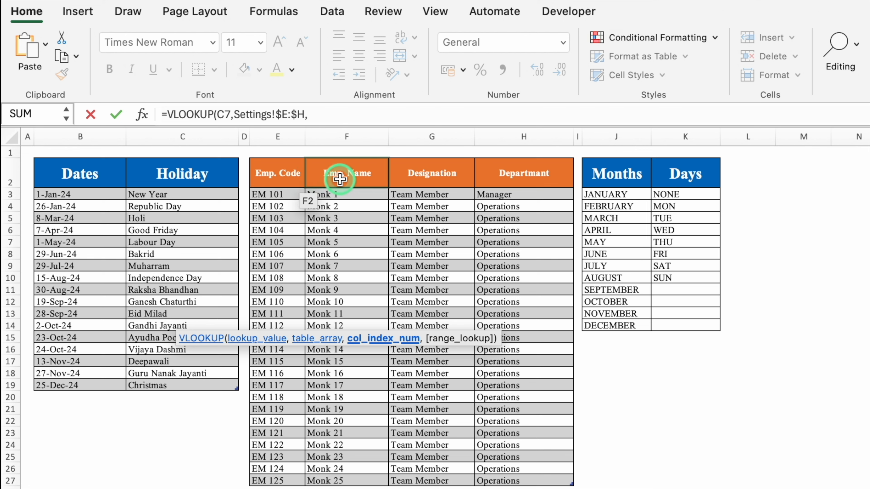
type("2,")
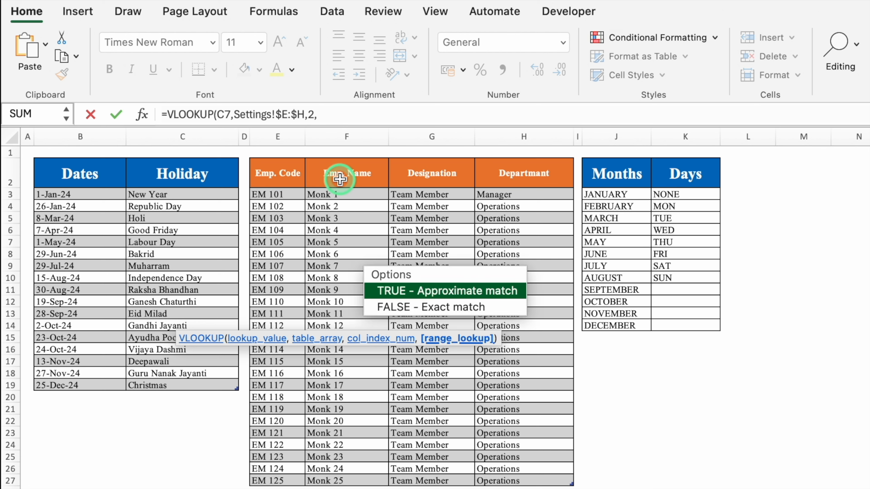
type("0)")
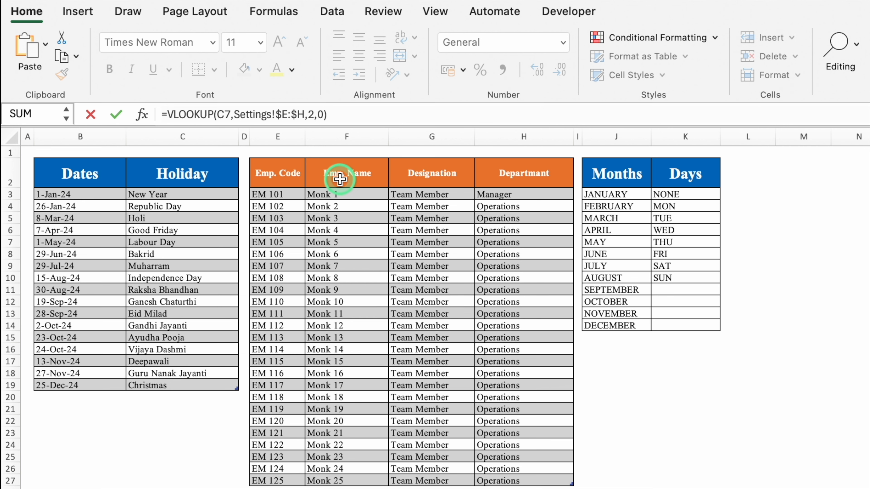
Wrap the D7 lookup in IFERROR with an empty text "" as the error value and enter the formula
left_click(168, 114)
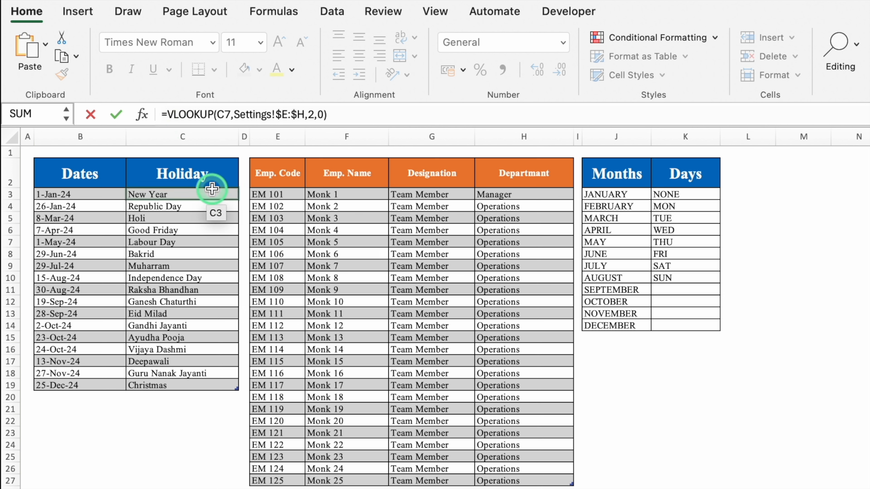
type("iferr")
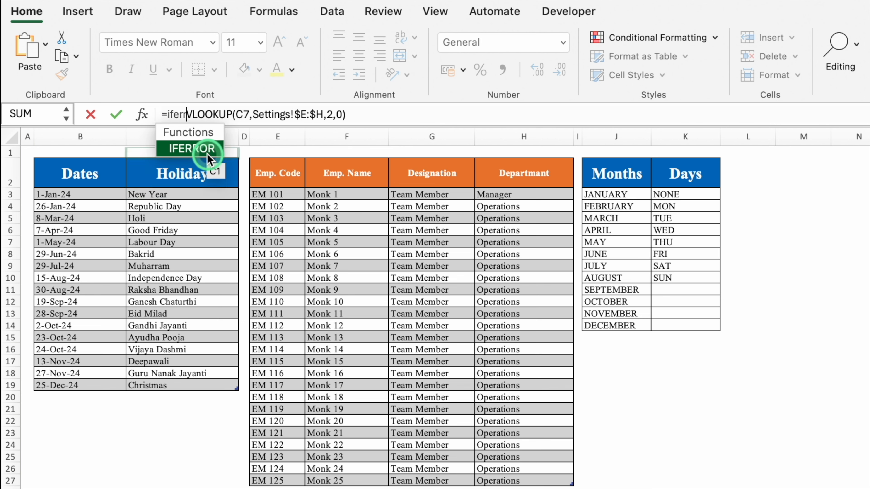
left_click(203, 149)
left_click(404, 115)
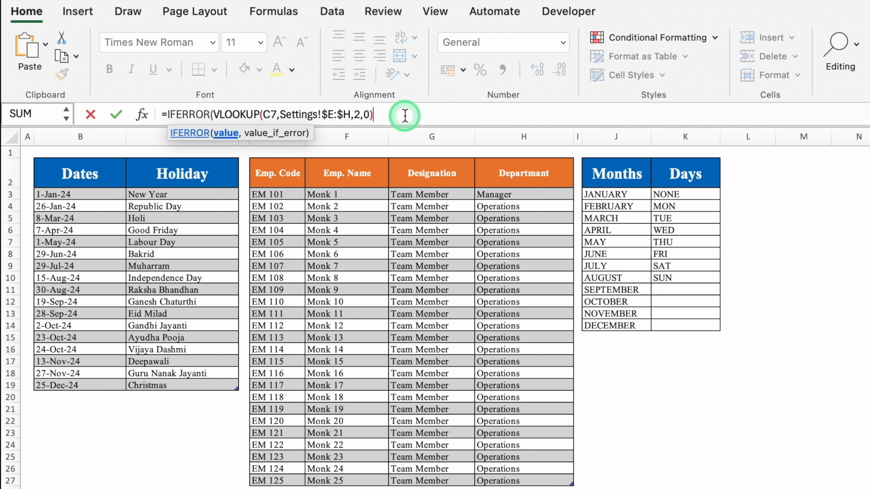
type(",")
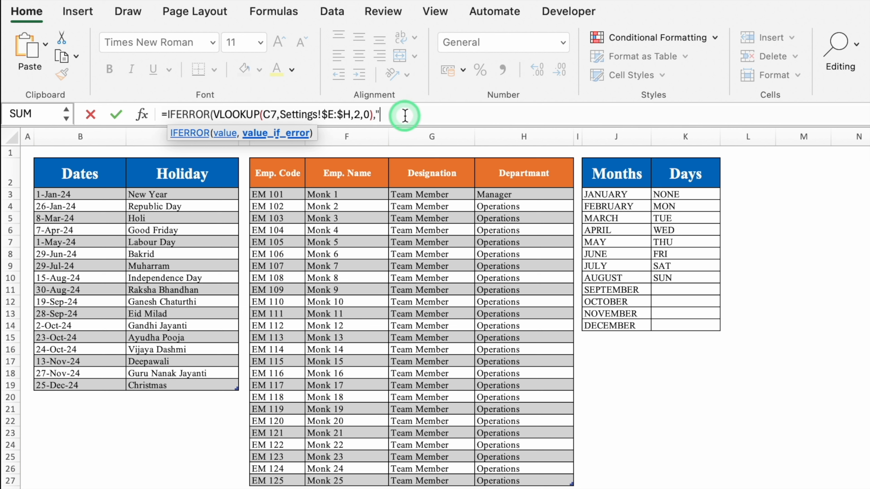
type("\"\"")
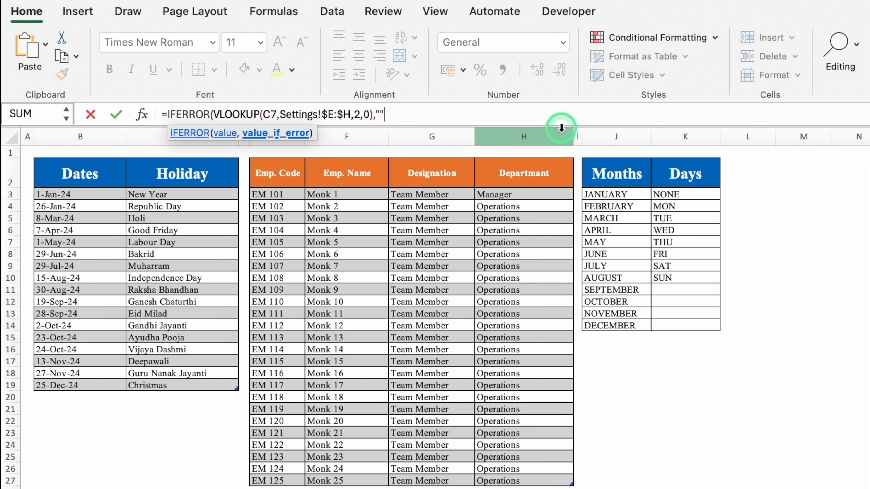
type(")")
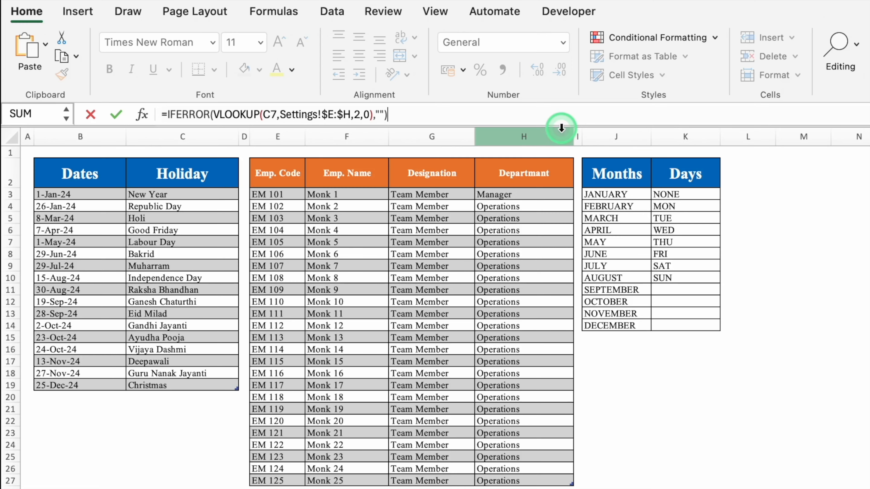
key("Return")
key("Up")
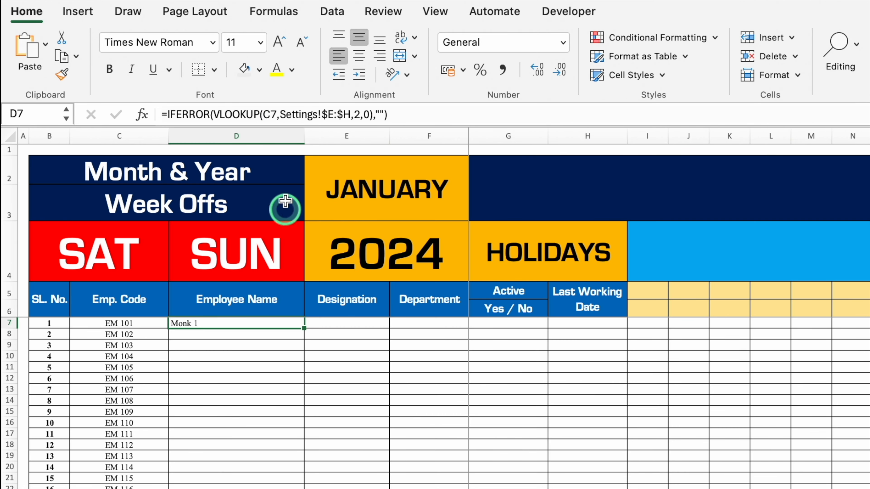
Lock the lookup column as $C7 in the D7 formula and copy the formula across to E7 and F7
left_click(263, 116)
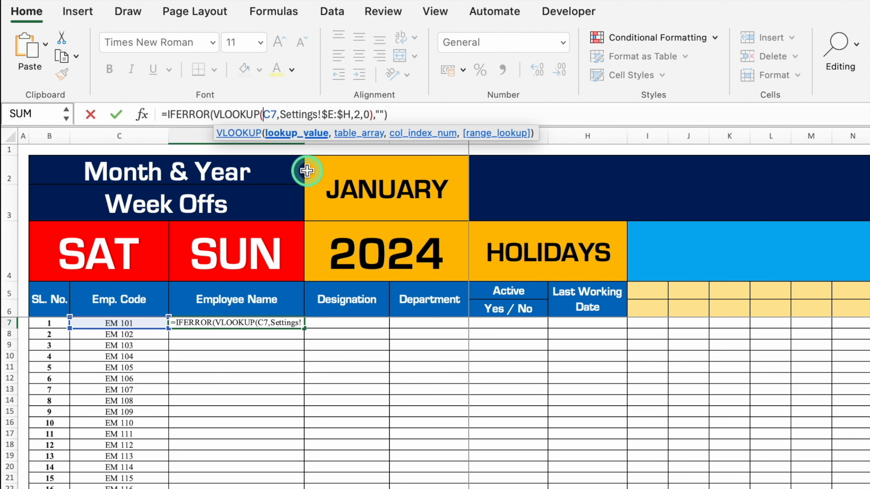
type("$")
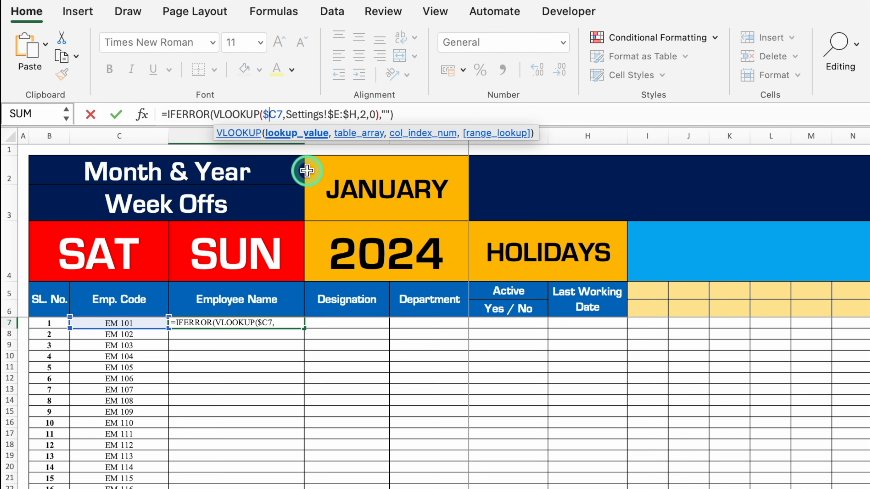
key("Return")
left_click(303, 328)
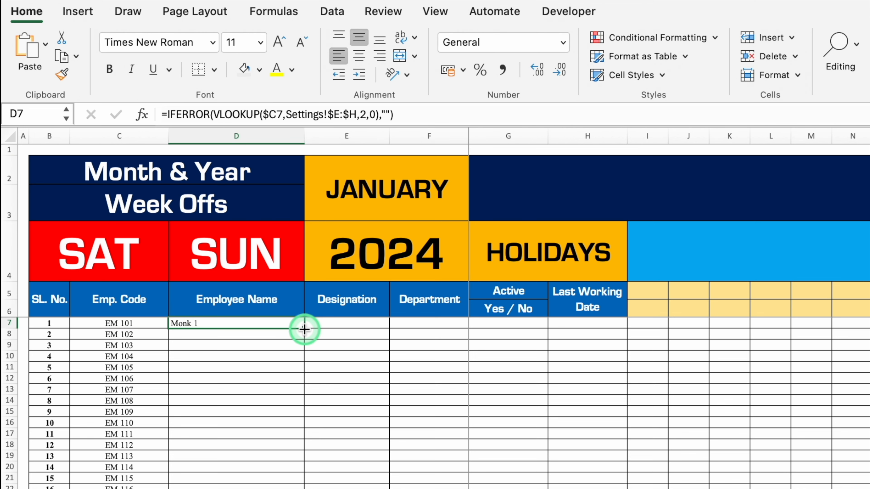
left_click_drag(304, 329, 445, 328)
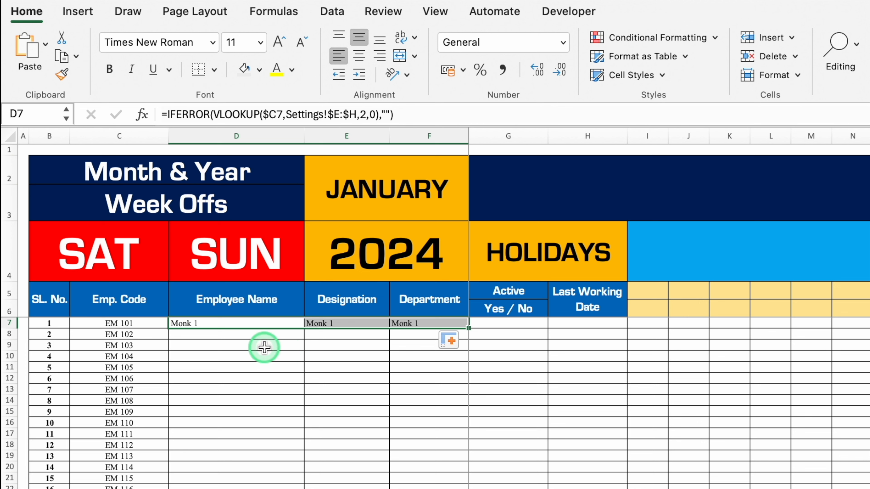
Check the column order of the Settings employee table and set the Designation lookup's column index in E7 to 3
left_click(357, 323)
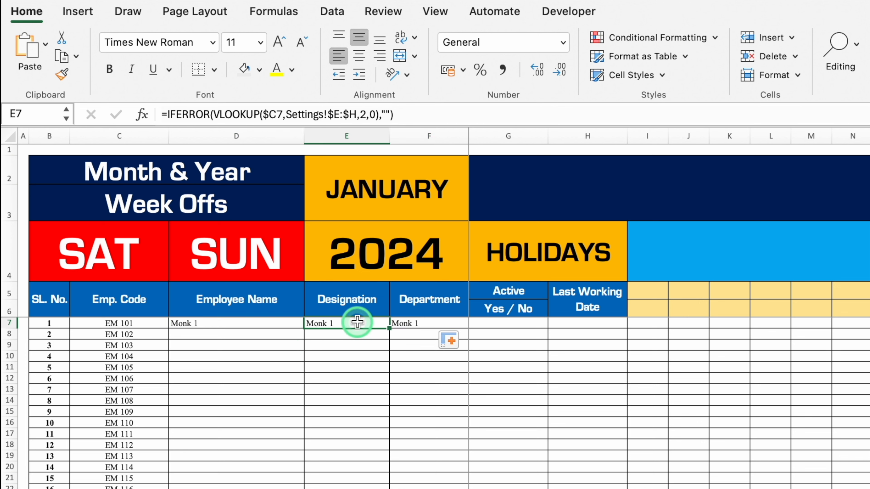
left_click(156, 488)
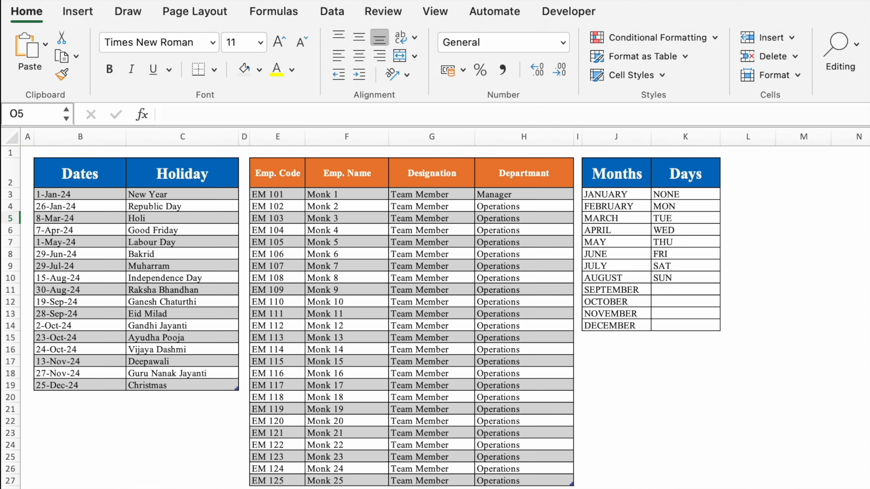
left_click(354, 136)
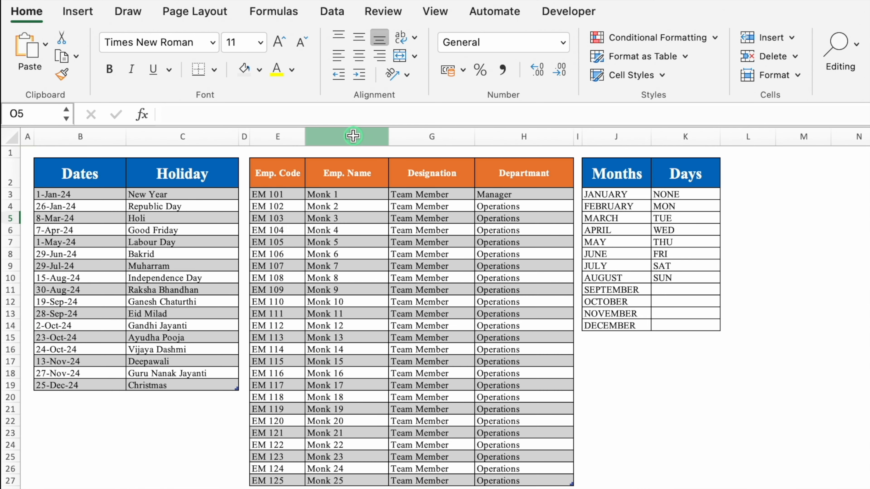
left_click(428, 134)
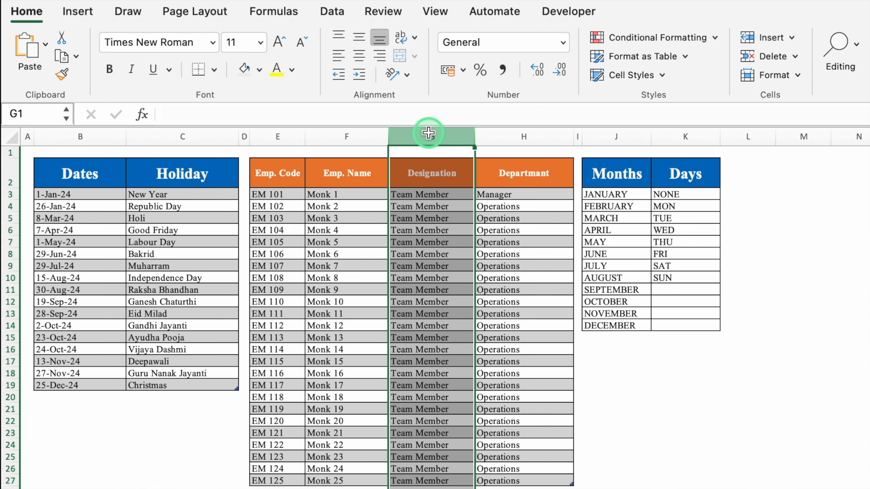
left_click(509, 133)
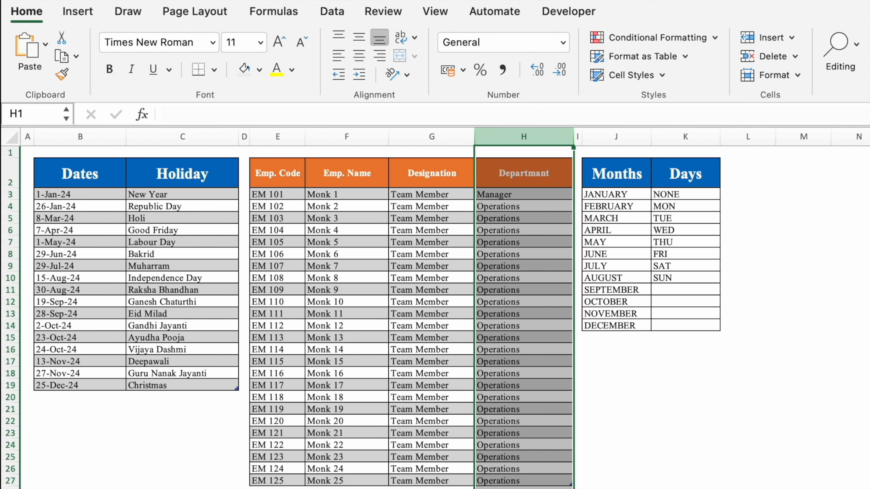
left_click(103, 488)
left_click(344, 324)
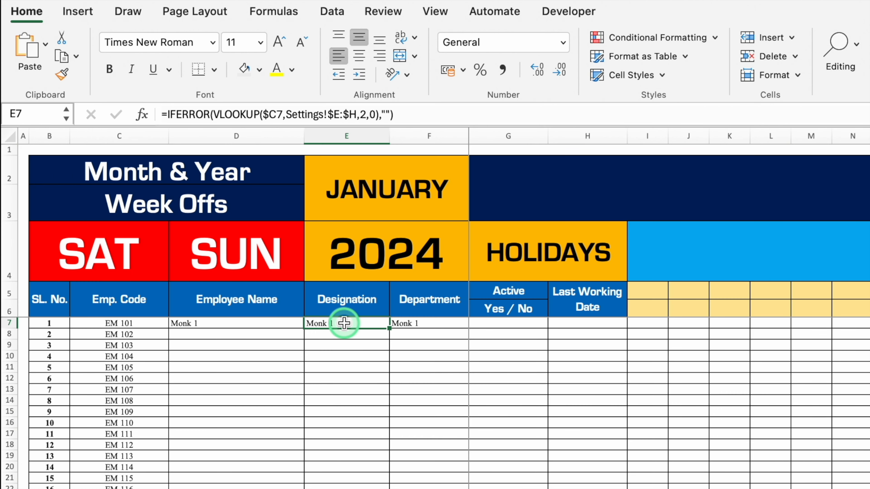
left_click(366, 114)
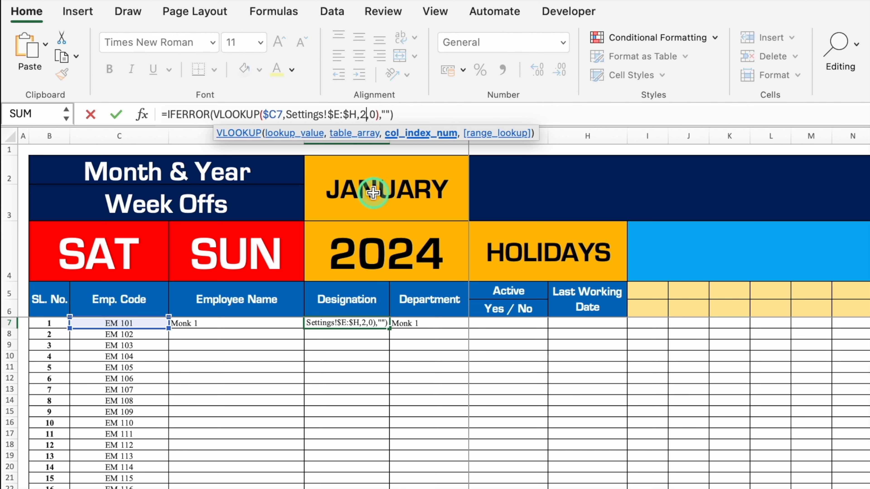
key("BackSpace")
type("3")
key("Return")
Set the Department lookup's column index in F7 to 4 and enter the formula
left_click(428, 321)
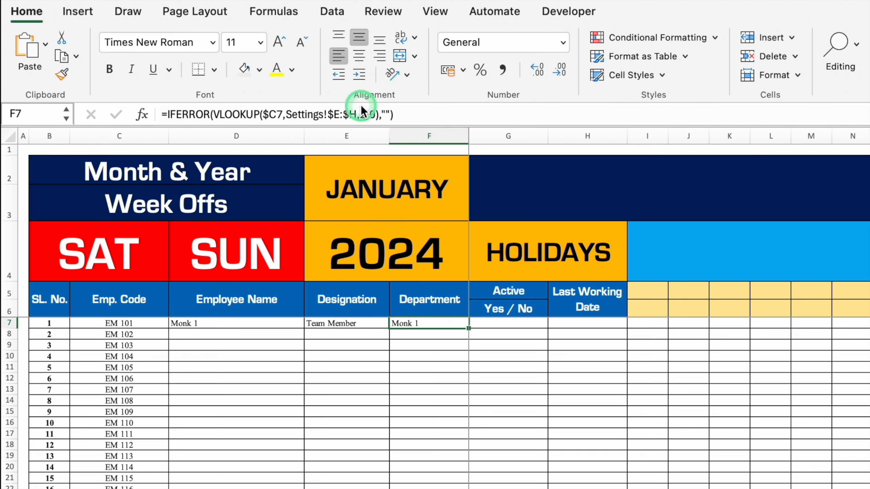
left_click(366, 115)
key("BackSpace")
type("4")
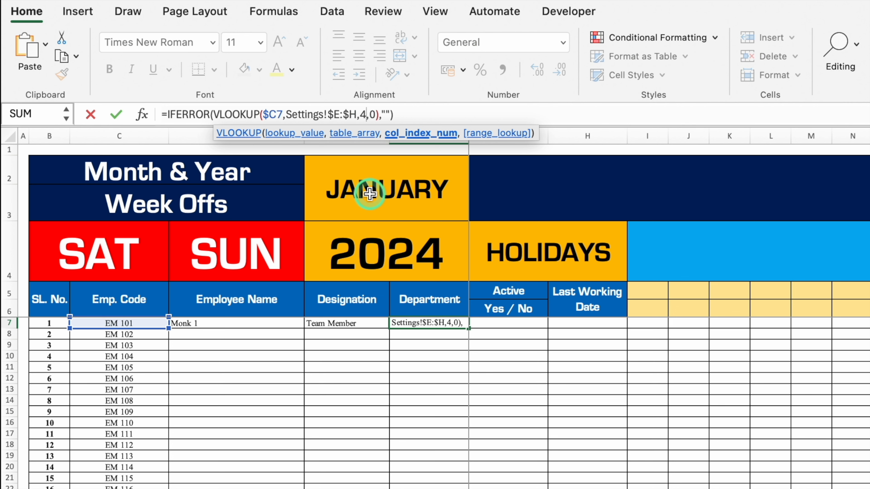
key("Return")
Fill the name, designation and department lookups in D7:F7 down through row 31
left_click_drag(295, 323, 409, 320)
left_click_drag(468, 329, 476, 488)
left_click(509, 323)
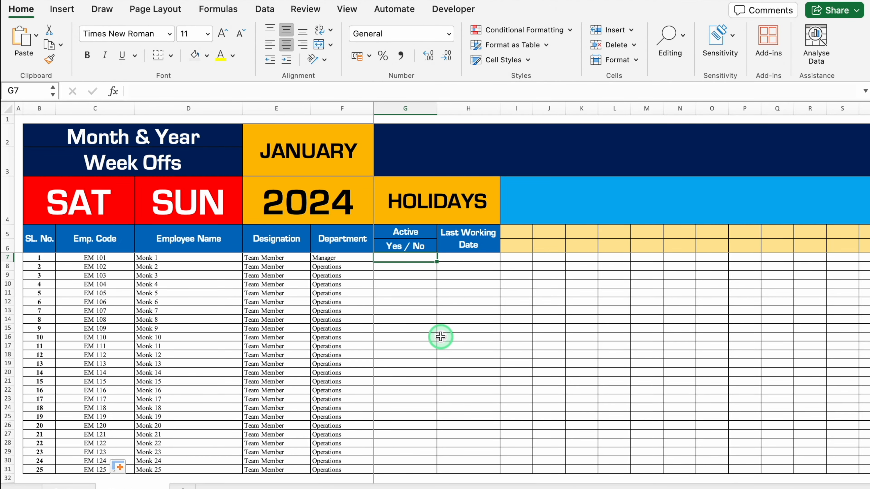
Add a data validation list with the source Yes,No to the Active cells G7:G31
left_click_drag(411, 263, 421, 473)
left_click(264, 9)
left_click(603, 36)
left_click(631, 54)
left_click(343, 132)
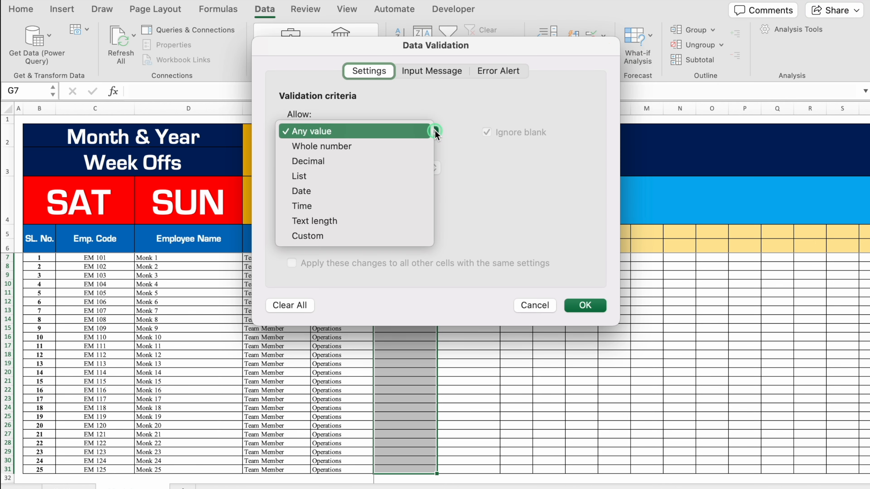
left_click(339, 176)
left_click(334, 205)
type("Yes,No")
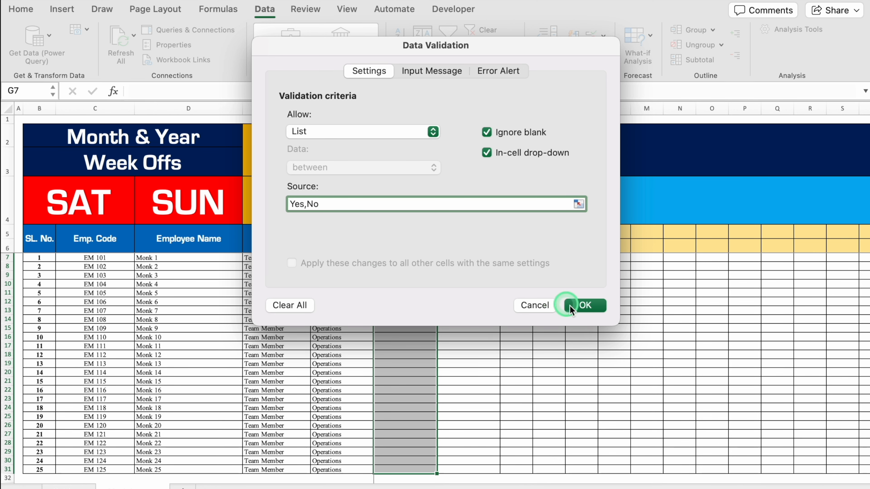
left_click(585, 305)
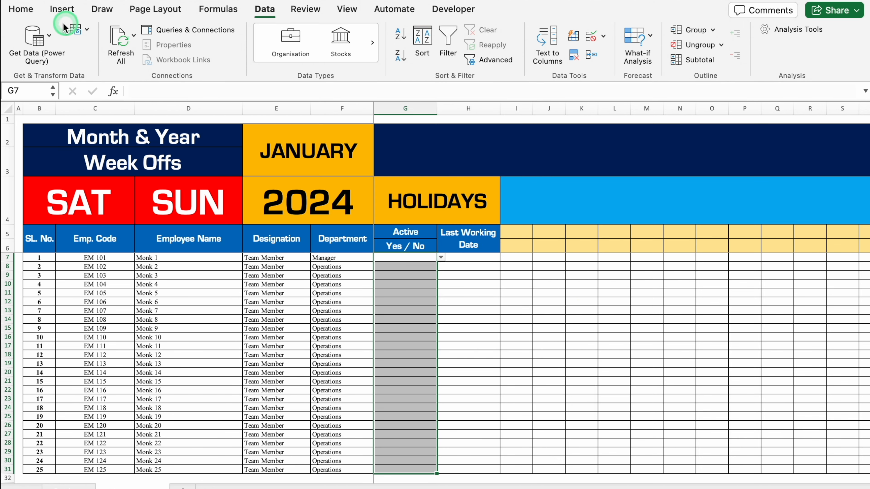
Create a conditional formatting rule for G7:G31 with cell value equal to Yes and a custom green fill
left_click(21, 8)
left_click(523, 31)
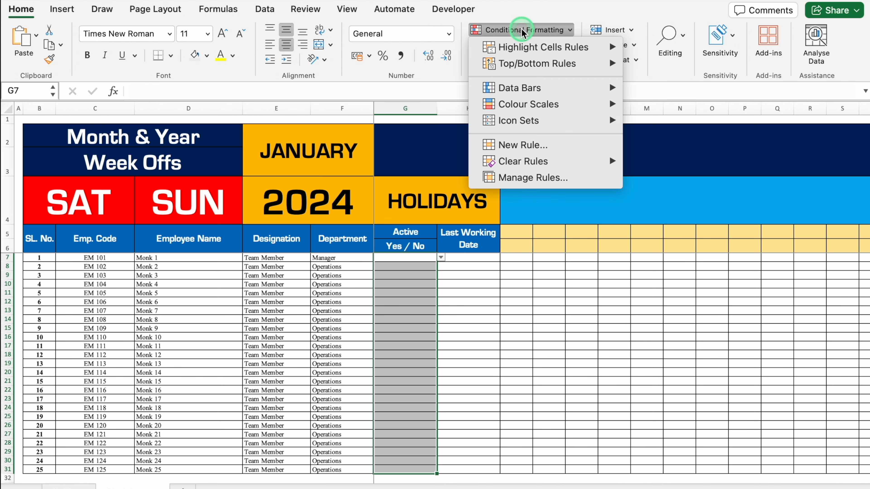
mouse_move(555, 46)
left_click(672, 98)
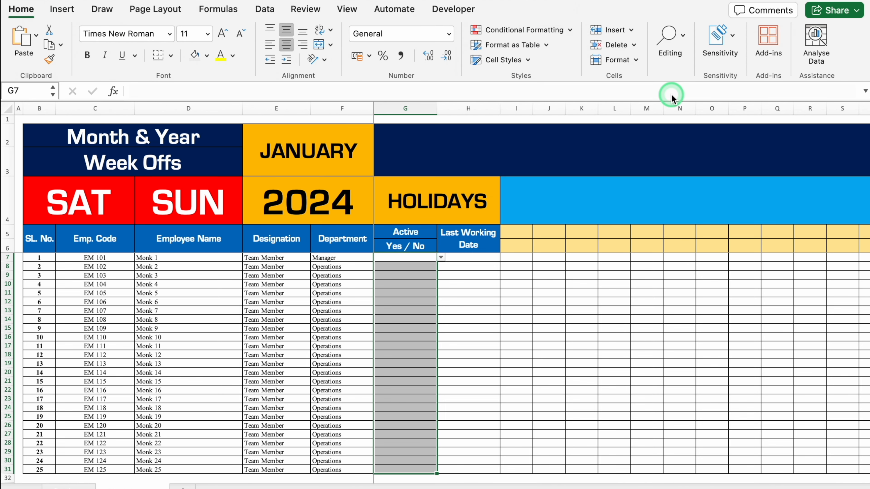
type("Yes")
left_click(429, 184)
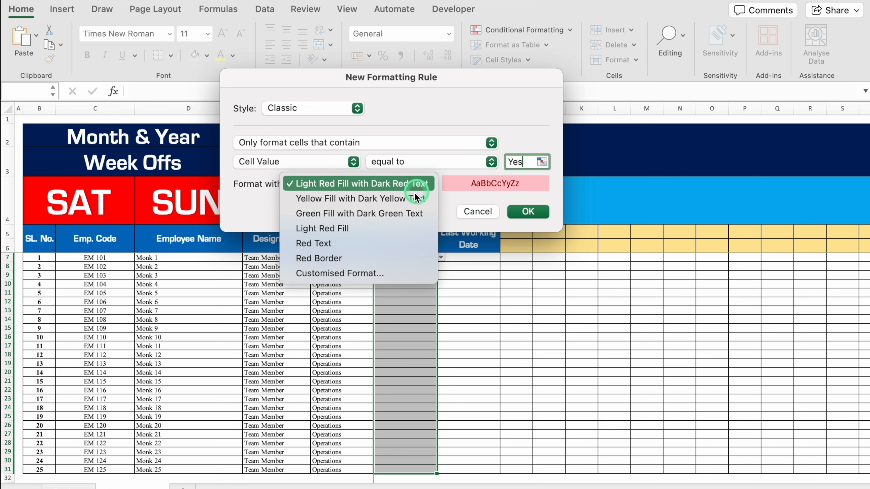
left_click(394, 274)
left_click(500, 41)
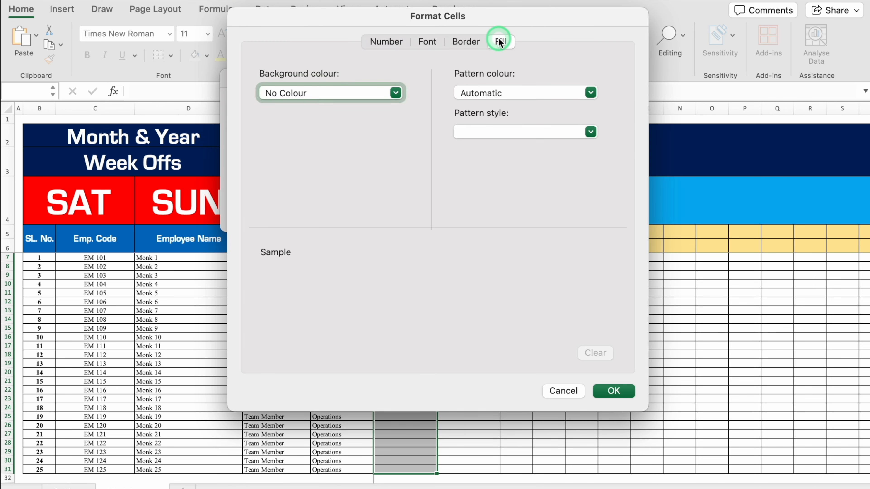
left_click(395, 93)
left_click(335, 245)
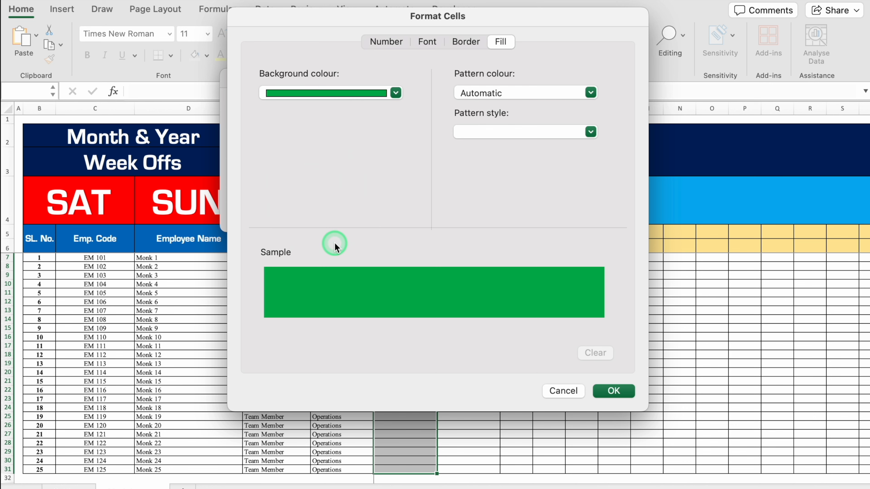
Set the Yes rule's font colour to white and apply the rule
left_click(427, 41)
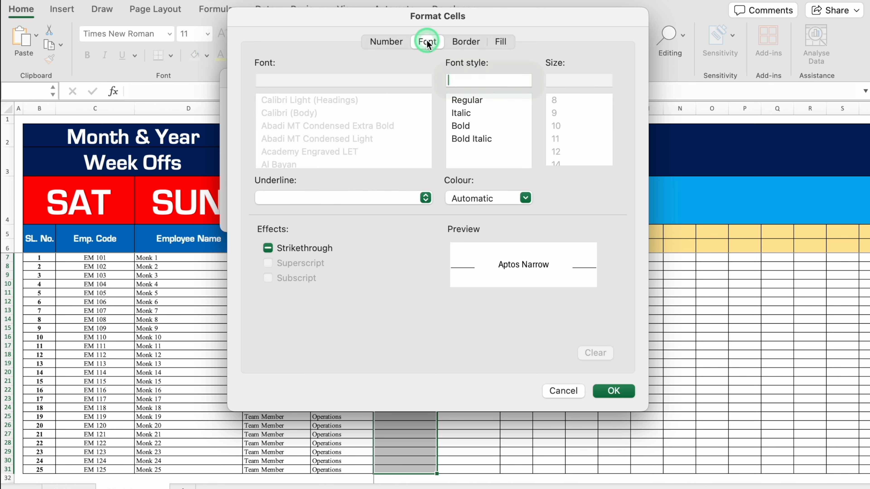
left_click(525, 198)
left_click(460, 257)
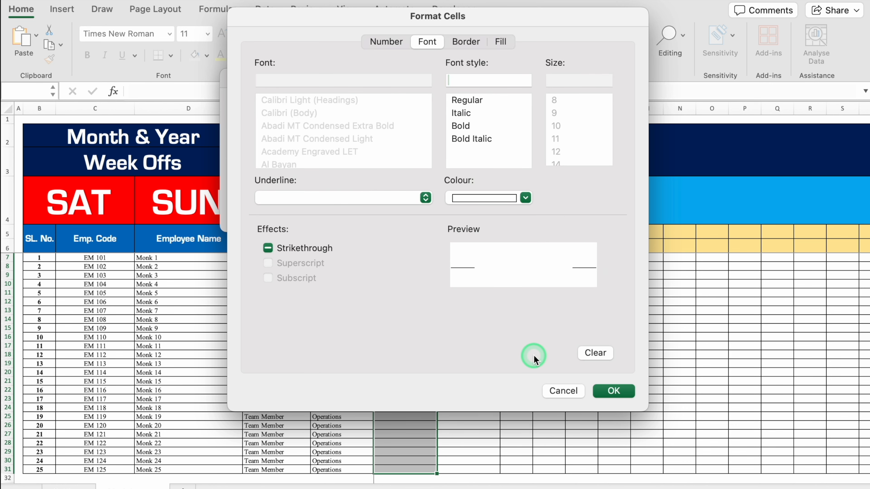
left_click(614, 391)
left_click(527, 219)
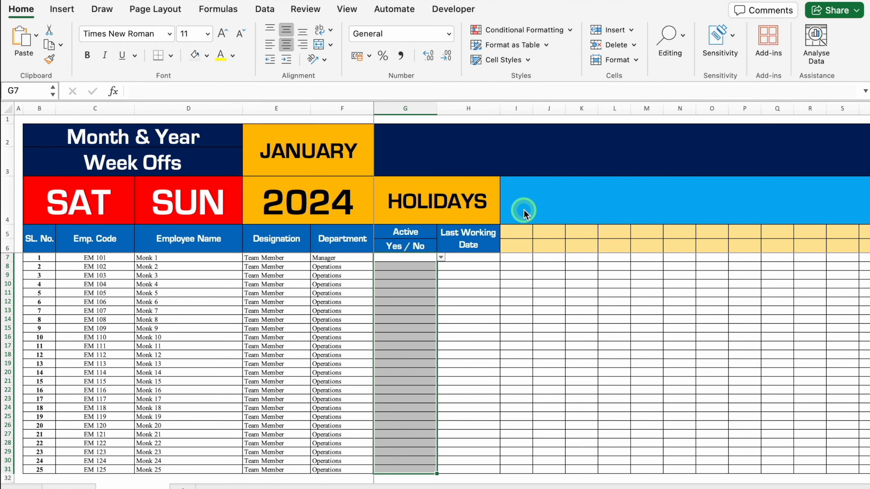
Create a second conditional formatting rule for G7:G31 with cell value equal to No and a custom red fill
left_click(534, 33)
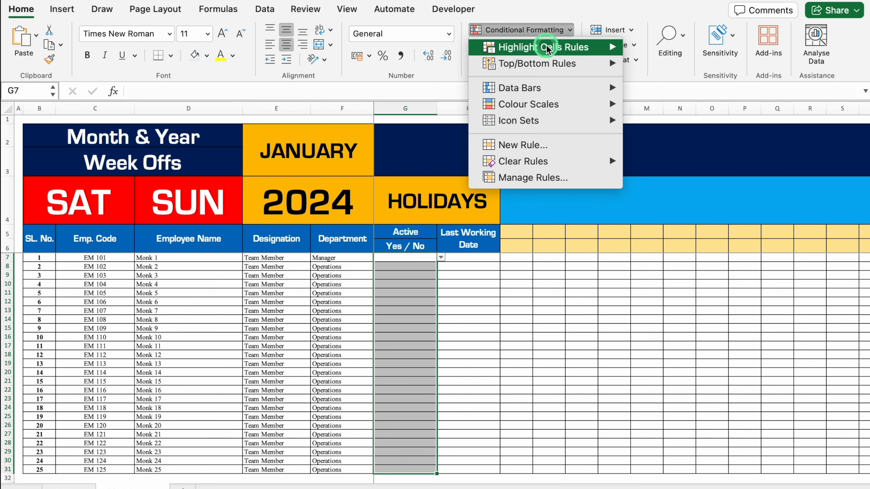
mouse_move(583, 46)
left_click(692, 98)
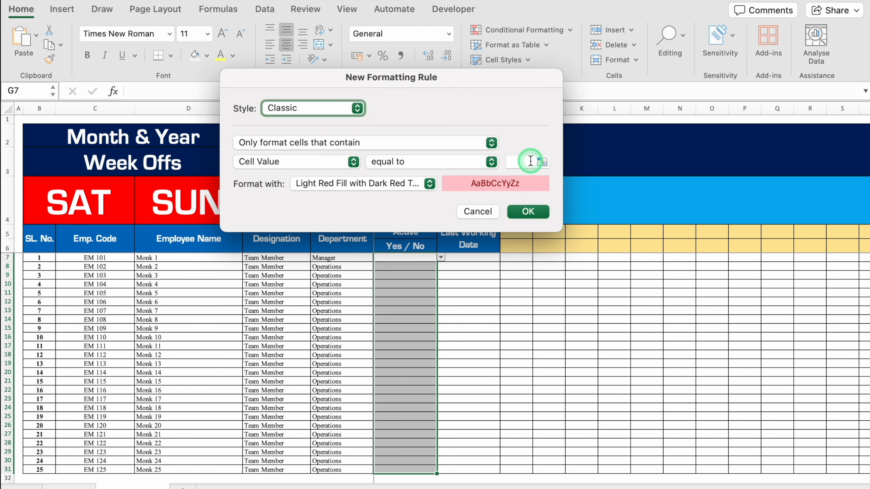
type("No")
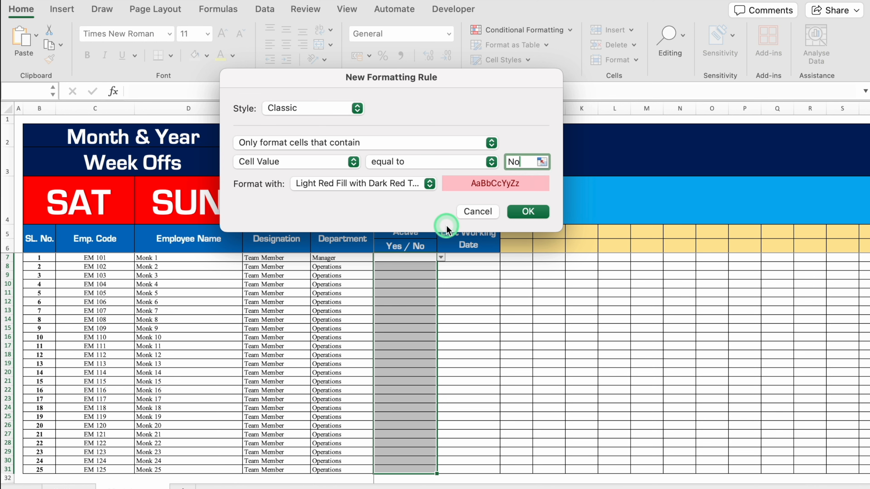
left_click(430, 186)
left_click(370, 273)
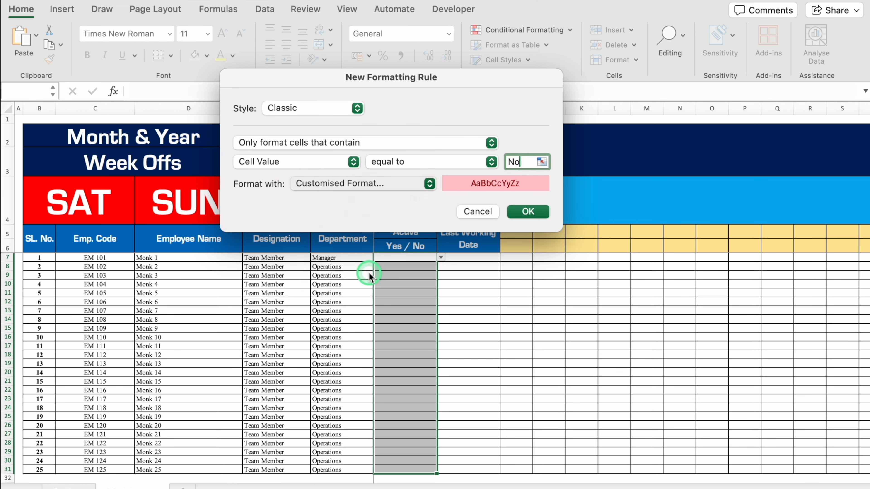
left_click(501, 42)
left_click(395, 93)
left_click(308, 247)
left_click(284, 247)
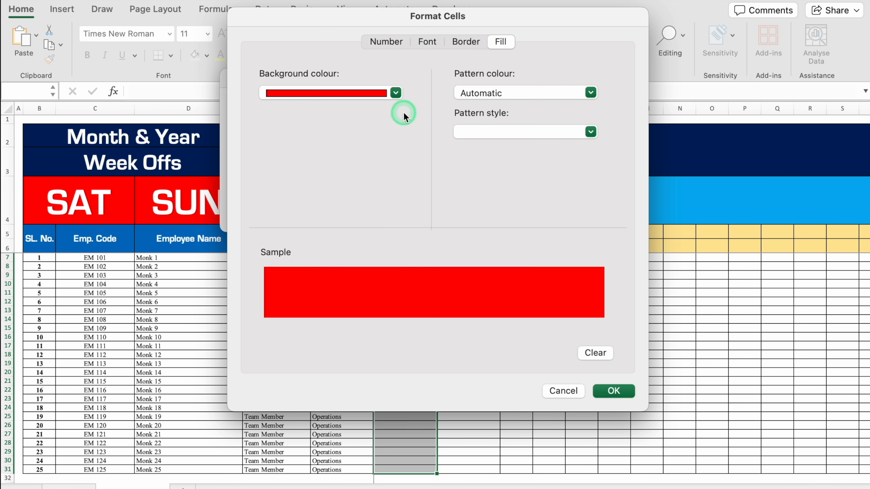
Set the No rule's font colour to white and apply the rule
left_click(422, 43)
left_click(503, 187)
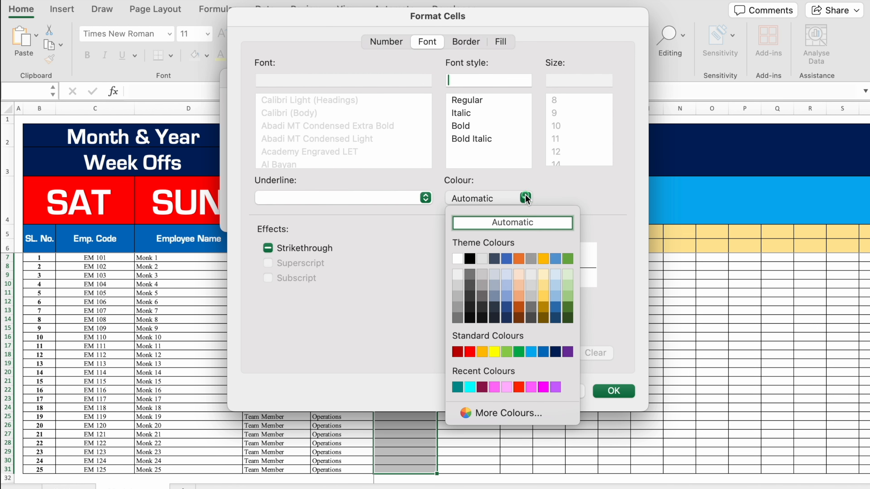
left_click(460, 256)
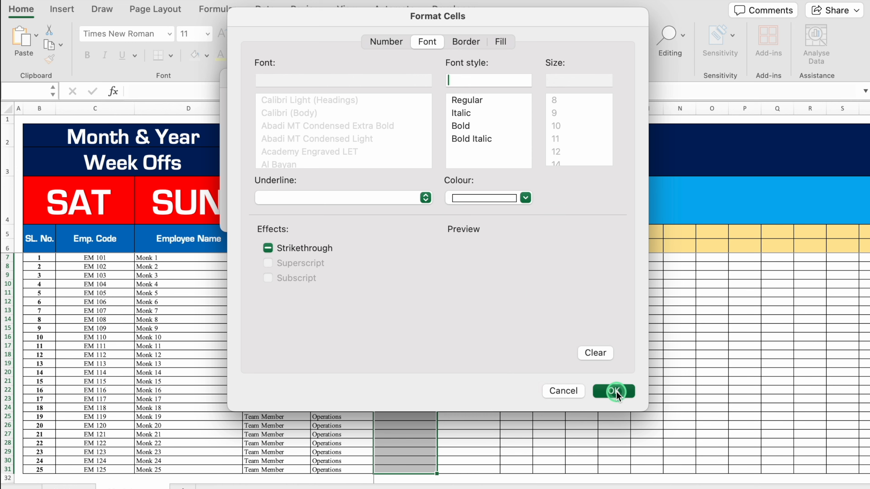
left_click(613, 391)
left_click(524, 210)
Test the active-status drop-downs by choosing Yes in G7 and No in G8
left_click(441, 257)
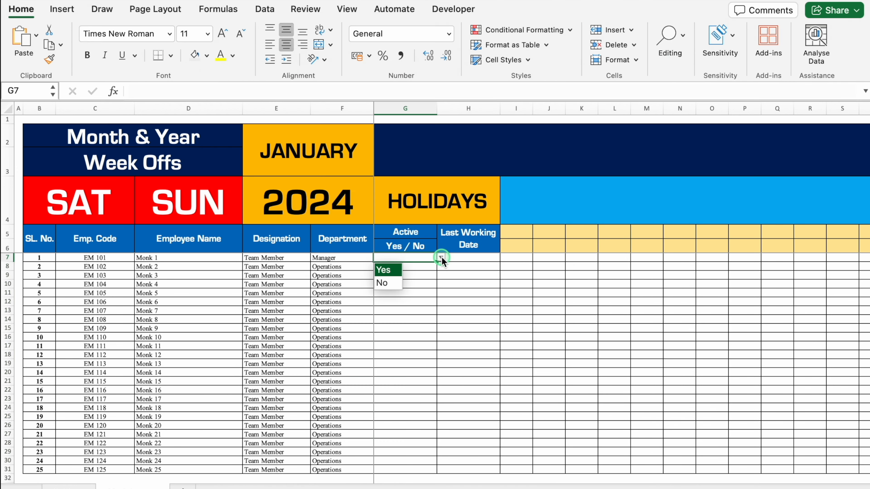
left_click(389, 271)
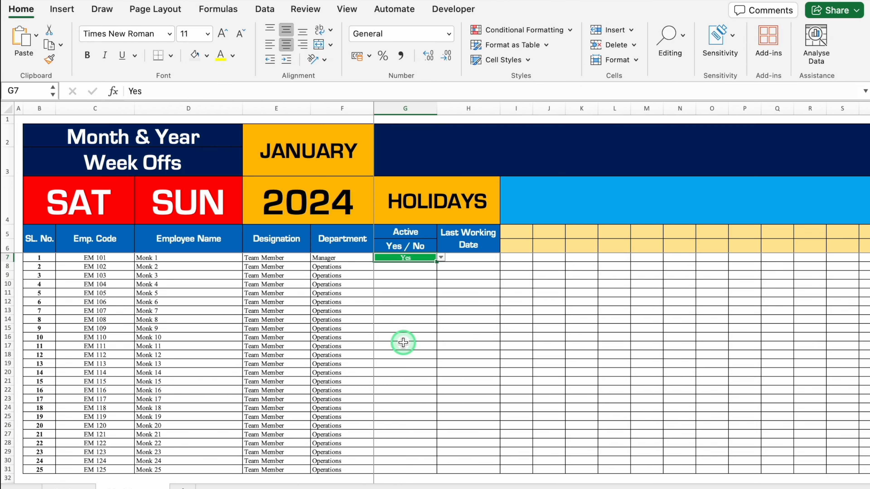
left_click(417, 267)
left_click(441, 267)
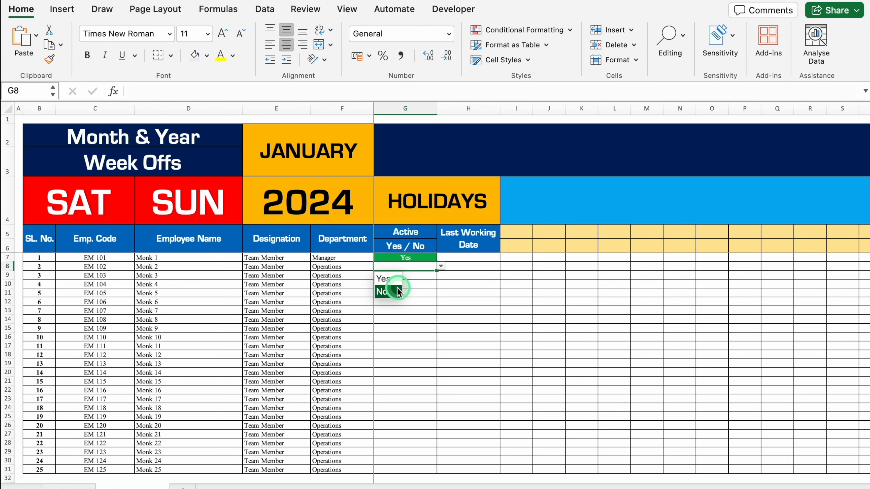
left_click(398, 292)
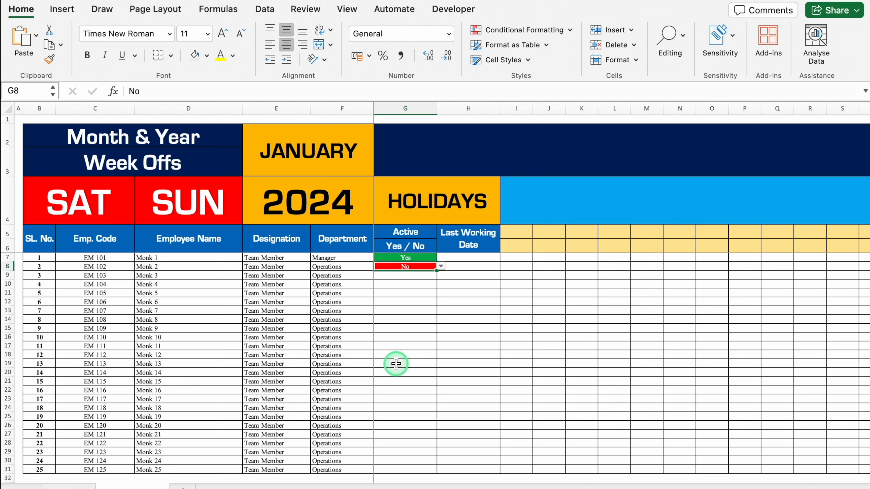
Clear G8 and fill the Yes status from G7 down through G31
key("Delete")
left_click(423, 252)
left_click(424, 257)
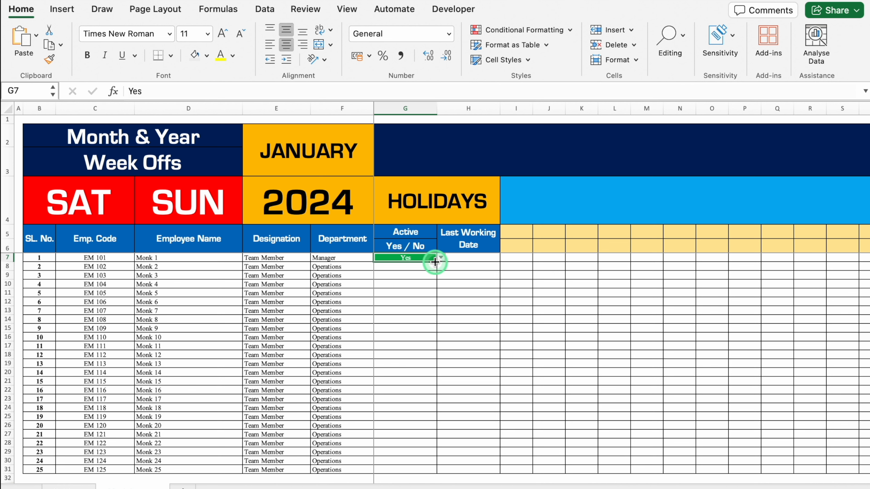
left_click_drag(435, 262, 441, 422)
left_click_drag(443, 463, 444, 465)
Change the active status to No for EM 107, EM 108, EM 115 and EM 118
left_click(413, 311)
left_click(441, 311)
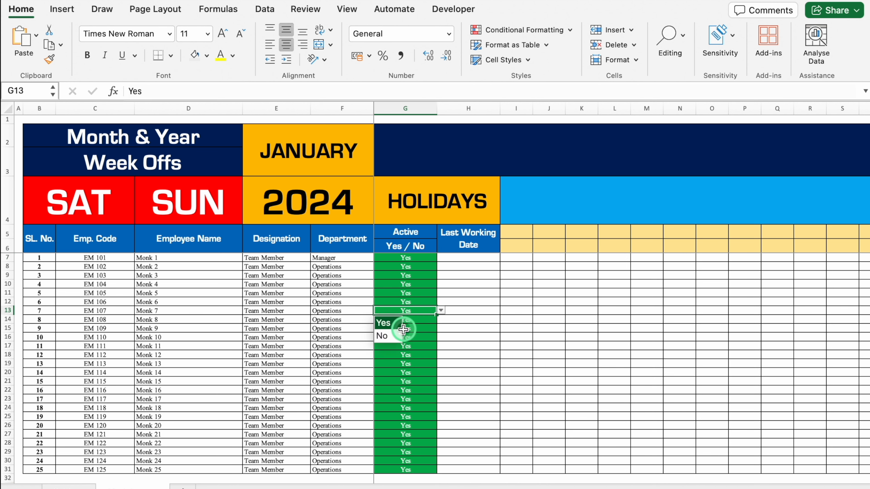
left_click(394, 336)
left_click(441, 319)
left_click(422, 339)
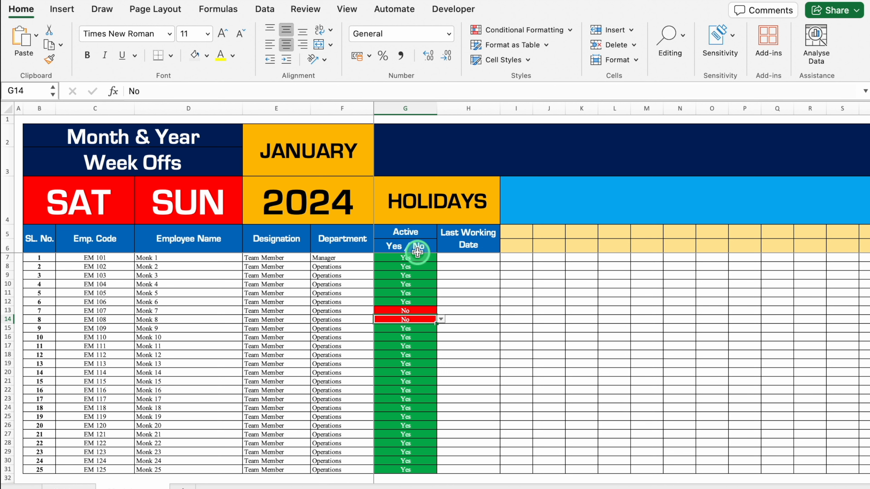
left_click(411, 381)
left_click(441, 382)
left_click(425, 401)
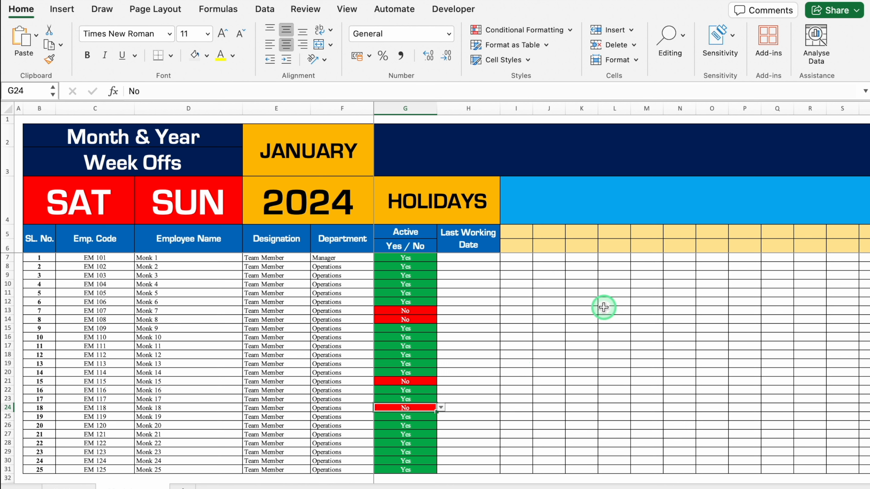
Enter the last working dates 1-Feb-24 in H13 and 6-Jan-24 in H14
left_click_drag(466, 258, 463, 472)
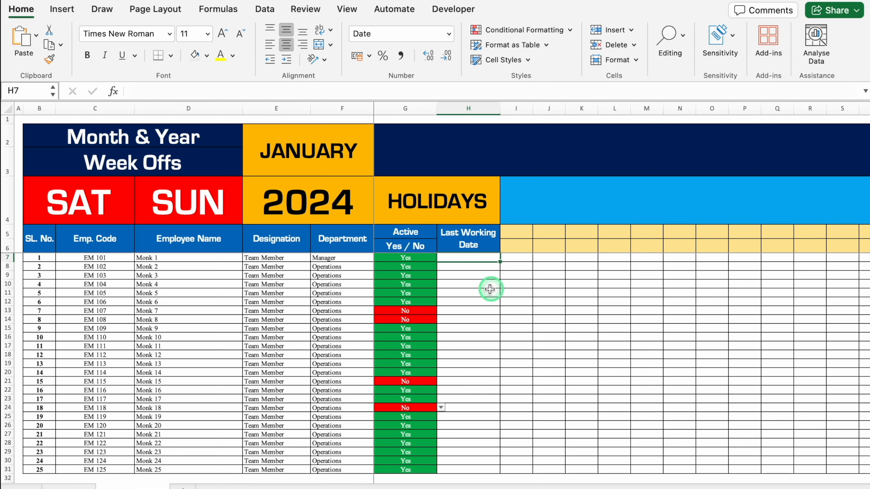
left_click(472, 310)
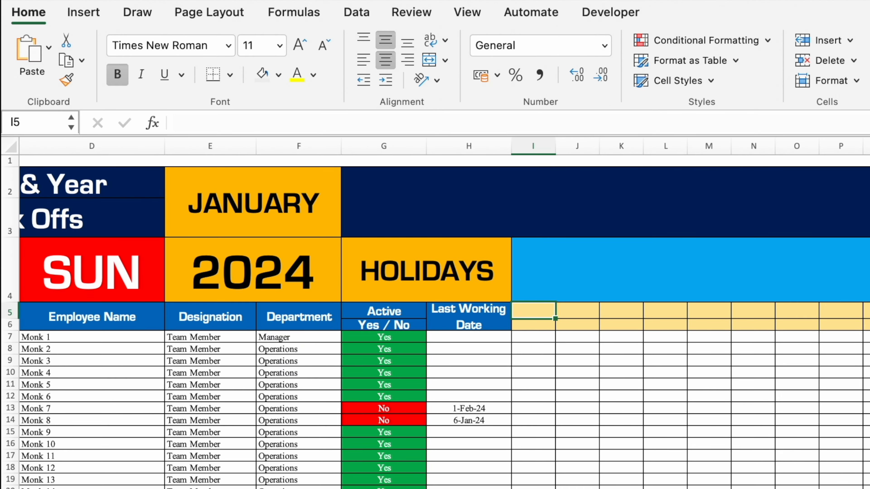
Enter =DATEVALUE("1"&E2&E4) in I5 to build the month's first date from the month and year cells
type("=date")
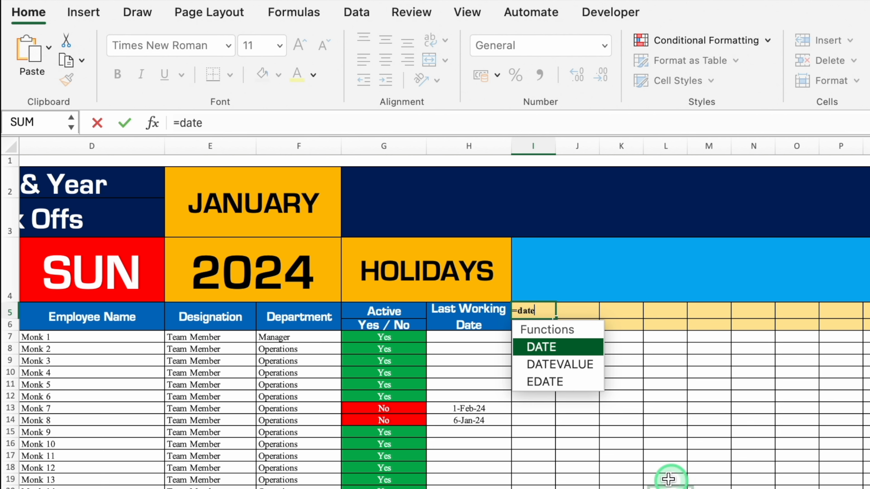
double_click(590, 366)
type("\"")
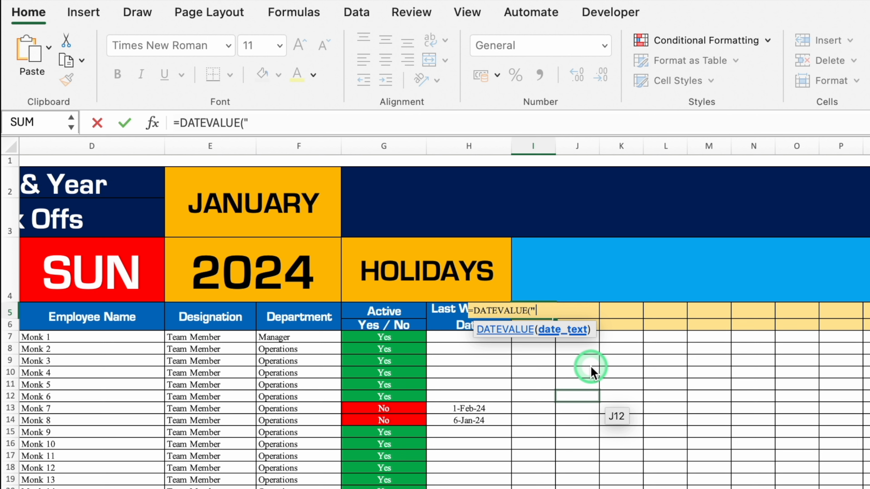
type("1\"&")
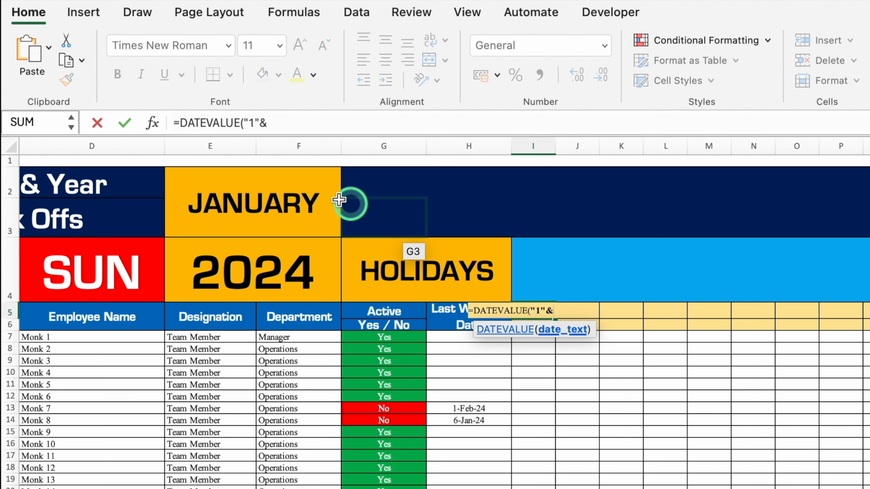
left_click(255, 199)
type("&")
left_click(263, 258)
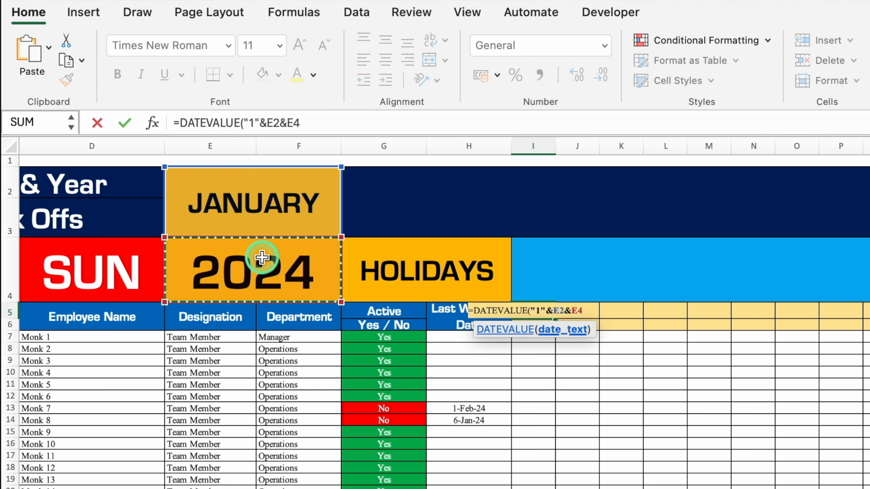
type(")")
key("Return")
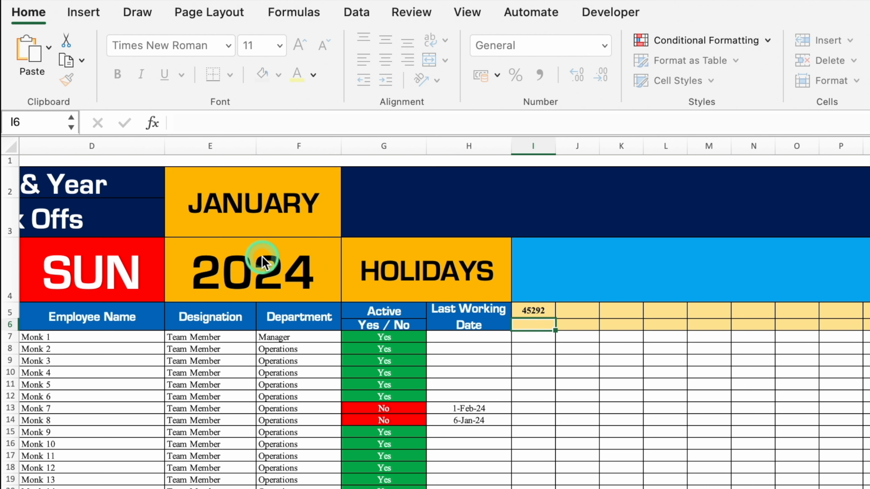
Format the first date in I5 with the 14-Mar date type
left_click_drag(536, 310, 629, 309)
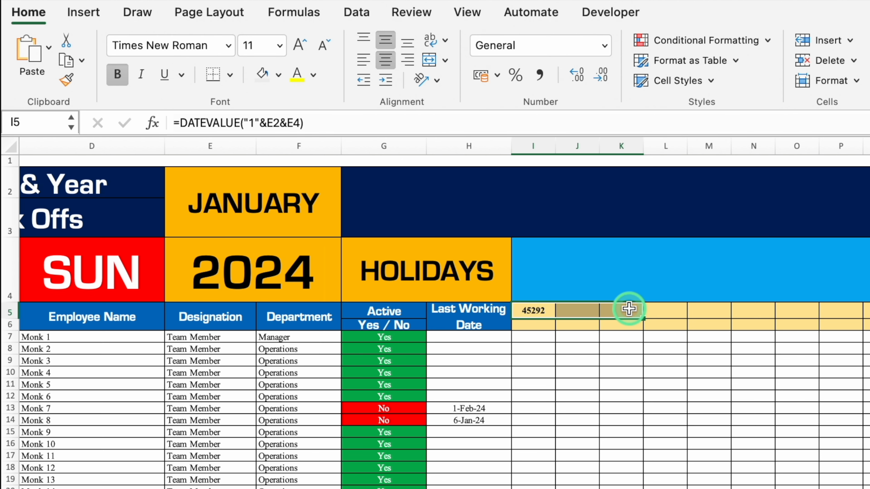
key("super+1")
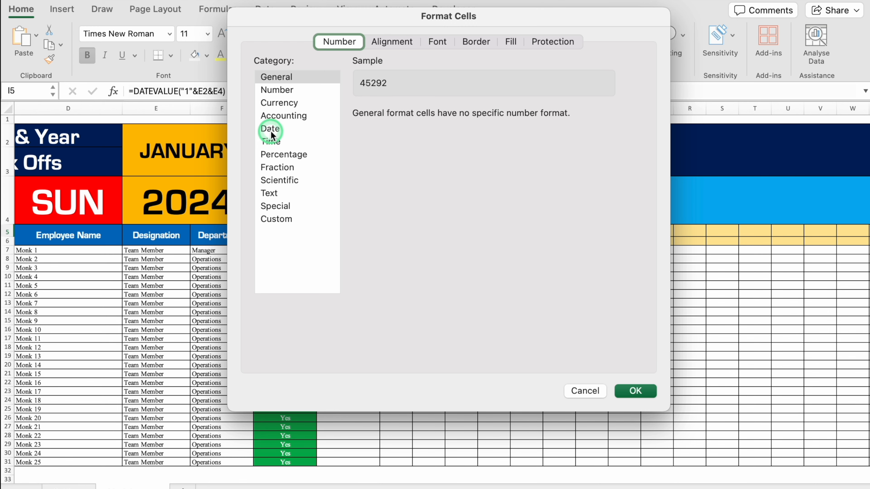
left_click(365, 173)
left_click(387, 185)
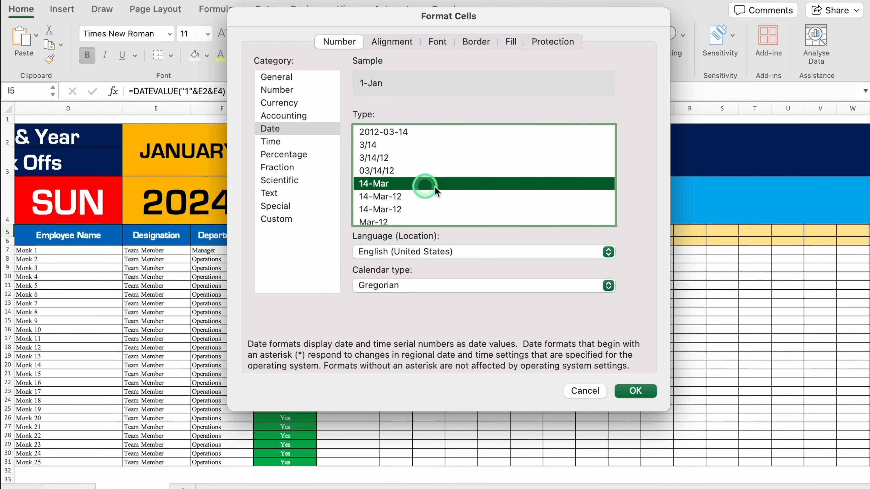
left_click(643, 391)
left_click(408, 238)
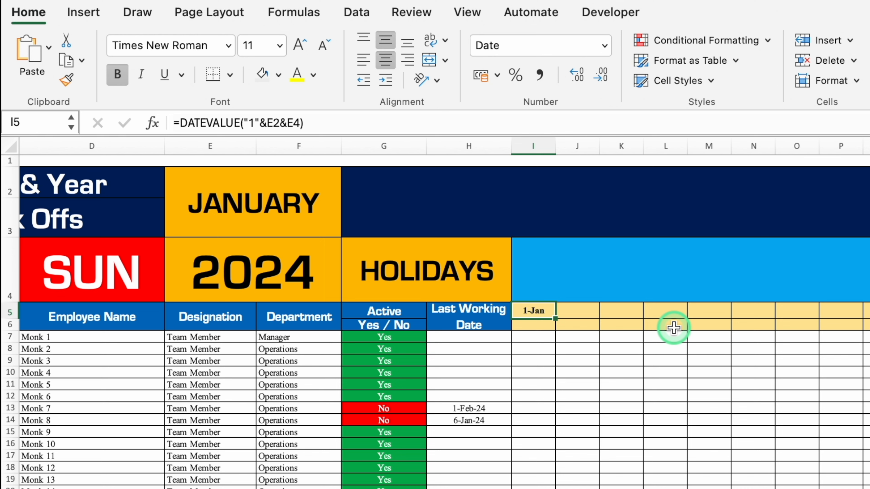
Begin an IF formula in J5 with the logical test $I5<EOMONTH($I$5,0)
left_click(584, 311)
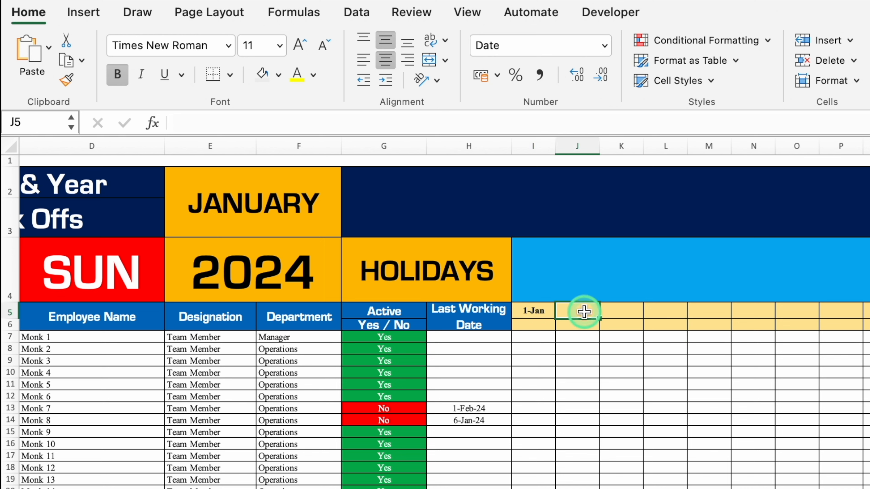
type("=if")
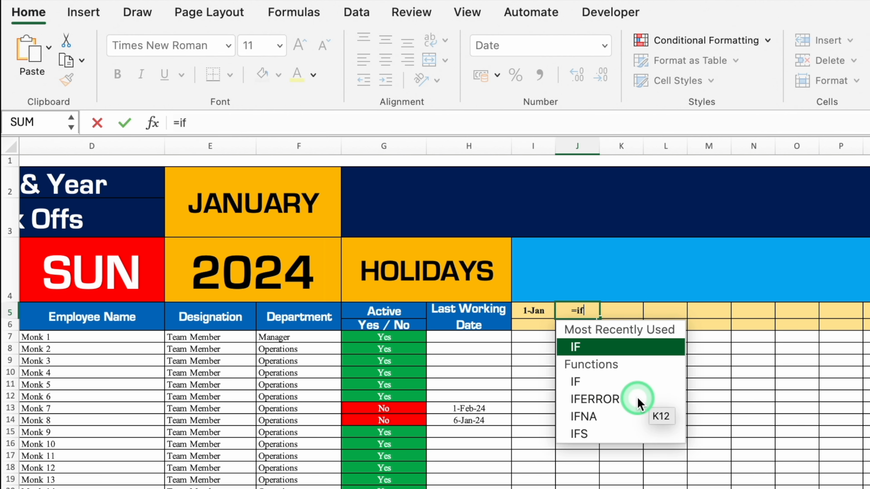
double_click(614, 347)
left_click(535, 311)
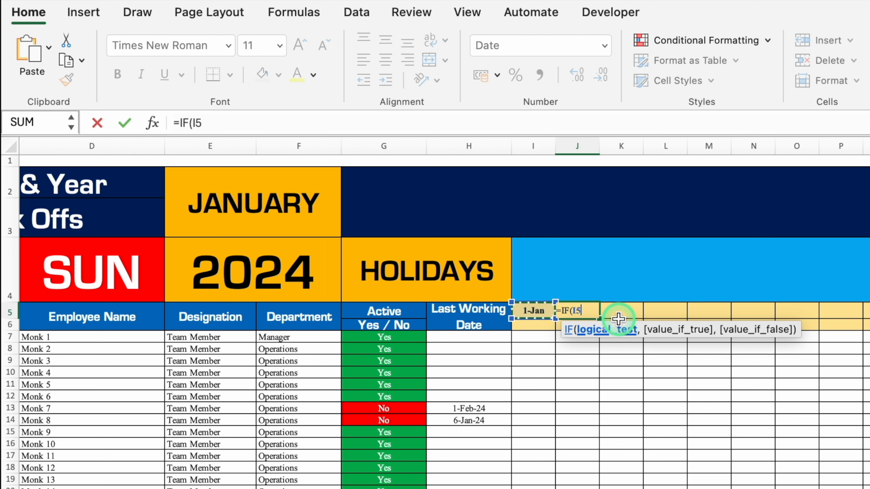
key("F4")
key("F4")
key("F4")
type("<")
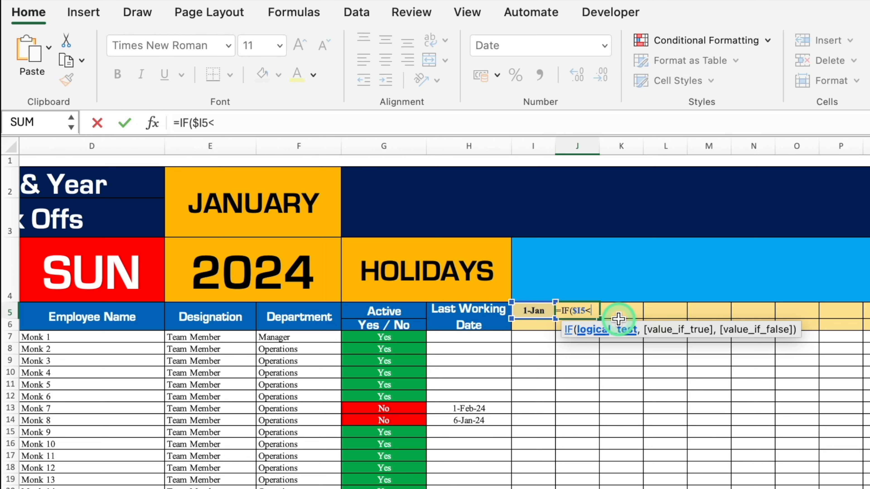
type("E")
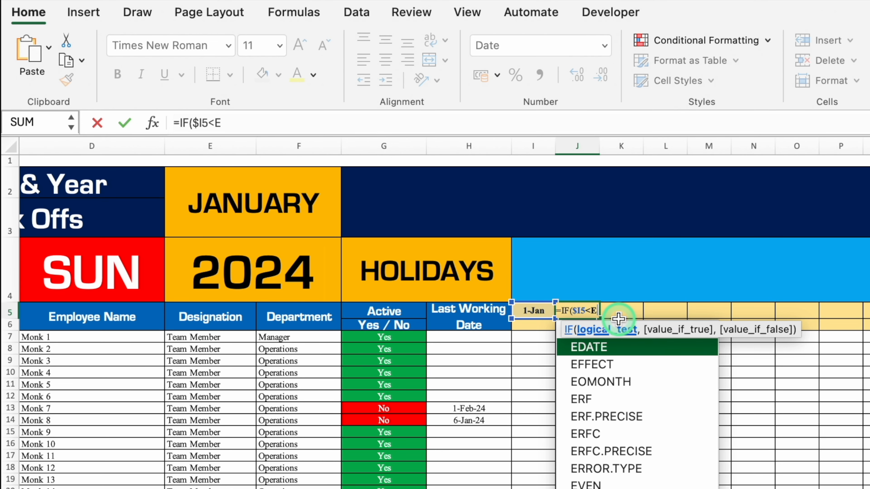
type("o")
double_click(616, 349)
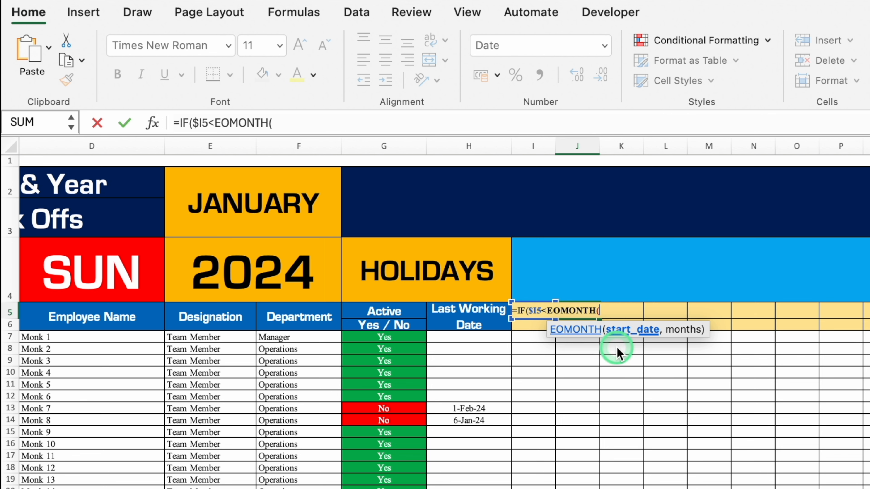
left_click(534, 325)
key("Up")
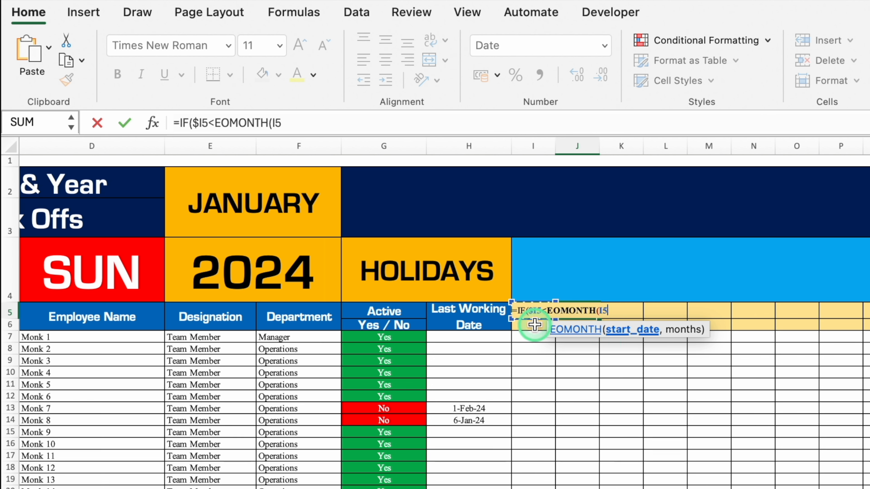
key("F4")
type(",0")
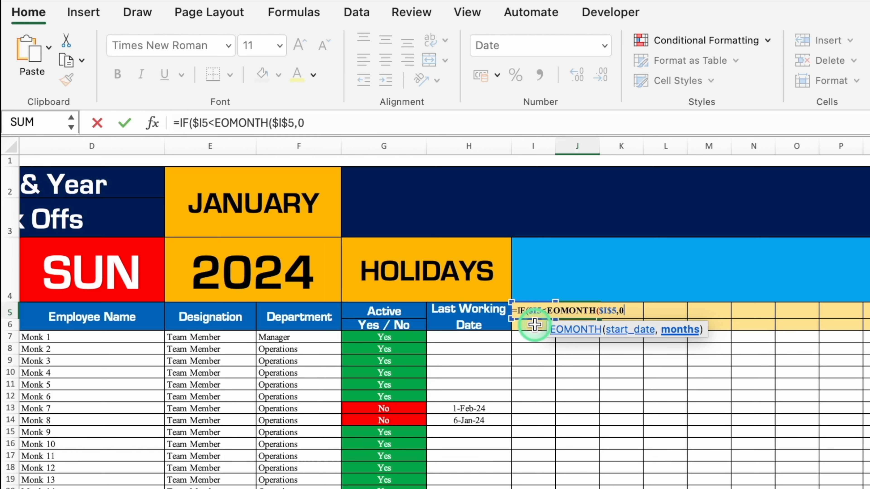
type("),")
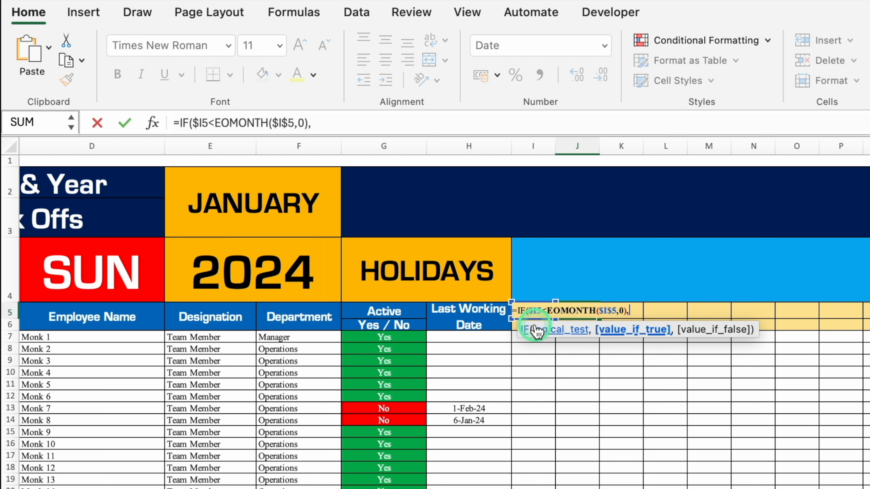
Complete the J5 formula with I5+1 as the value if true and enter it
left_click(527, 338)
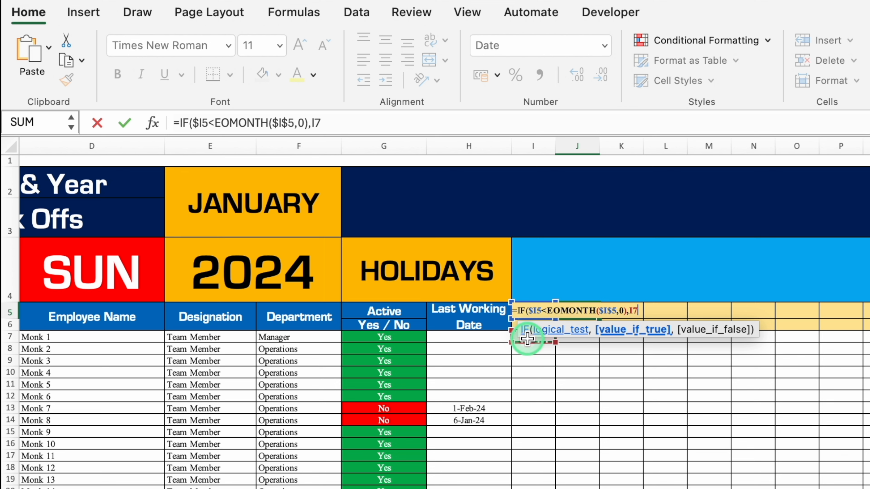
key("Up")
key("Up")
type("+1")
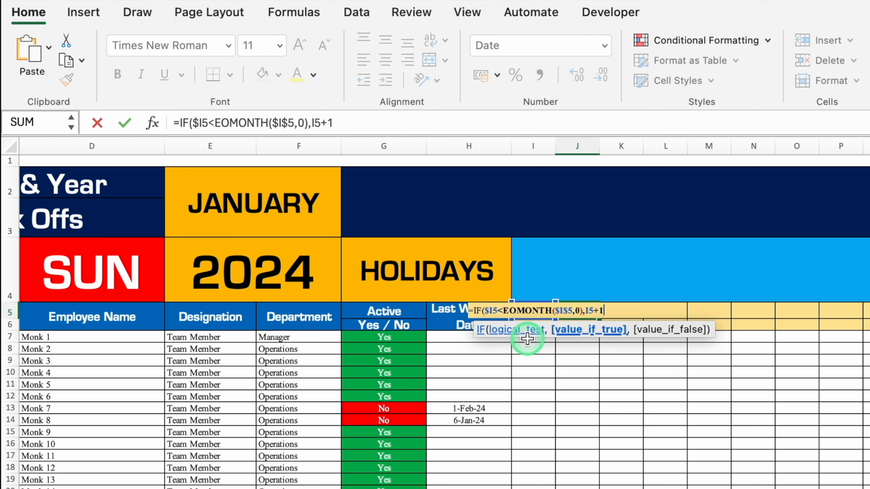
type(")")
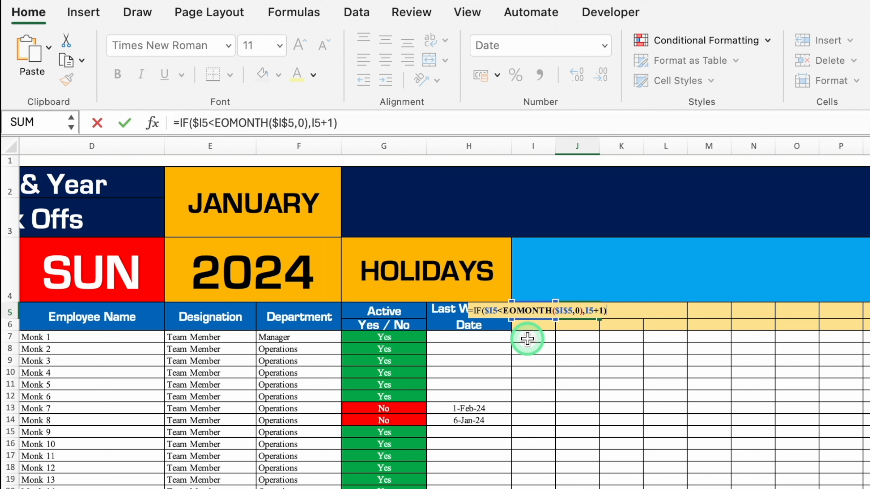
key("Return")
key("Up")
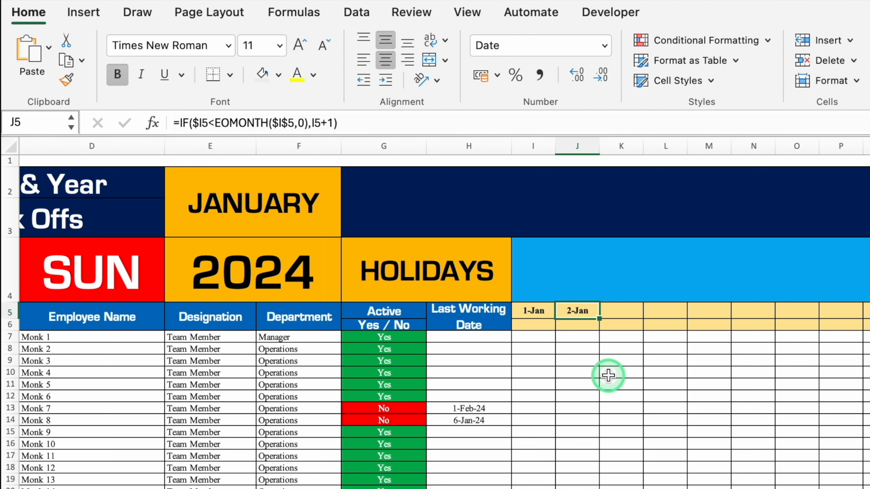
Enter =TEXT(I5,"DDD") in I6 to give the weekday of the first date
left_click(534, 325)
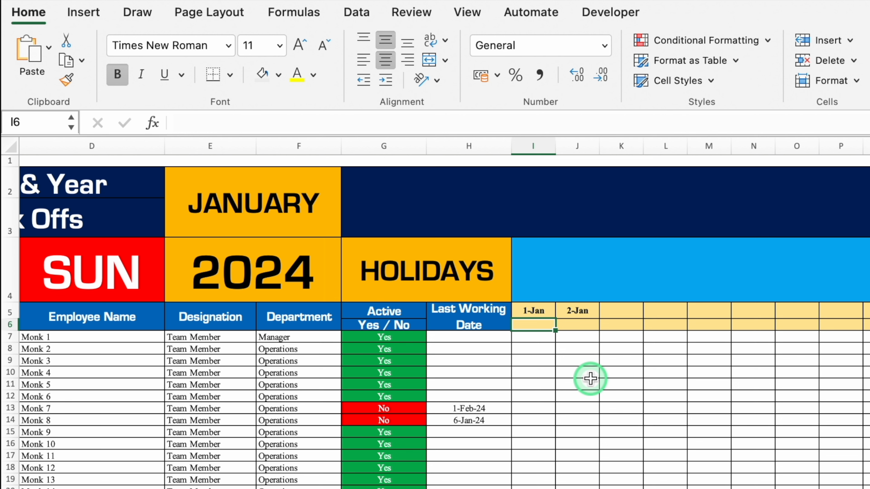
type("=")
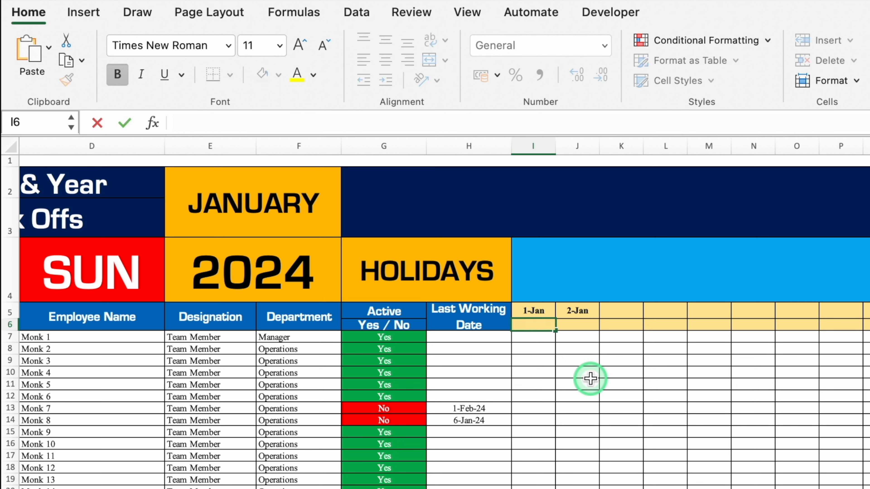
type("text")
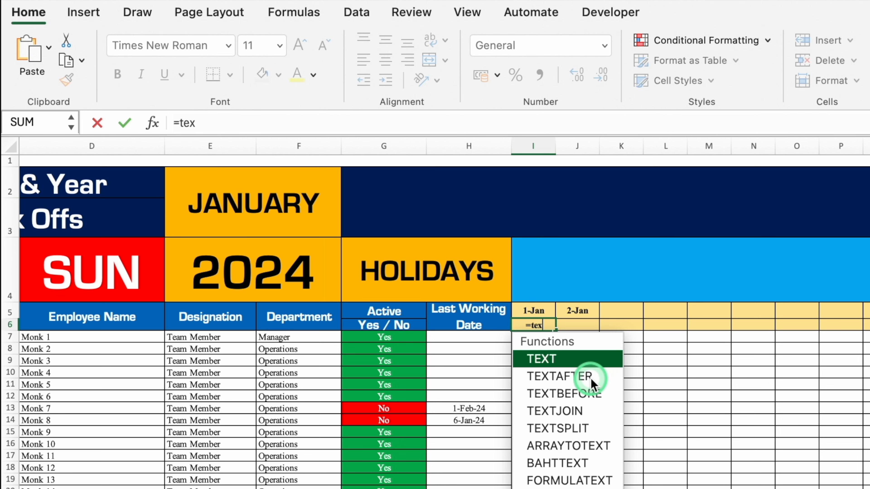
double_click(576, 359)
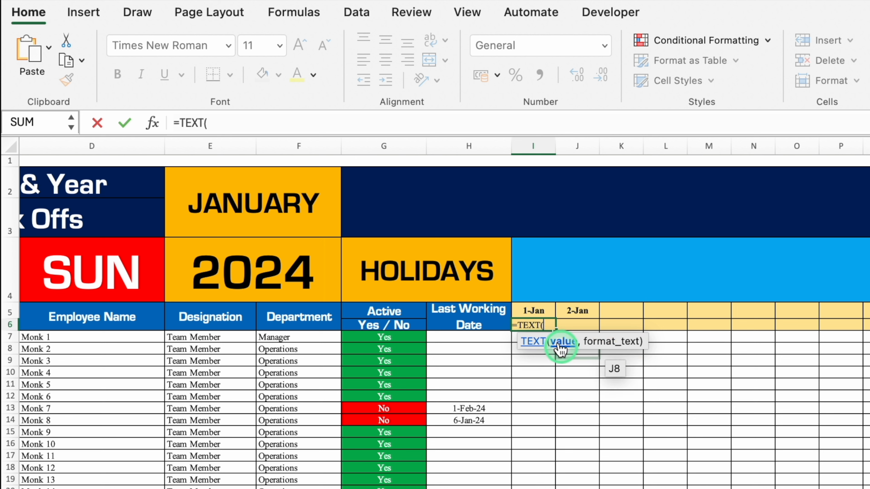
left_click(540, 312)
type(",")
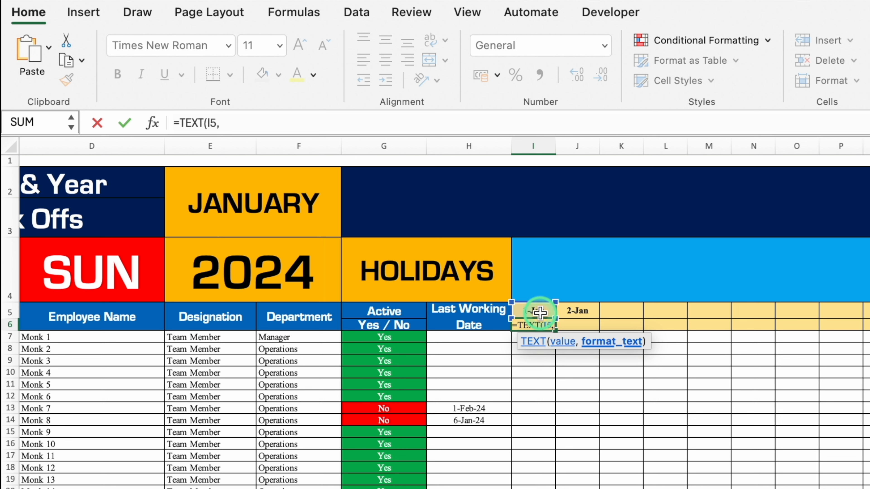
type("\"DDD")
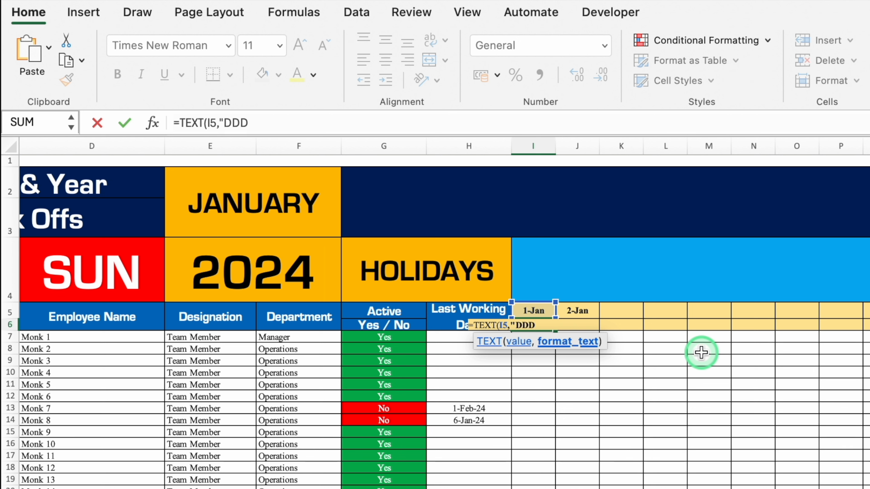
type("\")")
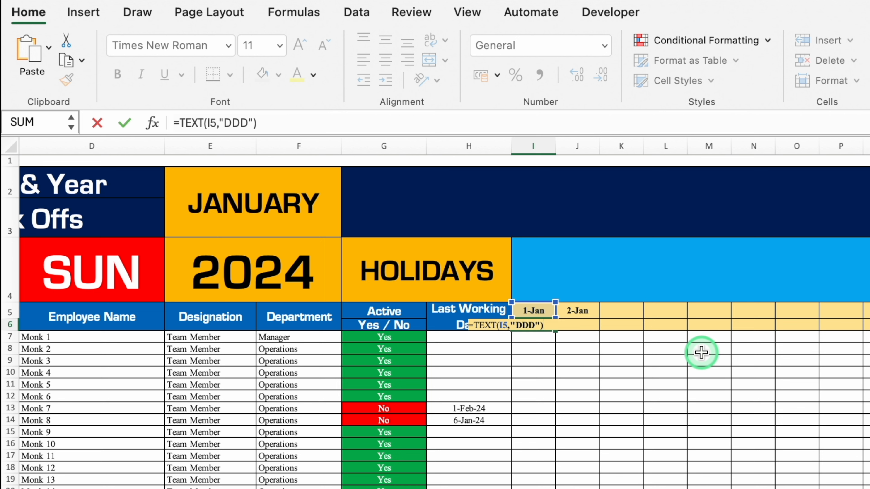
key("Return")
key("Up")
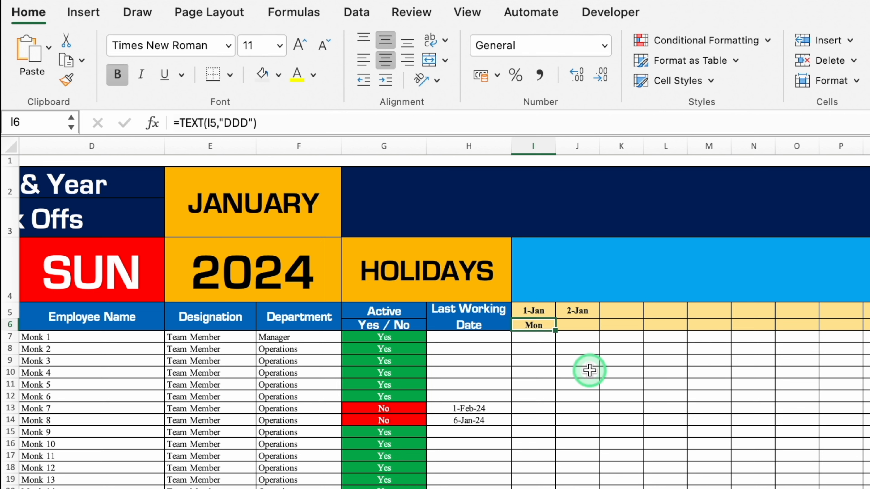
Fill the weekday formula into J6, then fill the date and weekday formulas from J5:J6 across to column AM
left_click_drag(556, 331, 583, 332)
left_click(583, 312)
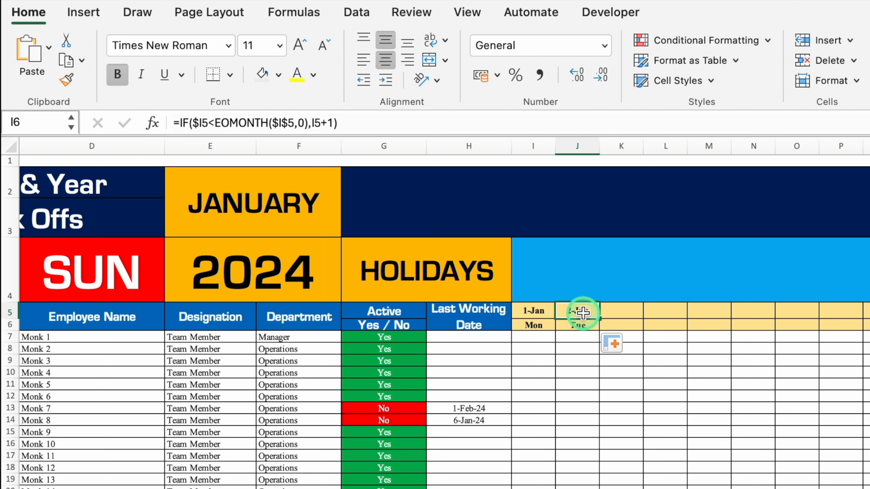
left_click_drag(583, 312, 412, 333)
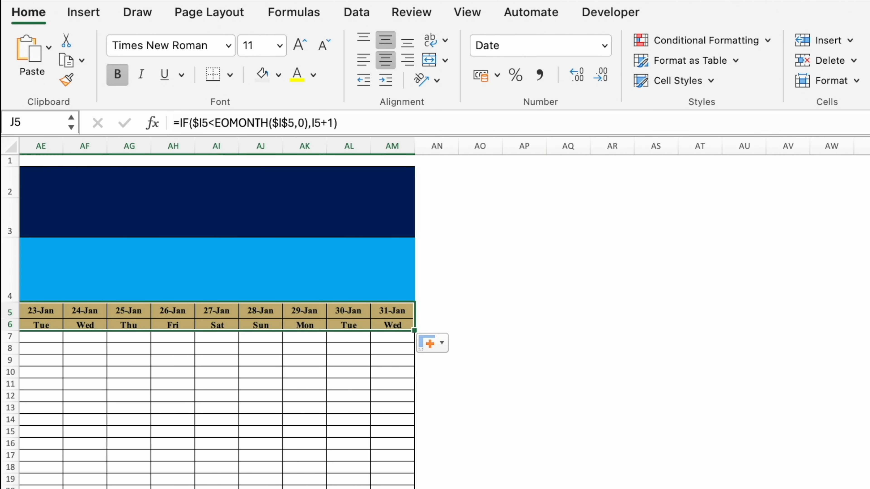
Begin a VLOOKUP formula in I4, the holiday cell above the first date, with I5 as the lookup value
scroll(451, 271, "left", 15)
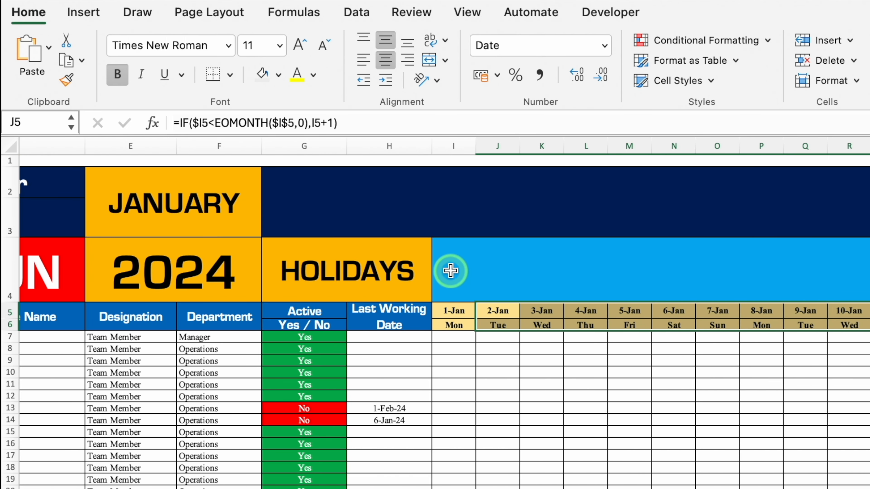
left_click(451, 271)
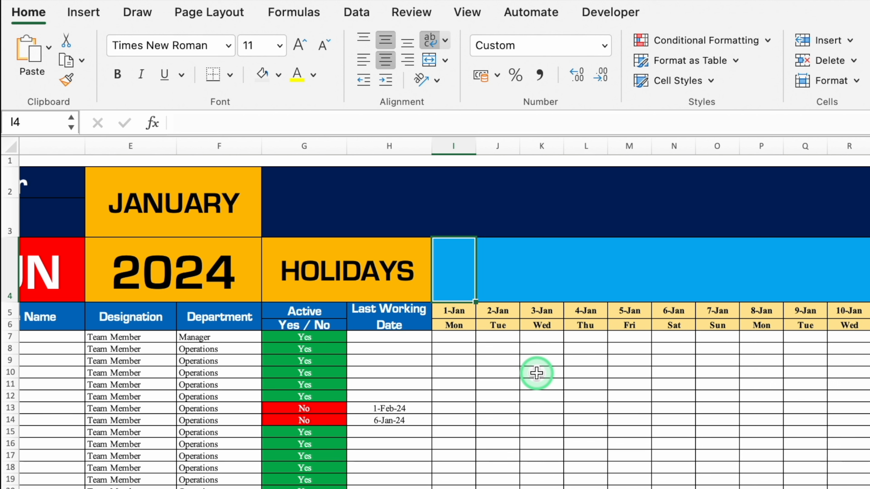
type("=")
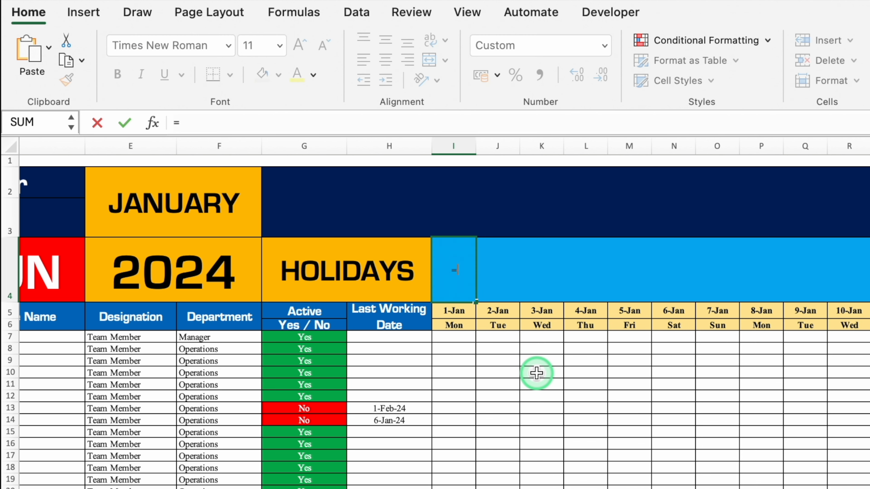
type("vlo")
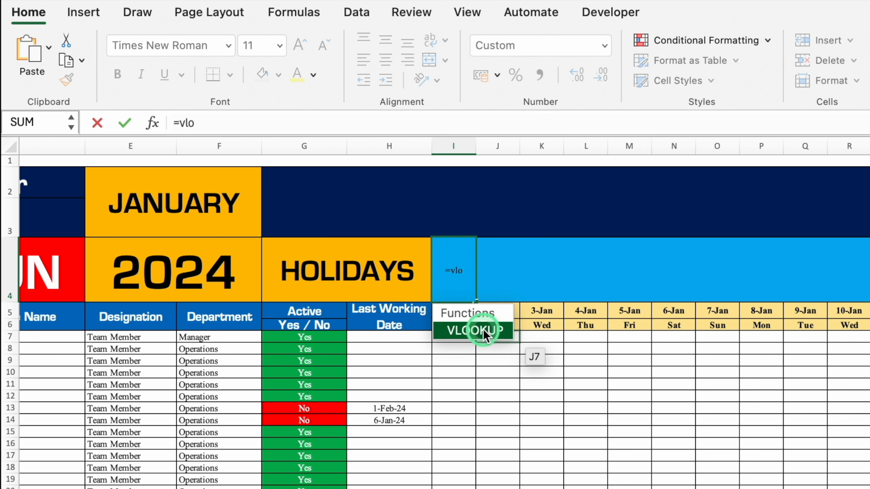
double_click(504, 332)
left_click(462, 325)
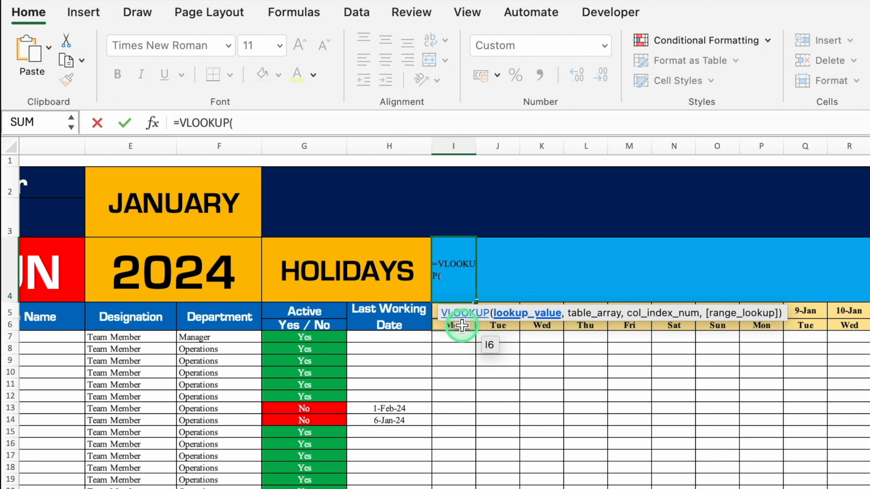
key("Up")
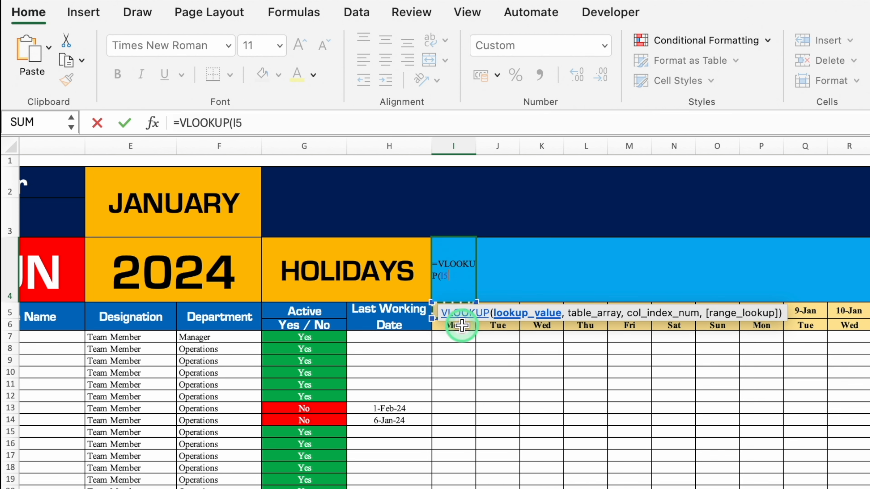
type(",")
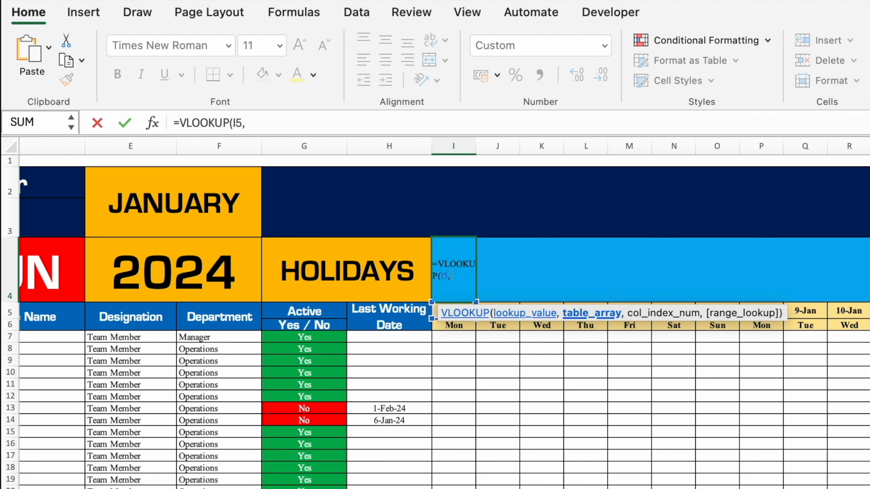
Complete the VLOOKUP with table array Settings!$B:$C, column index 2 and range lookup 0, and enter it
key("ctrl+Page_Down")
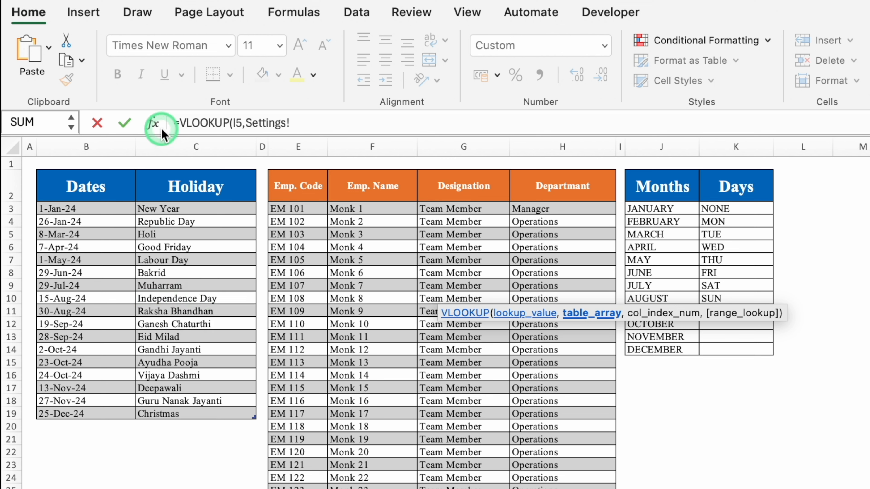
left_click_drag(96, 146, 174, 148)
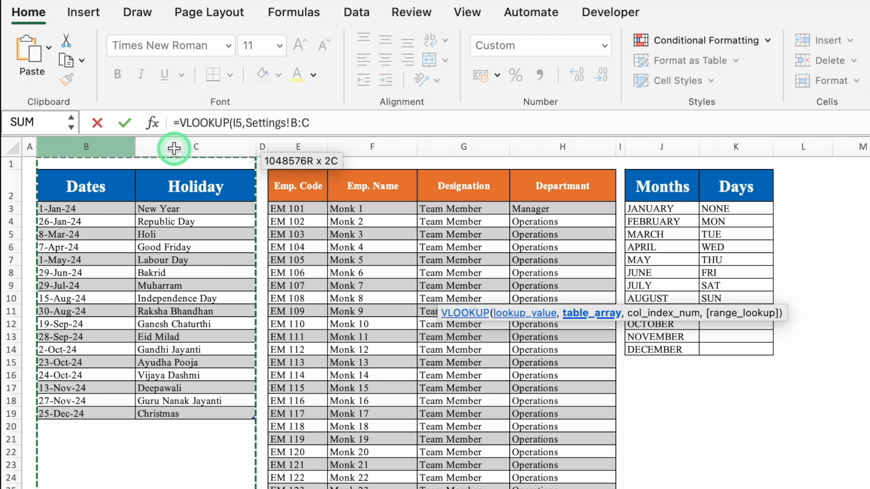
key("F4")
type(",")
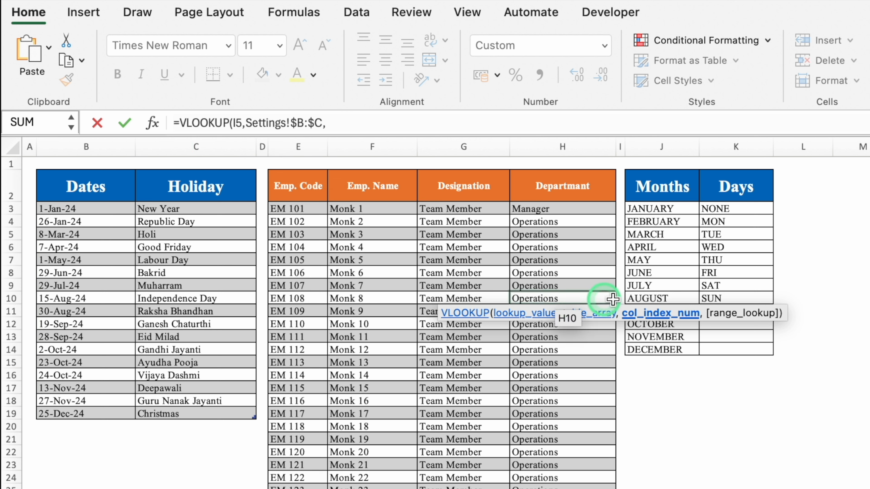
left_click(226, 185)
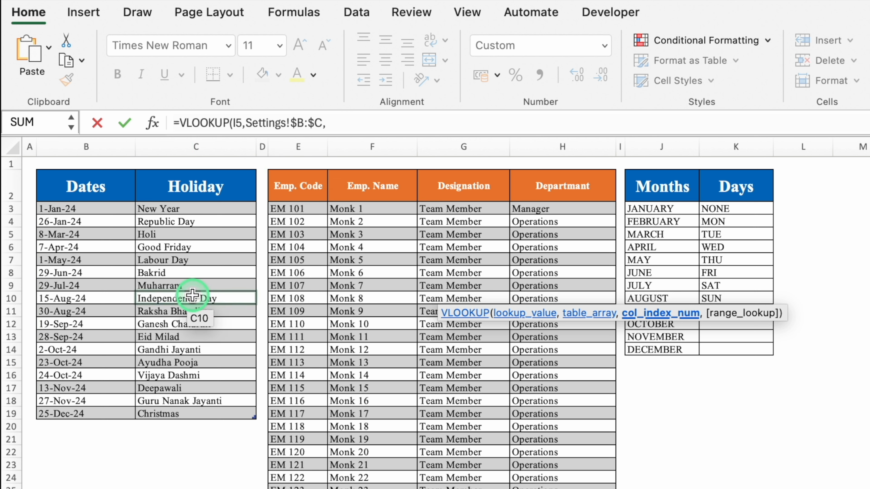
type("2,0")
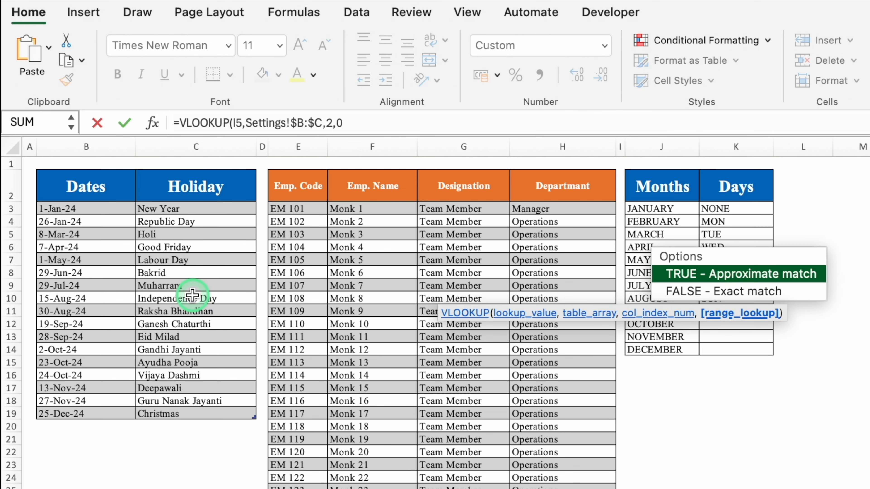
type(")")
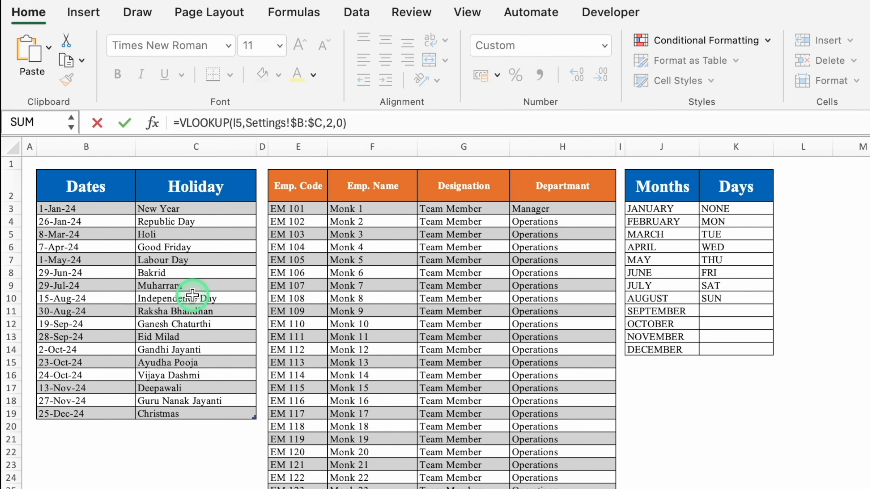
key("Return")
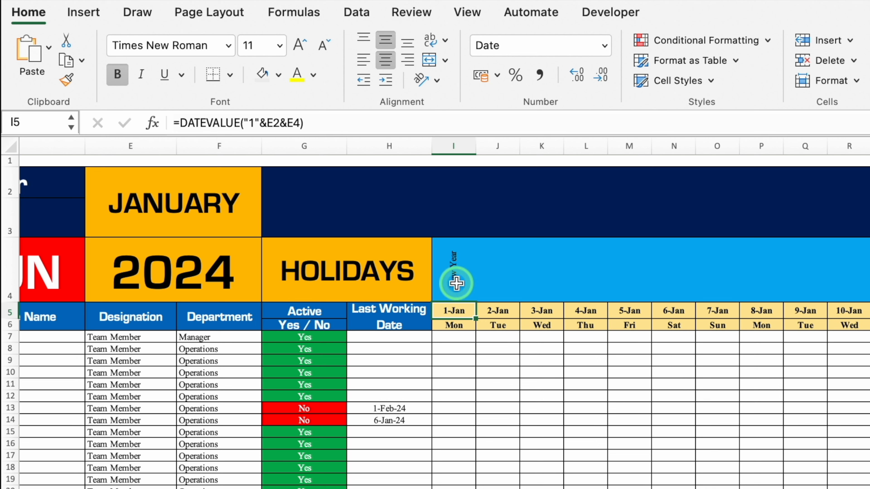
Wrap the I4 VLOOKUP in IFERROR with "" as the value if error
left_click(453, 269)
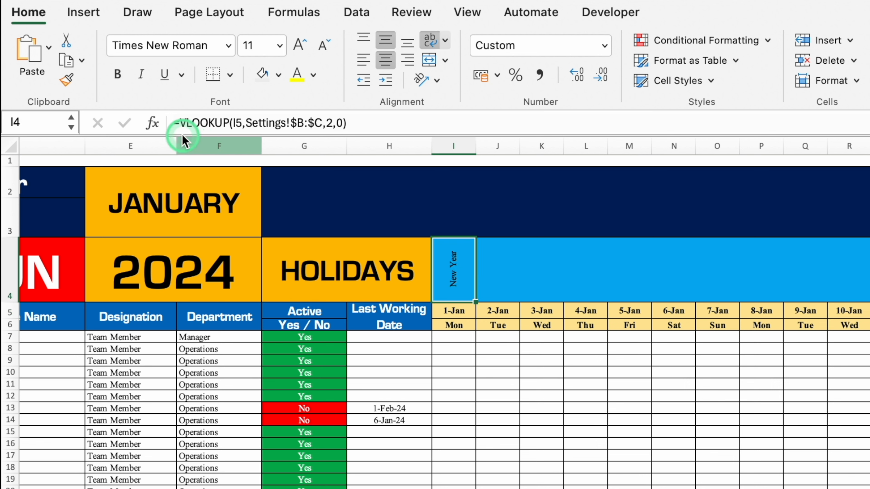
left_click(180, 123)
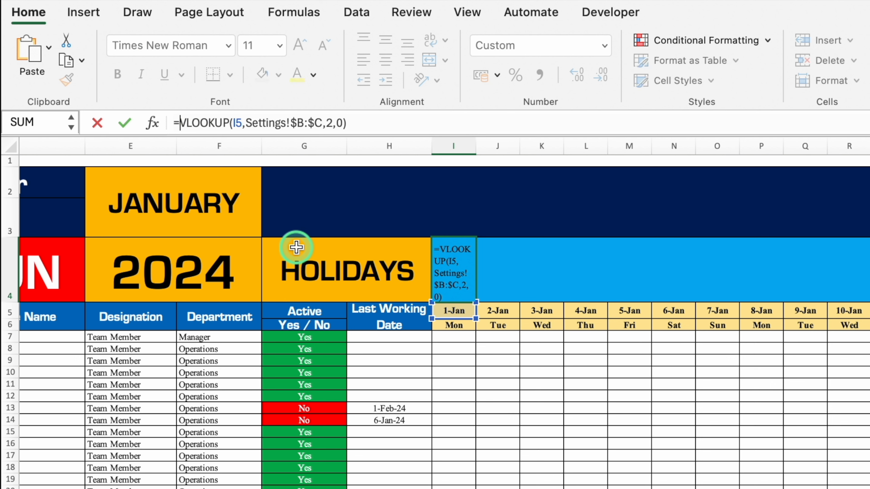
type("iferr")
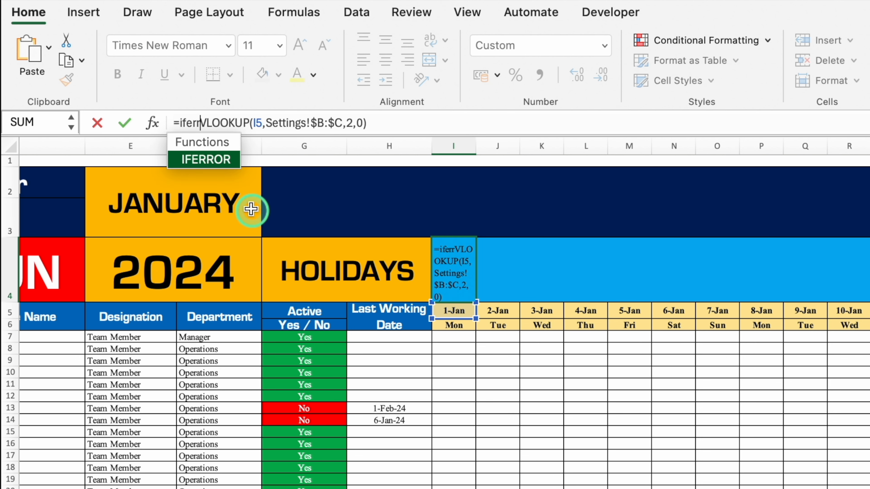
double_click(220, 161)
left_click(414, 125)
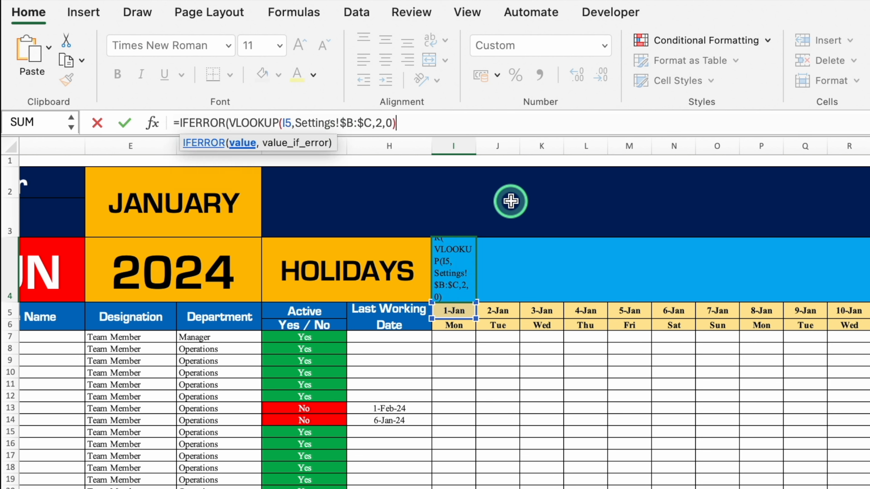
type(",\"\"")
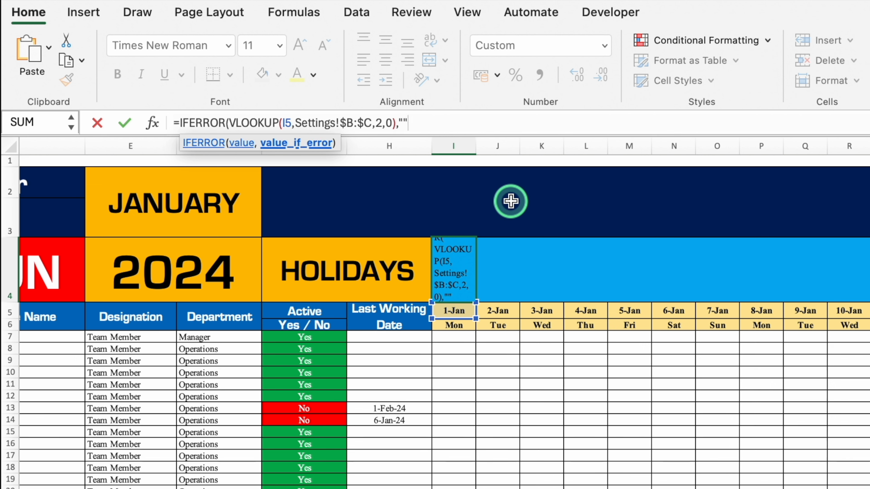
type(")")
key("Return")
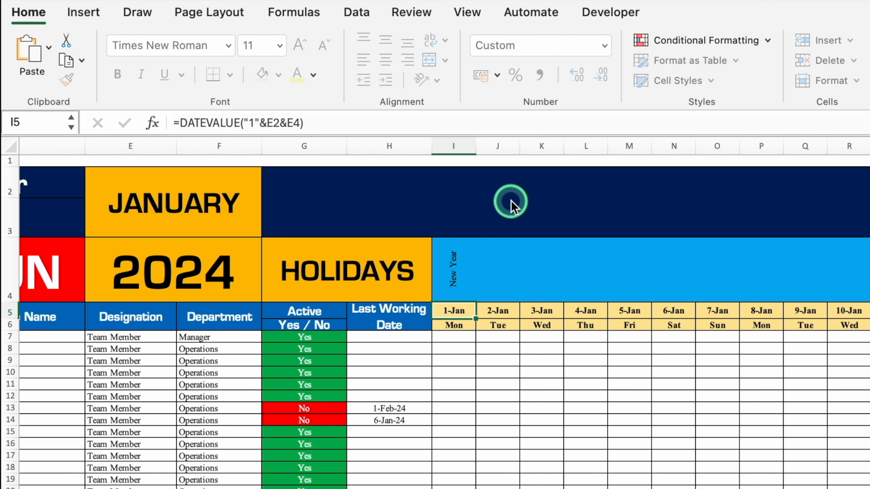
Start a conditional formatting rule on I4 for cells whose value is greater than ""
left_click(457, 271)
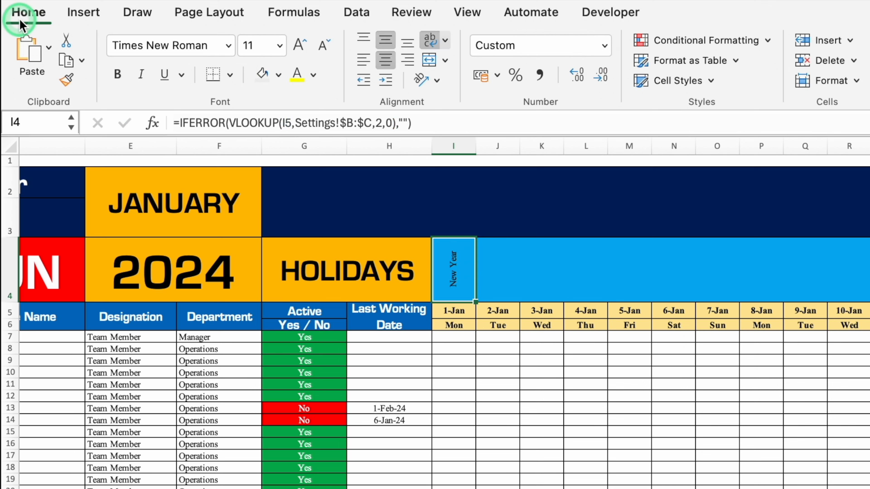
left_click(705, 41)
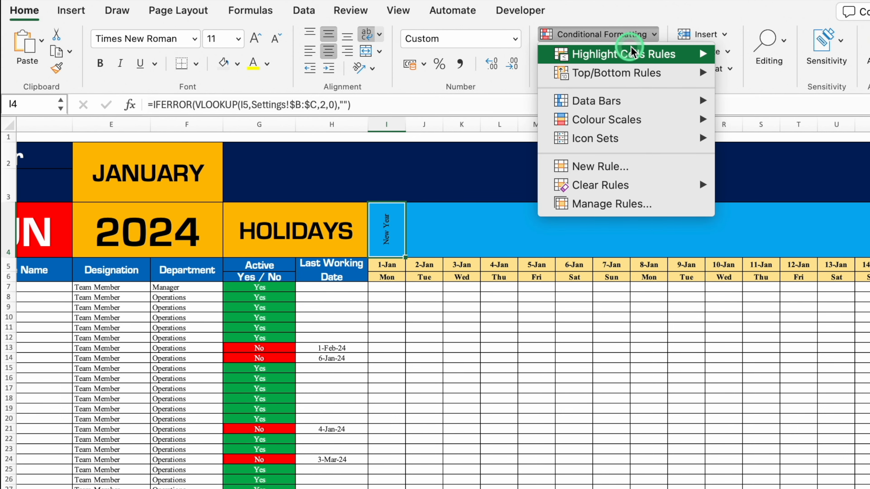
mouse_move(631, 53)
left_click(806, 58)
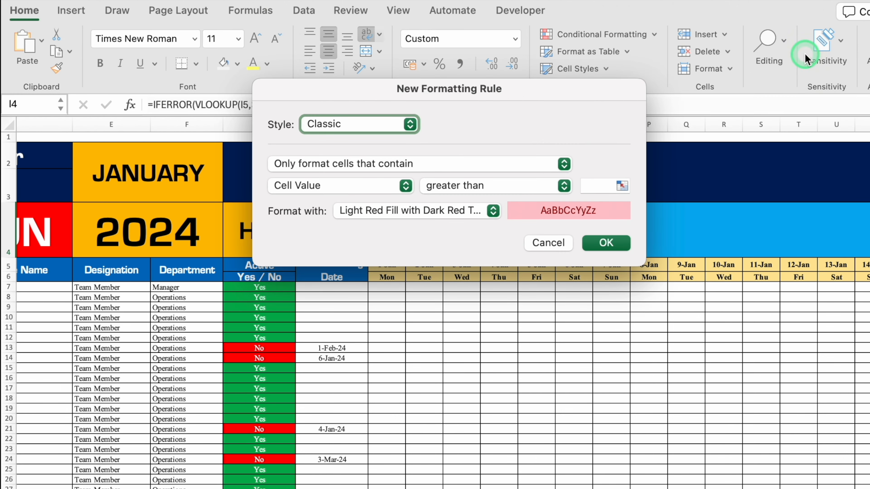
type("\"\"")
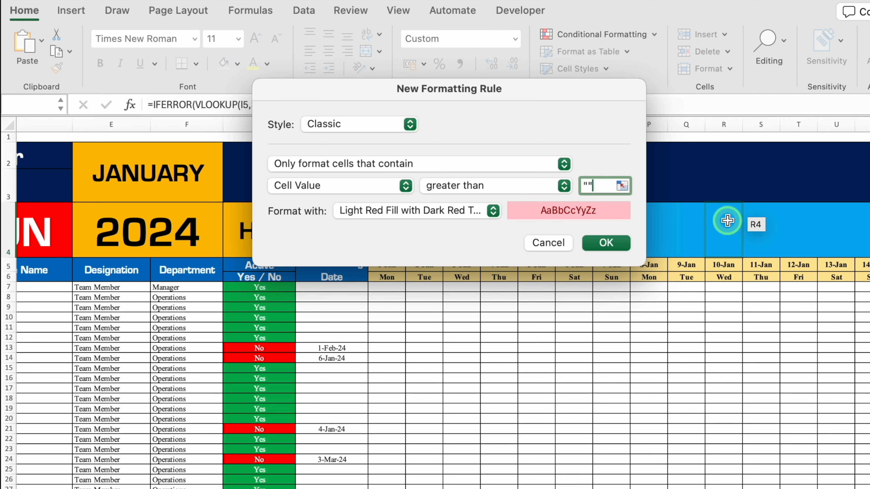
Give the rule a custom format with an orange fill and a black font
left_click(494, 211)
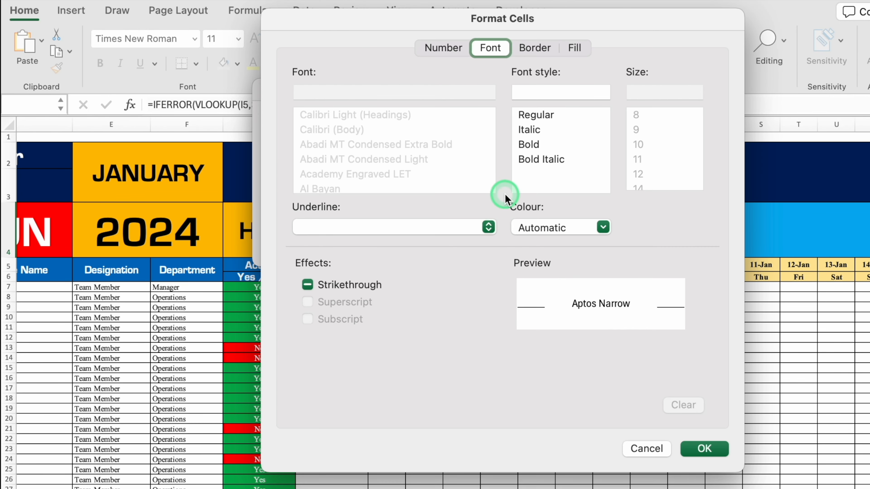
left_click(576, 46)
left_click(455, 107)
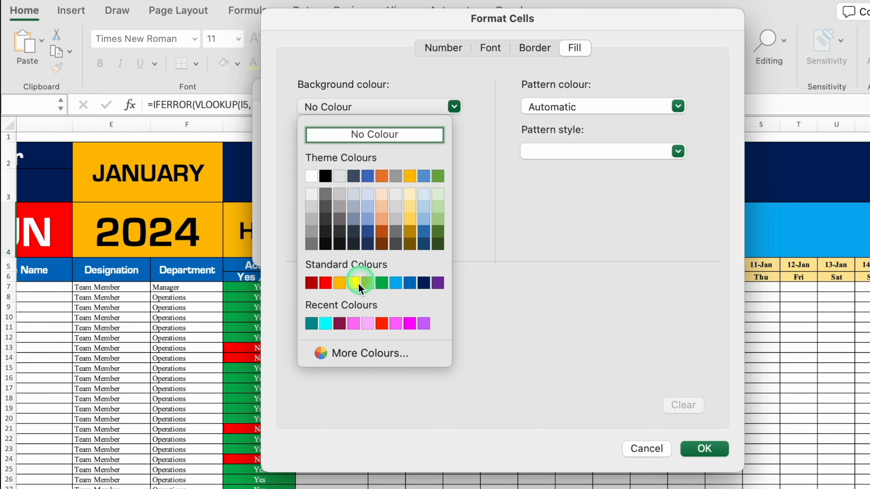
left_click(340, 283)
left_click(488, 49)
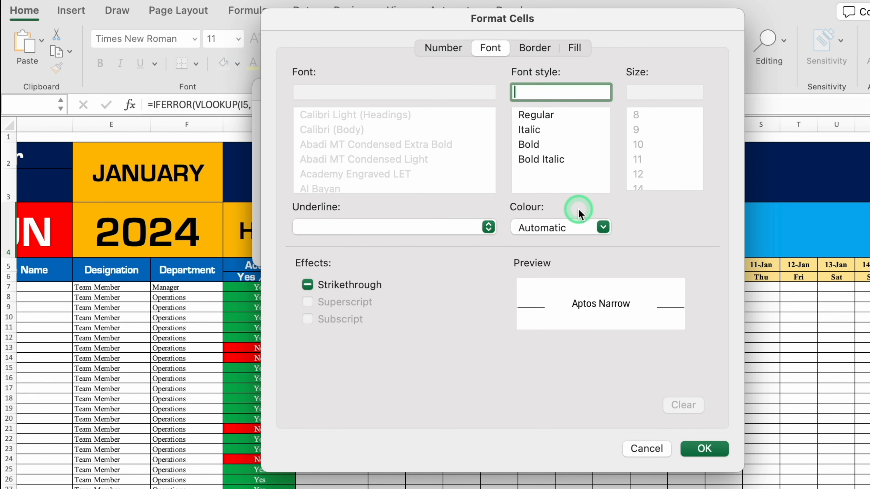
left_click(603, 227)
left_click(542, 296)
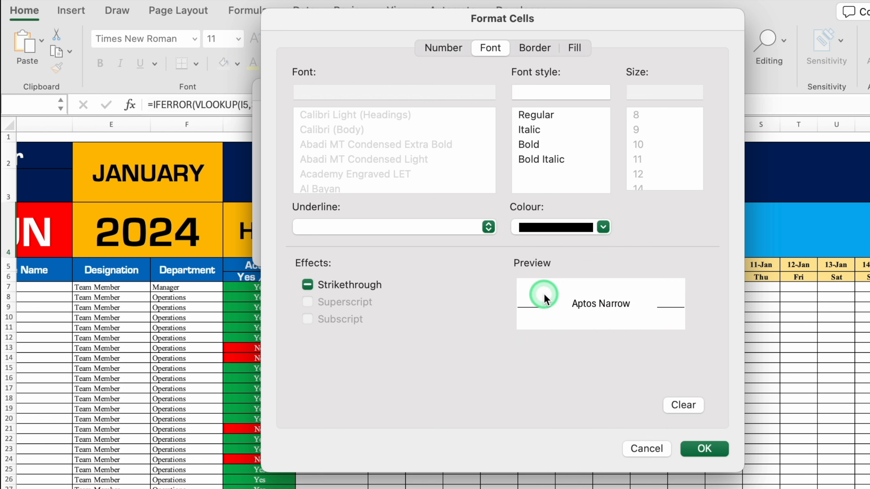
Add solid thin borders on all four sides to the rule's format and apply the rule to I4
left_click(535, 48)
left_click(342, 226)
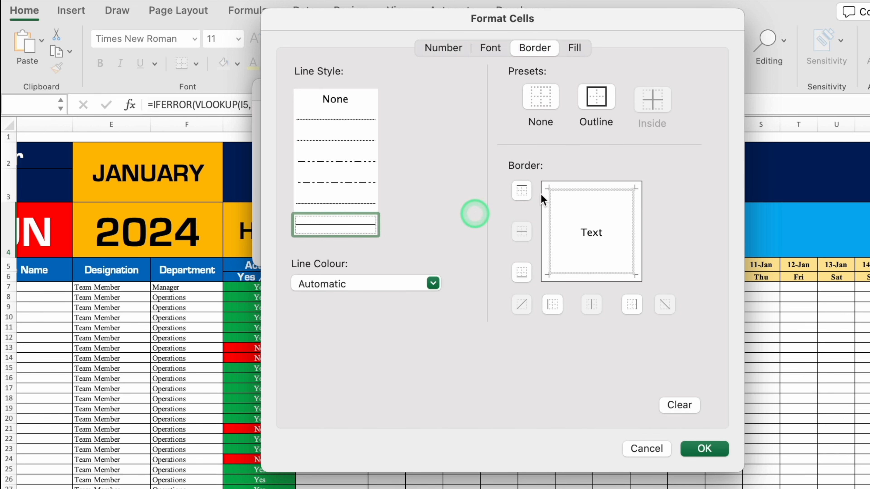
left_click(557, 218)
left_click(576, 195)
left_click(631, 218)
left_click(610, 274)
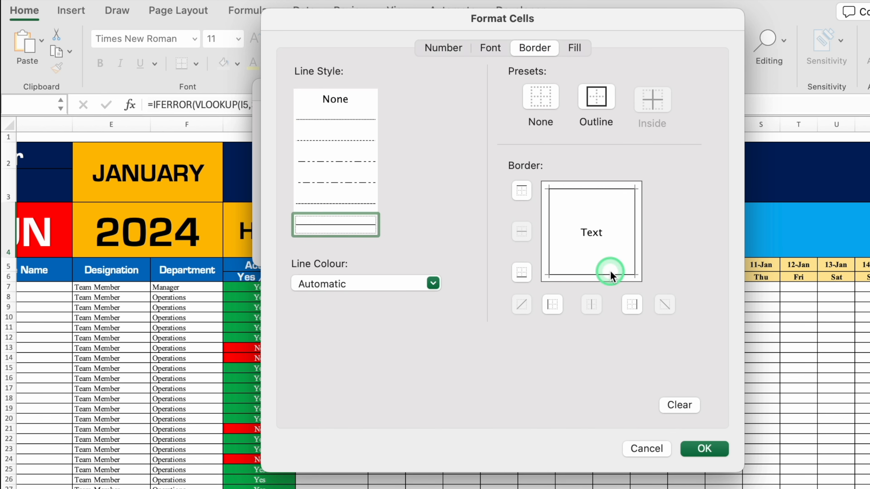
left_click(702, 450)
left_click(600, 241)
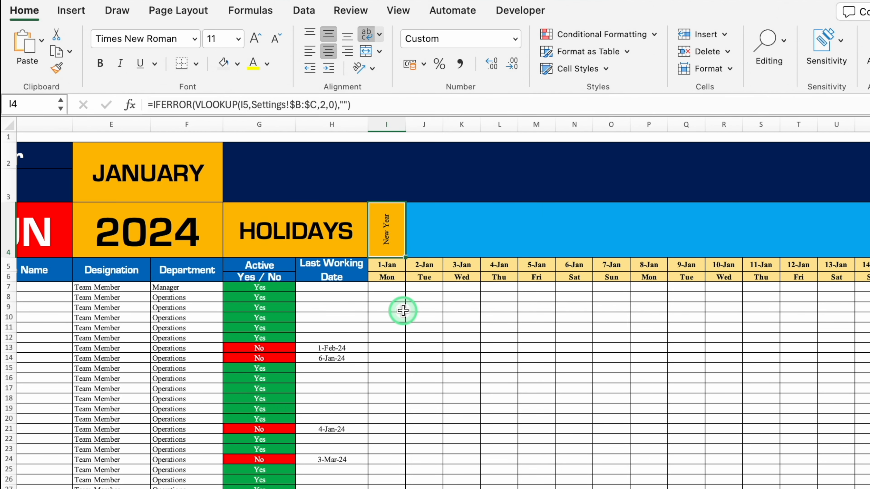
Fill the I4 holiday formula across the January date columns and remove the borders from the filled cells
left_click_drag(406, 257, 869, 236)
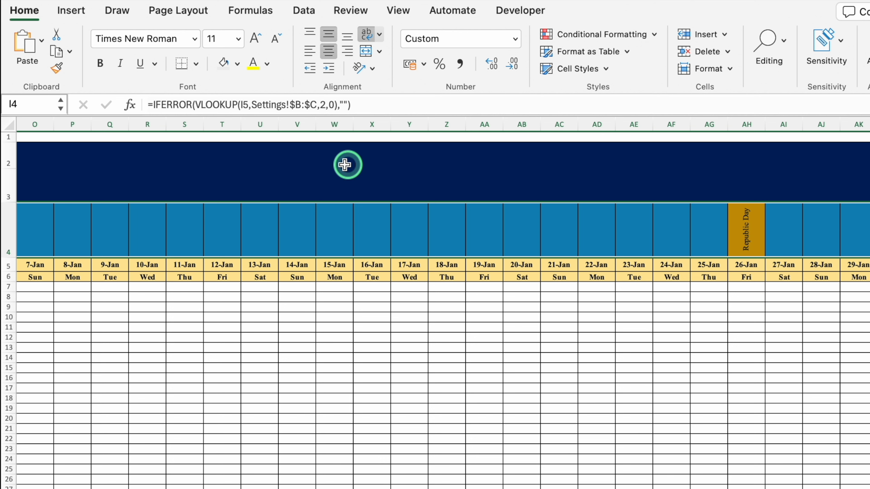
left_click(196, 64)
left_click(205, 187)
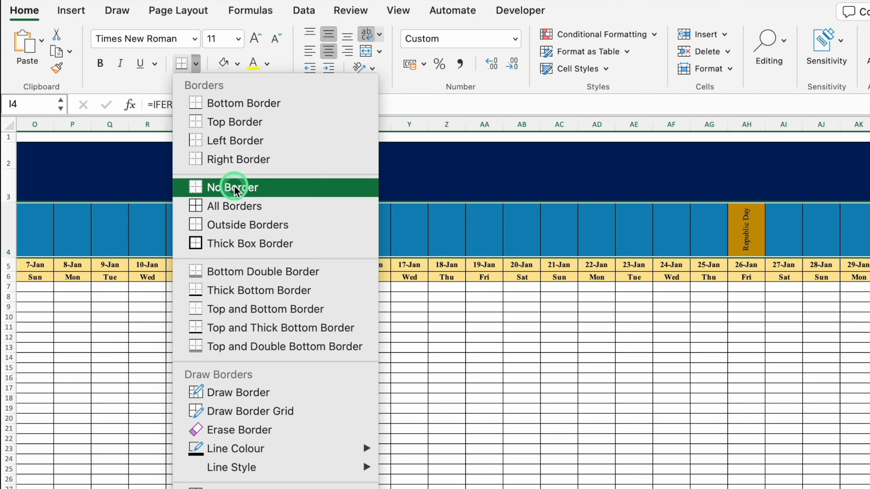
scroll(236, 192, "left", 10)
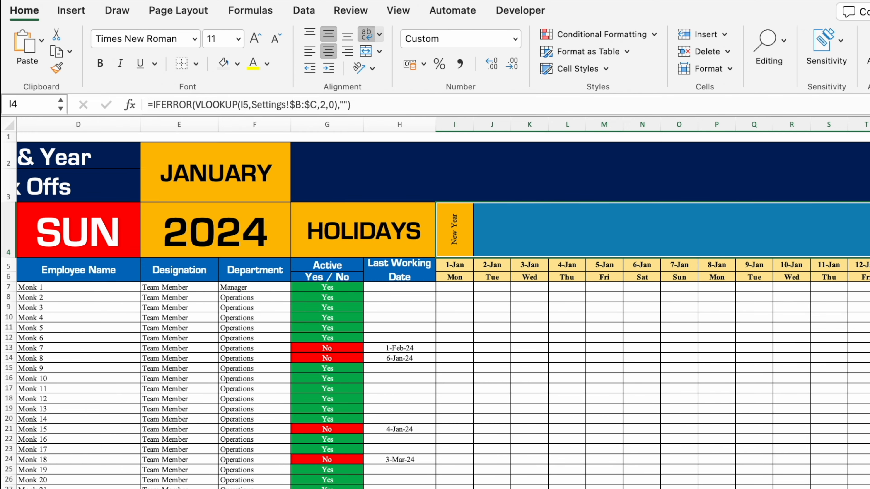
Delete the surplus next-year date columns that follow 31-Dec, starting at column NK
scroll(441, 302, "right", 10)
left_click_drag(345, 150, 867, 488)
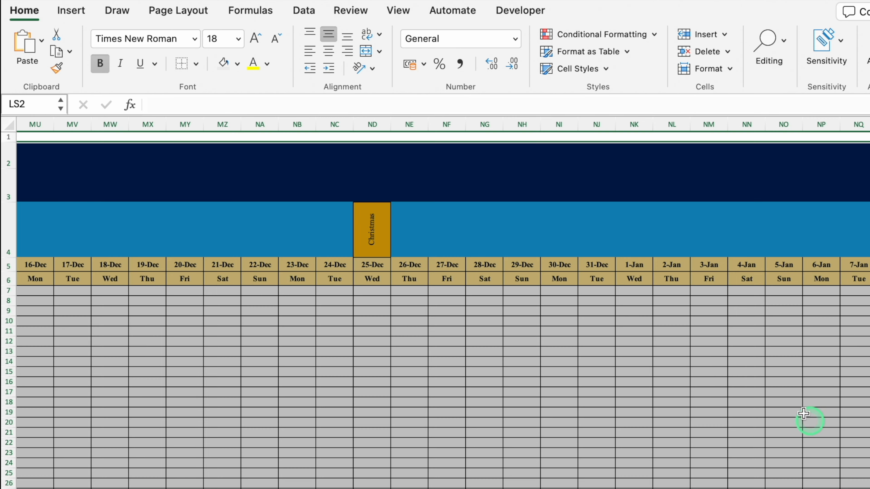
left_click(708, 361)
left_click_drag(633, 125, 857, 124)
right_click(711, 125)
left_click(779, 331)
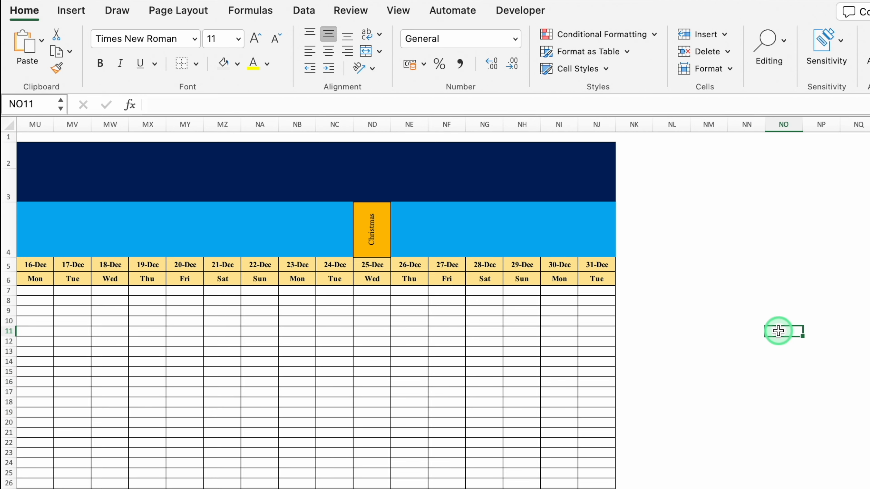
Start a classic, formula-based conditional formatting rule on the date and weekday header rows 5 and 6, from 1-Jan to 31-Dec
scroll(778, 331, "left", 20)
left_click(538, 291)
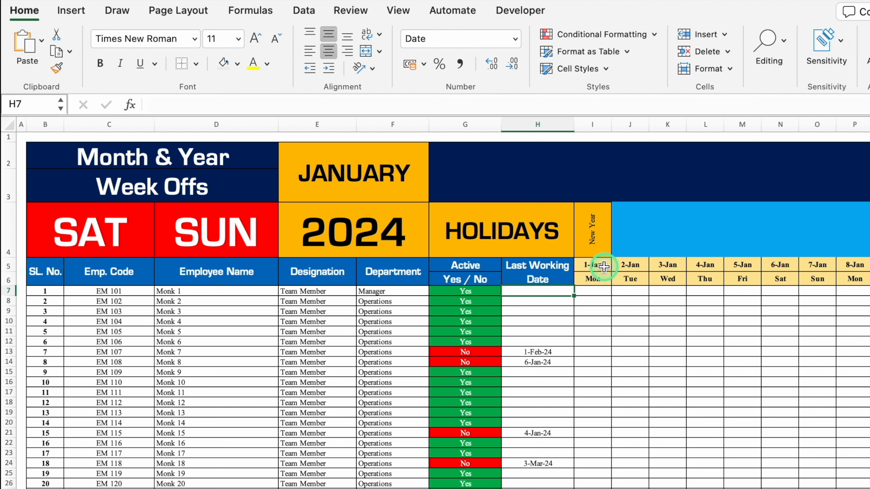
left_click_drag(604, 267, 869, 279)
scroll(442, 305, "left", 20)
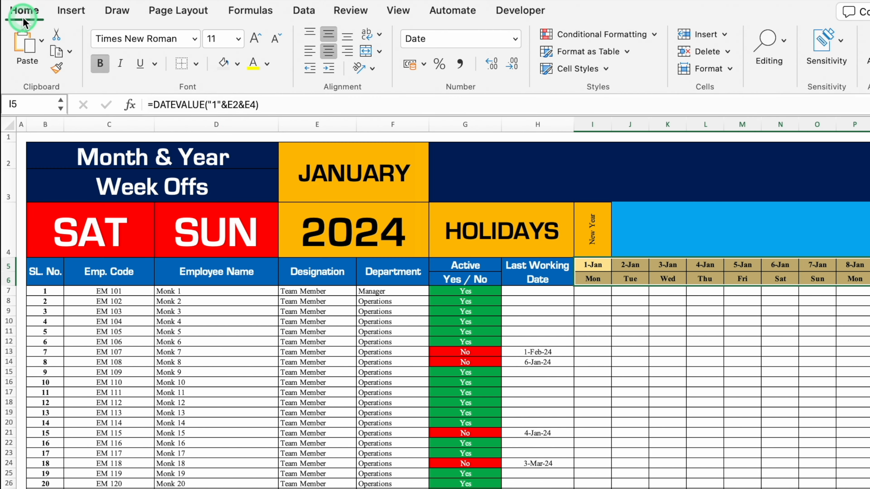
left_click(602, 35)
left_click(587, 167)
left_click(480, 120)
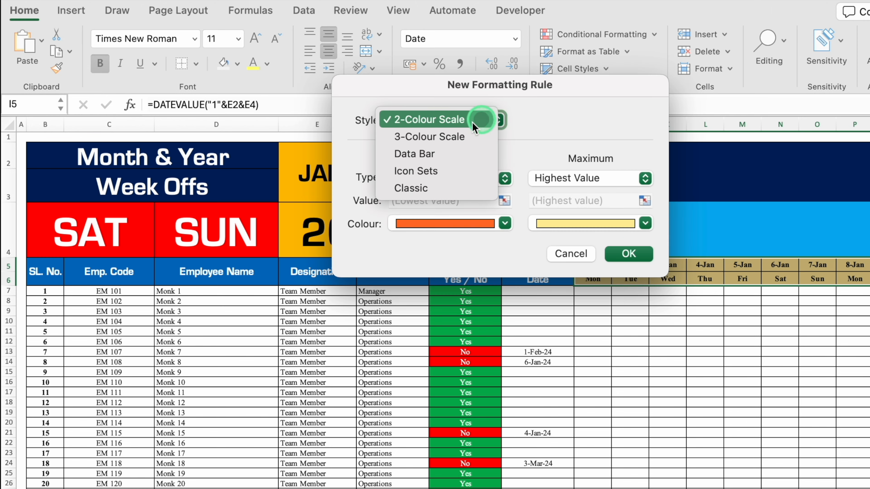
left_click(428, 189)
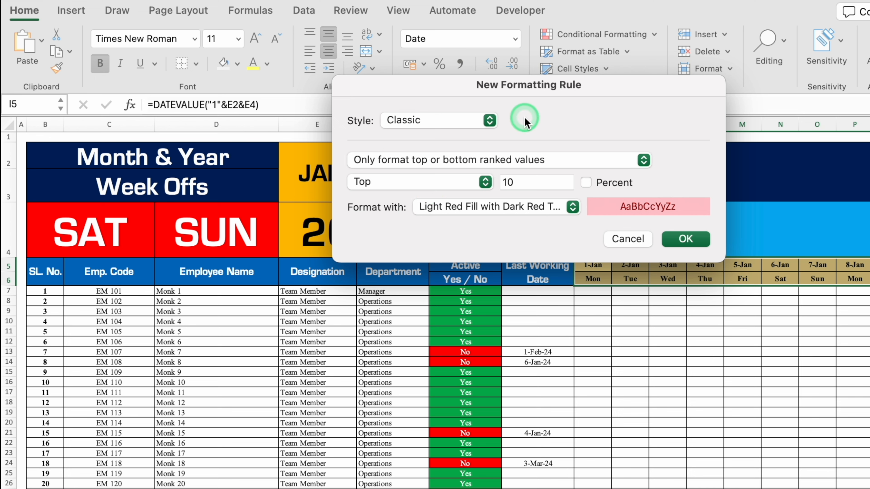
left_click(573, 160)
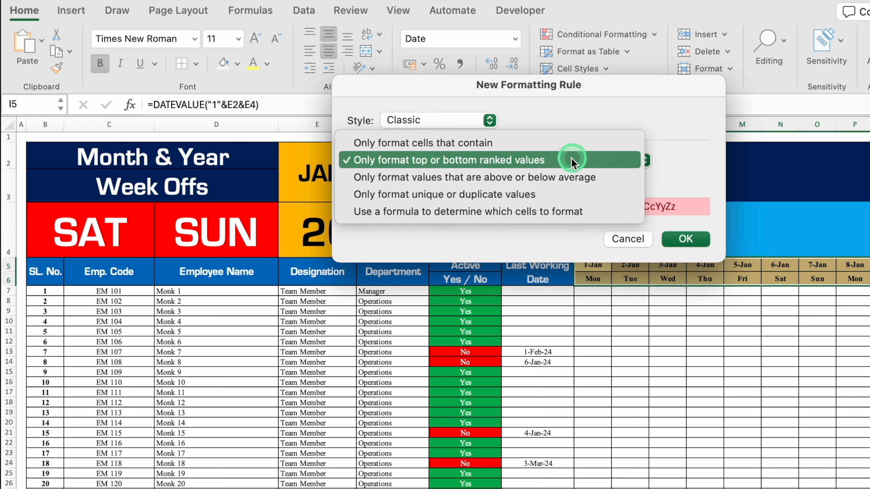
left_click(562, 214)
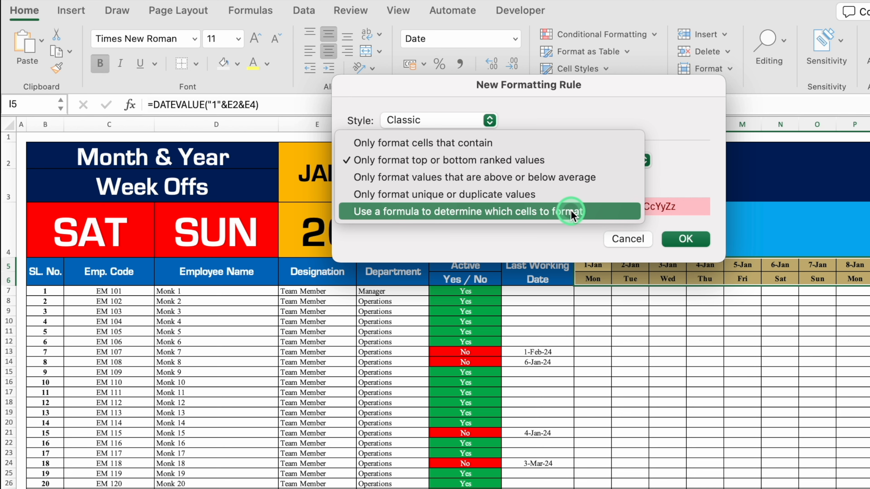
Enter =MOD(MONTH(I$5),2) as the rule's formula, with only the row reference locked
left_click(531, 182)
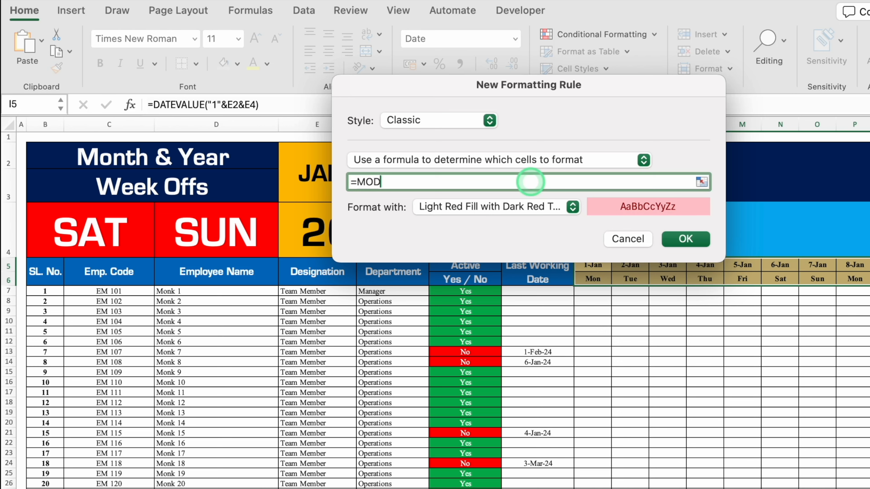
type("=MOD(MONTH")
left_click_drag(561, 92, 560, 333)
left_click(599, 265)
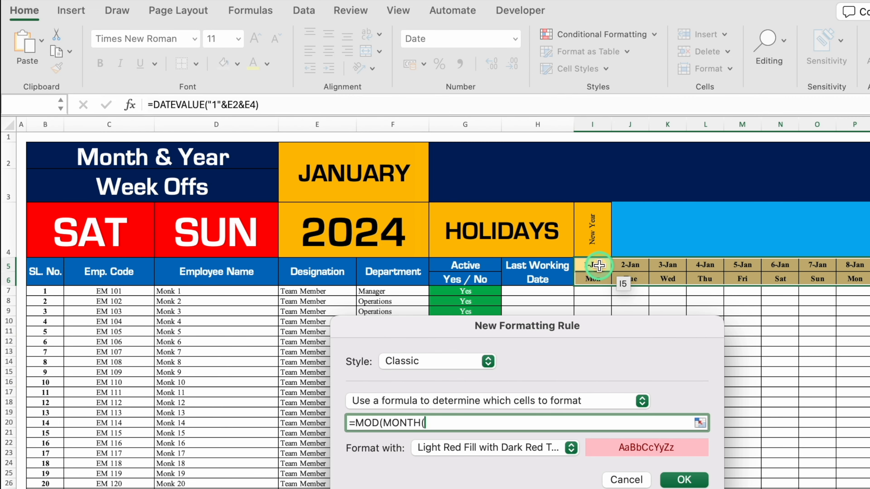
left_click(430, 427)
key("BackSpace")
left_click(459, 427)
type("),2")
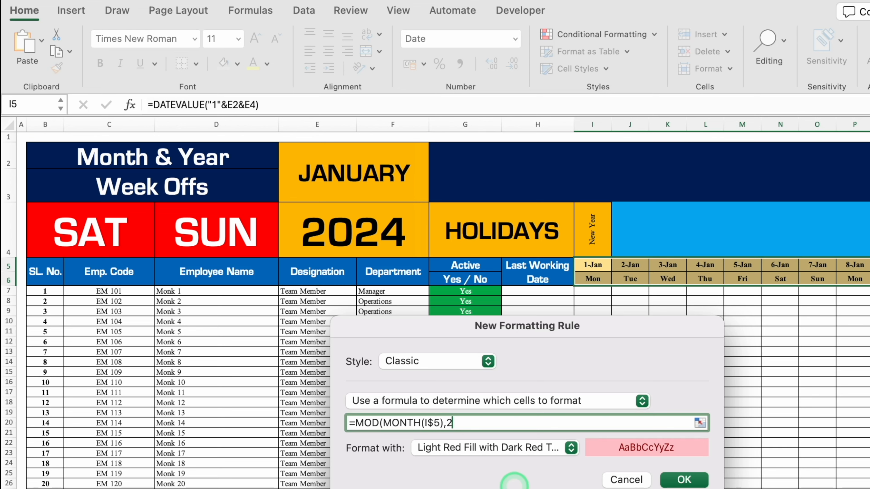
left_click_drag(610, 325, 591, 82)
Give the rule a custom format with a teal fill and a white font, and apply it to the header rows
left_click(555, 204)
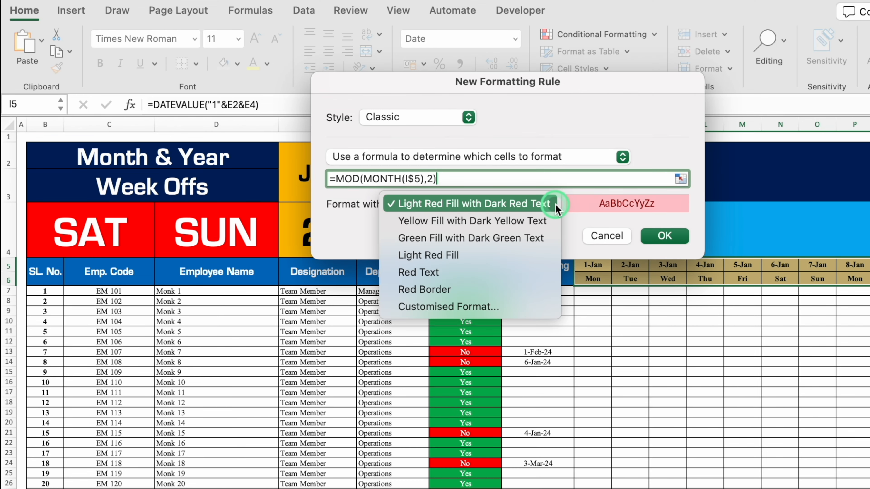
left_click(495, 304)
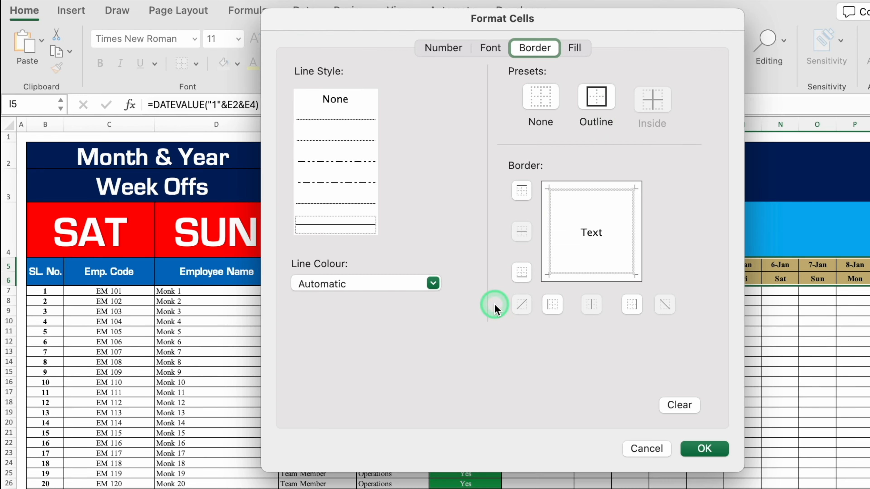
left_click(579, 44)
left_click(456, 104)
left_click(405, 148)
left_click(311, 323)
left_click(489, 49)
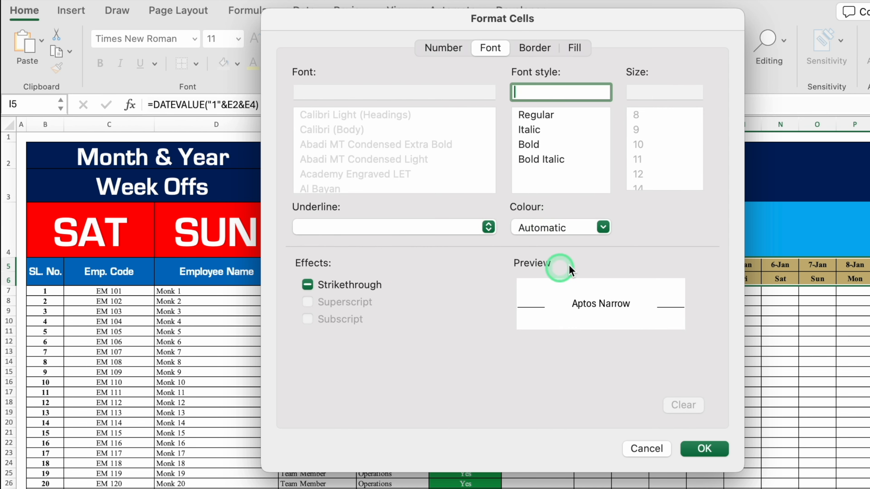
left_click(603, 228)
left_click(525, 297)
left_click(699, 450)
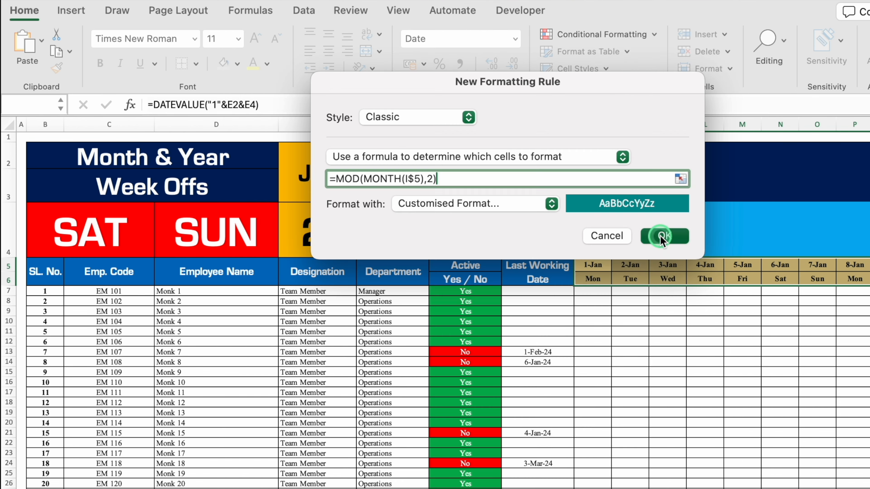
left_click(661, 237)
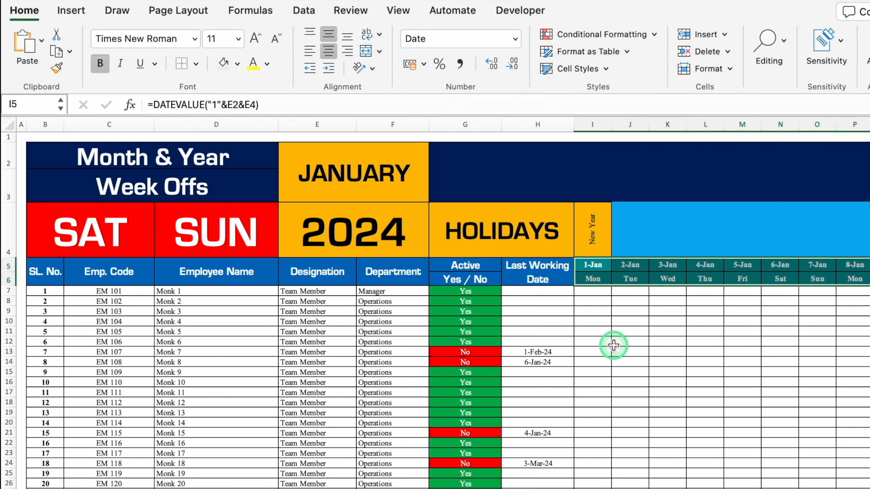
Enter the title FROM in the merged dark blue cell G2 above HOLIDAYS
scroll(441, 304, "right", 15)
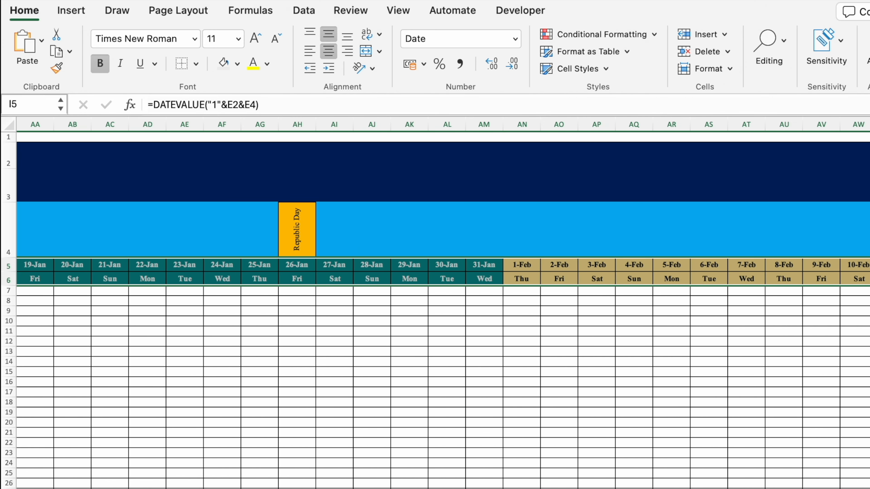
scroll(441, 304, "right", 15)
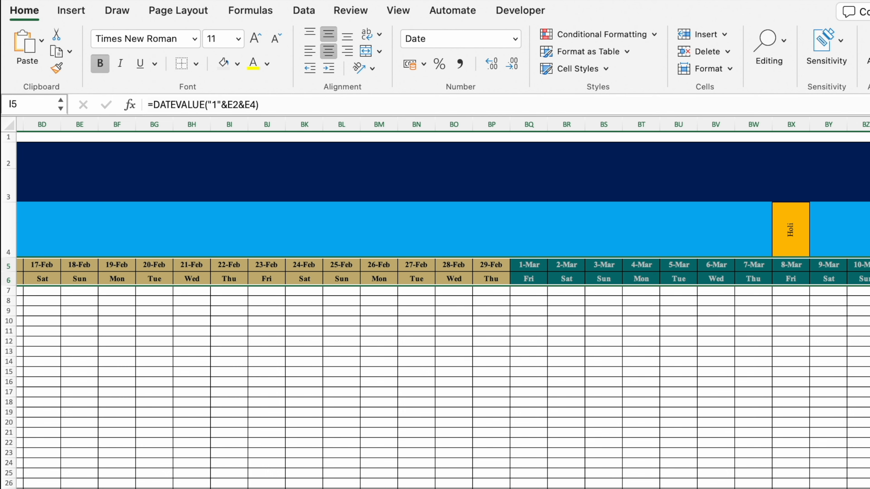
scroll(442, 303, "left", 1)
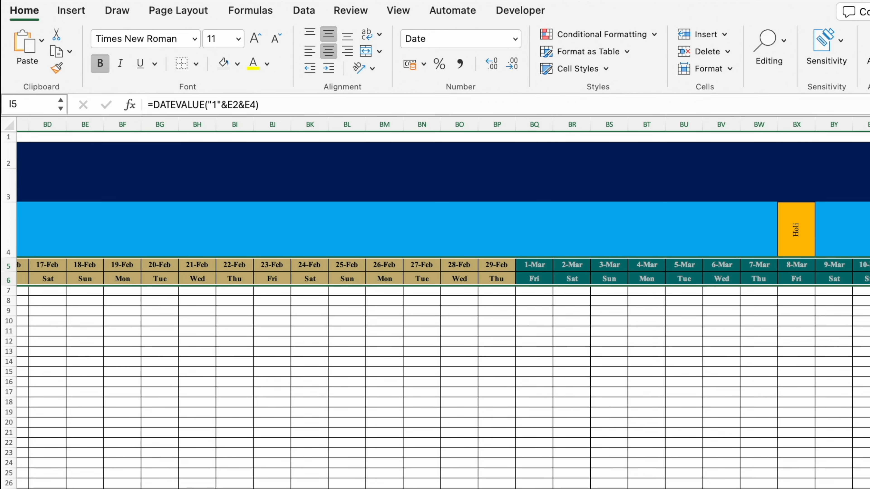
scroll(487, 172, "left", 20)
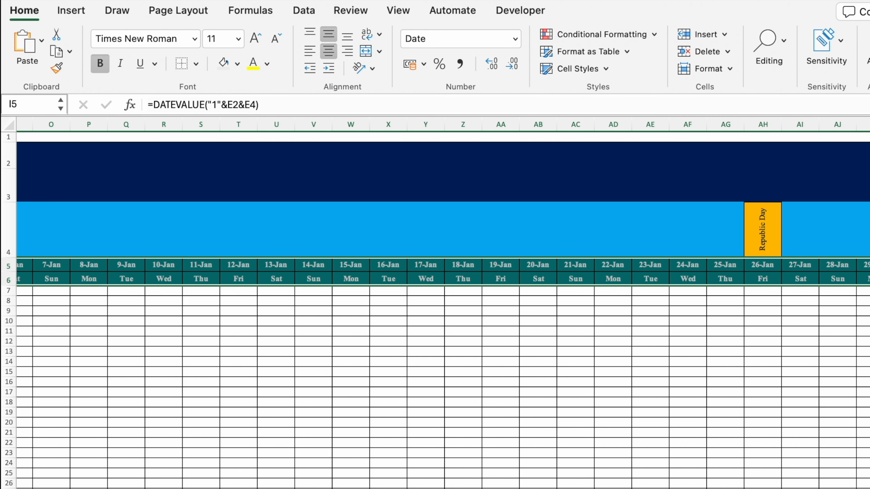
left_click(488, 173)
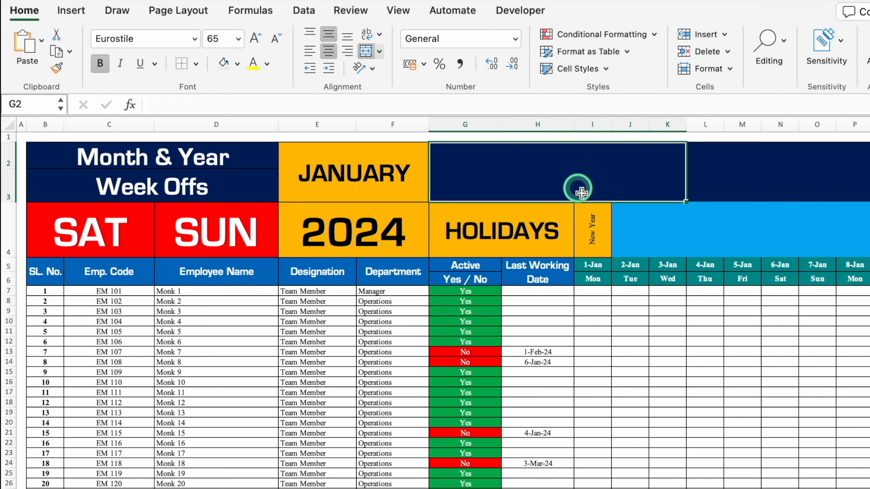
type("FROM")
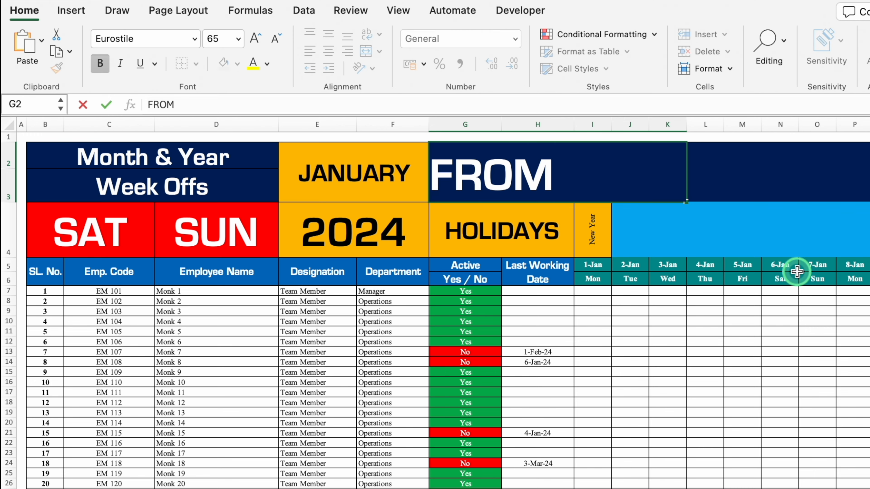
key("Tab")
Begin a formula in the merged cell L2 with =TEXT(MIN($I$5:$NJ$5), using the absolute range of all header dates
scroll(464, 176, "right", 1)
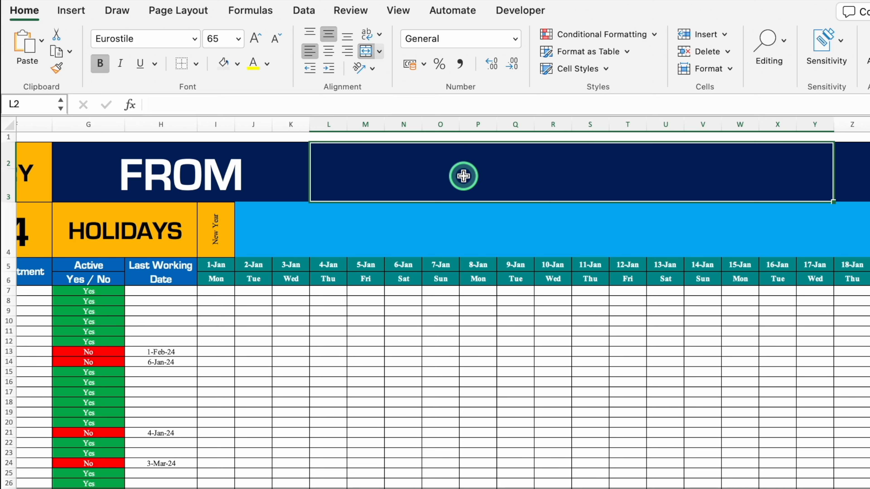
type("=")
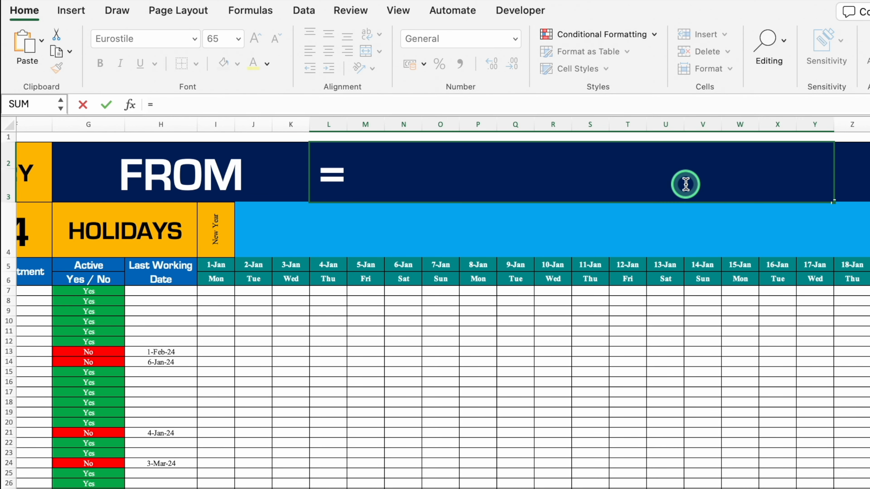
type("Text")
double_click(375, 194)
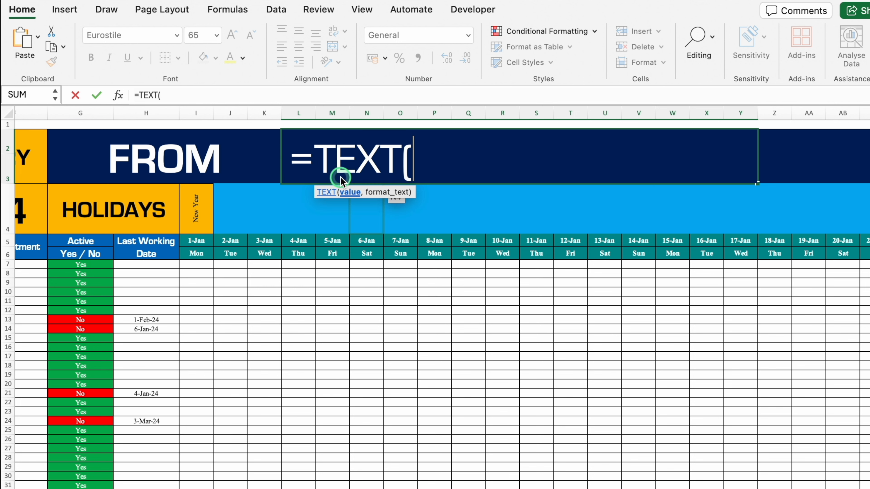
type("MIn")
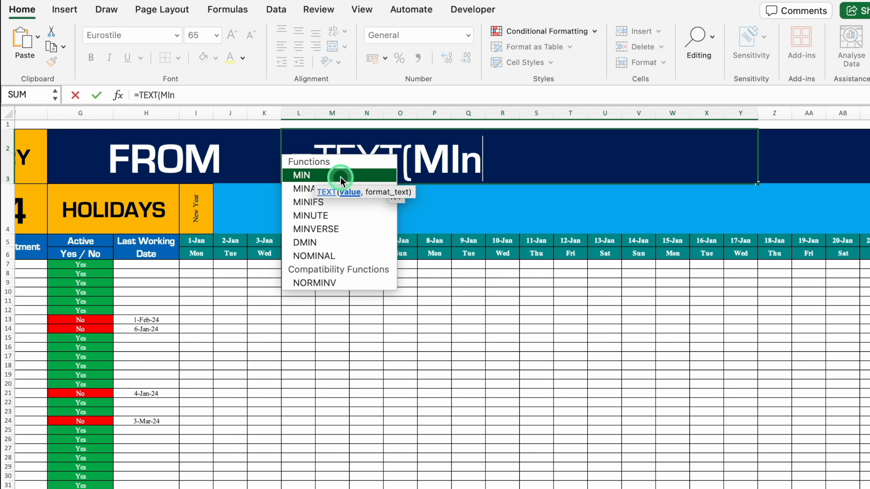
double_click(341, 177)
left_click_drag(195, 241, 819, 242)
key("F4")
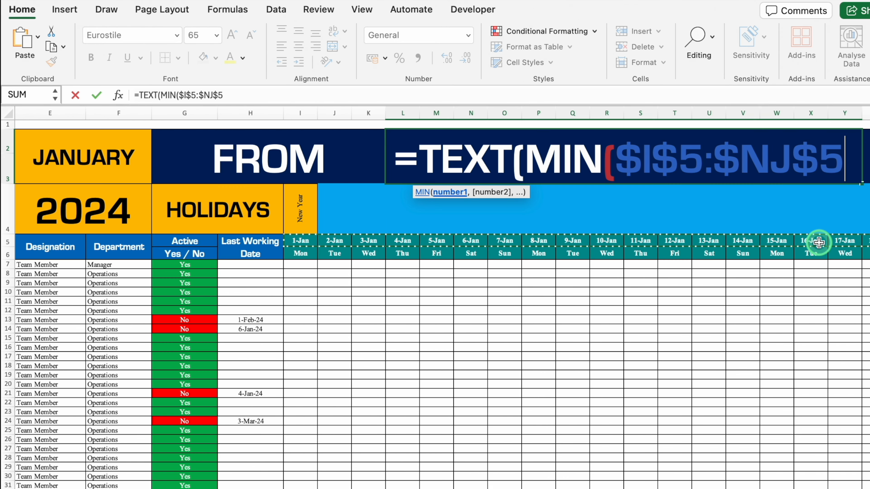
type(")")
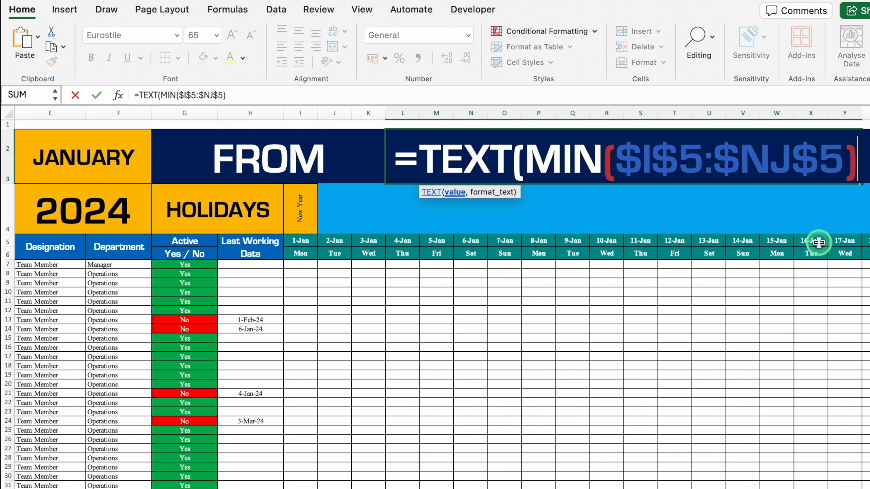
Continue the L2 formula by giving the earliest date the format "MMM-YY" and joining the text " TO " to it
type(",")
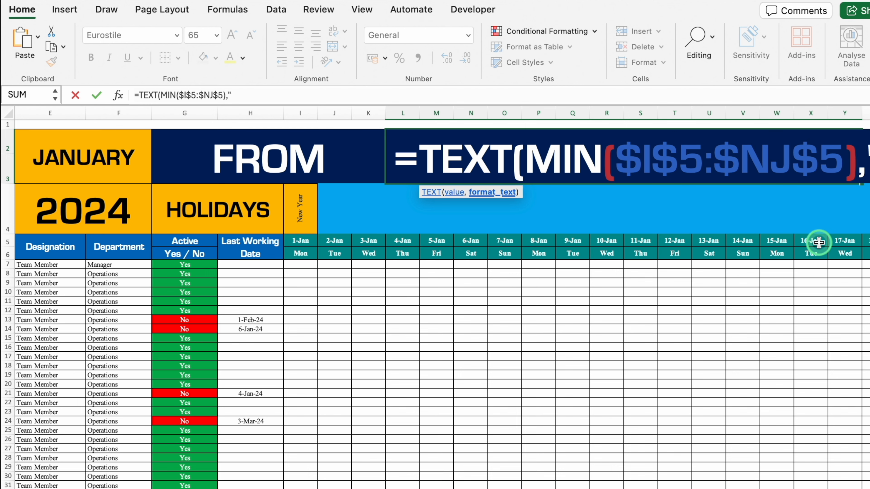
type("\"MMM")
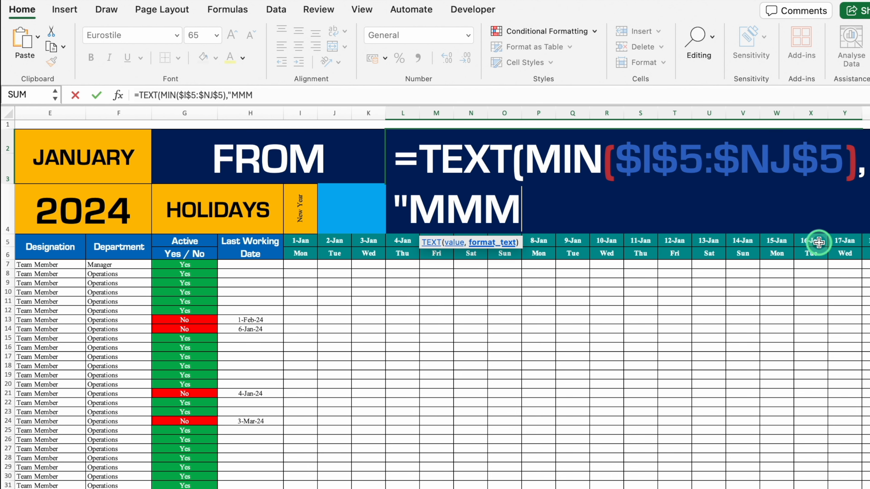
type("-YY")
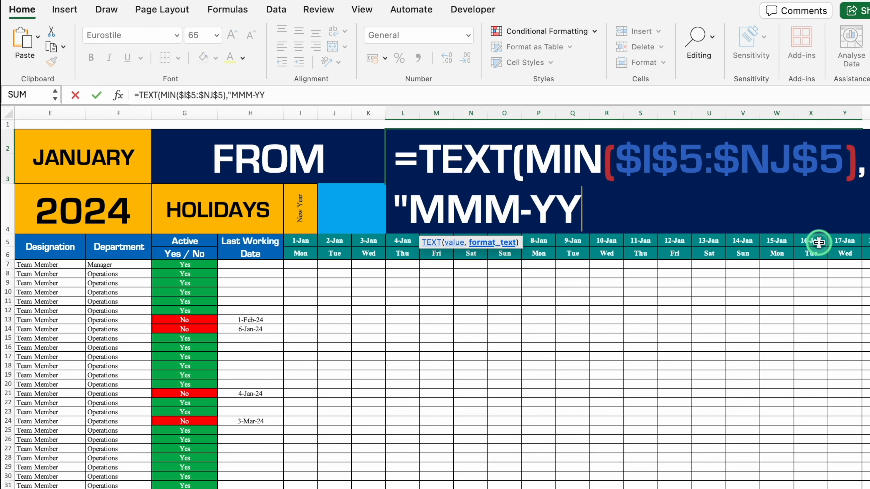
type("\")&")
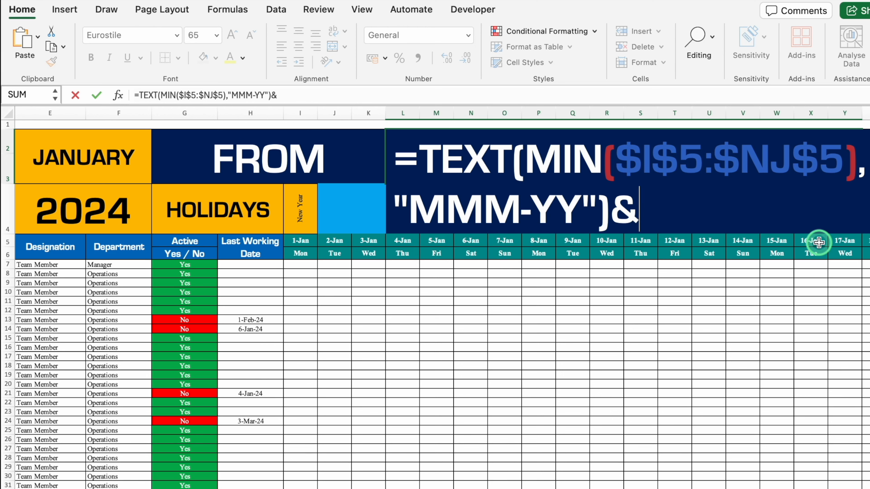
type("\" T")
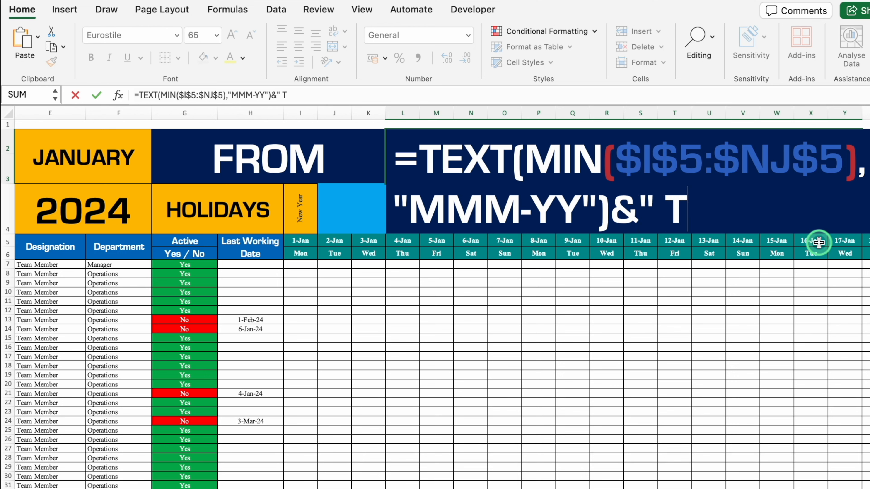
type("O \"")
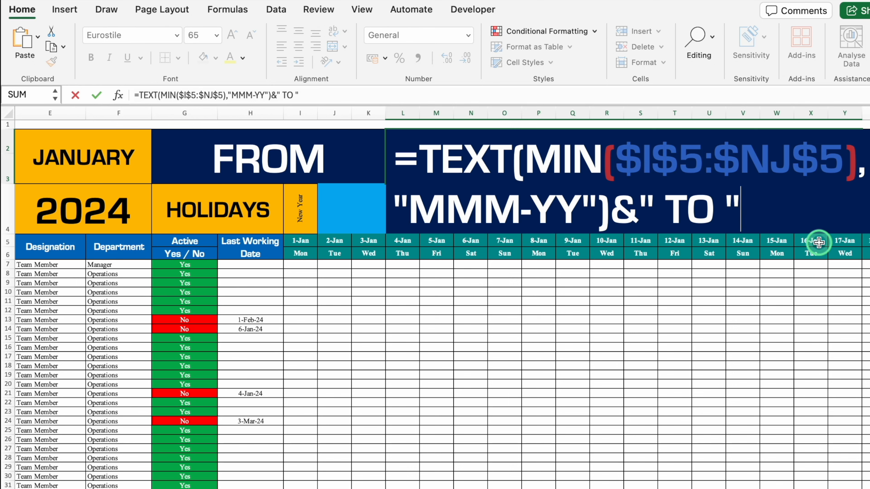
type("&")
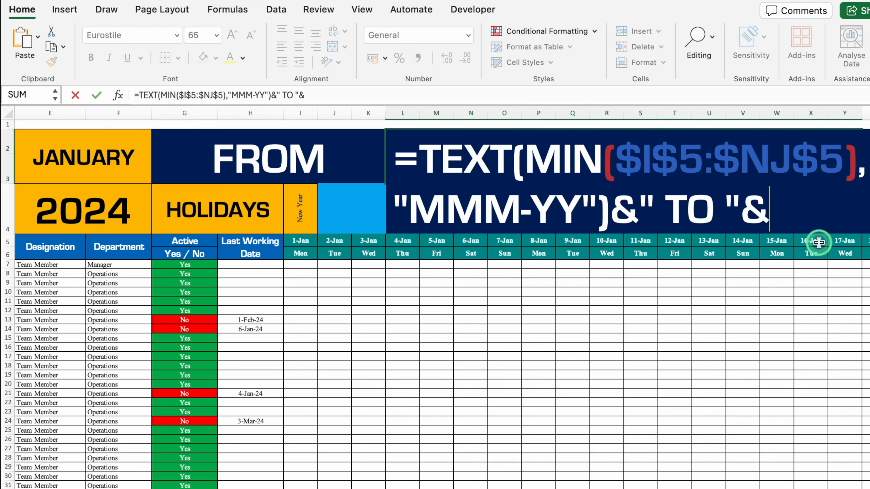
Complete the L2 formula with TEXT(MAX($I$5:$NJ$5),"MMM-YY"), using absolute references for all header dates, and enter it
type("Te")
key("Tab")
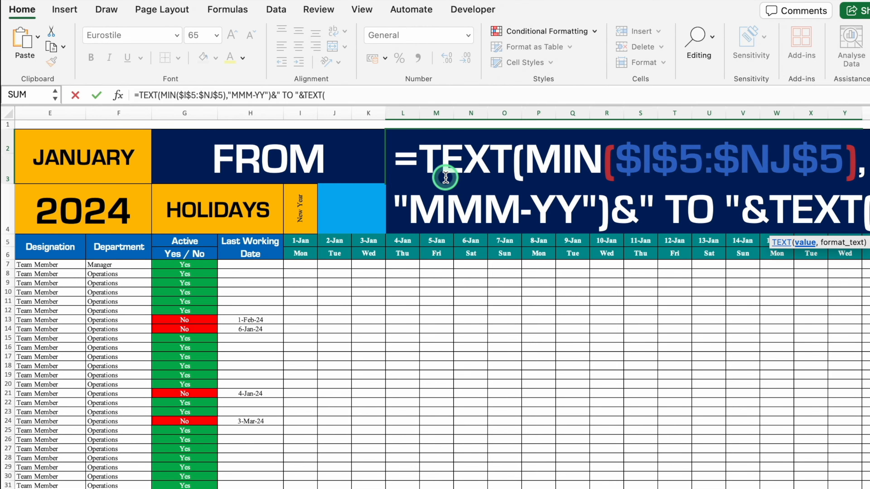
type("ma")
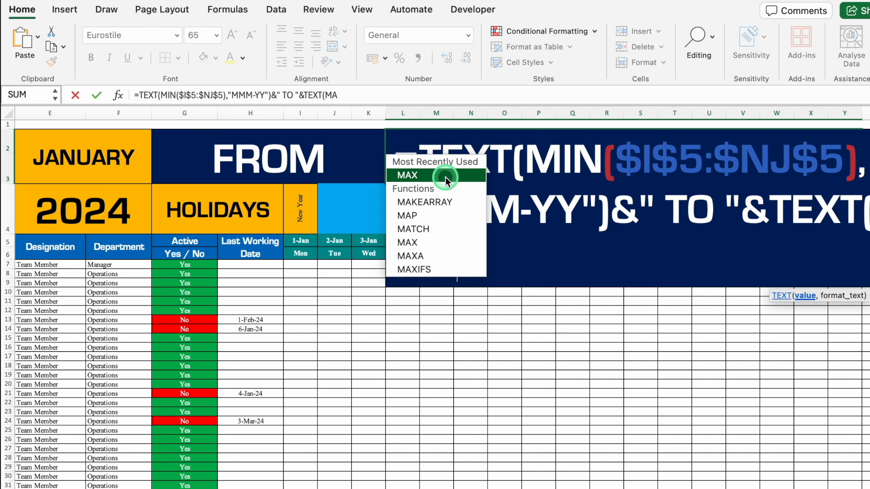
key("Tab")
left_click_drag(300, 241, 829, 243)
key("F4")
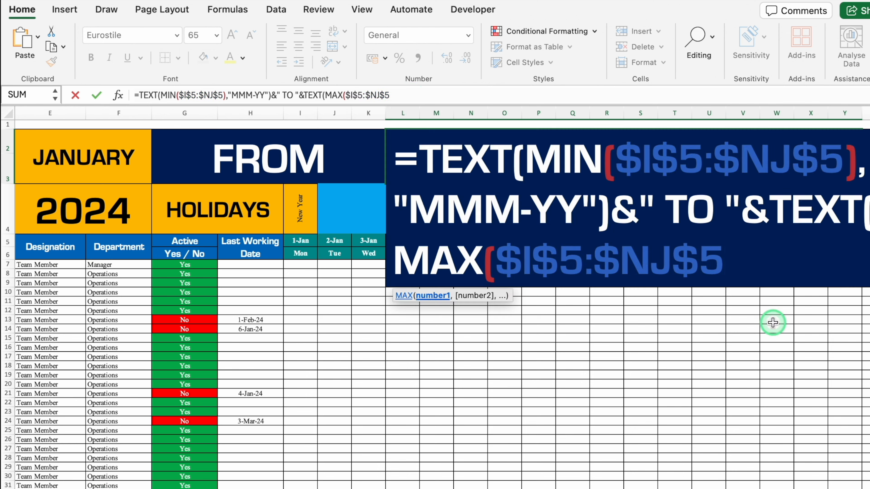
type(")")
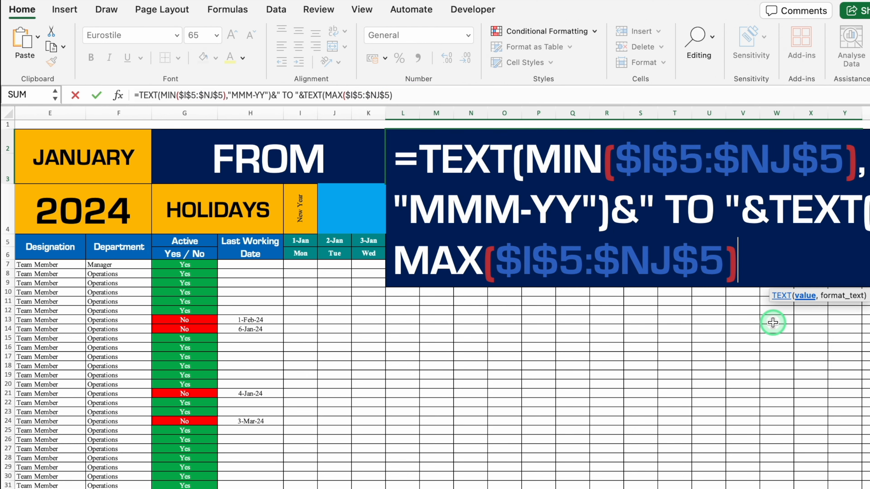
type(",\"")
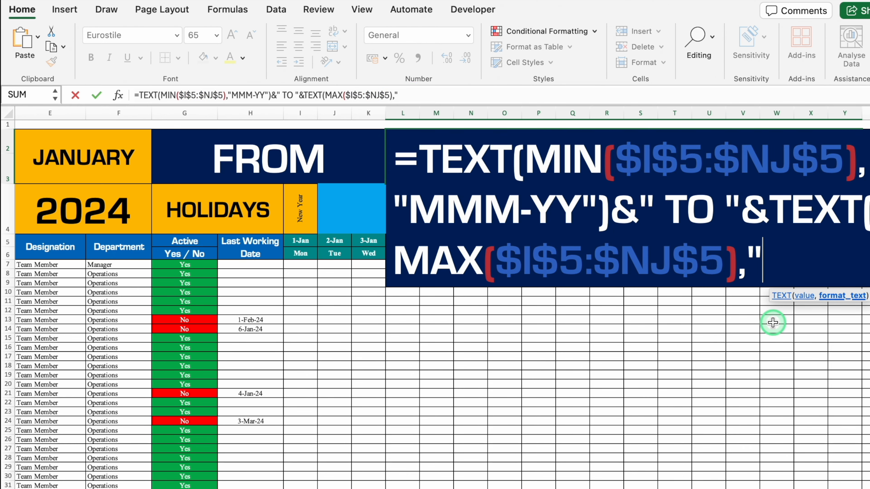
type("MMM")
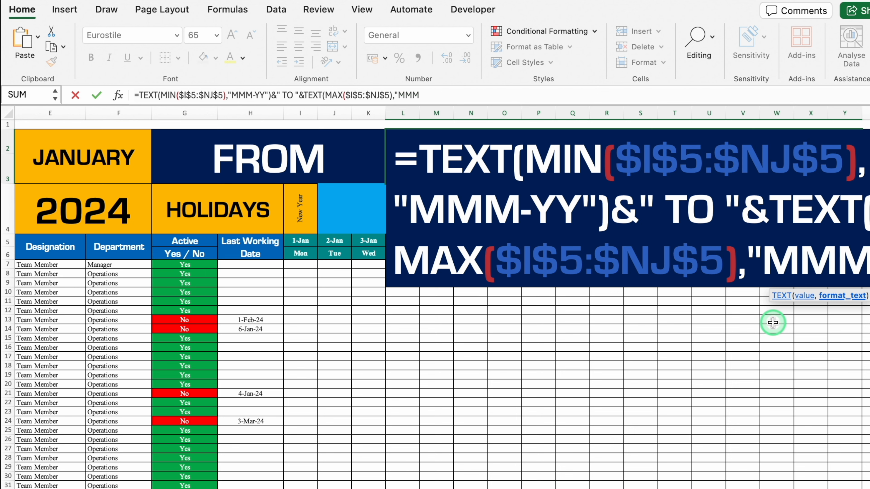
type("-YY")
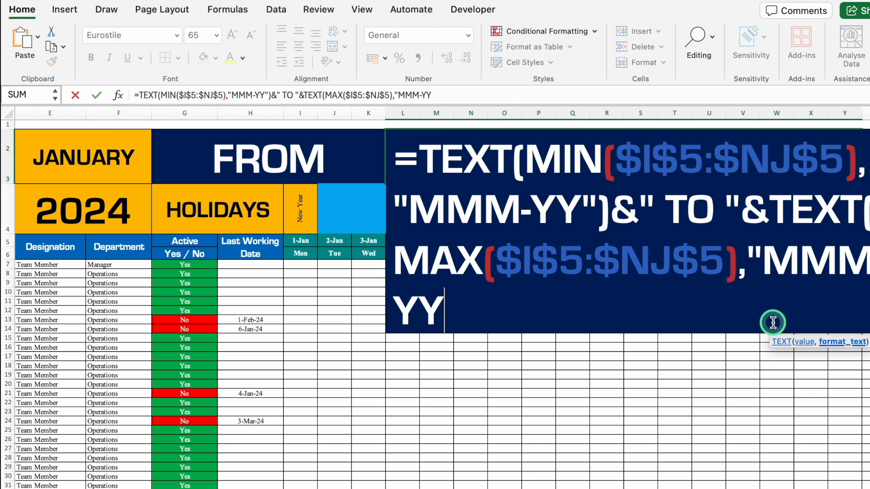
type("\")")
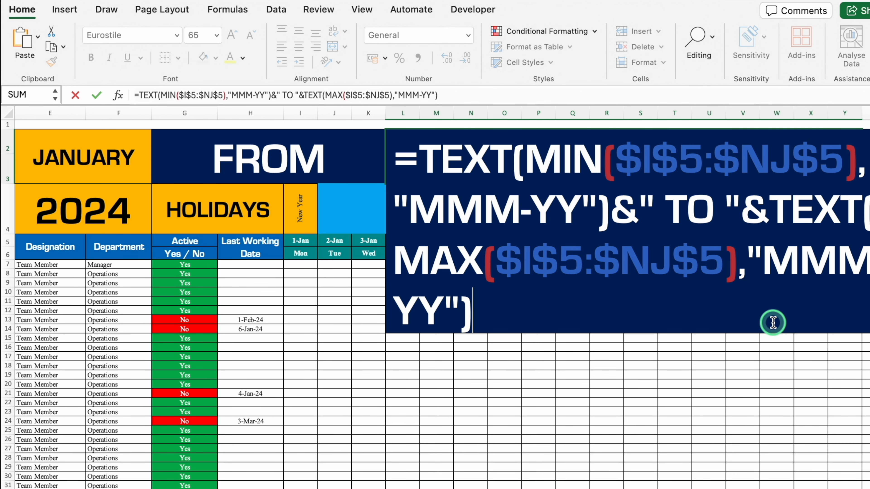
key("Return")
Test the dynamic period title by choosing FEBRUARY as the start month in E2, and restore JANUARY
key("Up")
key("Left")
key("Left")
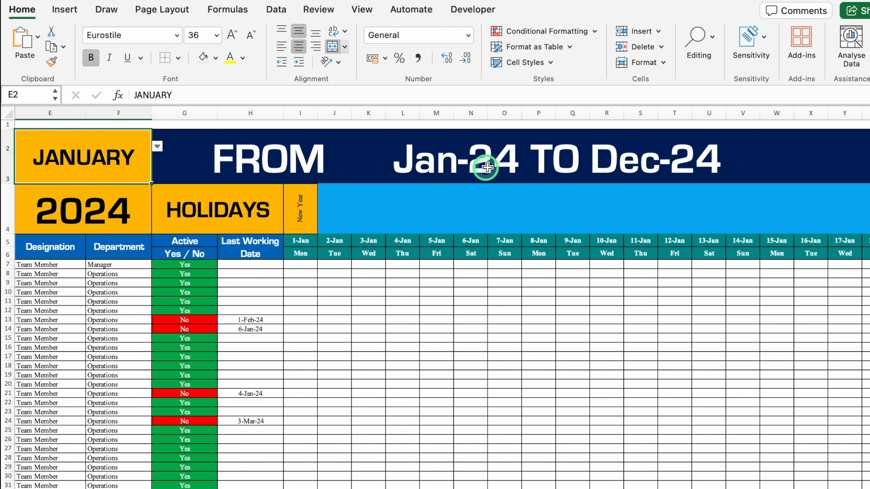
scroll(314, 358, "left", 5)
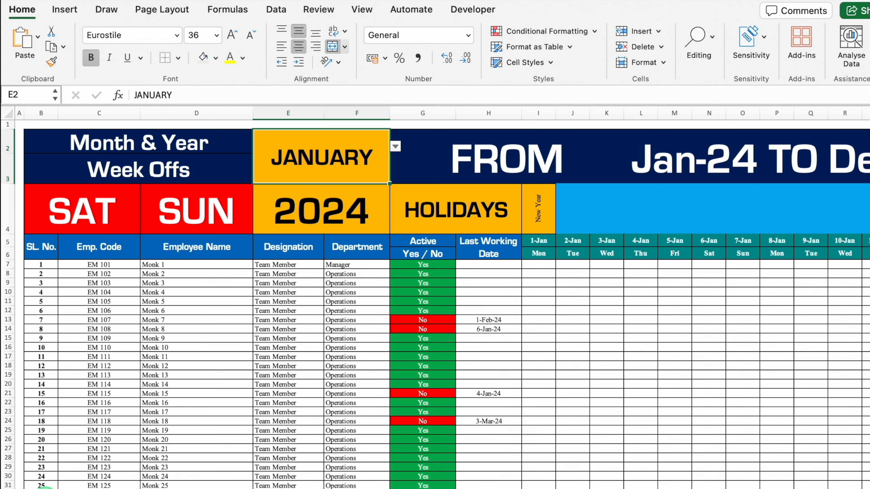
left_click(395, 147)
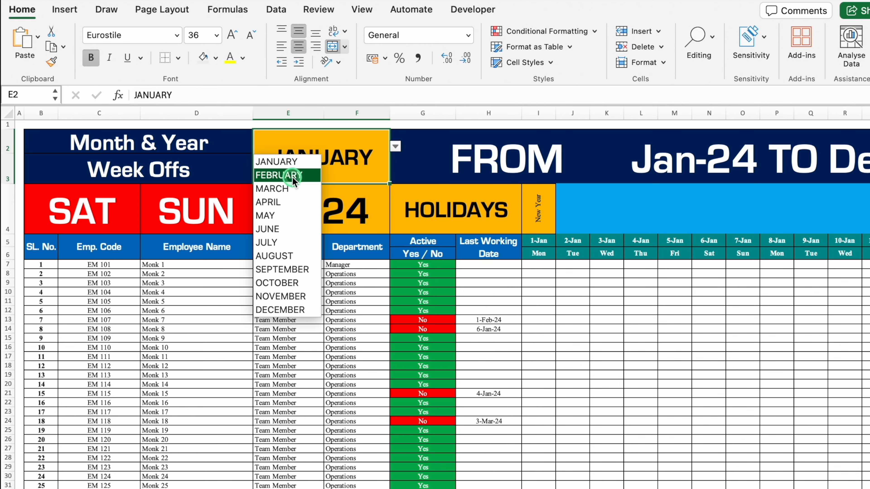
left_click(293, 175)
scroll(293, 181, "right", 4)
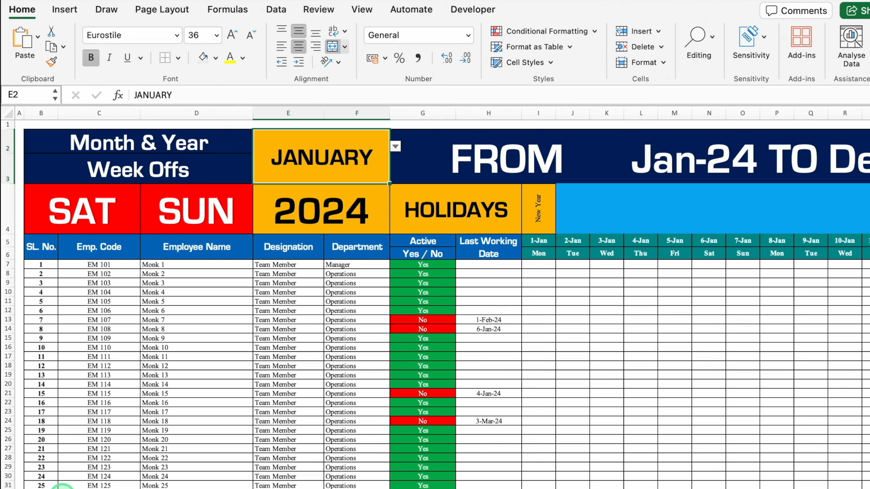
Enter the two-line header Total Leaves in NK5, directly after the 31-Dec column, and widen column NK
left_click_drag(63, 488, 869, 481)
left_click(545, 243)
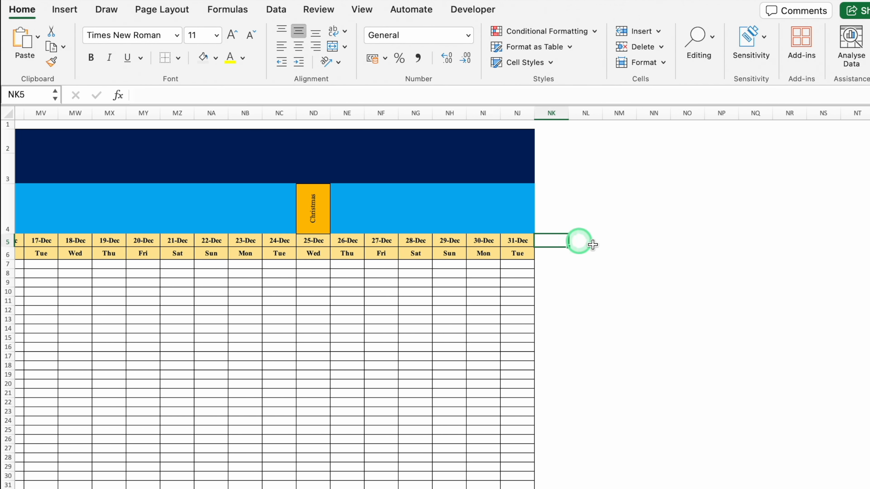
type("Total Leaves")
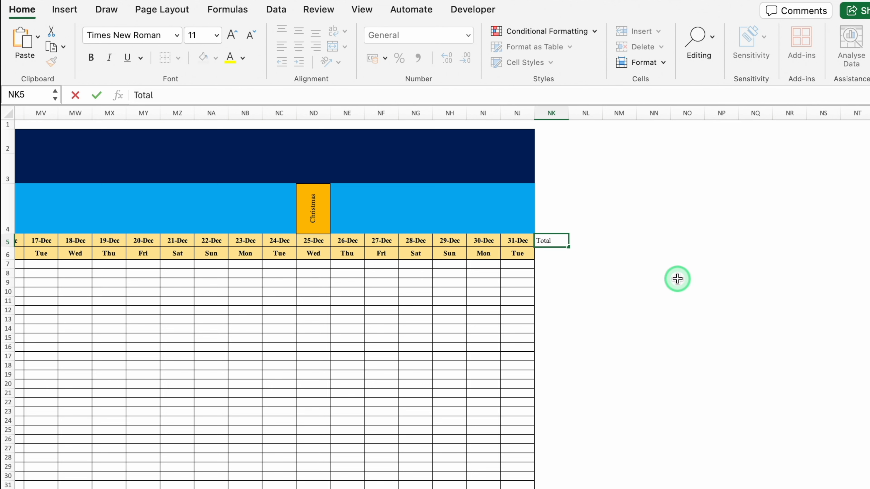
key("Tab")
left_click_drag(569, 116, 602, 126)
Centre the Total Leaves header and merge it across NK5:NK6
left_click(554, 239)
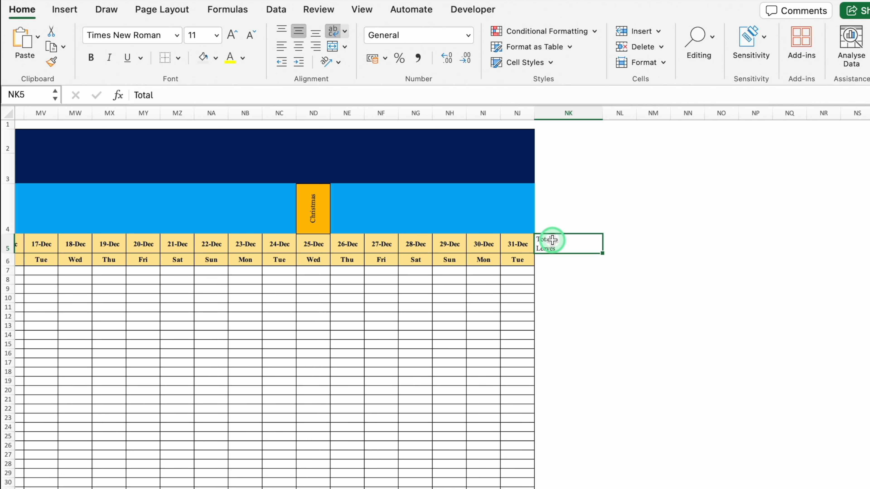
left_click(298, 46)
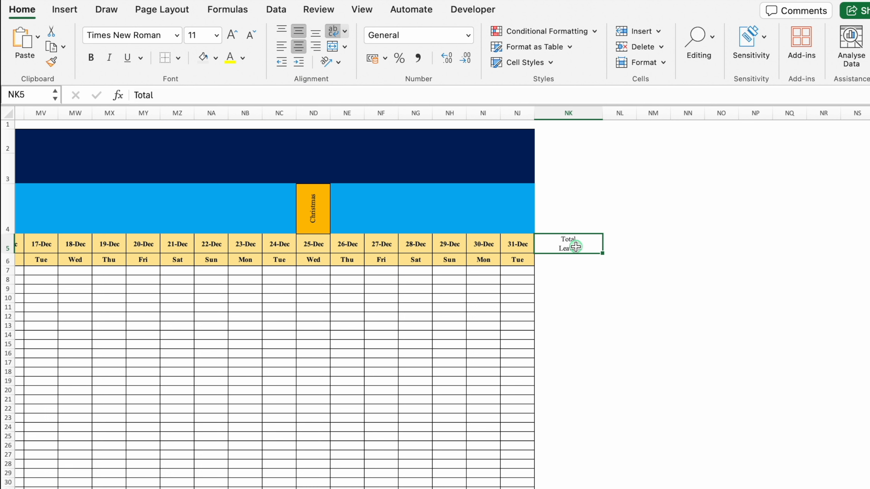
left_click_drag(577, 246, 577, 258)
left_click(375, 64)
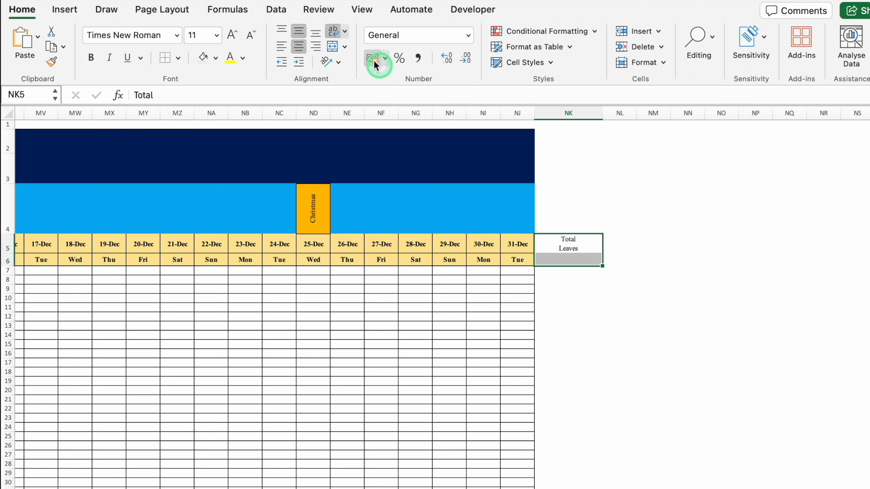
left_click(332, 47)
Format the Total Leaves header in bold Eurostile, size 18, with a black fill and yellow font
left_click(203, 46)
left_click(177, 34)
left_click(175, 157)
left_click(217, 58)
left_click(220, 121)
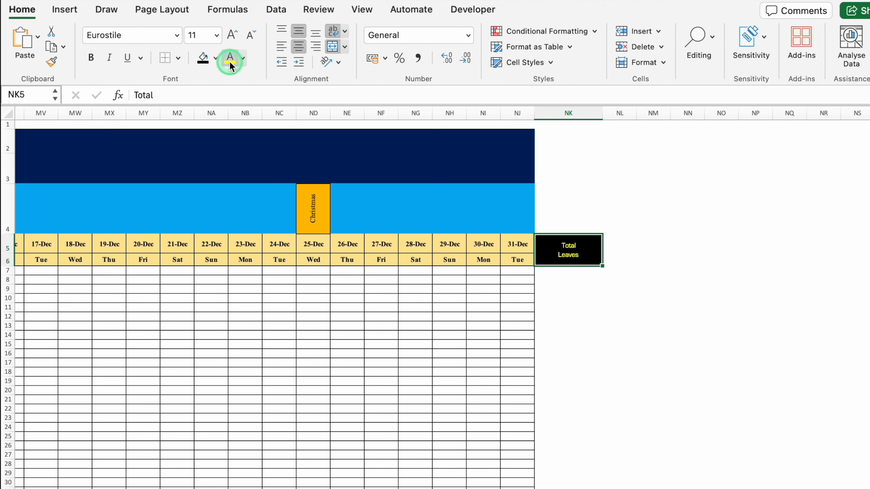
left_click(231, 40)
left_click(231, 37)
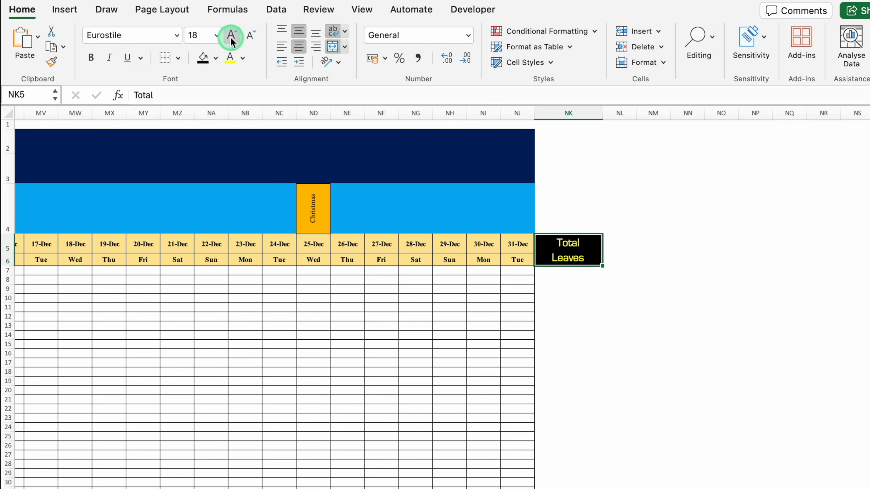
left_click(90, 57)
Enter the summary headers Holidays, Week Offs and Half Days in NL5, NM5 and NN5
key("Right")
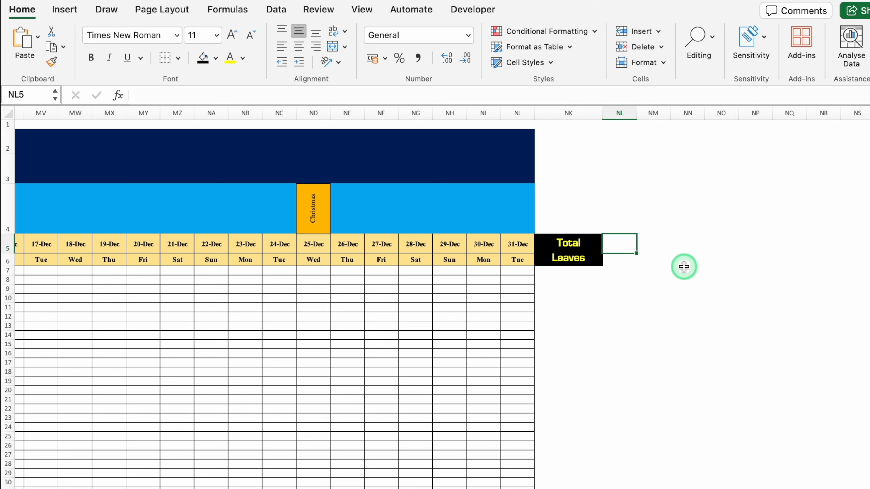
type("Holidays")
key("Tab")
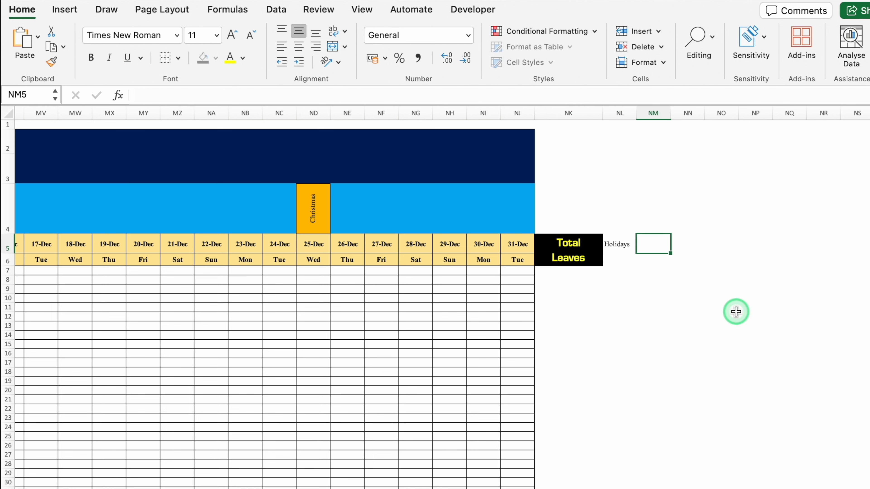
type("Week Offs")
key("Tab")
scroll(721, 281, "up", 1)
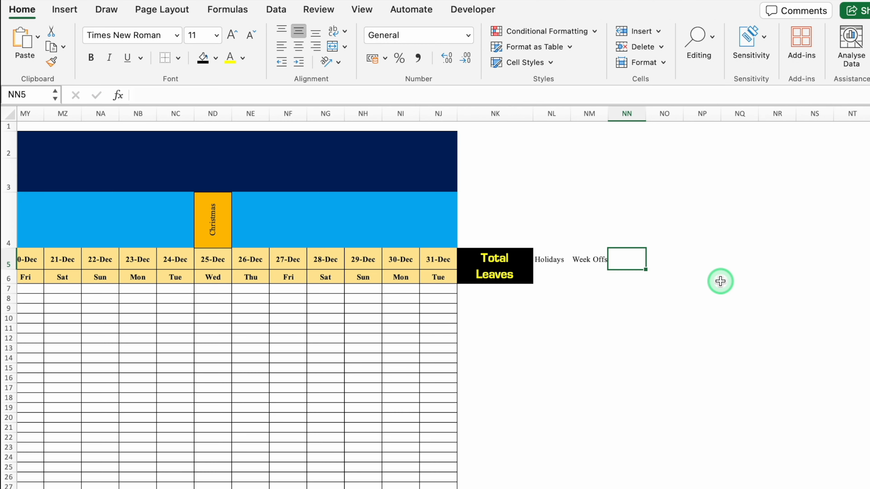
type("Half Days")
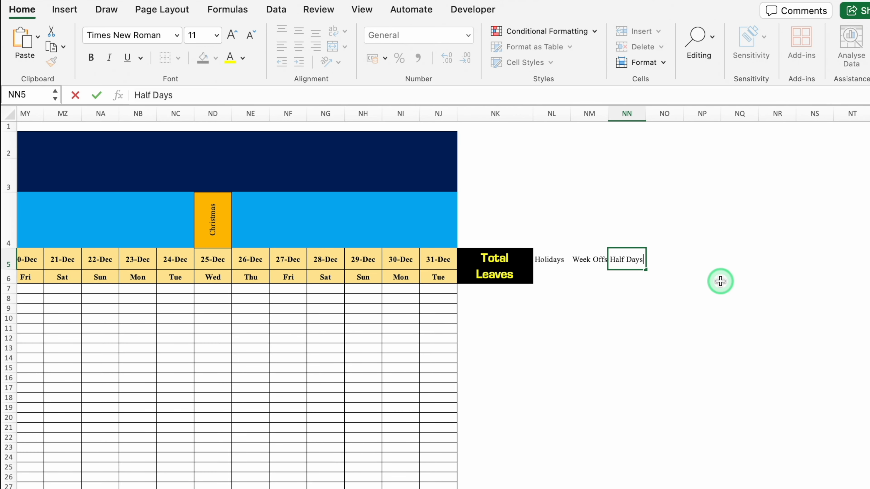
Add the headings Absent / No Show and Casual Leave after Half Days in row 5, with wrapped text in the summary columns
key("Tab")
type("Absent / No Show")
key("Tab")
left_click_drag(495, 114, 869, 140)
left_click(334, 34)
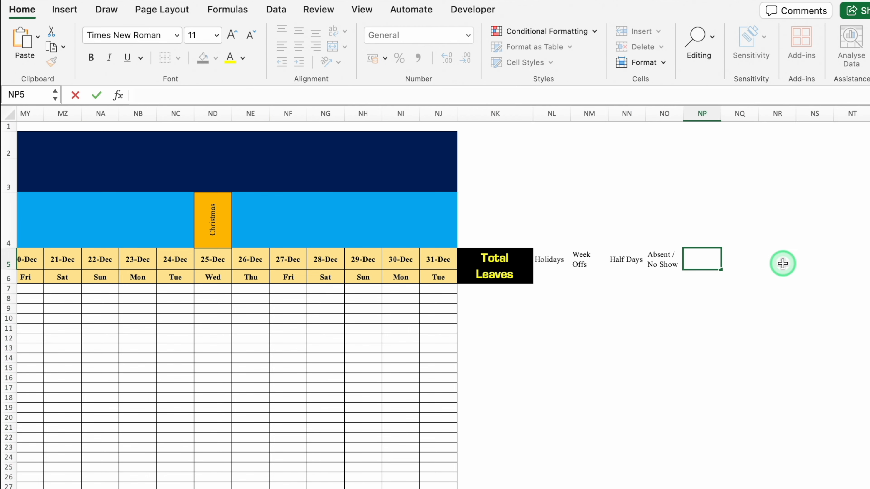
type("Leave")
key("Tab")
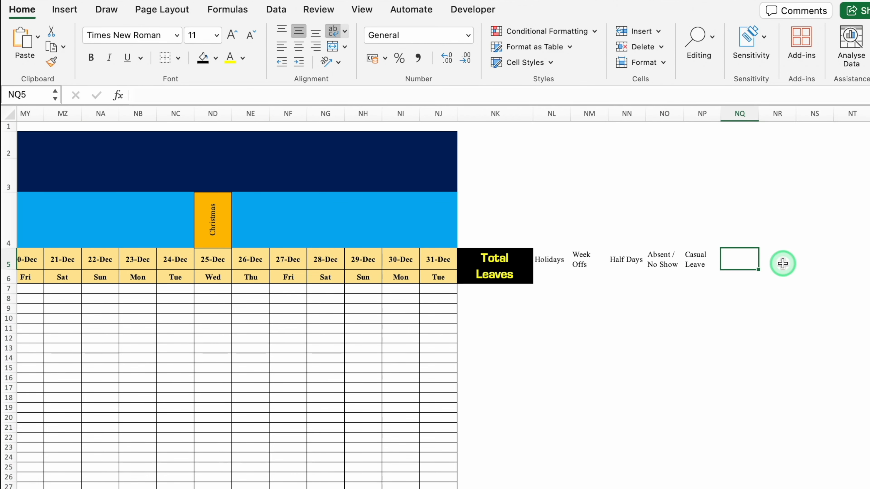
Continue the row 5 headings with Privilaged Leave, Sick Leave, Leave Without Pay and Maternity / Paternity Leave
type("Privilaged Leave")
key("Tab")
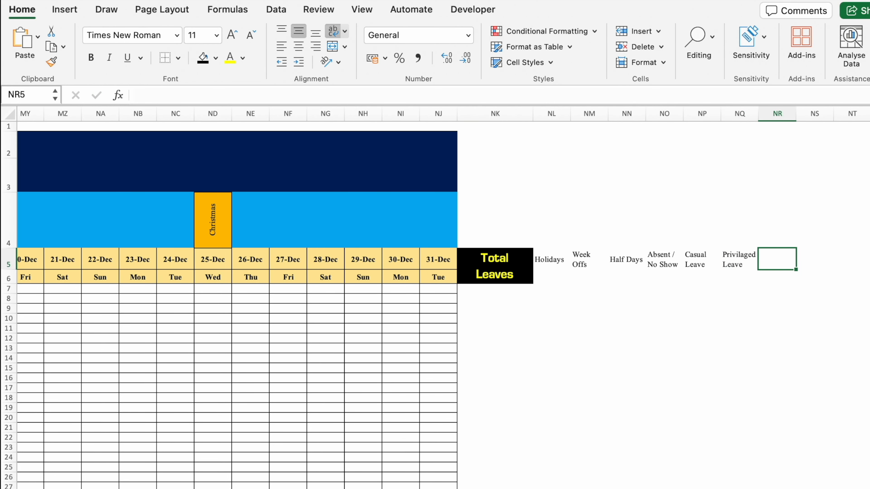
type("Sick Leave")
key("Tab")
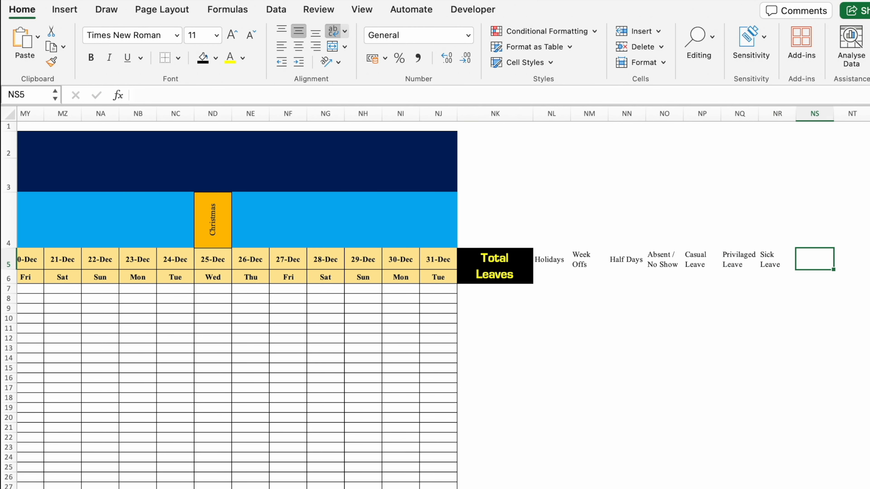
type("Leave Without Pay")
key("Tab")
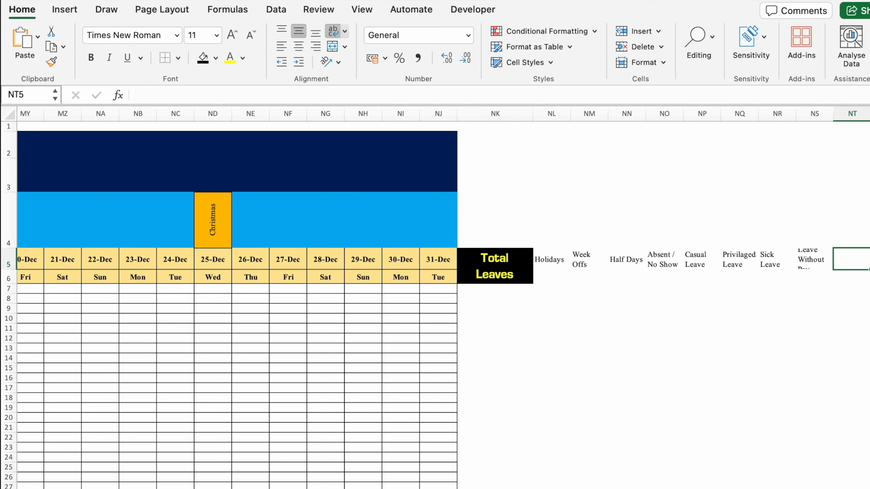
type("Maternity / Paternity Leave")
key("Tab")
Widen columns NL to NT evenly and centre their contents
left_click_drag(551, 114, 861, 114)
left_click(299, 46)
left_click(290, 282)
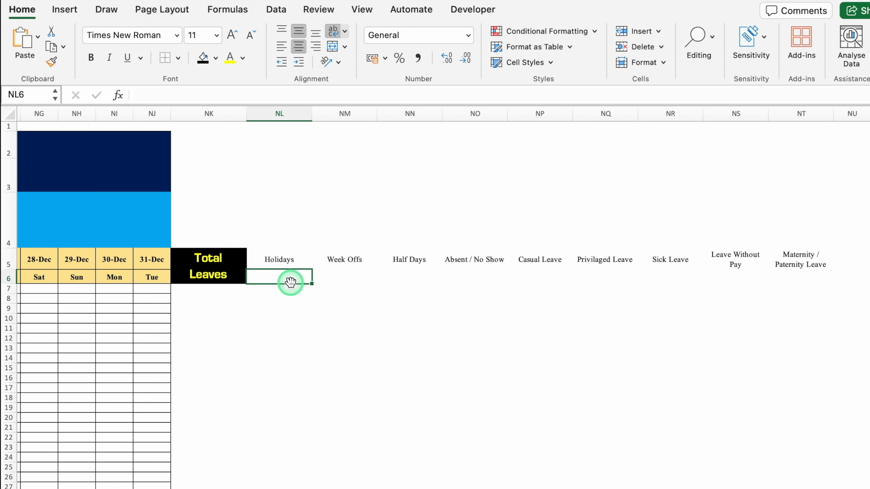
Colour-code the row 5 headings from Holidays to Maternity / Paternity Leave with distinct fills and contrasting font colours
left_click(297, 262)
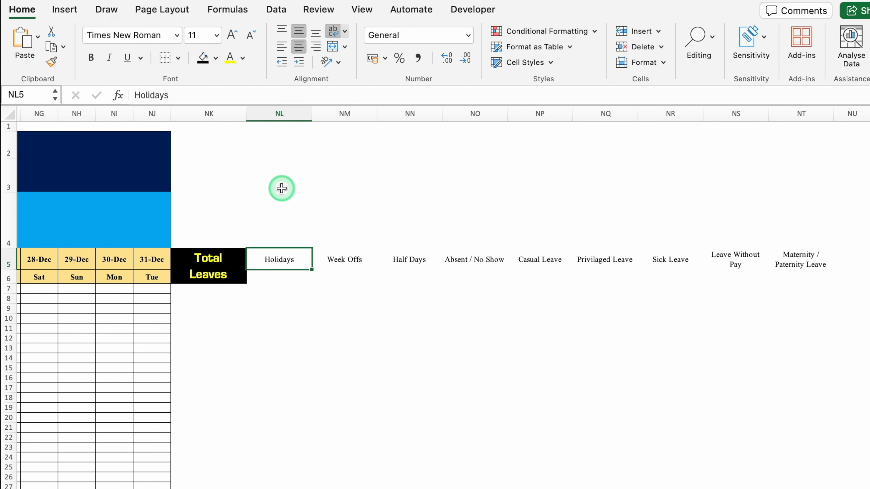
left_click(215, 58)
left_click(207, 255)
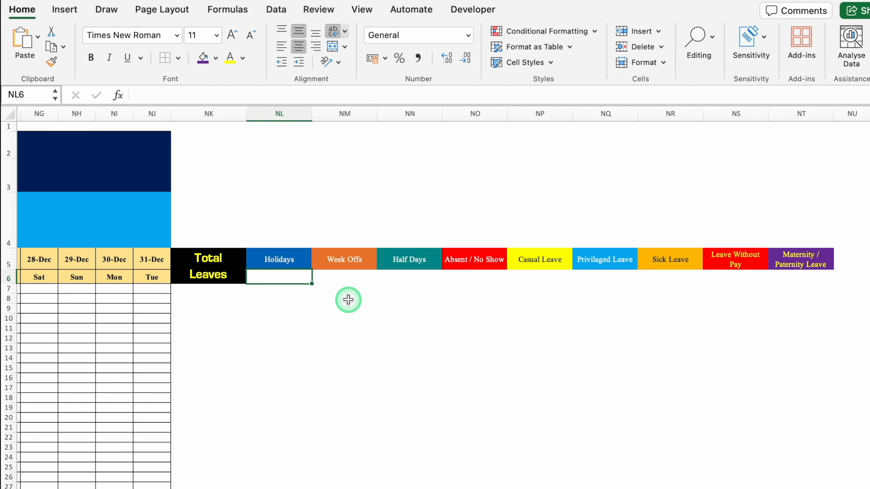
Enter the codes H, WO, HD and A in row 6 beneath Holidays, Week Offs, Half Days and Absent / No Show
type("H")
key("BackSpace")
key("Tab")
type("WO")
key("Tab")
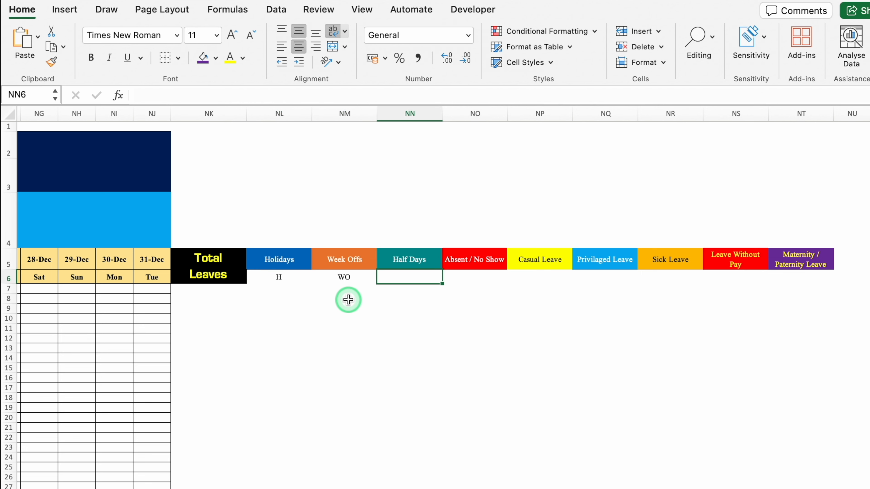
type("HD")
key("Tab")
type("A")
key("Tab")
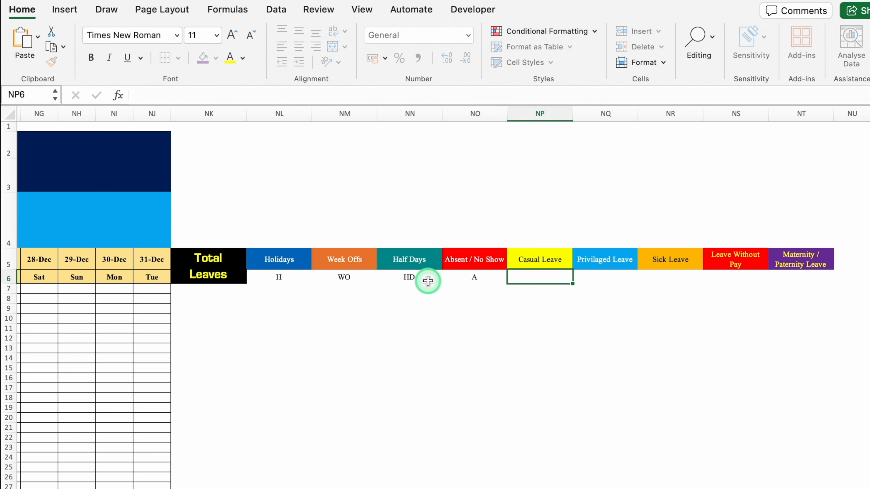
Enter the codes CL, PL, Sl, LWP and ML in row 6 beneath the remaining five leave headings
type("CL")
key("BackSpace")
key("Tab")
type("PL")
key("BackSpace")
key("Tab")
type("Sl")
key("Tab")
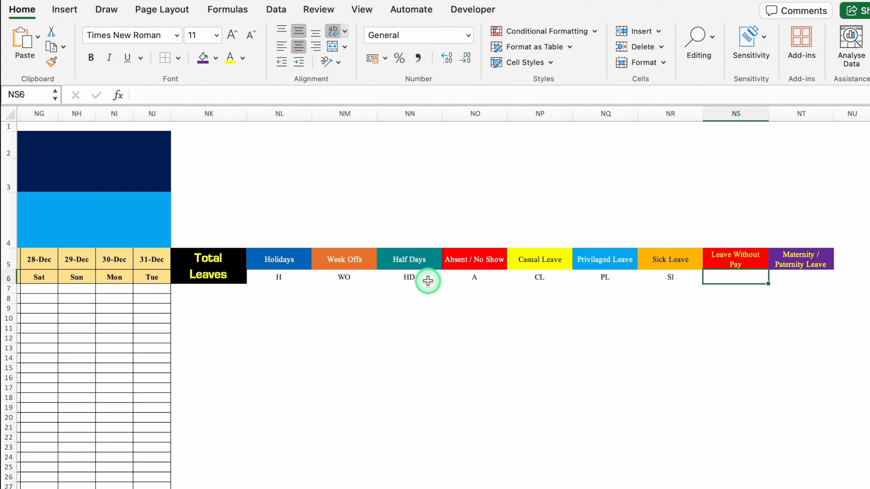
type("LWP")
key("Tab")
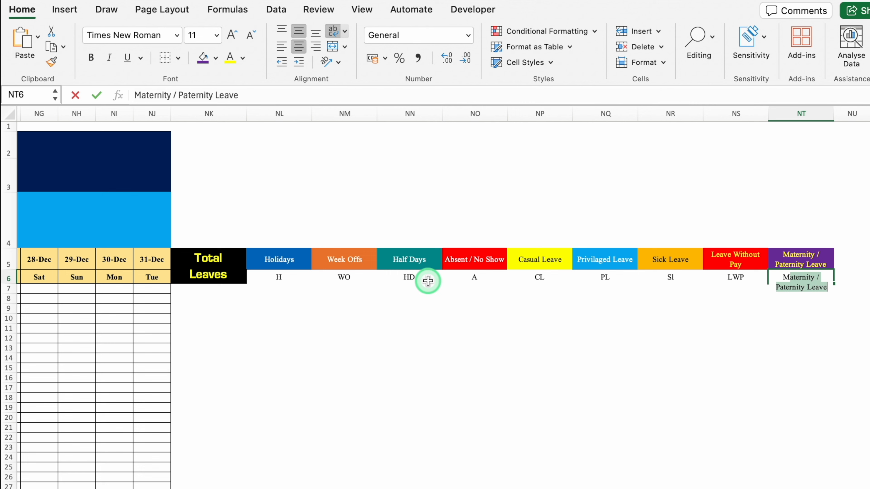
type("ML")
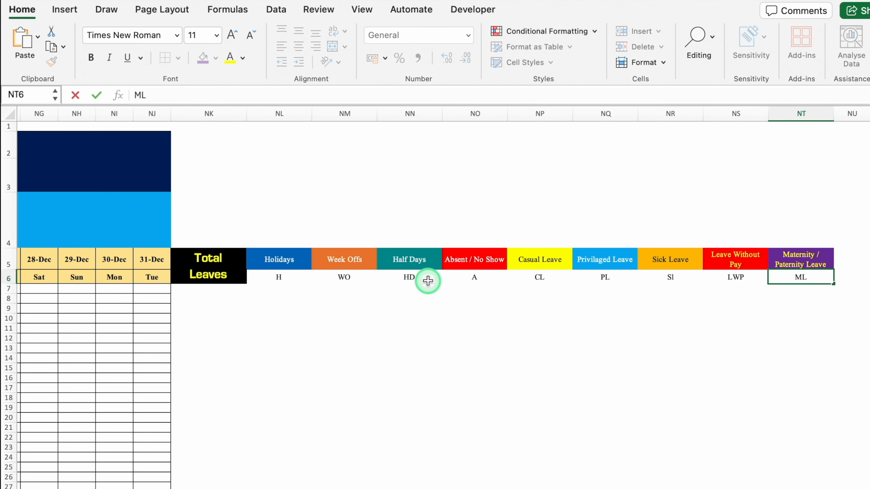
left_click(428, 281)
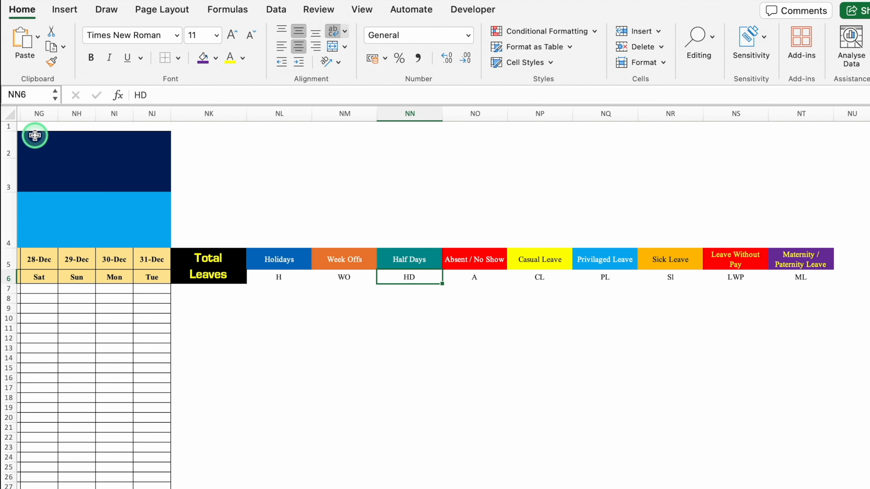
Create a conditional formatting rule on the whole sheet for cells with a value equal to H
left_click(9, 114)
left_click(538, 31)
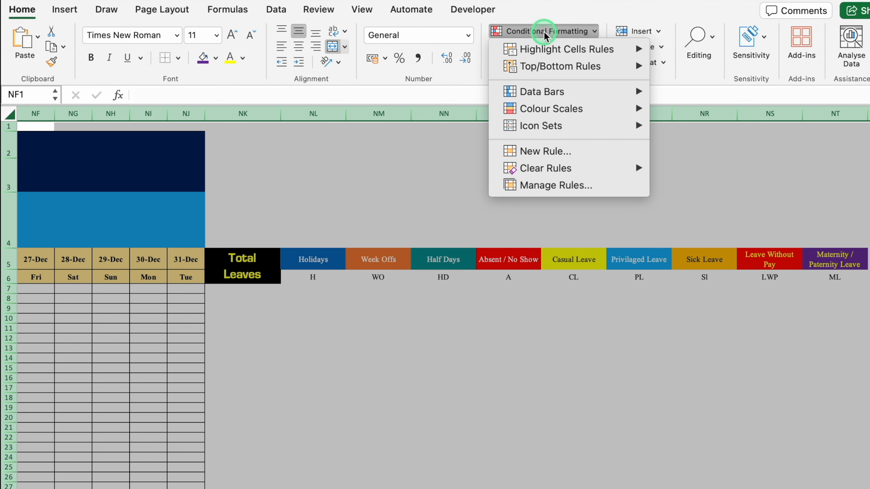
left_click(566, 49)
left_click(696, 104)
left_click(547, 169)
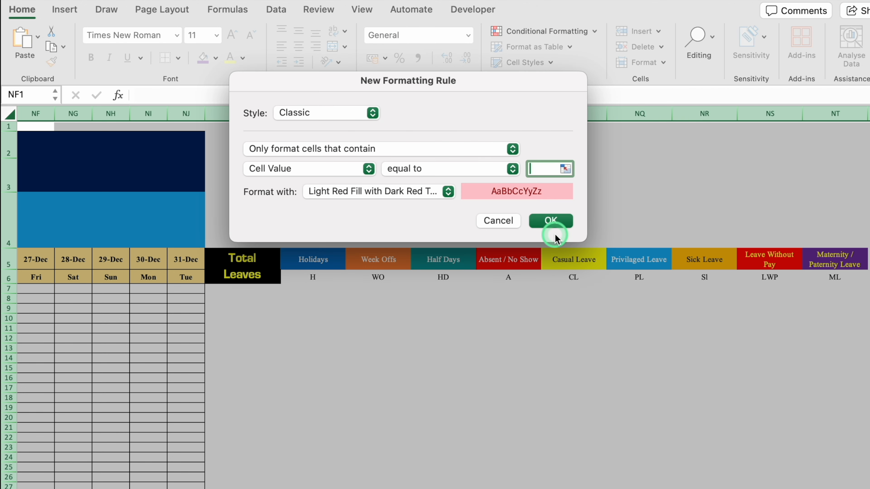
type("H")
Give the H rule a customised format with a blue fill and white font, and apply it
left_click(443, 192)
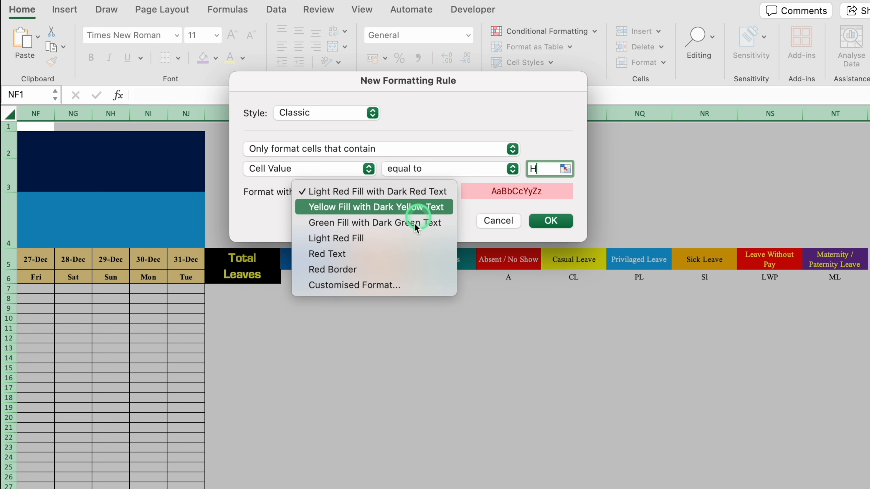
left_click(398, 285)
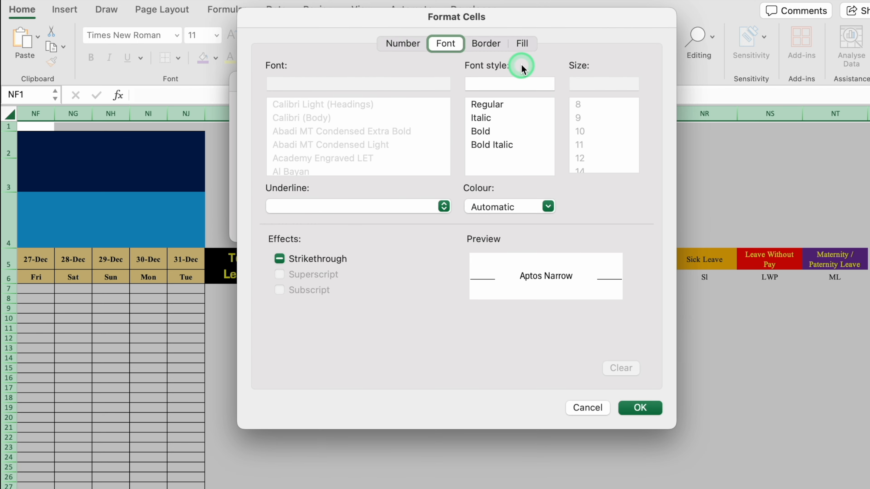
left_click(522, 44)
left_click(413, 97)
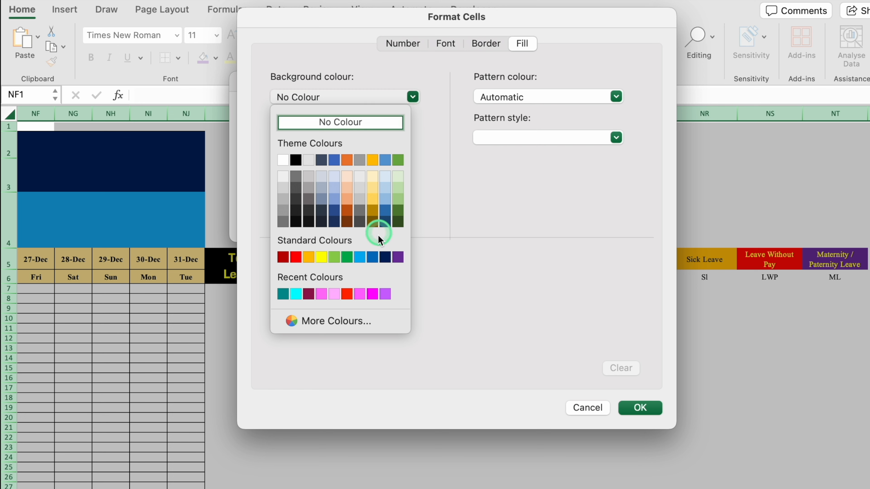
left_click(375, 256)
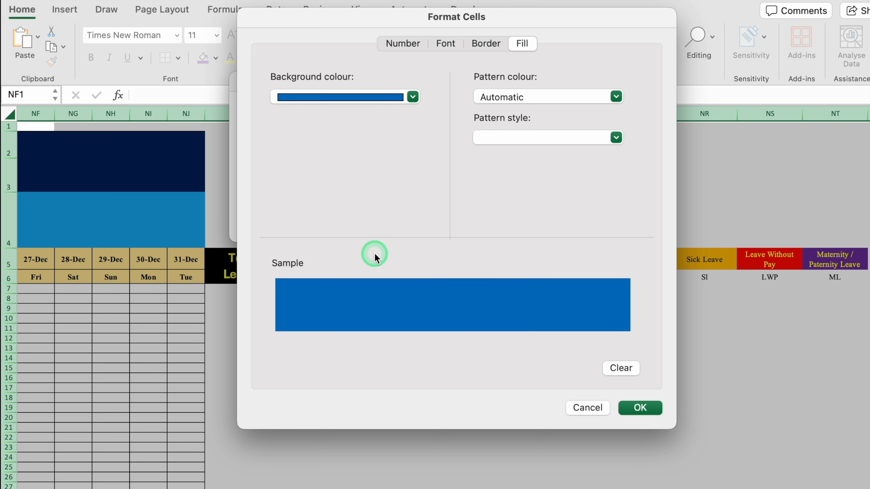
left_click(446, 44)
left_click(547, 207)
left_click(476, 270)
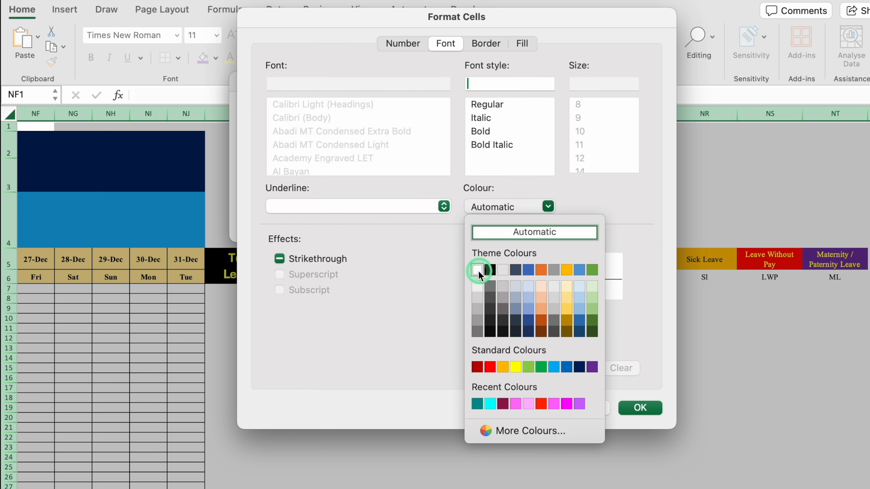
left_click(639, 408)
left_click(552, 220)
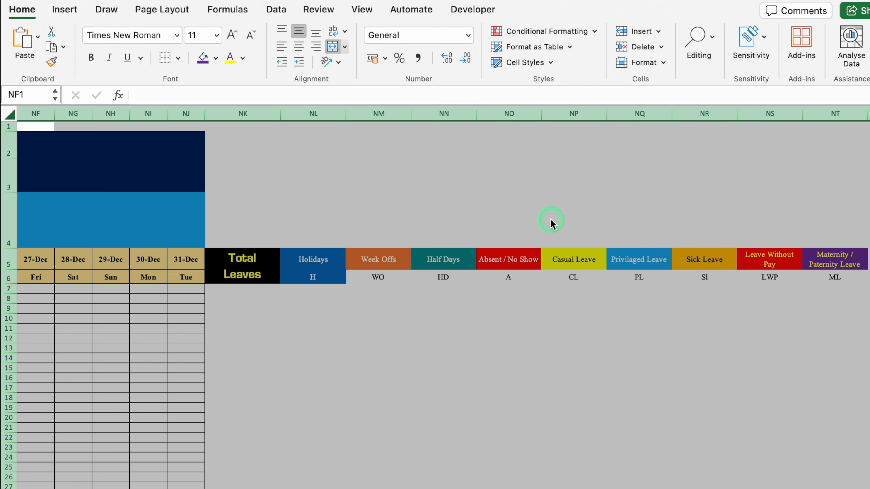
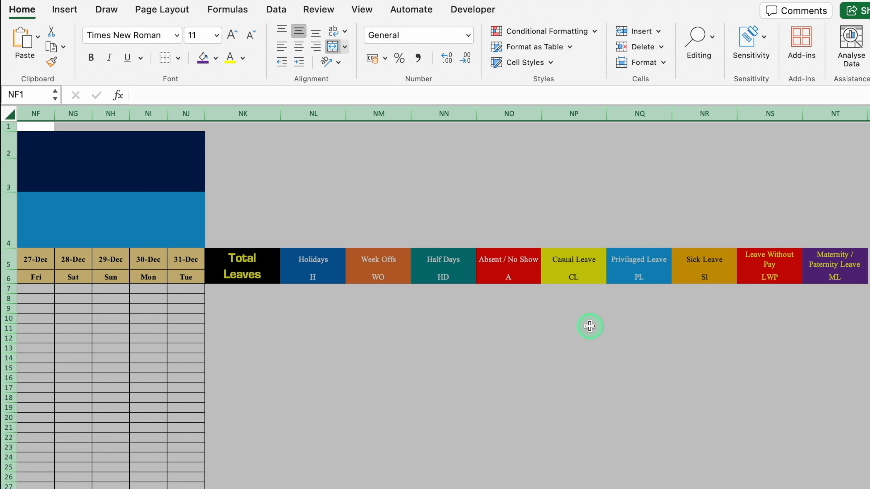
Format the leave headings and codes in NL5:NT6 with all borders, the Eurostile font and bold
left_click_drag(300, 258, 836, 278)
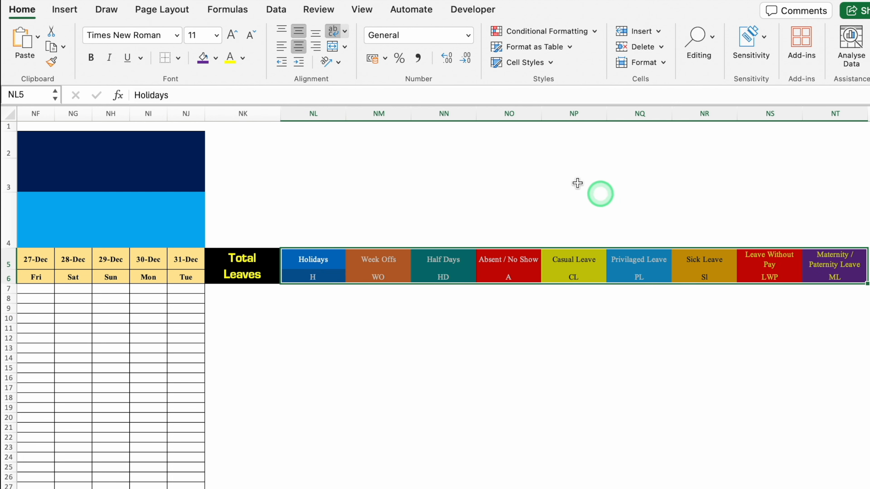
left_click(178, 57)
left_click(188, 128)
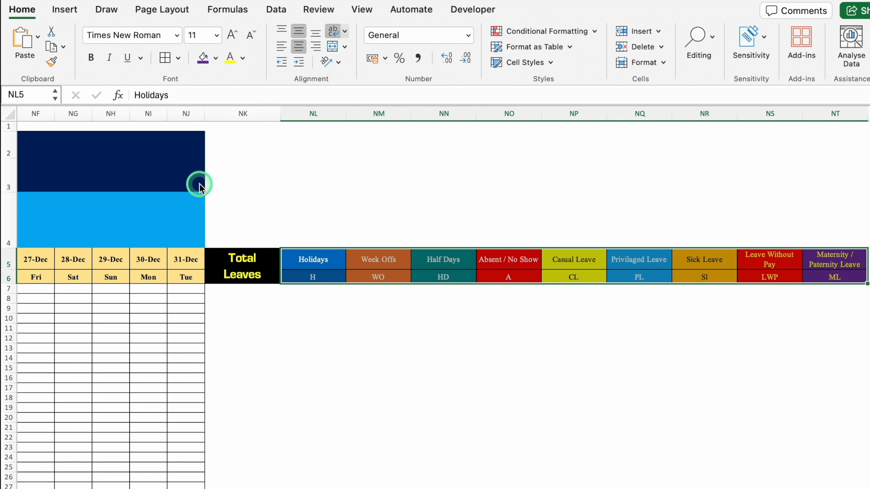
left_click(178, 35)
left_click(171, 160)
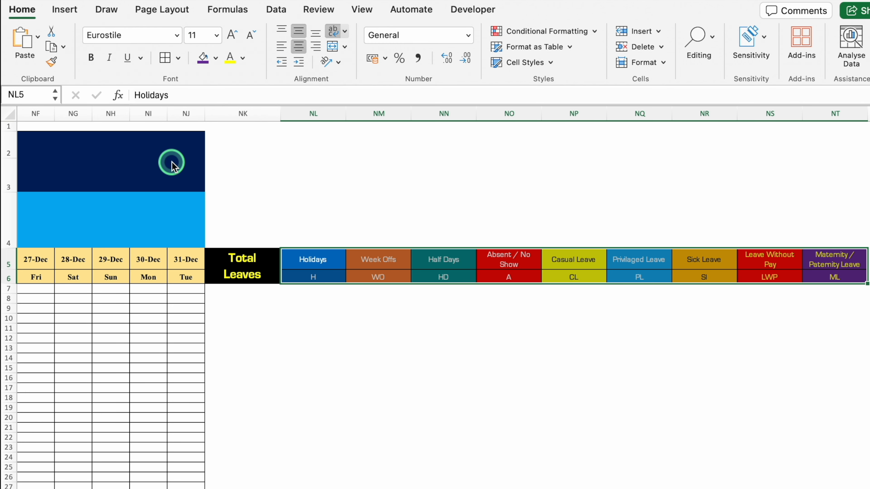
left_click(91, 58)
Apply all borders to the empty summary cells beneath the headings, from column NK to NT starting at row 7
left_click(273, 286)
left_click_drag(295, 284, 836, 488)
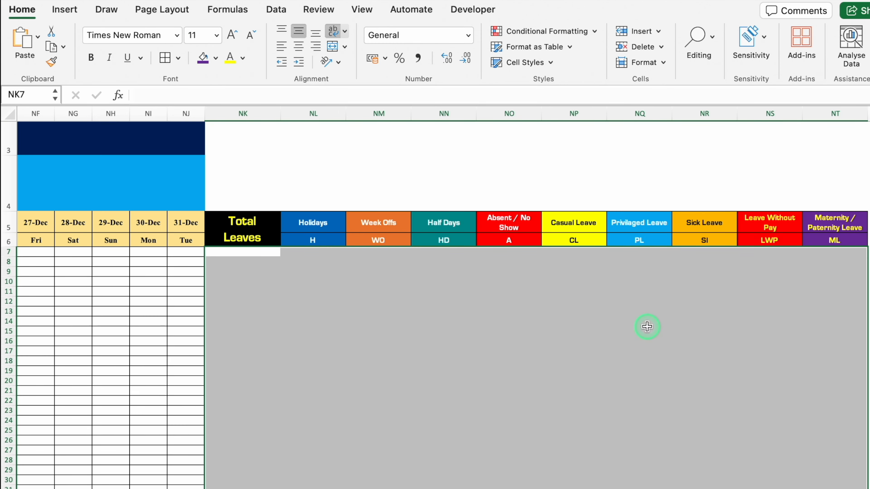
left_click(166, 58)
scroll(247, 154, "up", 3)
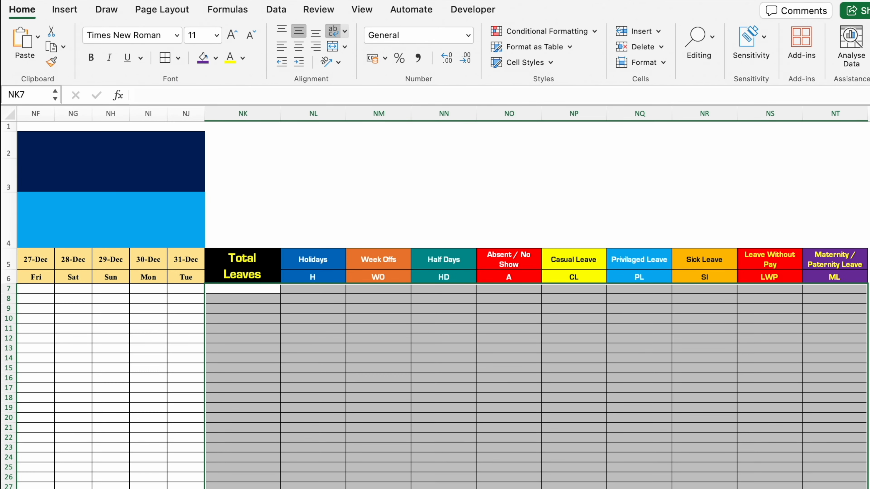
Merge and centre NK2:NQ3 above the summary headings and enter the title Yearly Summary
left_click_drag(246, 144, 617, 190)
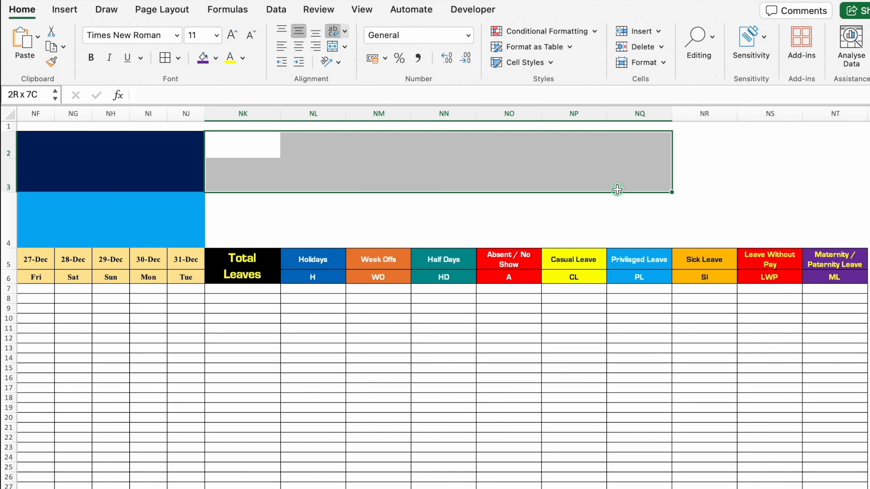
left_click(332, 46)
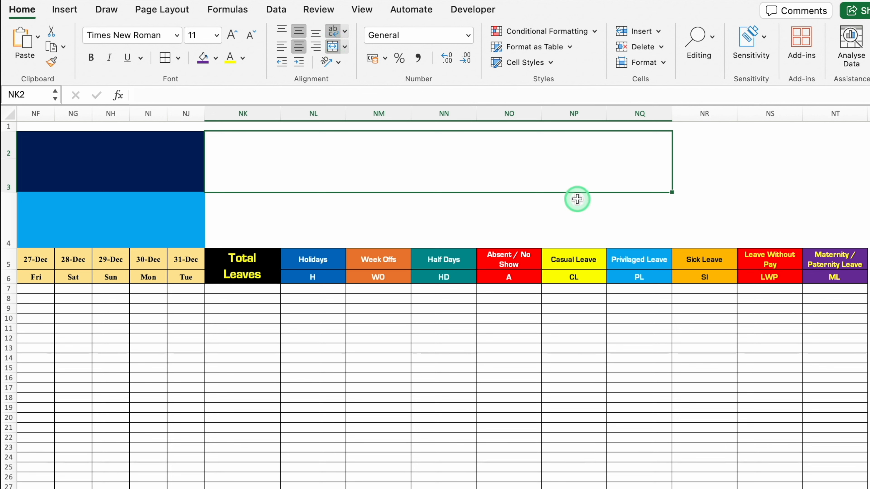
type("Year")
Fill the title band across NK2:NT3 with dark blue and make its font yellow
left_click_drag(577, 164, 853, 161)
left_click(216, 58)
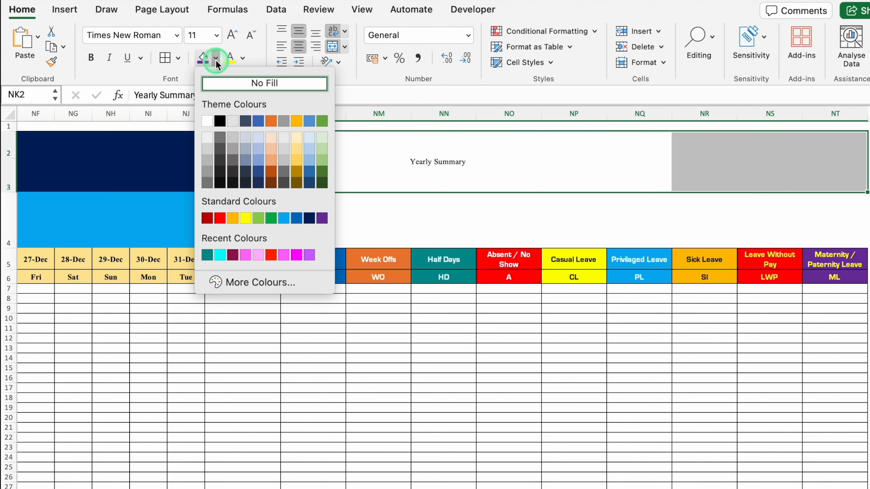
left_click(309, 217)
left_click(240, 62)
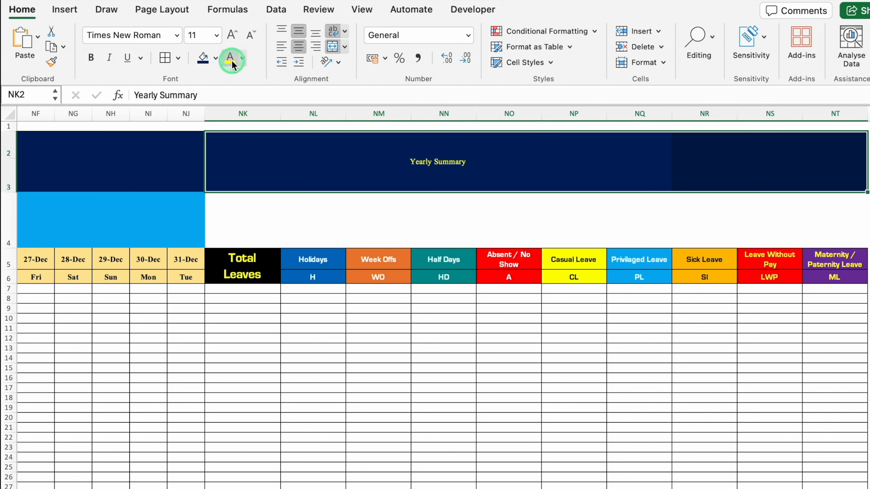
Set the Yearly Summary title in bold Eurostile and enlarge it to fill the height of the band
left_click(176, 35)
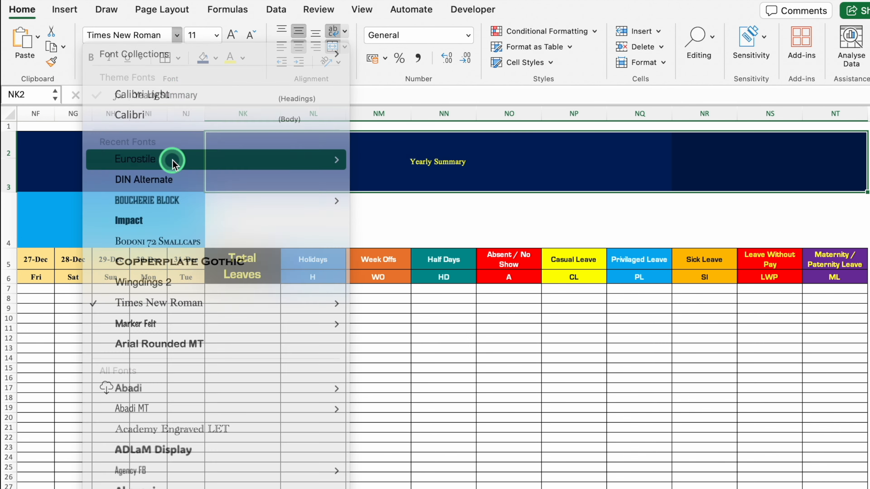
left_click(170, 160)
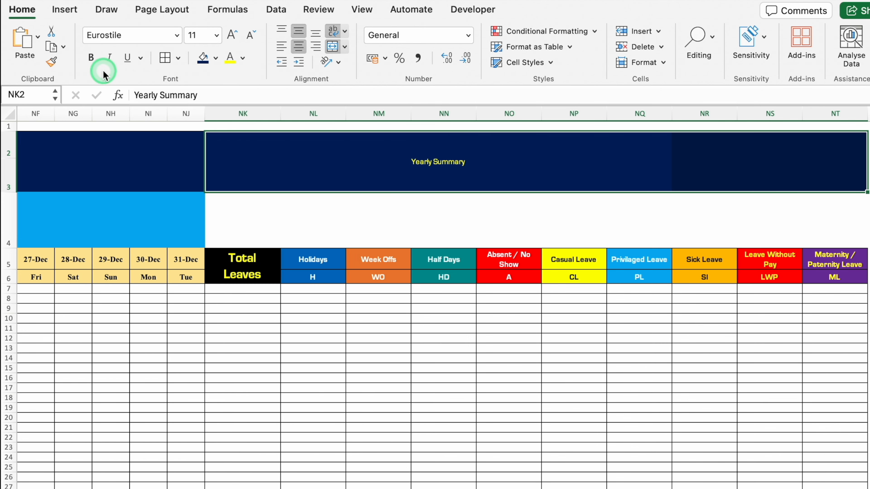
left_click(232, 34)
left_click(232, 34)
left_click(232, 35)
left_click(233, 34)
left_click(232, 34)
left_click(232, 34)
left_click(233, 34)
Fill NK4:NR4 beneath the Yearly Summary title with dark blue, and merge and centre NP4:NR4
left_click_drag(238, 207, 708, 215)
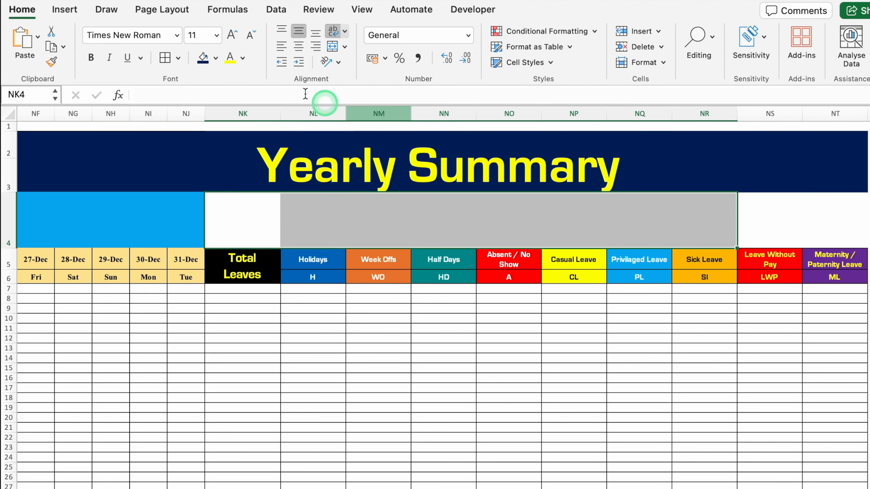
left_click(202, 59)
left_click_drag(567, 207, 690, 206)
left_click(333, 47)
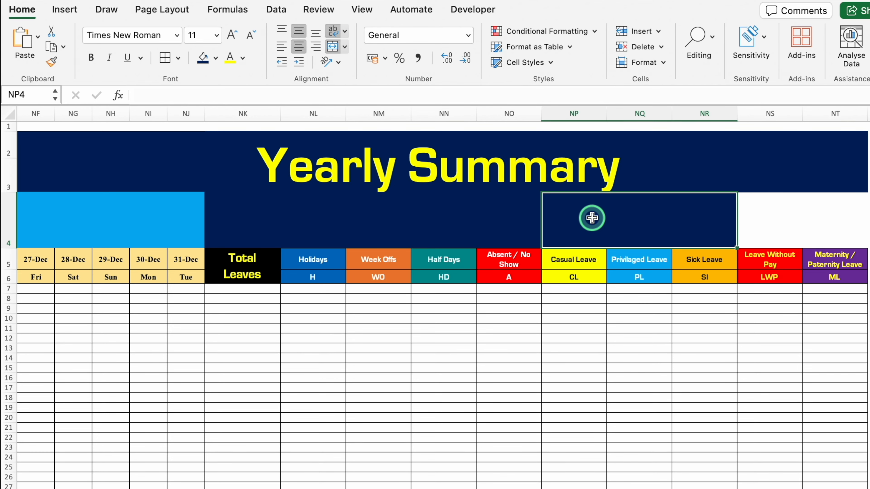
Enter For Monthly Summary and Click Here on two separate lines within the merged cell NP4
type("For Monthly S")
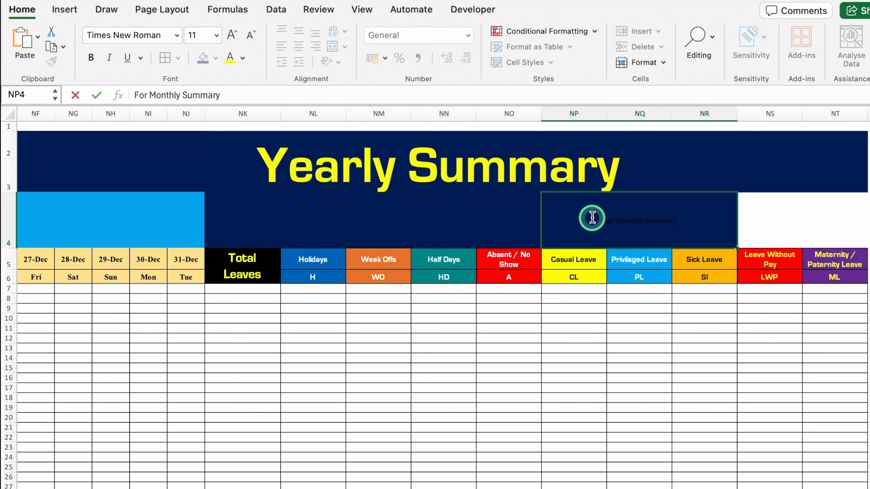
type("ummary")
key("alt+Return")
type("Click Here")
left_click(777, 175)
left_click(662, 219)
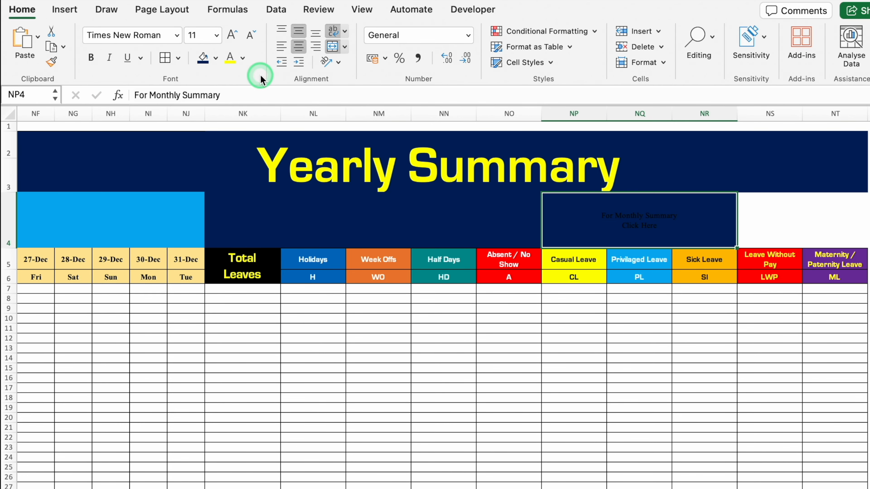
Format the For Monthly Summary text in NP4 as white, bold Eurostile
left_click(241, 58)
left_click(235, 120)
left_click(176, 35)
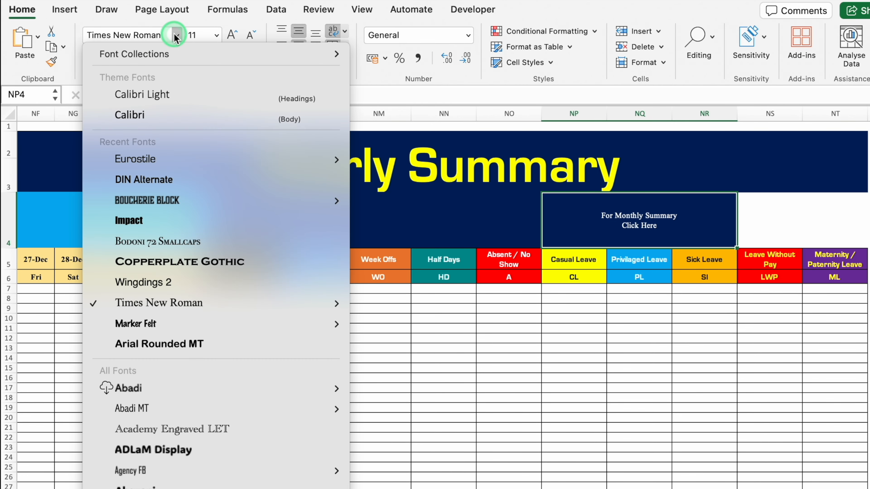
left_click(161, 159)
left_click(91, 57)
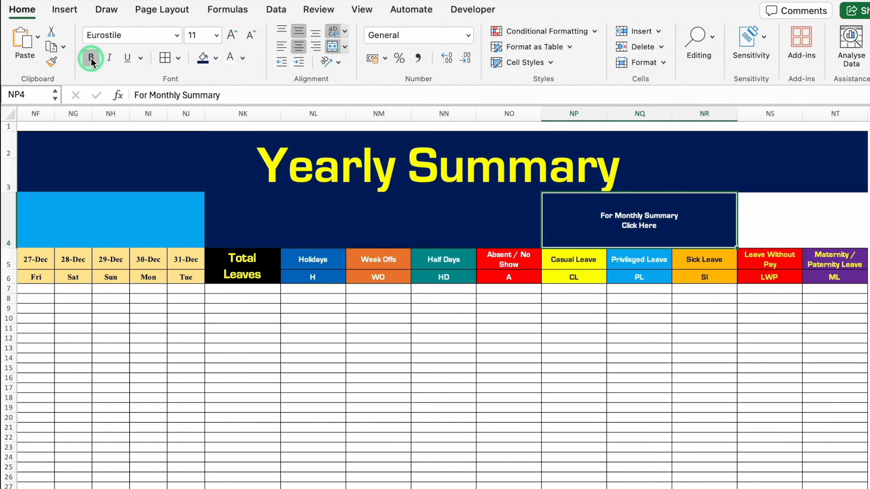
Enlarge the For Monthly Summary text until it nearly spans the width of its merged cell
left_click(233, 35)
left_click(232, 35)
left_click(233, 35)
left_click(233, 34)
left_click(233, 35)
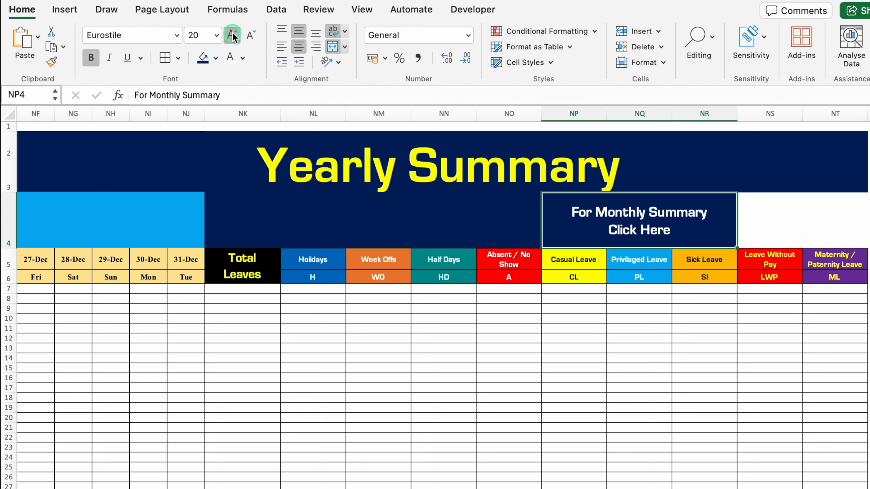
left_click(233, 35)
left_click(233, 35)
Merge and centre NS4:NT4, fill it with orange and set its font colour to black
left_click(766, 217)
left_click_drag(766, 216, 819, 216)
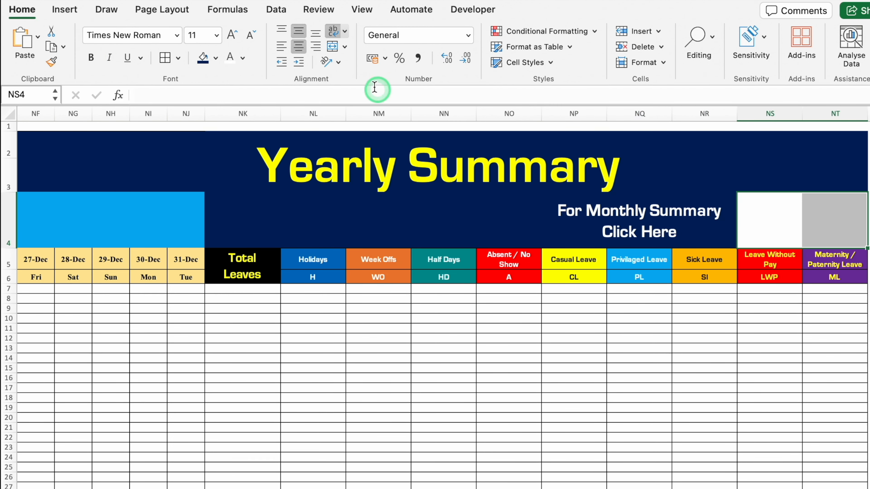
left_click(332, 47)
left_click(215, 57)
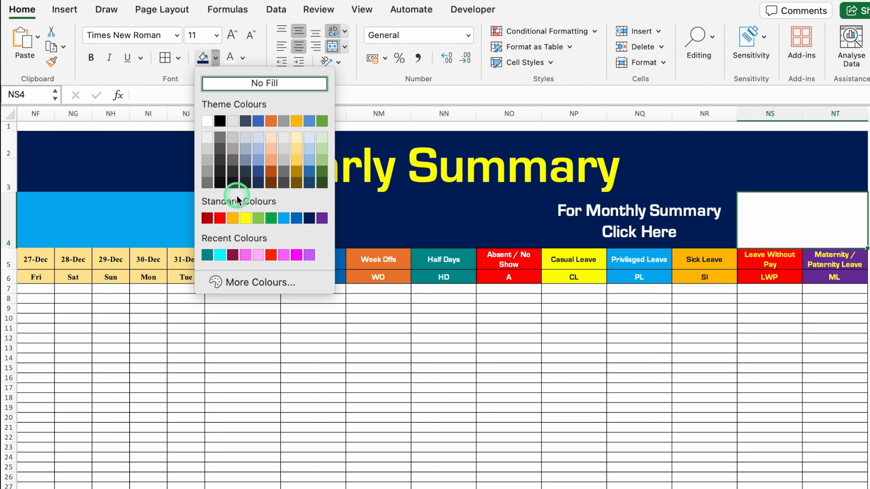
left_click(233, 218)
left_click(243, 58)
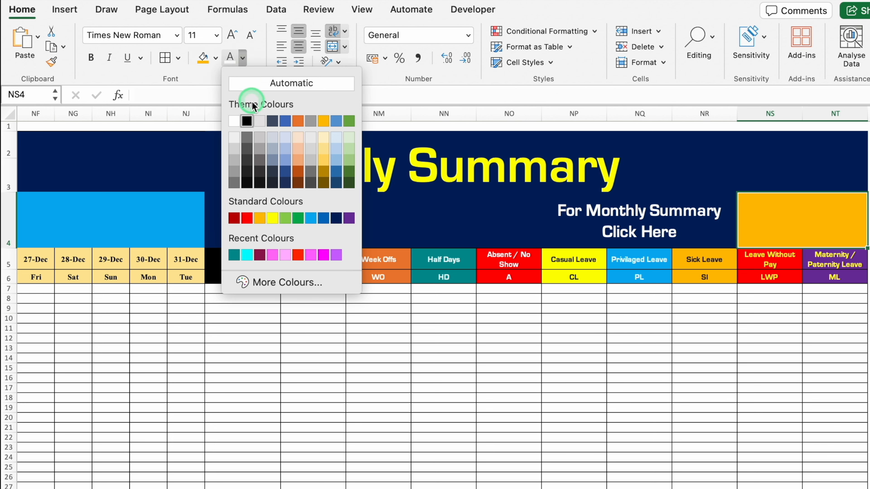
left_click(247, 120)
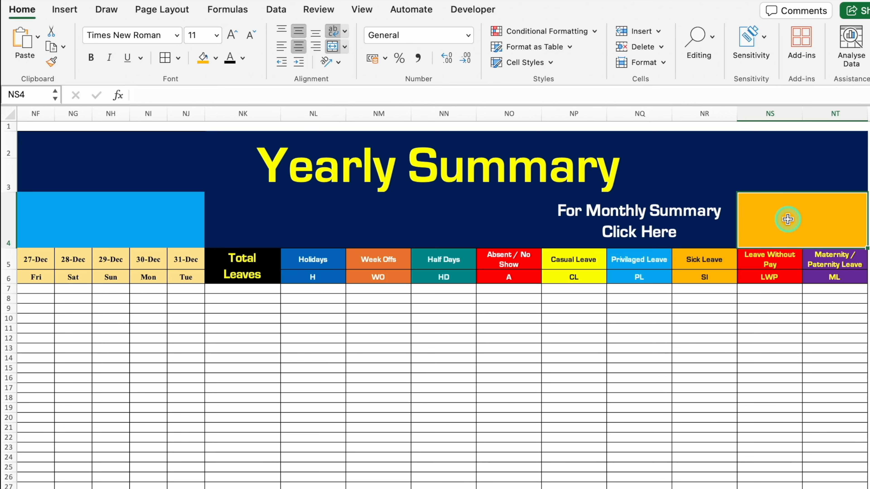
Enter the formula =COUNTIF($I7:$NJ7,NL$6) in cell NL7 beneath the Holidays heading
left_click(319, 291)
type("=co")
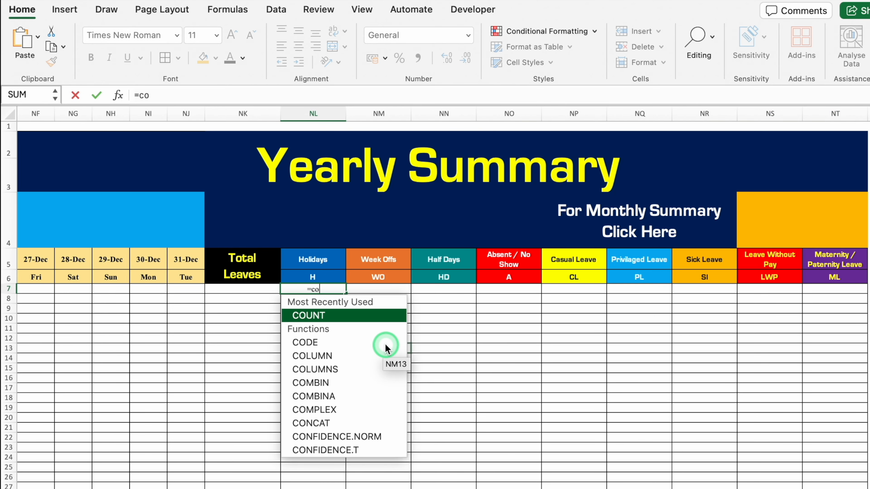
type("untif")
double_click(335, 317)
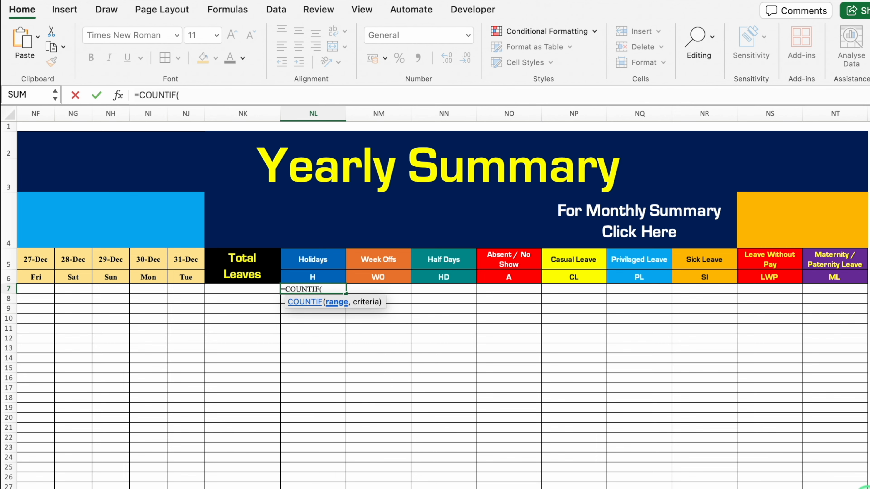
scroll(444, 299, "left", 15)
left_click_drag(634, 488, 462, 488)
left_click_drag(600, 289, 233, 287)
key("F4")
key("F4")
key("F4")
type(",")
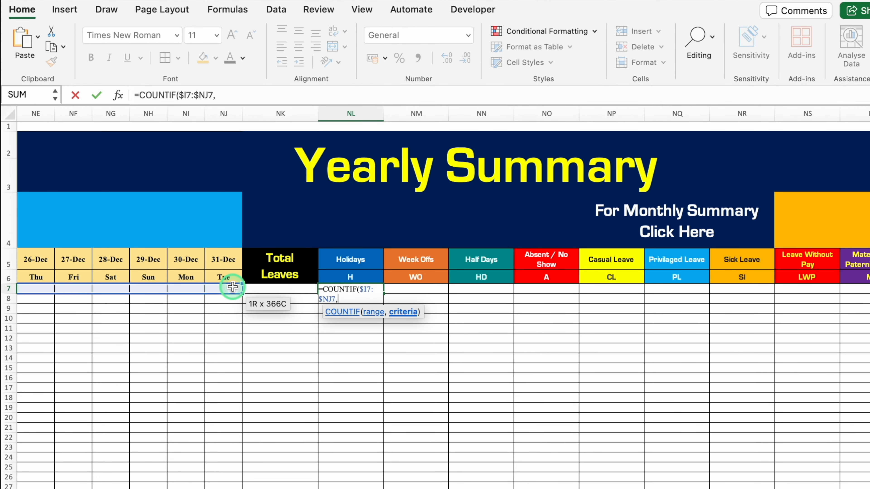
left_click(364, 277)
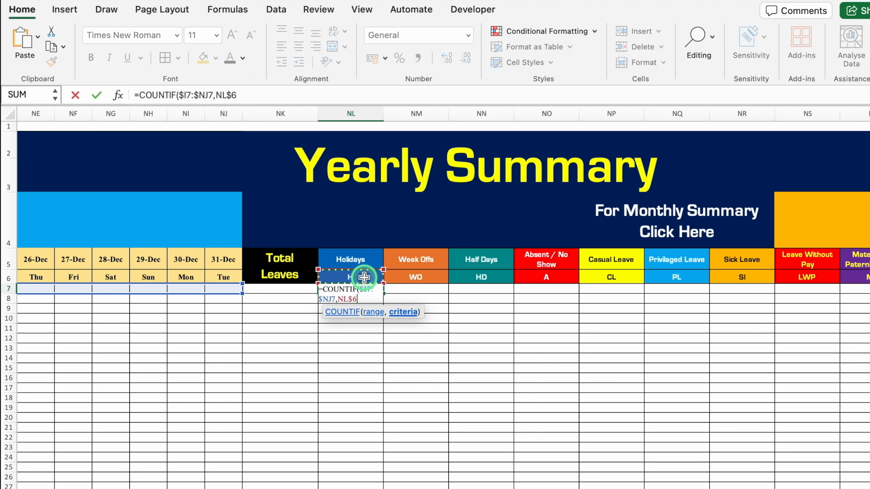
type(")")
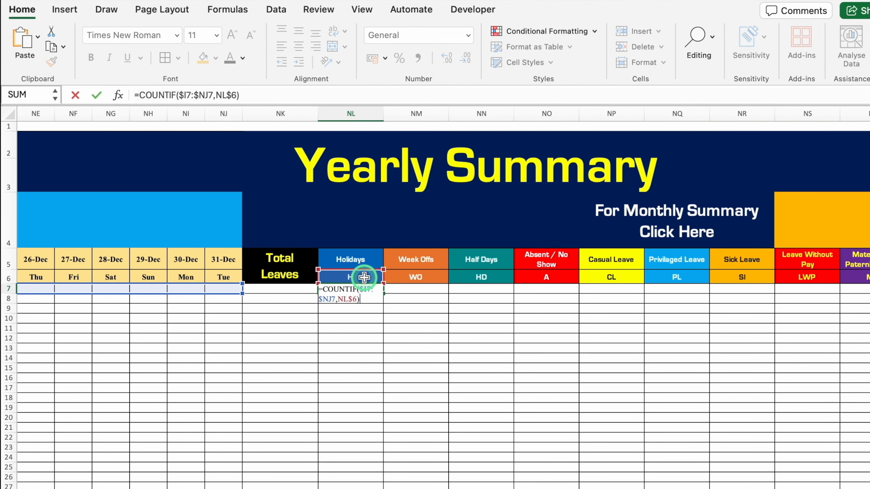
key("Return")
key("Up")
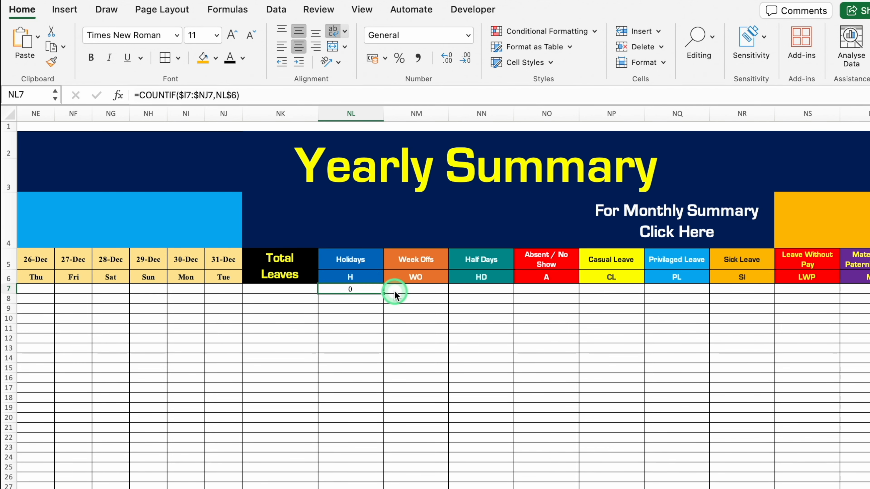
Apply the custom number format #;#;- to the holiday count in NL7
key("super+1")
left_click(295, 229)
left_click(414, 137)
left_click_drag(414, 136, 374, 138)
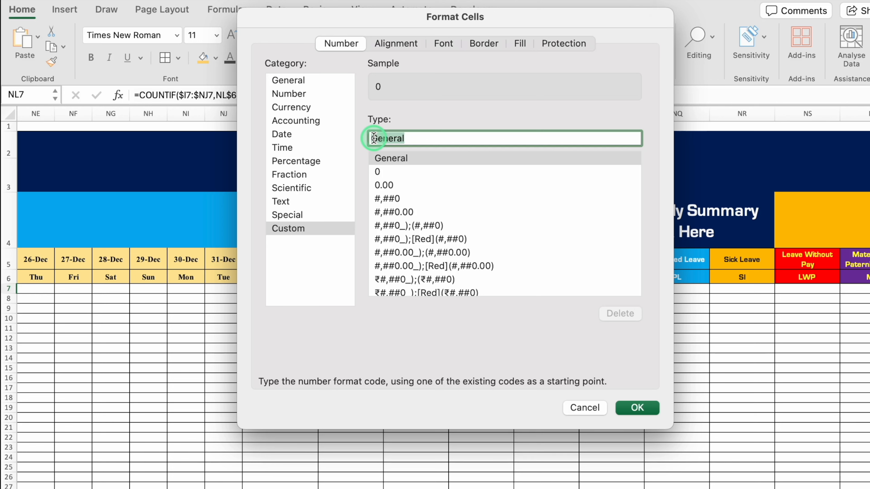
key("BackSpace")
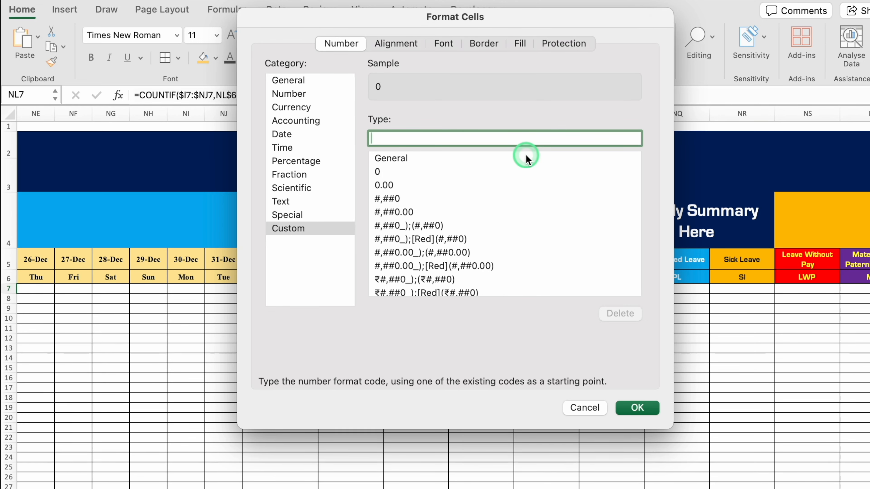
type("#;")
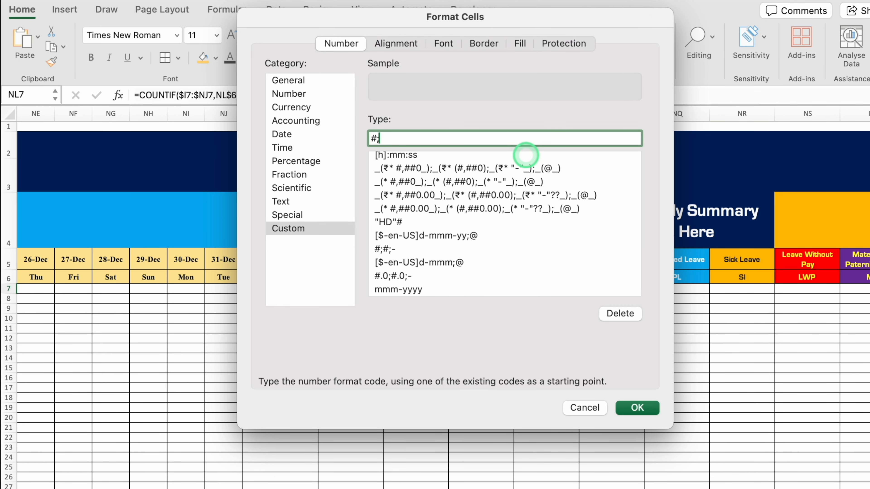
type("#;-")
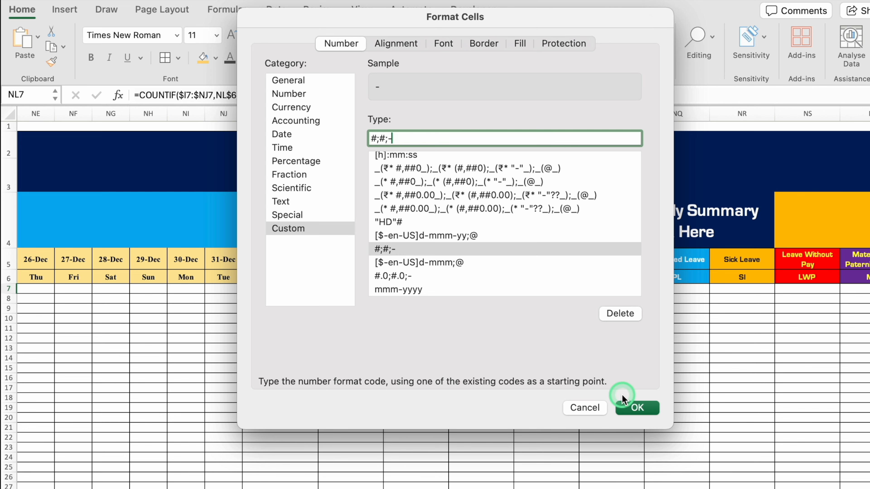
left_click(638, 409)
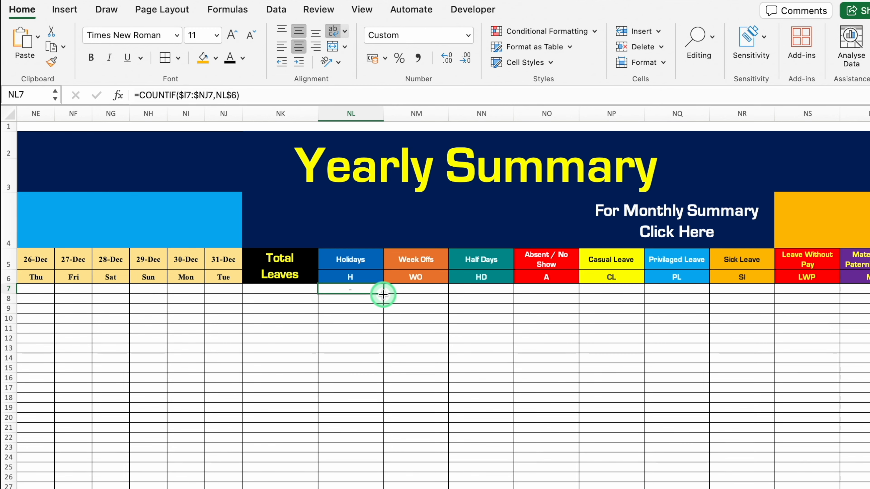
Copy the COUNTIF formula from NL7 down to row 31 and across all leave types to column NT
scroll(383, 295, "down", 1)
left_click_drag(346, 274, 353, 486)
key("Right")
scroll(354, 480, "left", 1)
scroll(354, 480, "down", 3)
left_click_drag(343, 217, 818, 450)
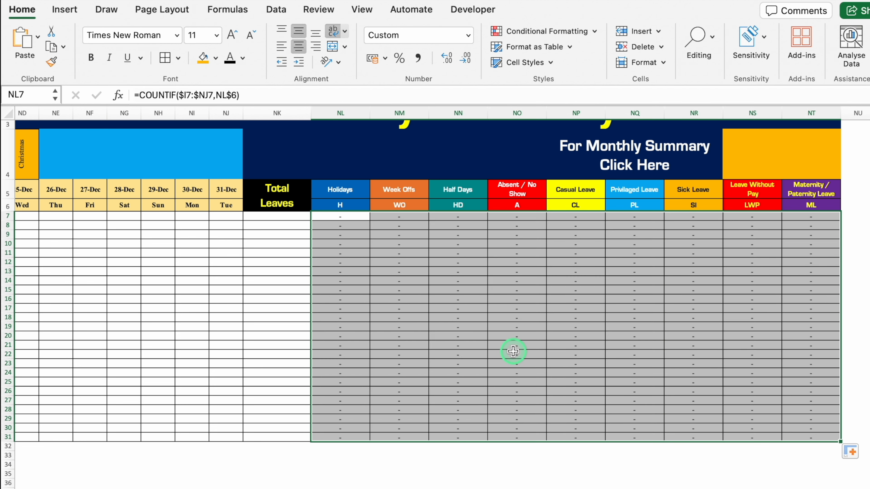
Enter the formula =SUM(NO7:NT7) in cell NK7 beneath the Total Leaves heading
left_click(287, 216)
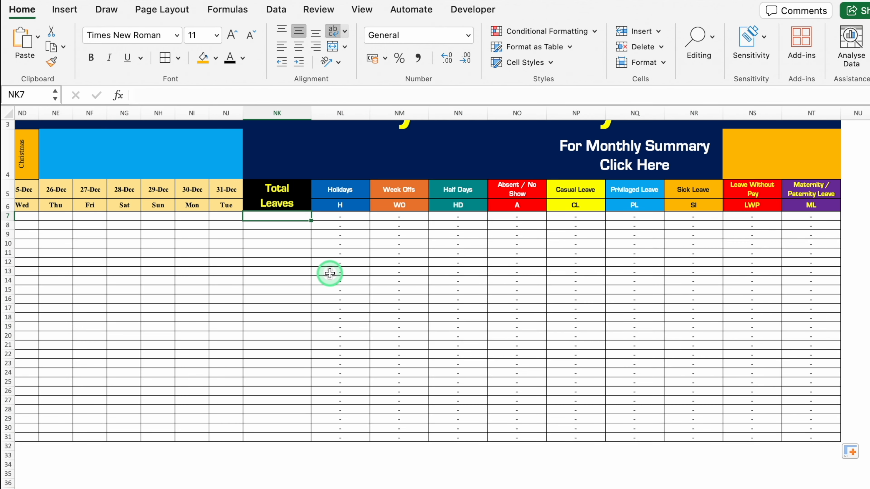
type("=sum")
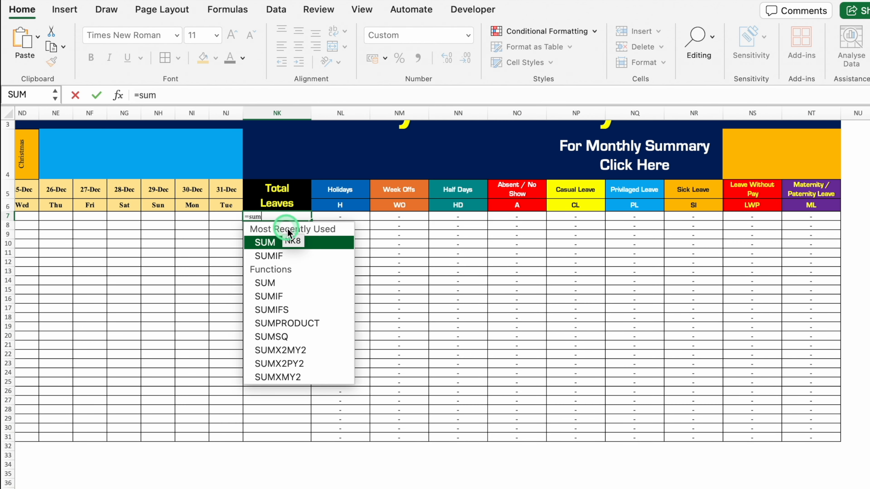
double_click(317, 242)
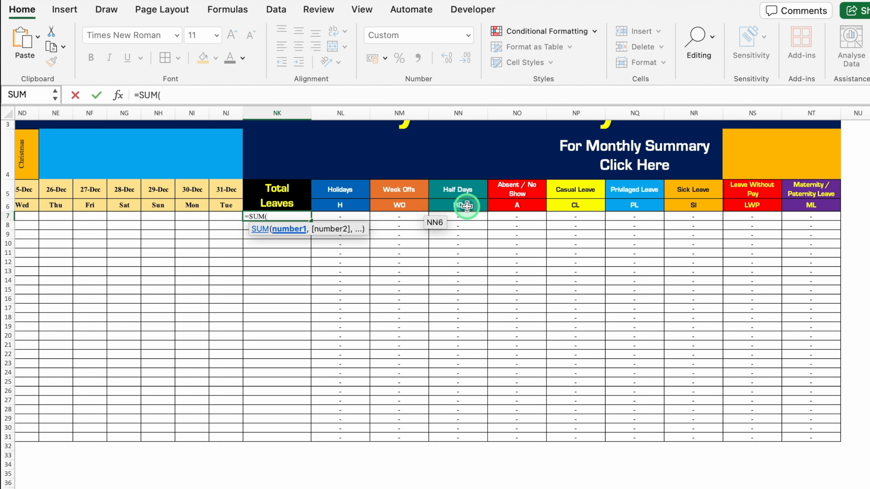
left_click_drag(524, 216, 808, 215)
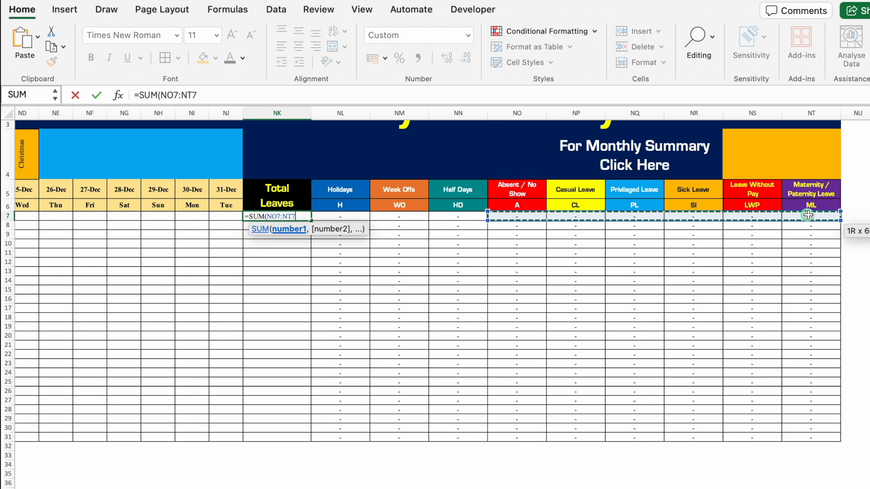
type(")")
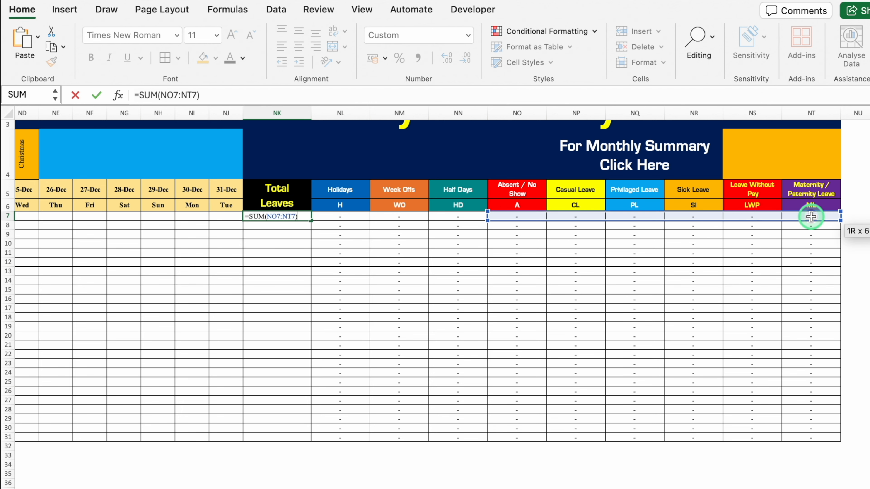
key("Return")
Centre the total in NK7 and fill its formula down to NK31
left_click(292, 215)
left_click(296, 52)
left_click_drag(310, 221, 309, 439)
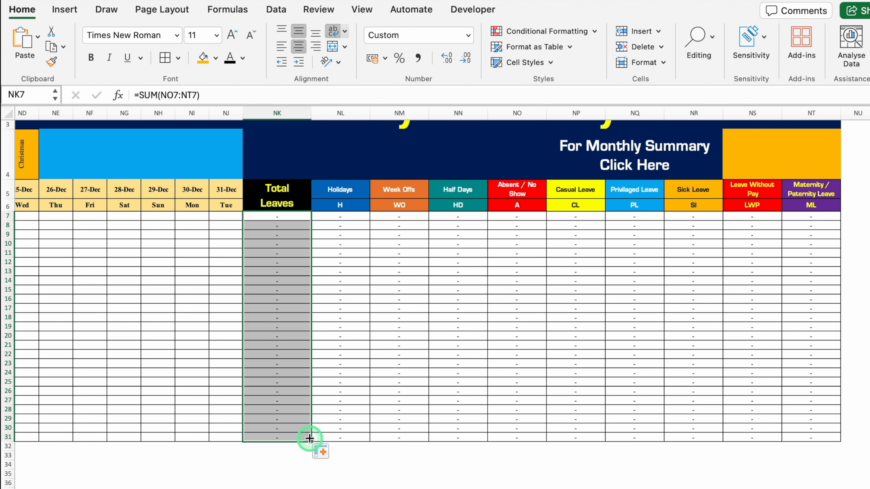
Change the Half Days formula in NN7 to =COUNTIF($I7:$NJ7,NN$6)/2 so each half day counts as 0.5
left_click(469, 219)
left_click(295, 95)
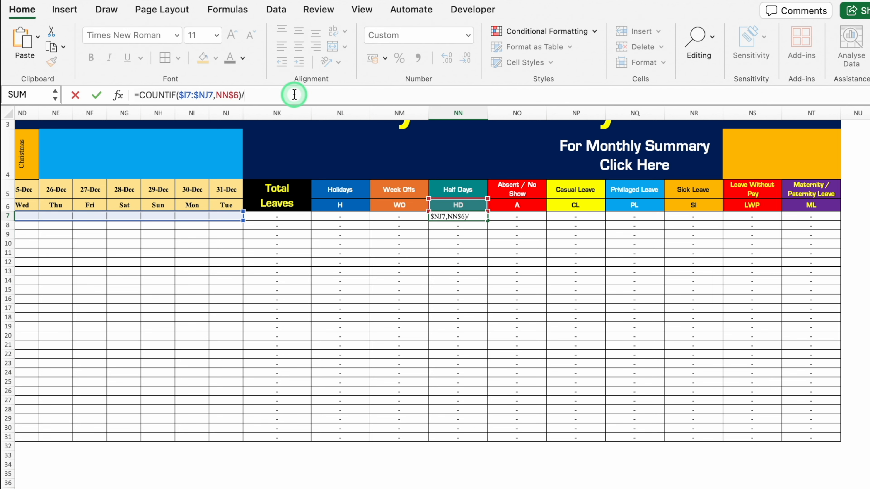
key("Return")
left_click(460, 215)
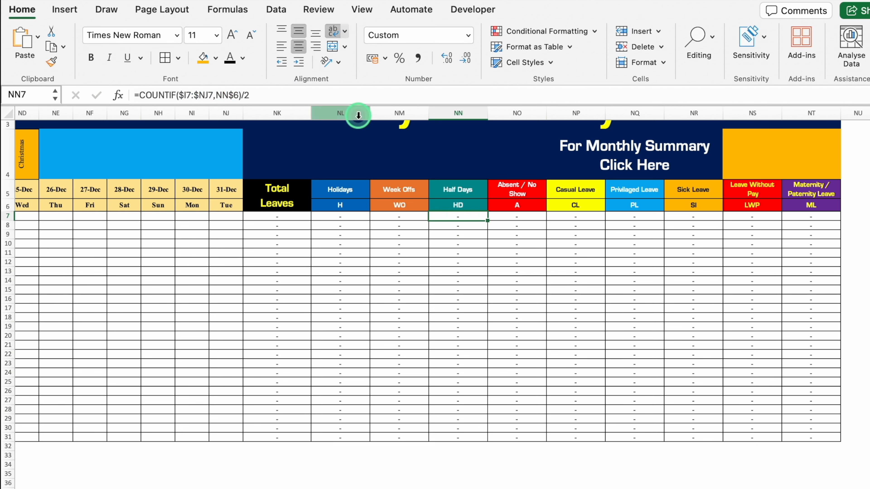
Test the Half Days formula by entering HD under 29-Dec in NH7, and clear the entry
left_click(158, 216)
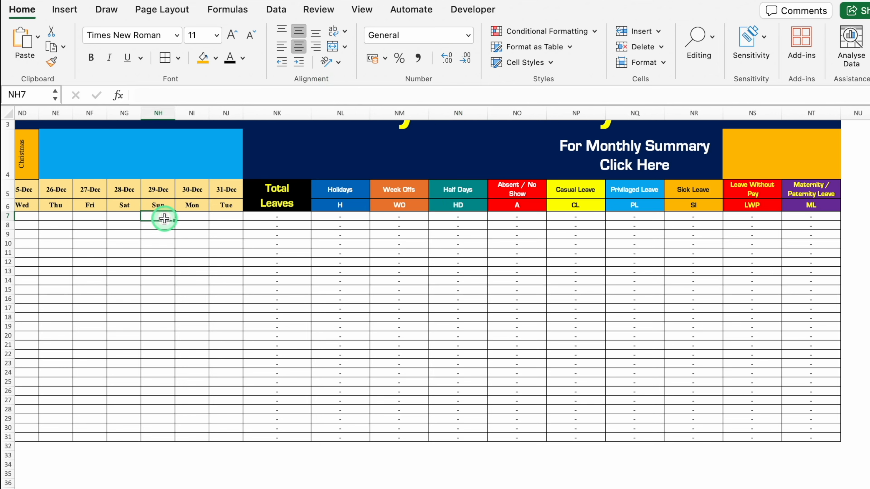
type("H")
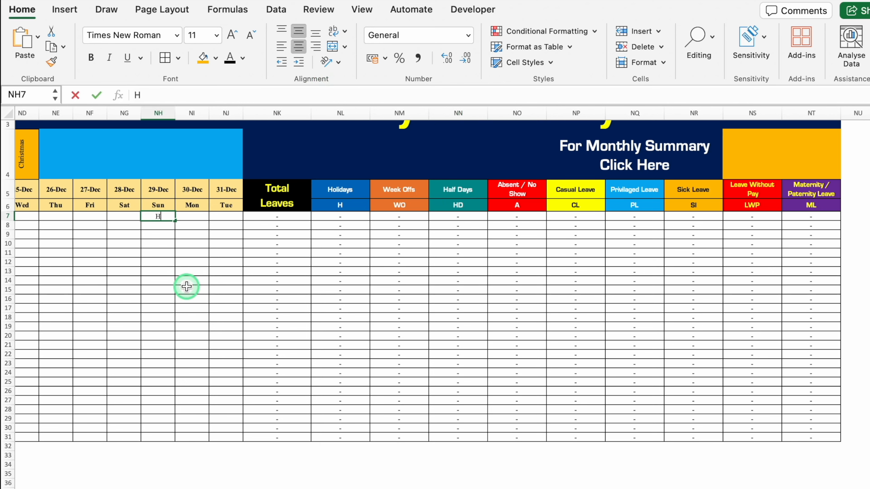
type("D")
key("Return")
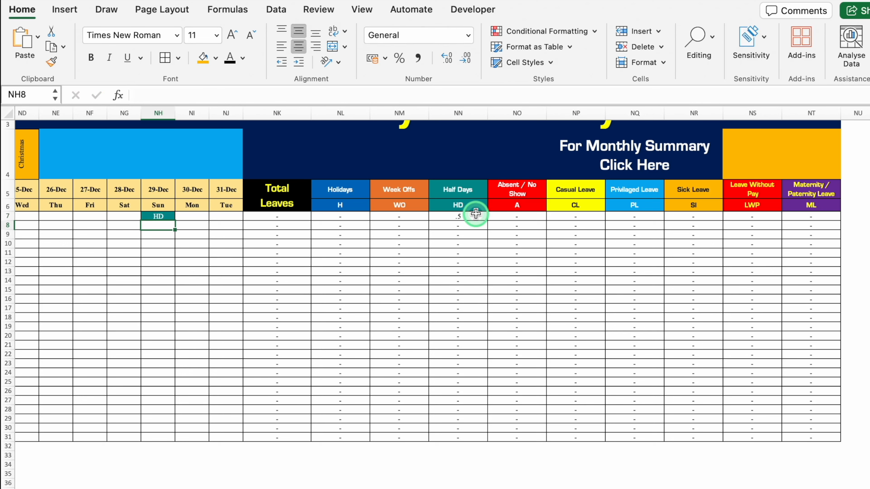
key("Up")
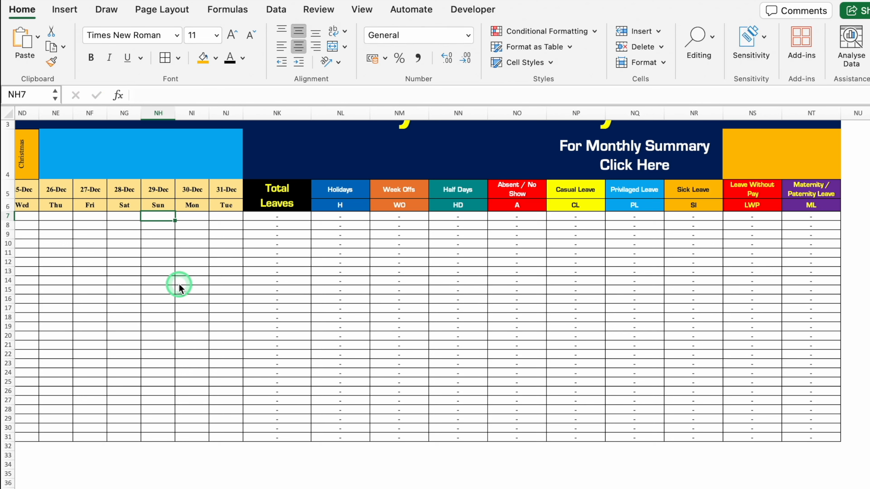
Fill the Half Days formula from NN7 down to NN31
left_click(482, 218)
left_click_drag(485, 222, 490, 440)
left_click(502, 466)
Start a data validation rule of type List for all daily calendar cells, I7:NJ31
scroll(503, 467, "left", 20)
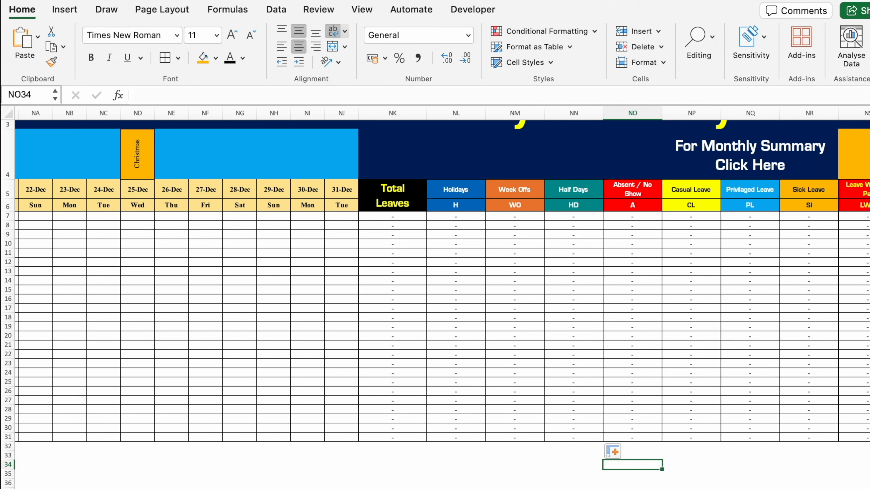
scroll(442, 301, "right", 5)
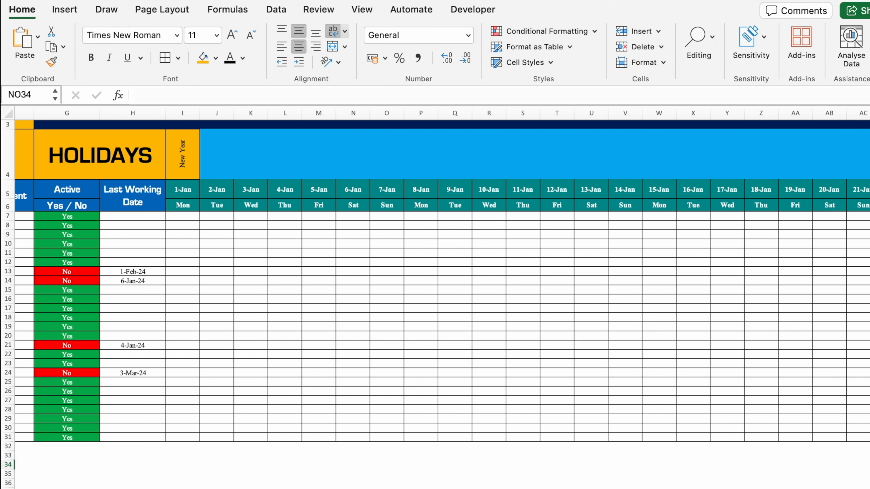
scroll(442, 301, "up", 2)
left_click(189, 271)
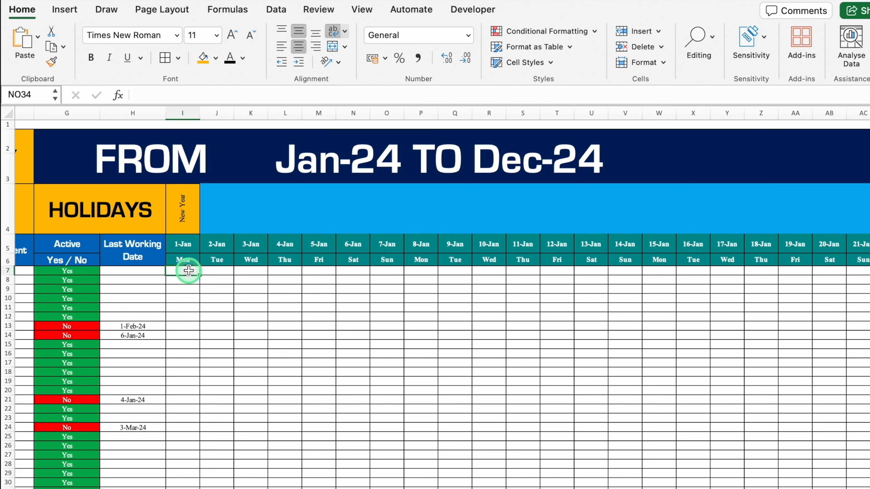
left_click_drag(188, 271, 448, 487)
left_click(276, 9)
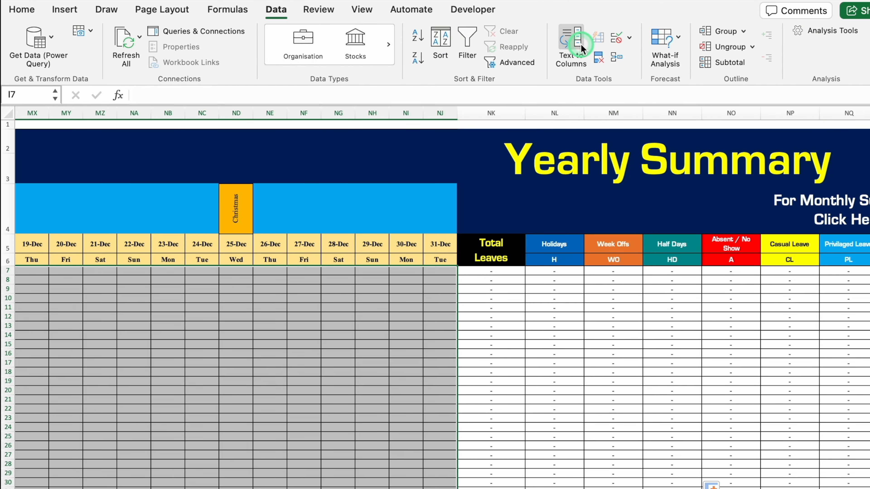
left_click(630, 41)
left_click(659, 57)
left_click(451, 136)
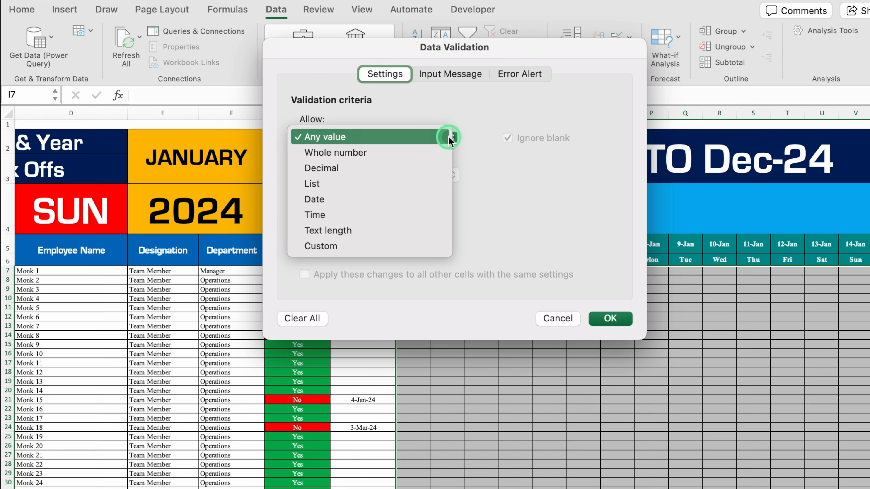
left_click(373, 184)
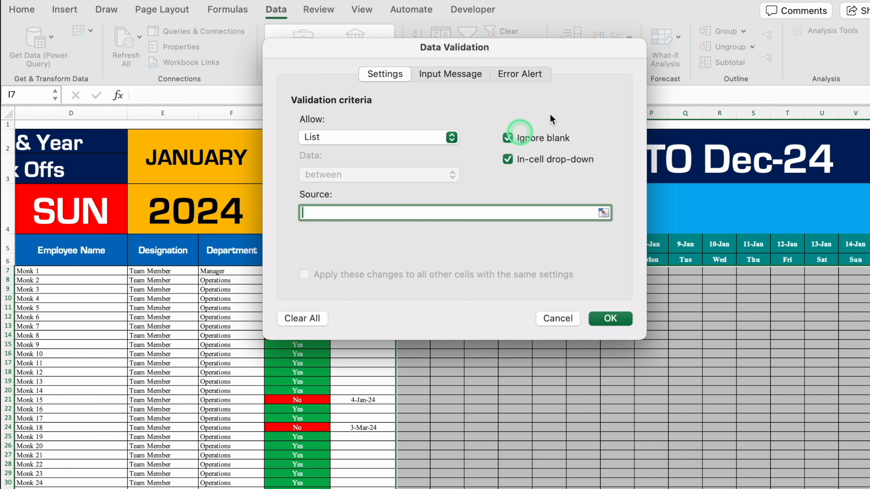
Use the leave codes H to ML in row 6 of the yearly summary as the list source and apply the validation
left_click_drag(591, 49, 371, 77)
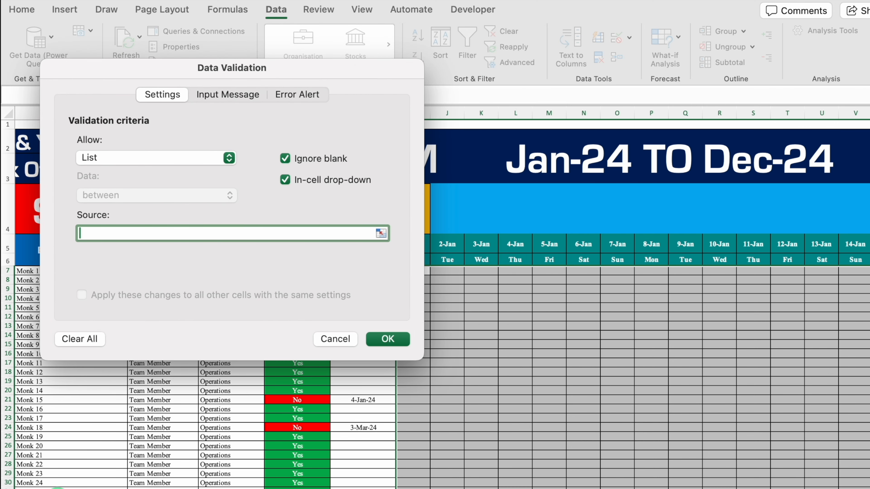
scroll(648, 343, "right", 20)
scroll(853, 485, "right", 5)
left_click_drag(489, 260, 847, 260)
left_click(388, 339)
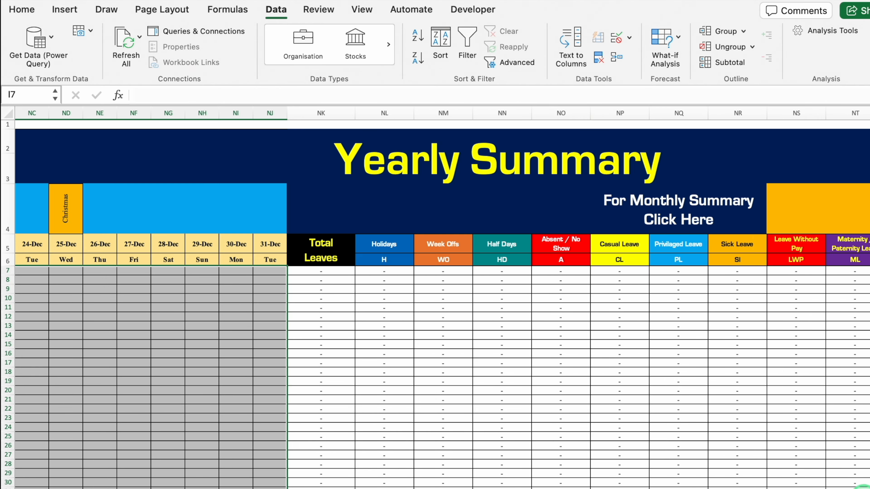
Test the leave code drop-down by choosing WO in I7 and I8 under 1-Jan, and clear both entries
scroll(388, 475, "left", 20)
left_click(245, 273)
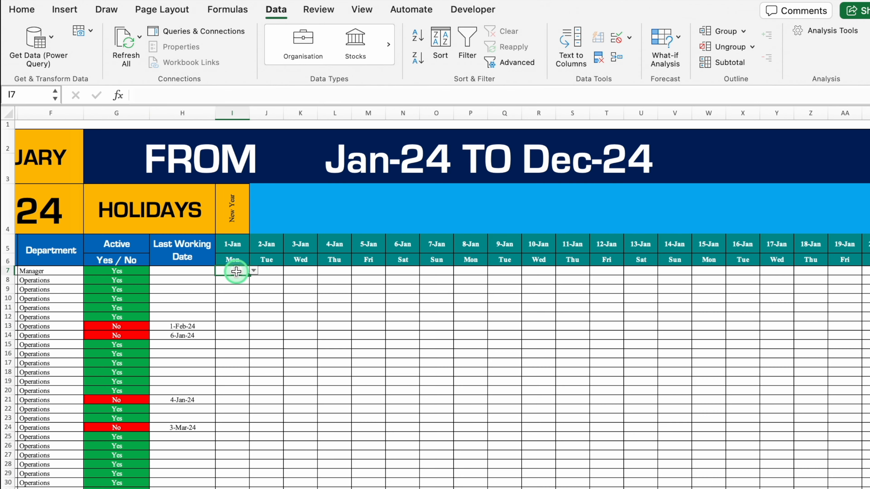
left_click(254, 274)
left_click(231, 297)
left_click(250, 281)
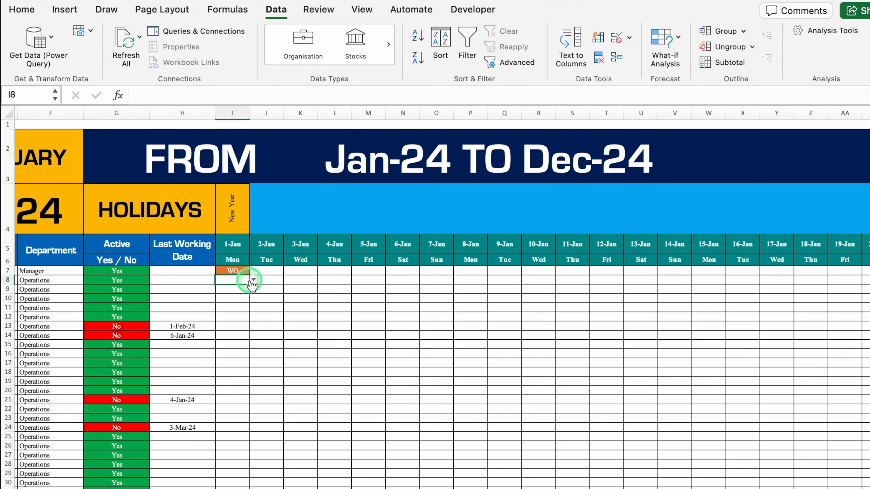
left_click(254, 281)
left_click(231, 307)
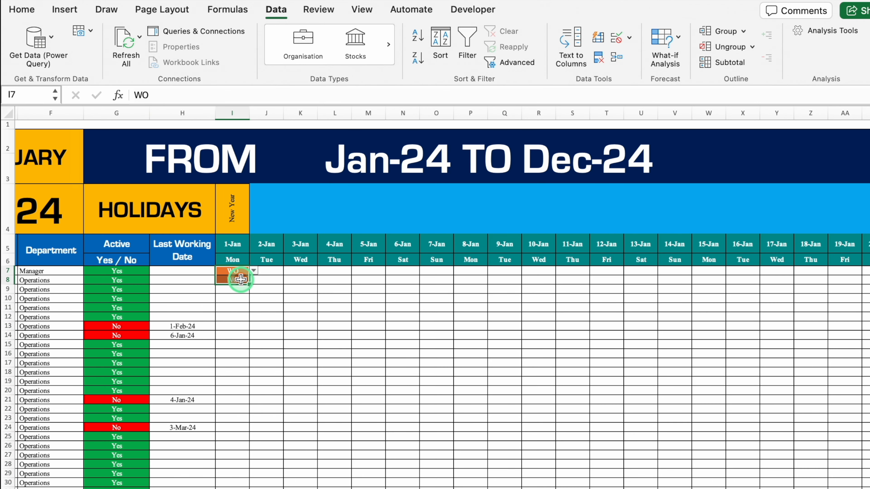
key("Delete")
Start a Classic conditional formatting rule for the calendar cells I7:NJ31 that uses a formula to determine which cells to format
left_click(237, 272)
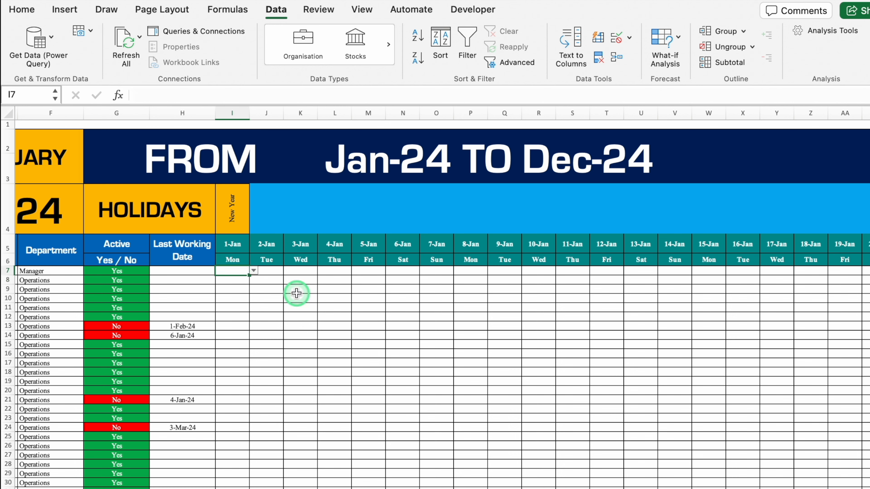
left_click_drag(233, 273, 869, 488)
scroll(593, 481, "left", 20)
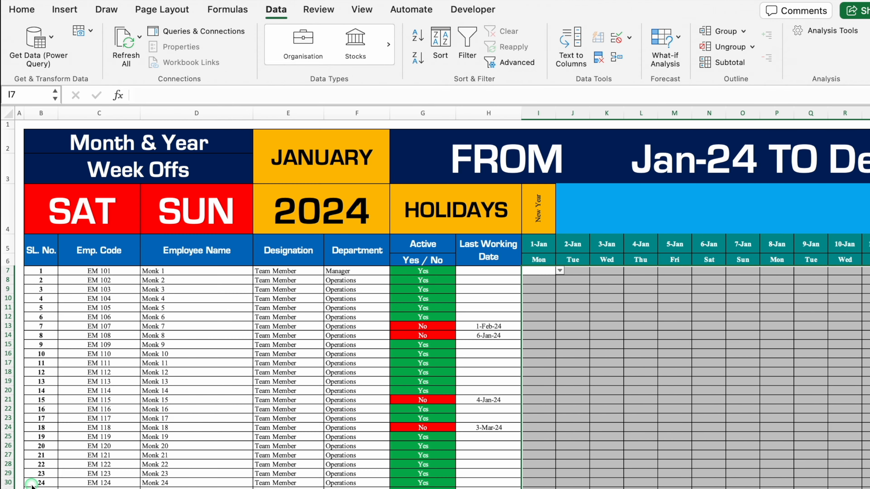
left_click(21, 10)
left_click(540, 32)
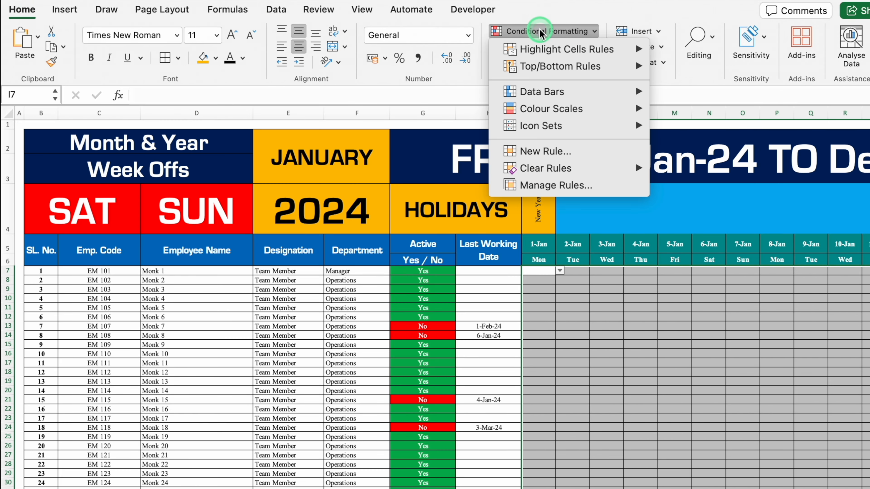
left_click(569, 150)
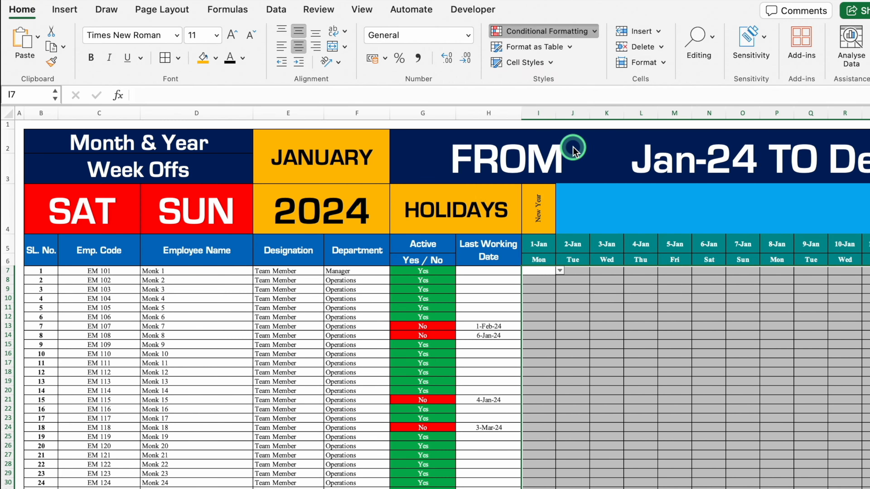
left_click(445, 109)
left_click(394, 171)
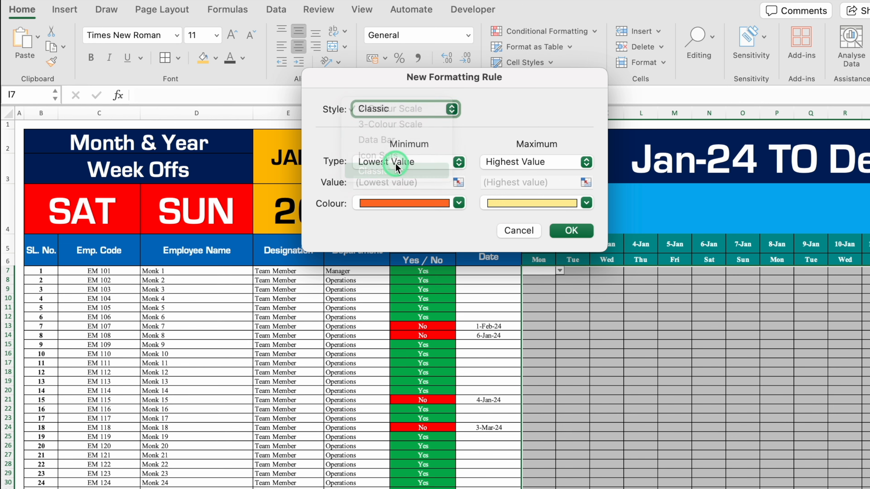
left_click(465, 148)
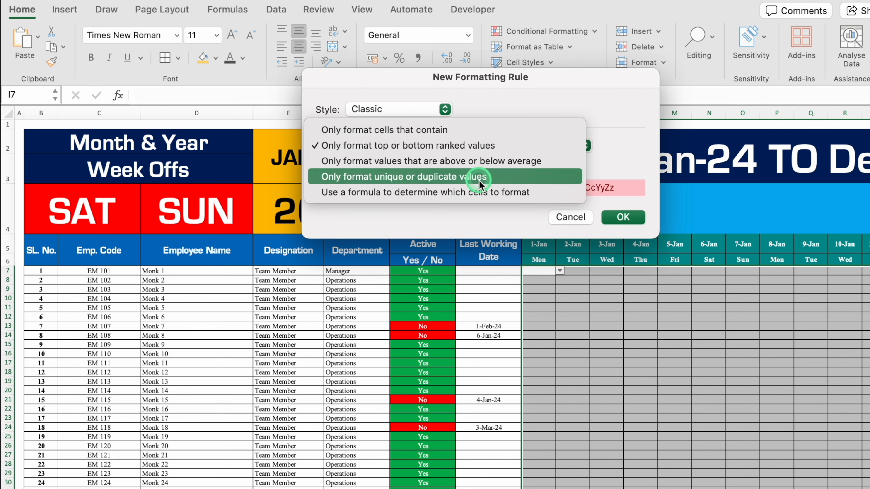
left_click(484, 197)
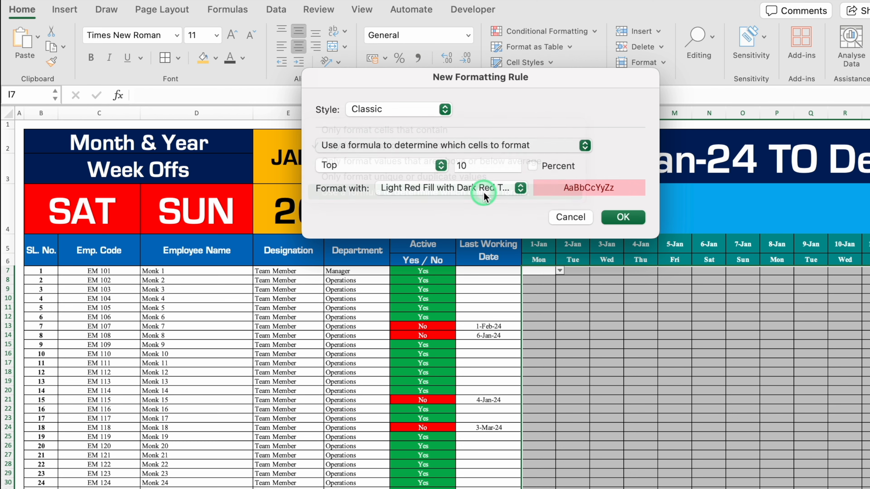
left_click(462, 166)
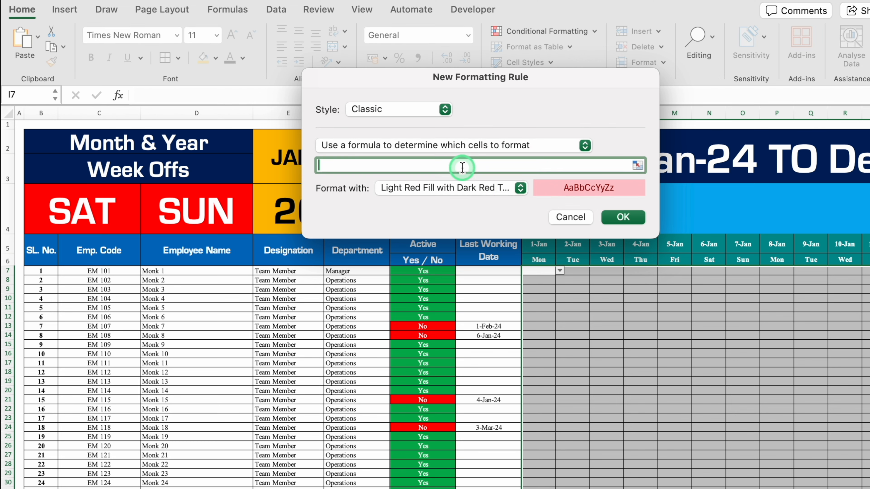
Enter the rule formula =I$6=$B$4 to compare each weekday with the first week-off day
left_click_drag(549, 85, 520, 45)
left_click(546, 258)
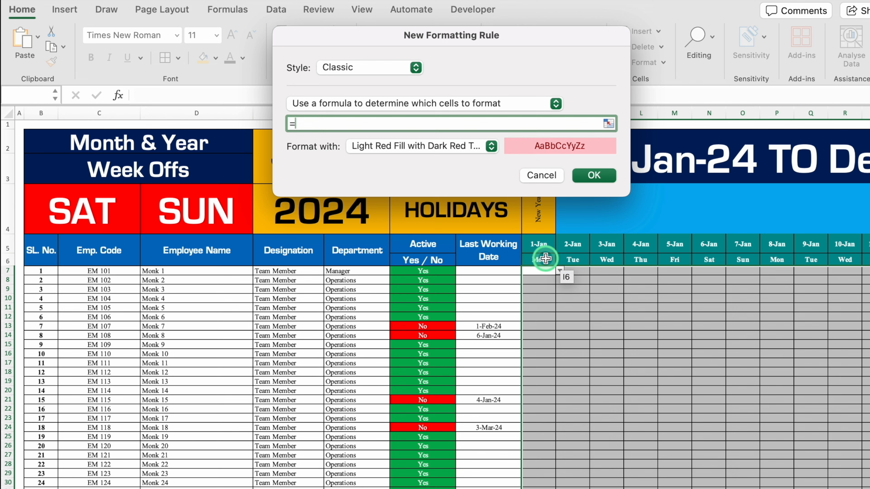
left_click(301, 126)
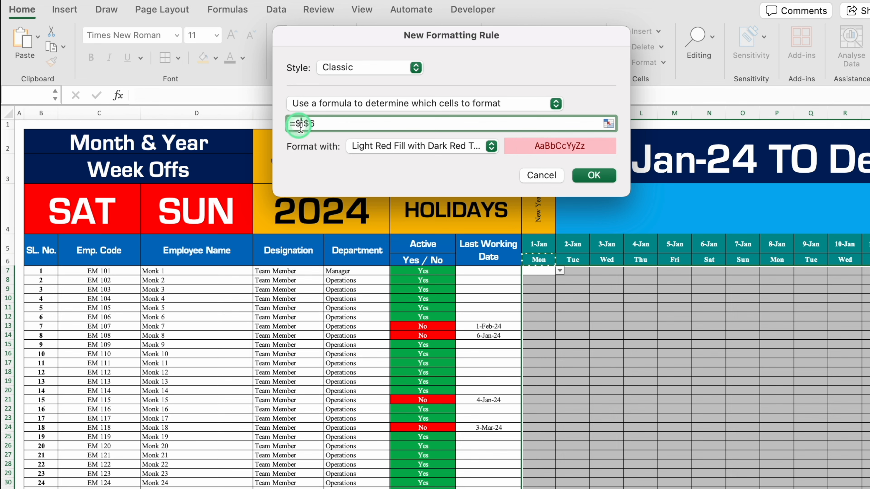
key("BackSpace")
left_click(353, 126)
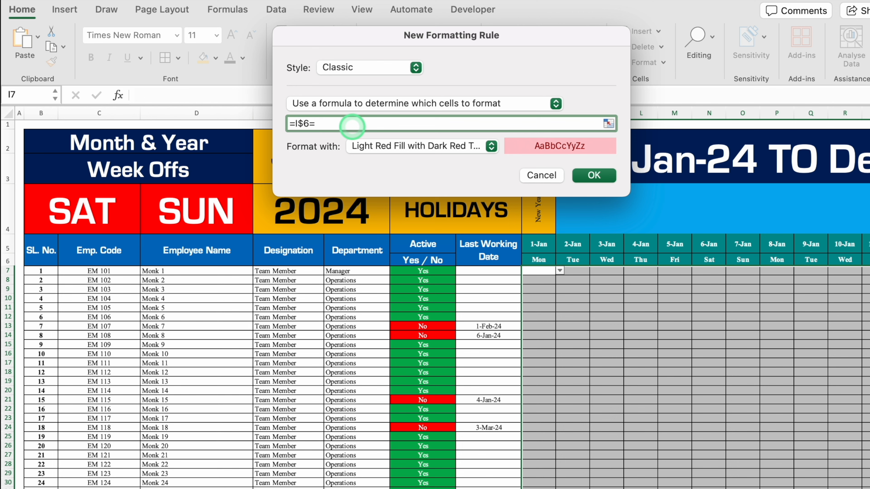
left_click(79, 221)
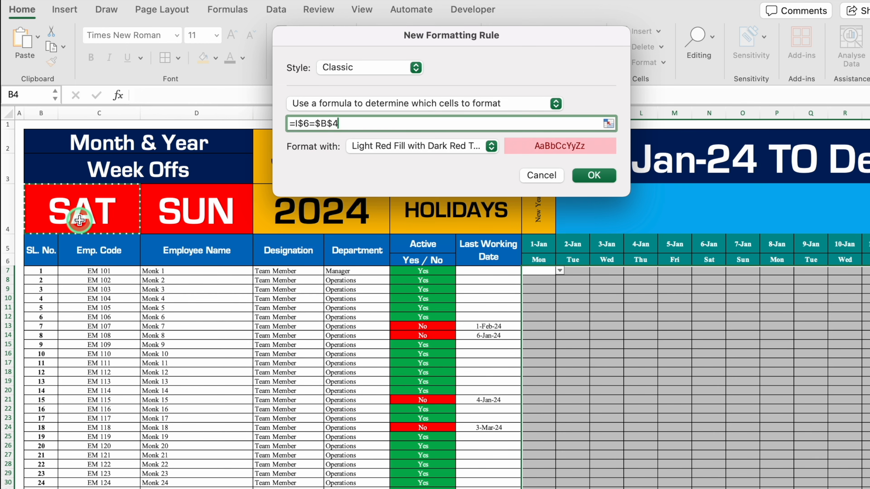
Give the rule a customised format with red fill and white font, and apply it to the calendar
left_click(491, 145)
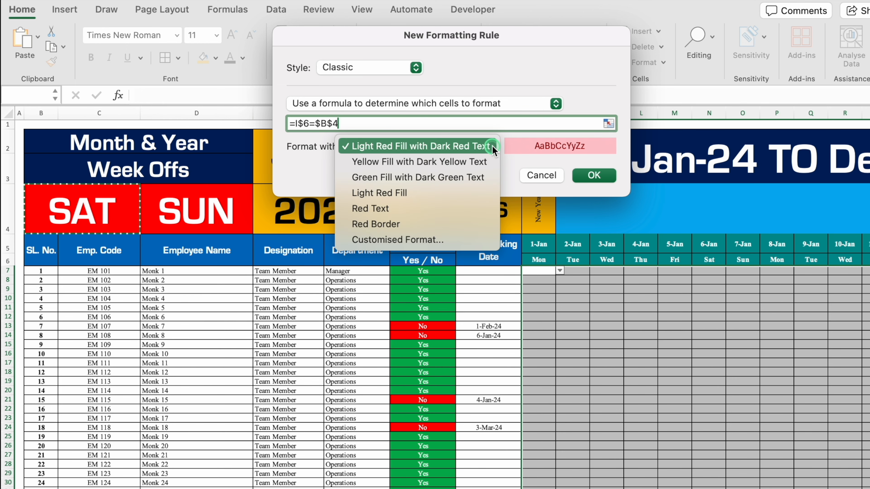
left_click(454, 240)
left_click(522, 44)
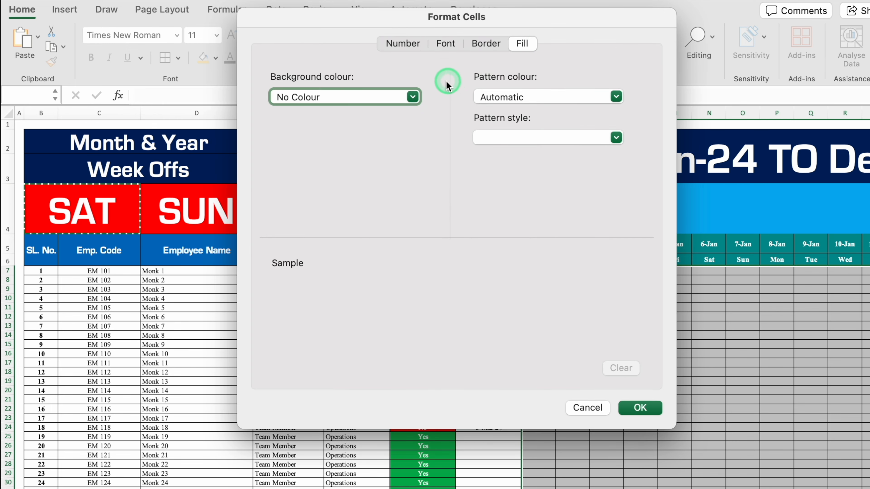
left_click(414, 97)
left_click(296, 257)
left_click(446, 43)
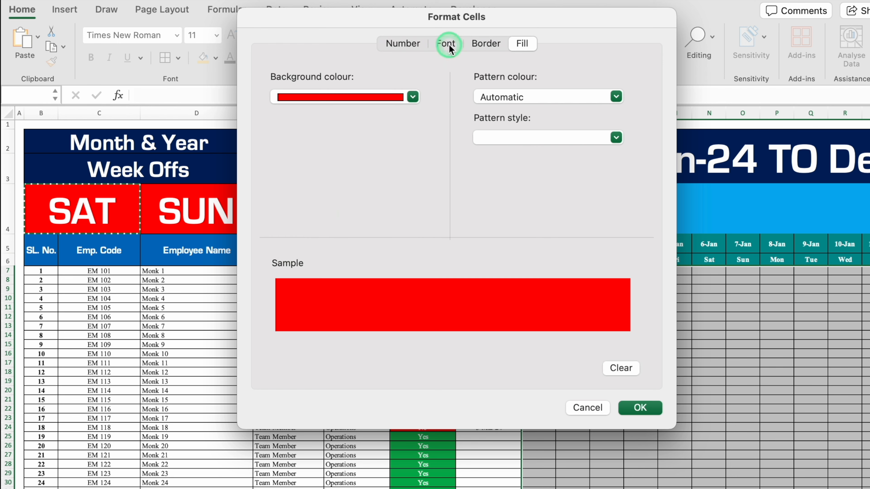
left_click(500, 132)
left_click(548, 207)
left_click(481, 270)
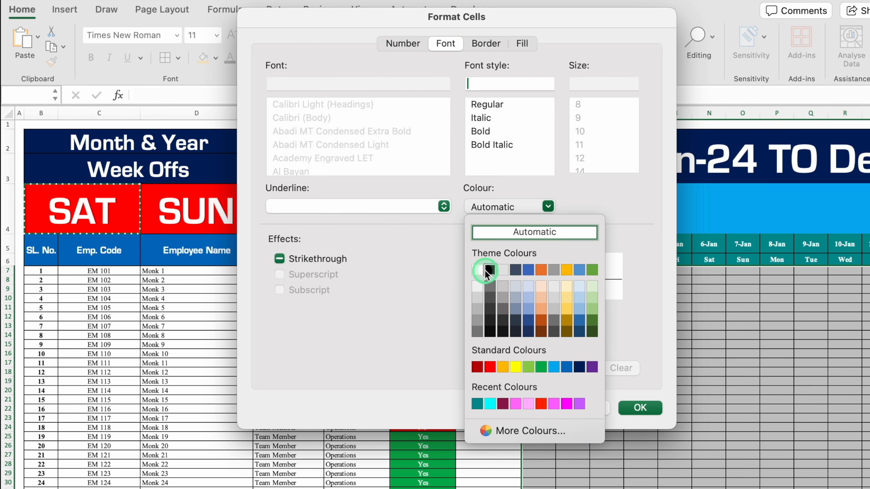
left_click(639, 408)
left_click(602, 176)
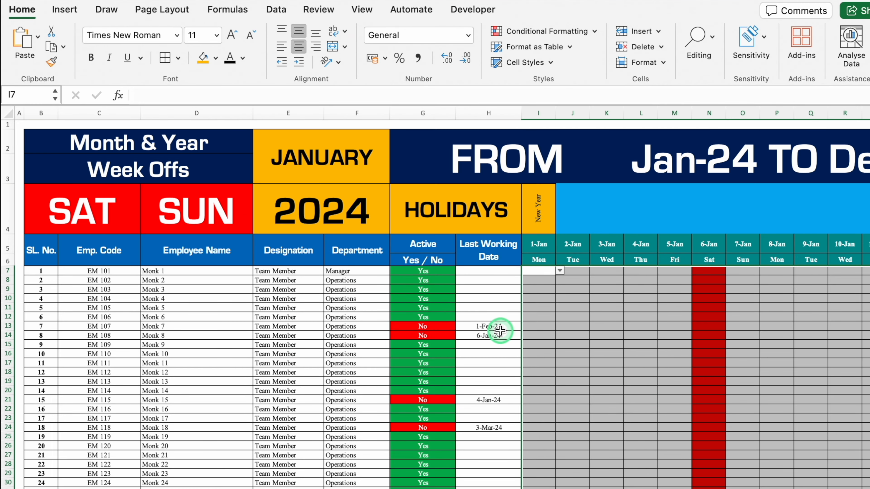
Duplicate the =I$6=$B$4 formatting rule in the conditional formatting rules manager
left_click(562, 31)
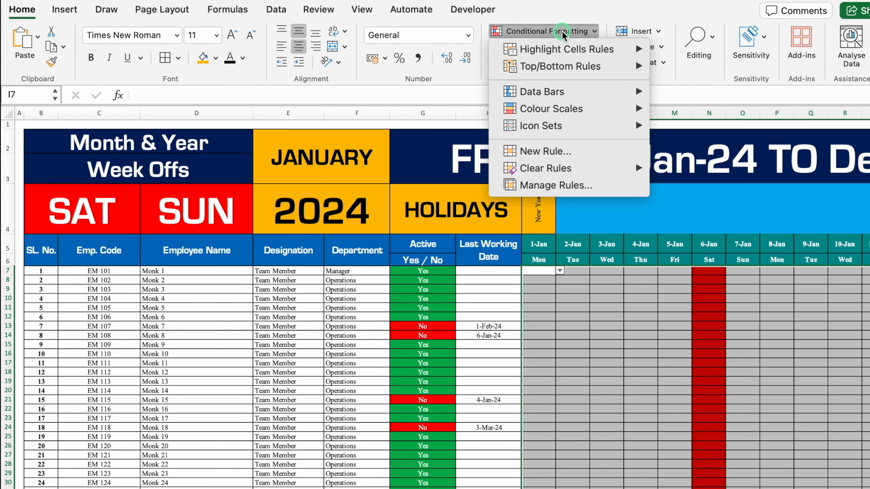
left_click(535, 186)
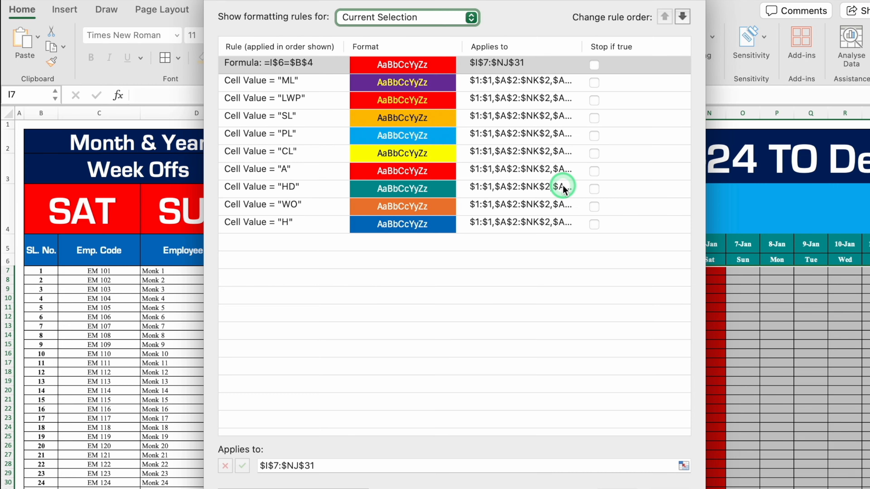
left_click(298, 66)
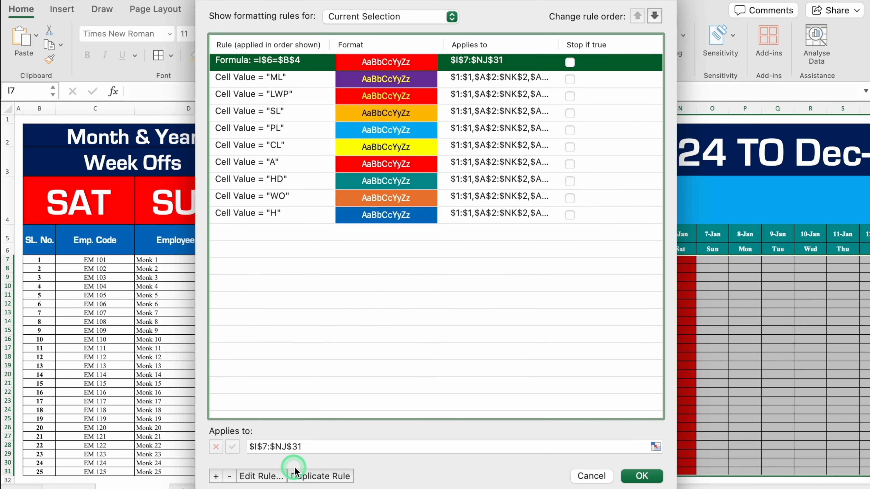
left_click(301, 476)
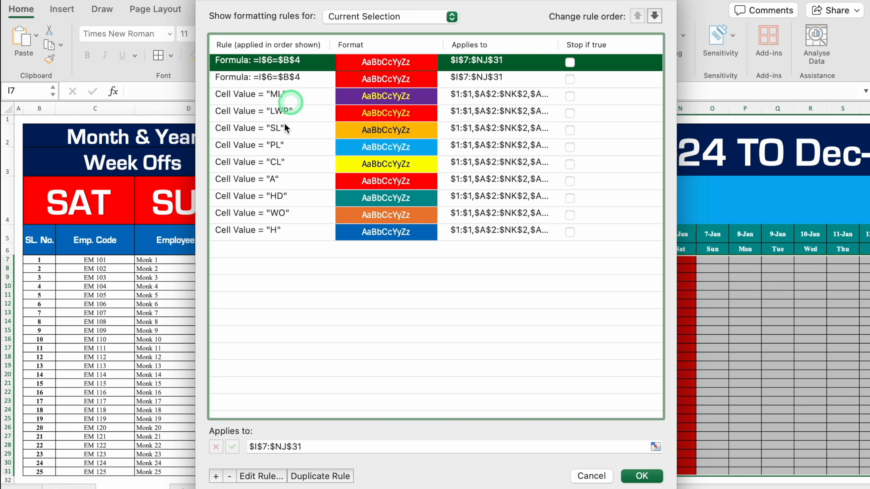
Change the duplicated rule's formula to =I$6=$D$4 so it matches the second week-off day
left_click(266, 477)
left_click(305, 162)
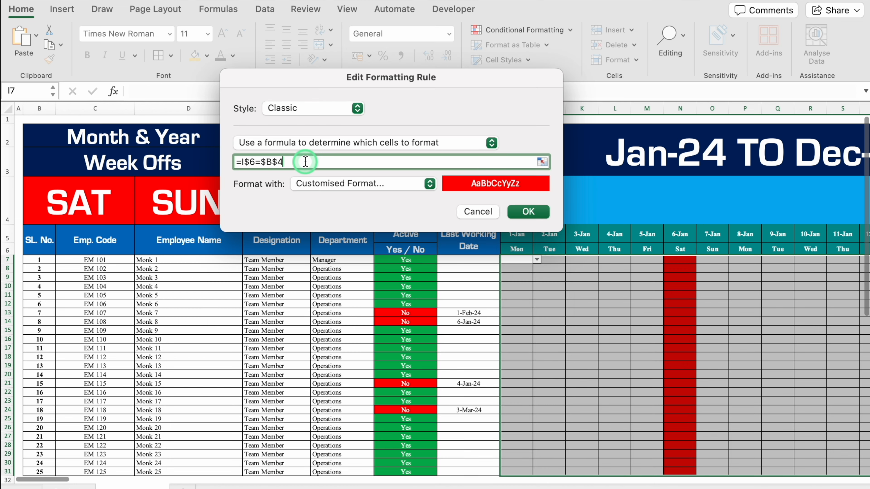
left_click_drag(306, 82, 395, 89)
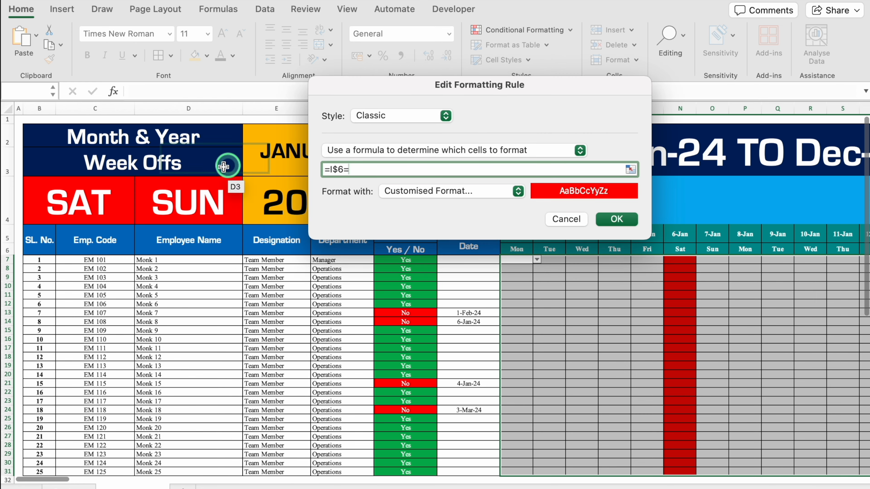
left_click(186, 193)
left_click(615, 220)
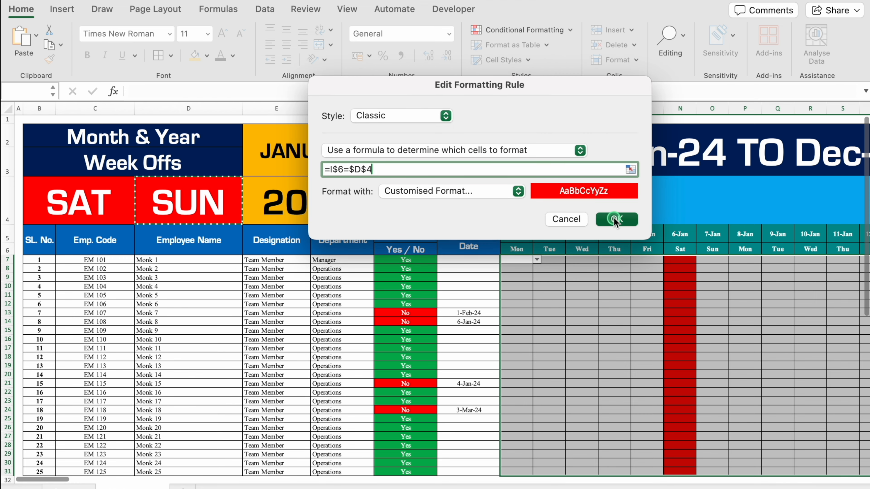
Apply the edited week-off rules and create a new Classic calendar rule that uses a formula to determine which cells to format
left_click(639, 486)
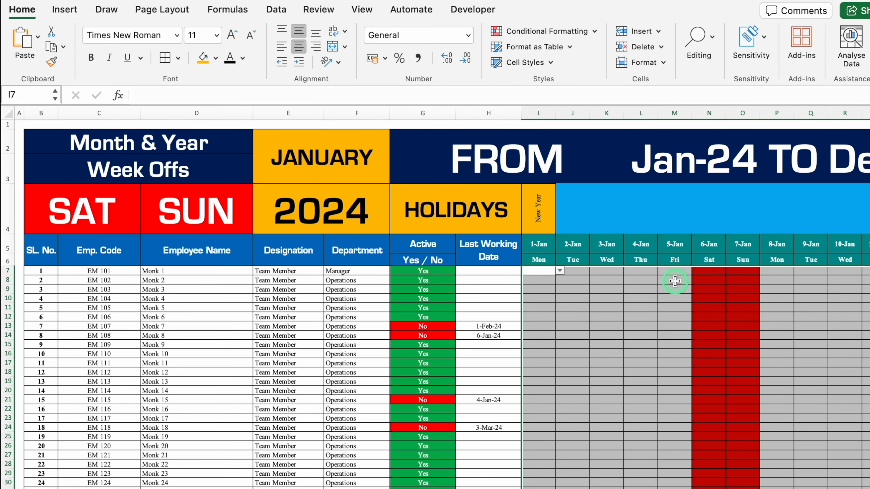
left_click(562, 31)
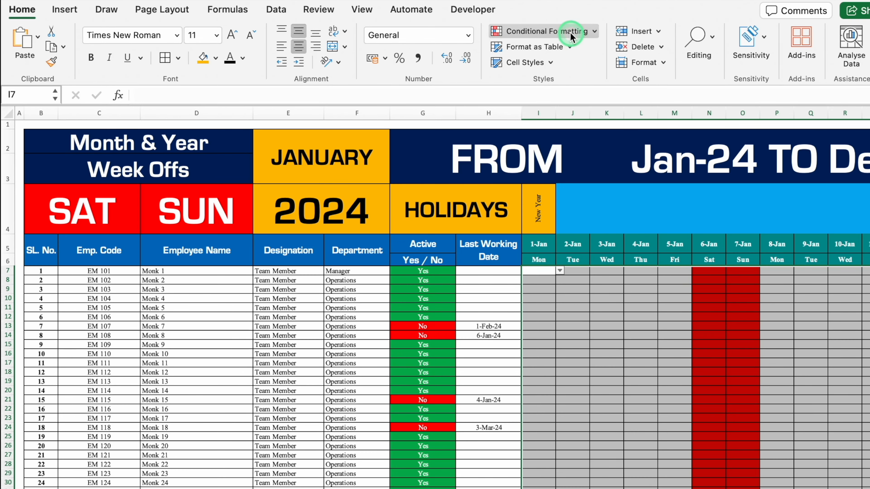
left_click(559, 152)
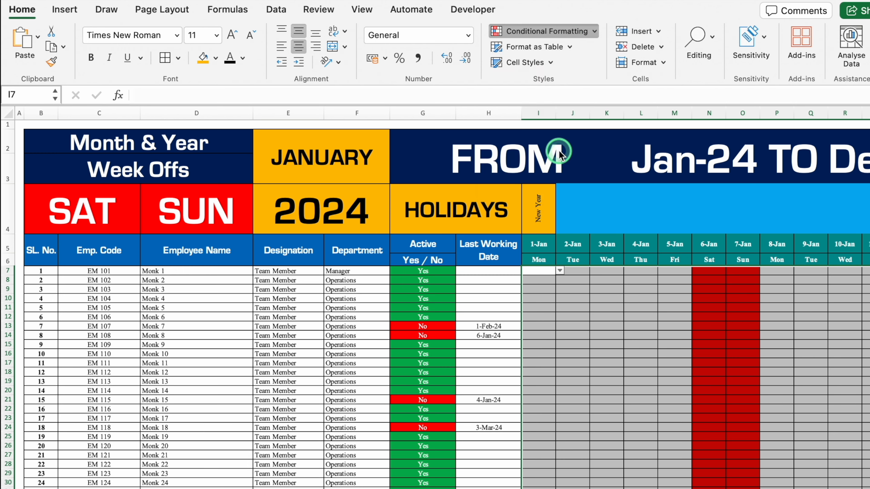
left_click(451, 109)
left_click(398, 171)
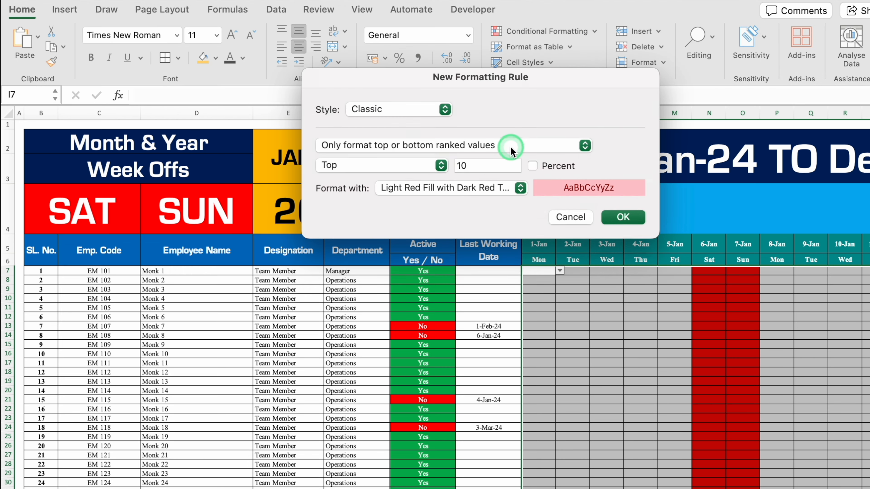
left_click(505, 146)
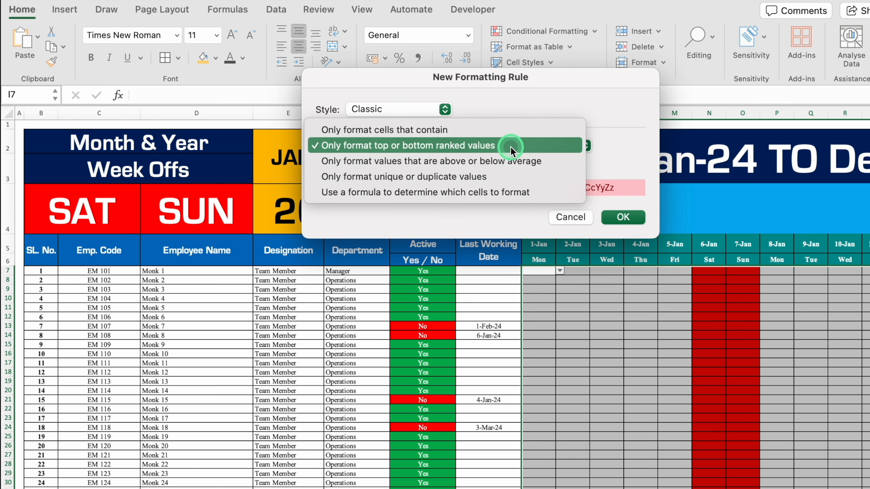
left_click(521, 194)
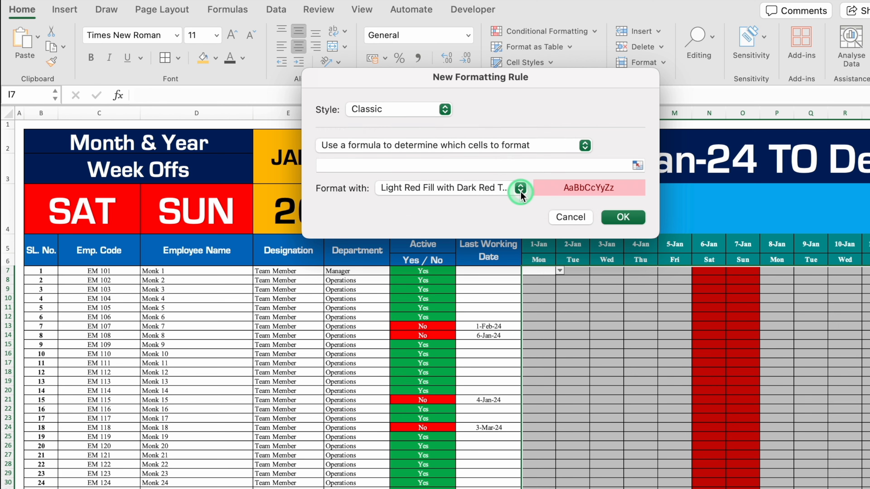
Enter the rule formula =I$4>"" so dates with a holiday name in row 4 are matched
left_click(498, 166)
left_click_drag(537, 85, 528, 295)
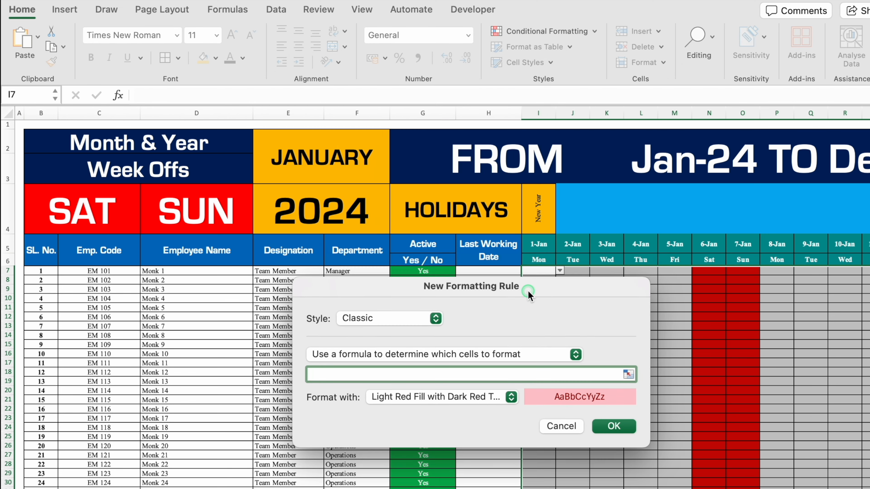
left_click(544, 206)
left_click(321, 375)
left_click(495, 372)
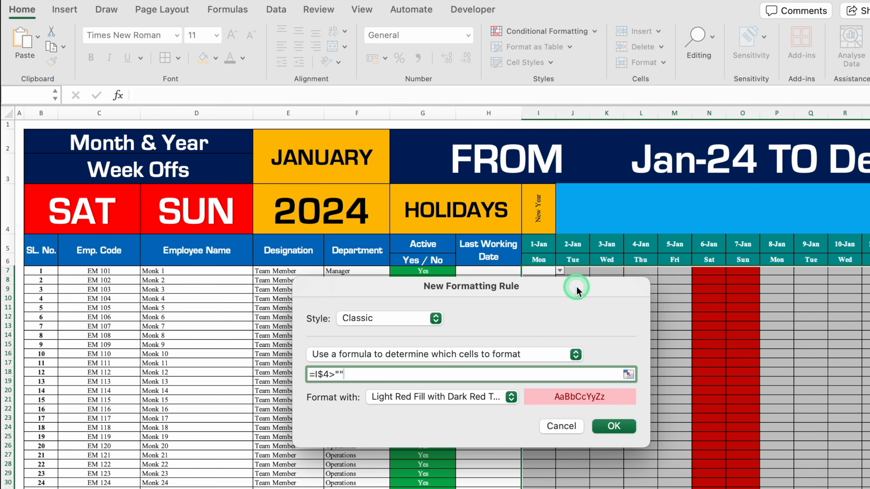
Give the holiday rule a customised format with blue fill and white font, and apply it to the calendar
left_click_drag(576, 287, 560, 87)
left_click(494, 198)
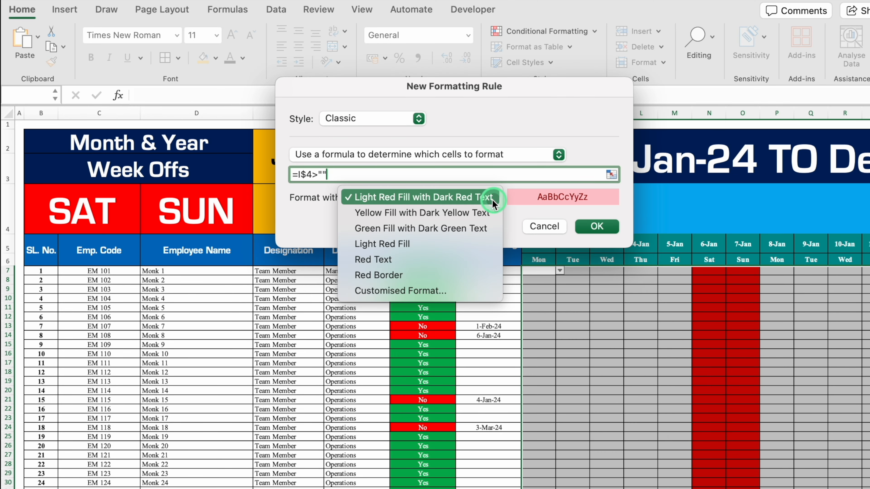
left_click(451, 290)
left_click(522, 44)
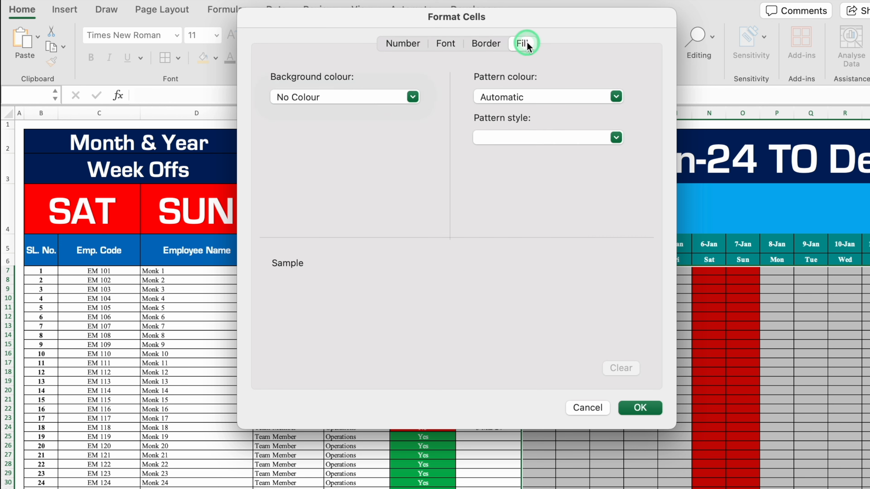
left_click(413, 97)
left_click(373, 257)
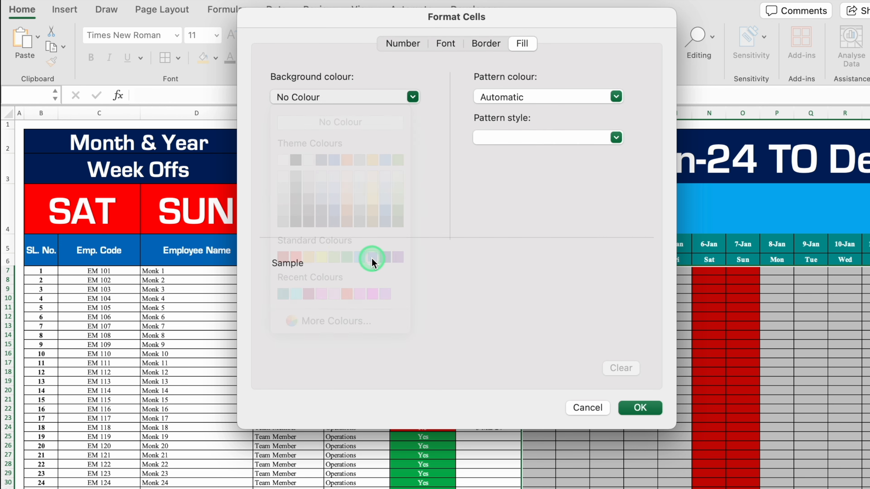
left_click(448, 43)
left_click(548, 207)
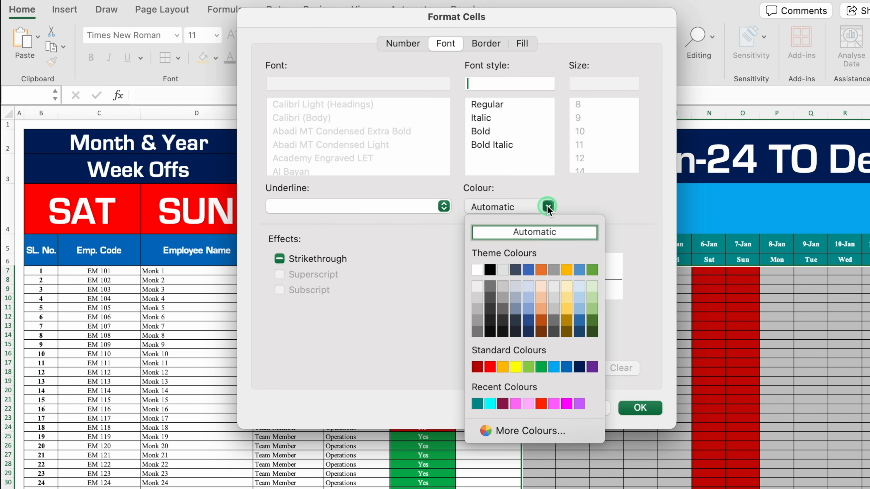
left_click(481, 271)
left_click(641, 408)
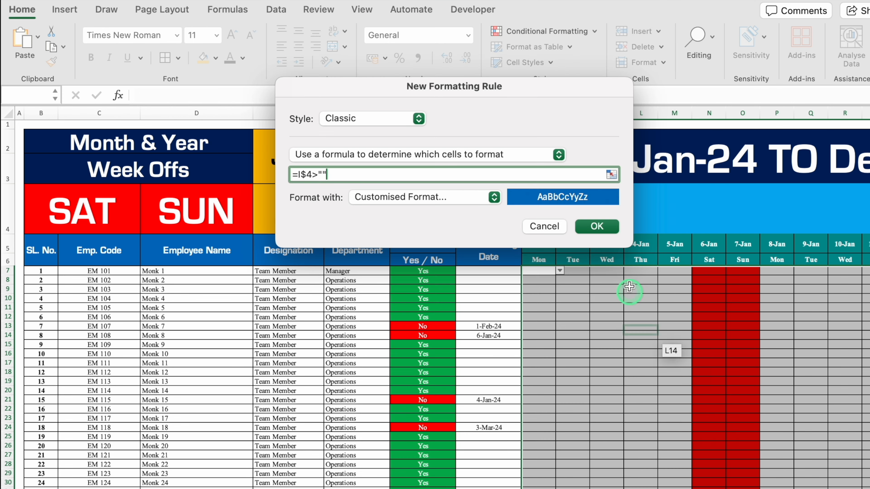
left_click(607, 227)
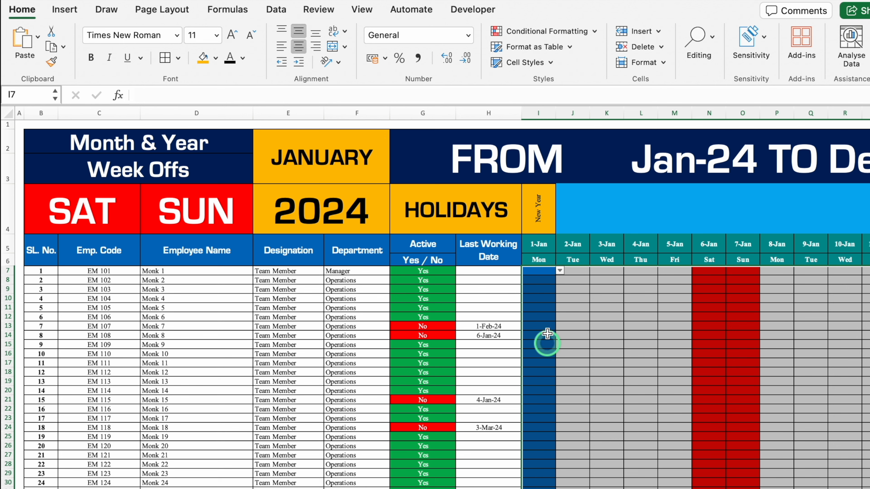
Add another Classic formatting rule to the calendar that uses a formula to determine which cells to format
left_click(554, 31)
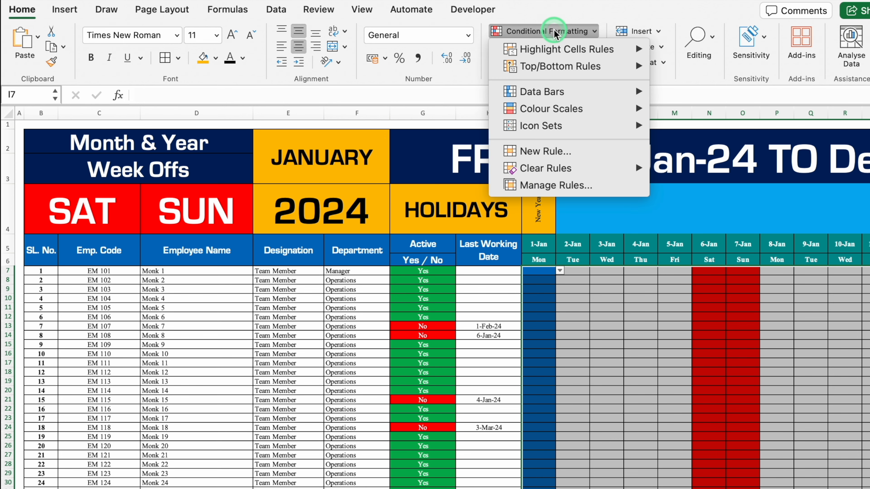
left_click(555, 151)
left_click(456, 109)
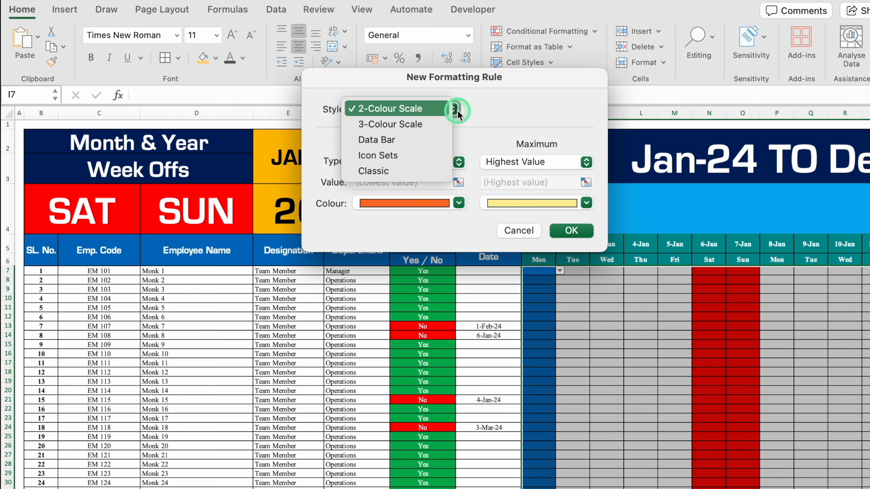
left_click(414, 169)
left_click(465, 146)
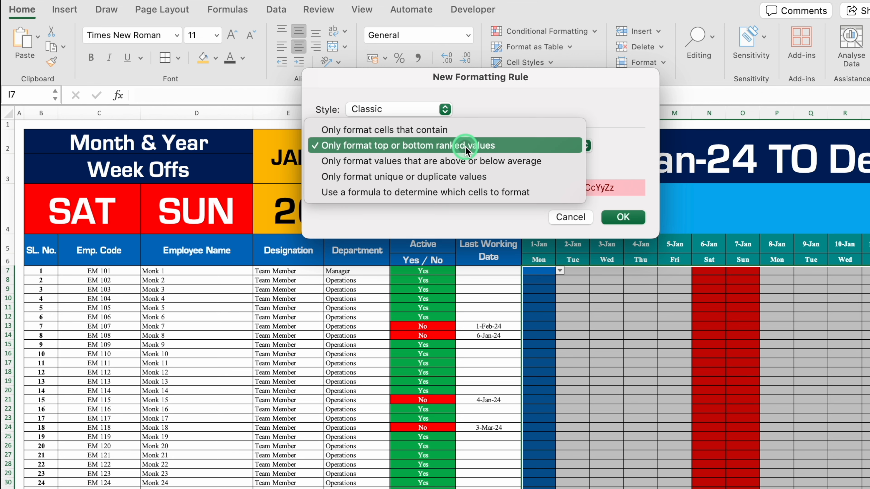
left_click(478, 195)
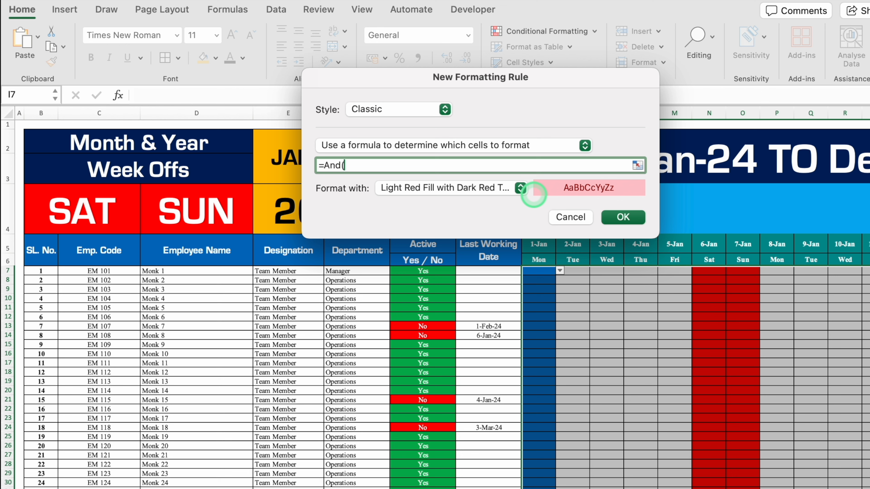
Begin the rule formula with =And(I$5>=$H7, to compare each calendar date with the employee's last working date
left_click_drag(565, 82, 561, 45)
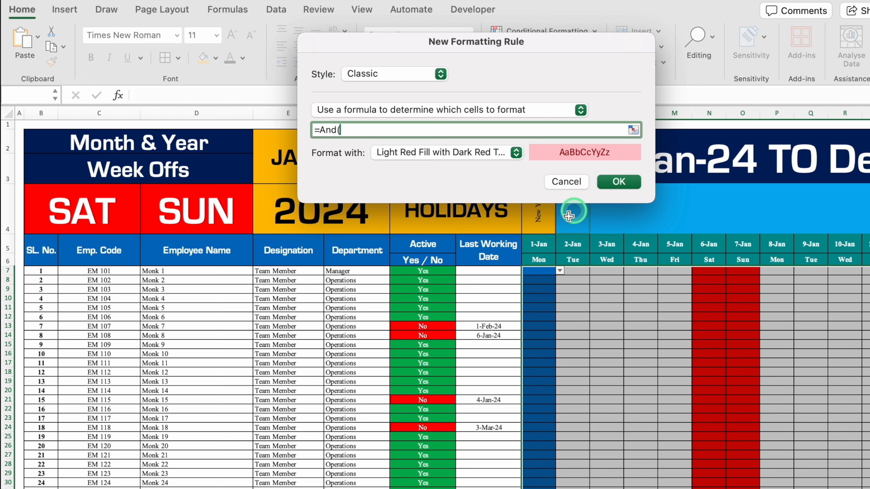
left_click(539, 244)
left_click(345, 130)
left_click(387, 130)
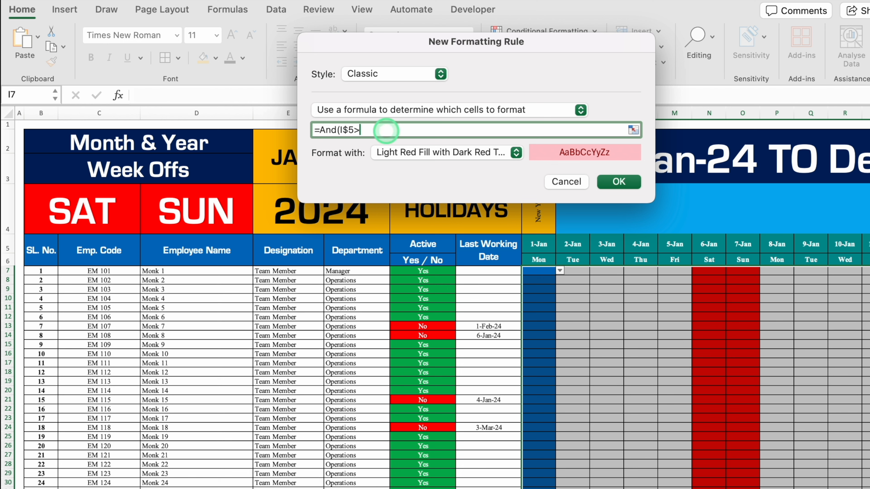
type(">=")
left_click(497, 268)
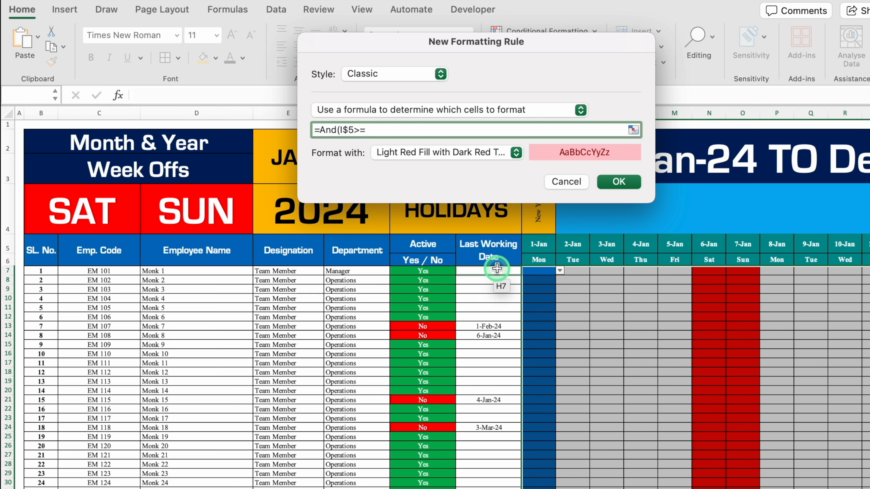
left_click(384, 130)
key("BackSpace")
left_click(509, 133)
type(",")
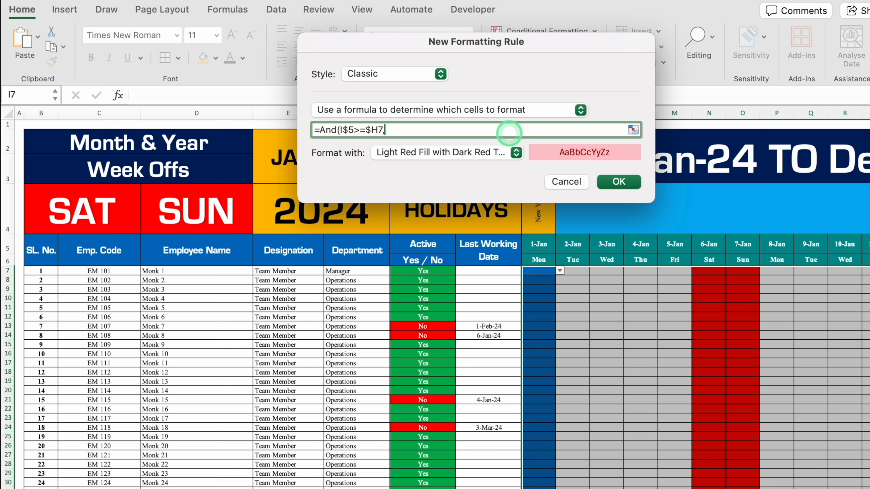
Add the condition $G7="NO" to the formula and apply the rule with Light Red Fill with Dark Red Text
left_click(447, 271)
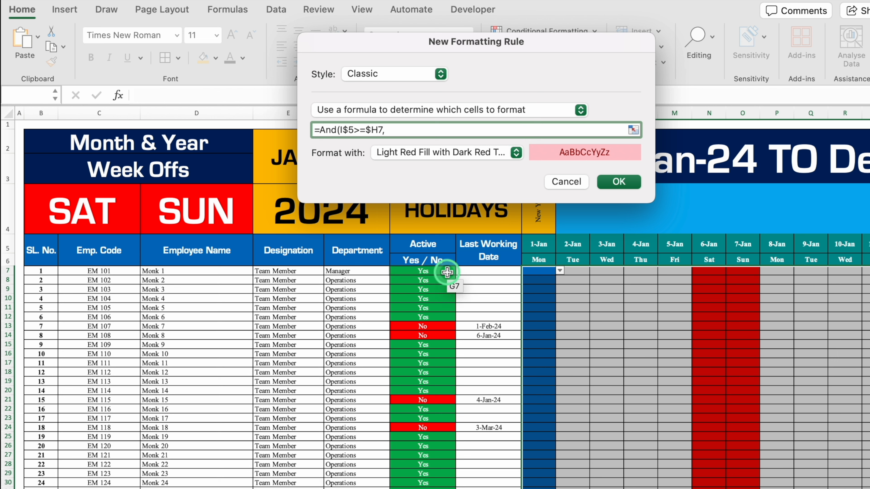
left_click(447, 272)
left_click(400, 130)
key("BackSpace")
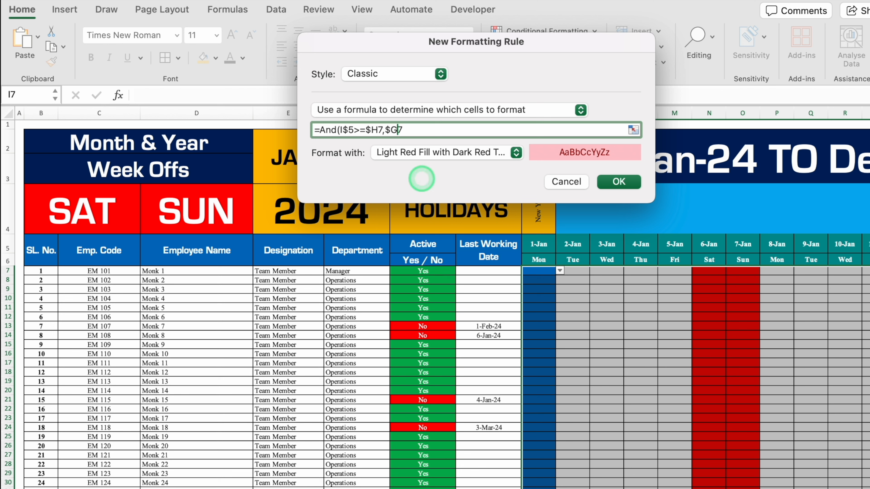
left_click(451, 129)
type("=\"NO")
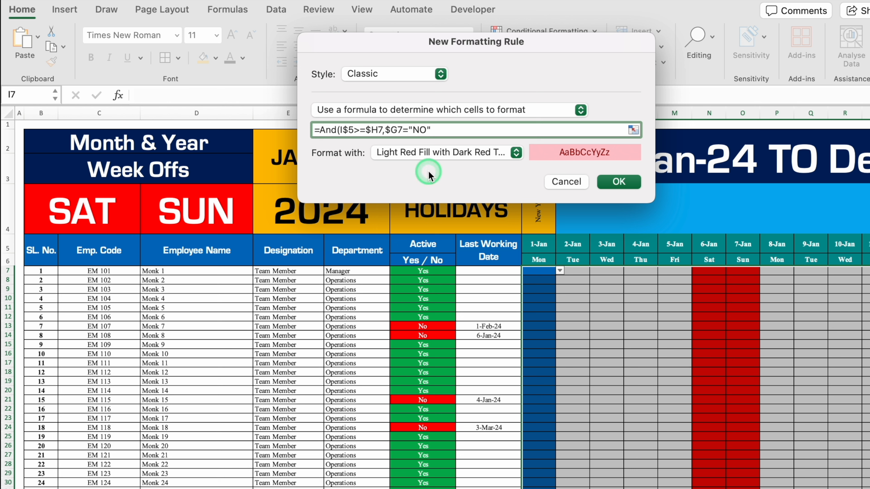
left_click(619, 183)
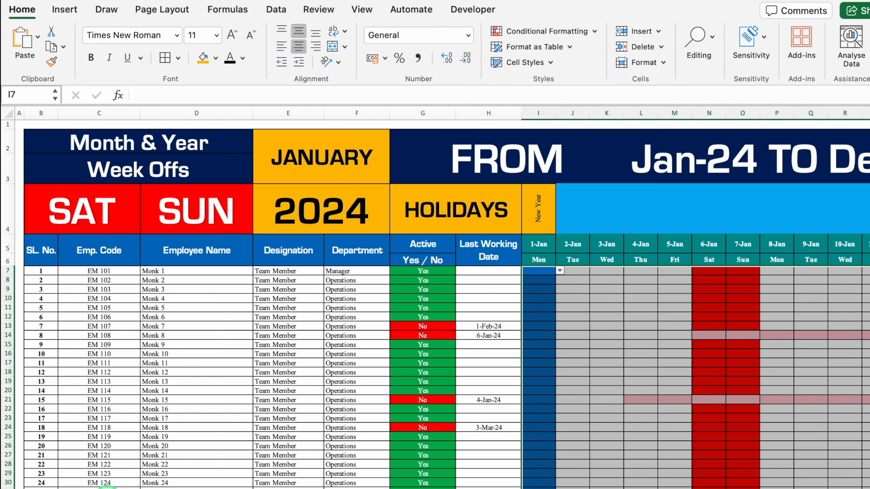
Select the date and weekday header rows from 1-Jan to 31-Dec and create a new Classic formula-based formatting rule for them
scroll(65, 487, "right", 15)
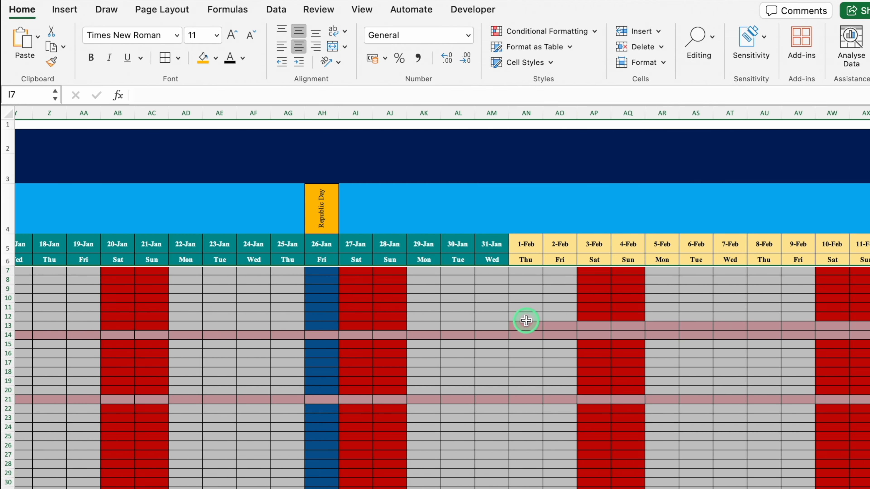
left_click_drag(526, 488, 384, 488)
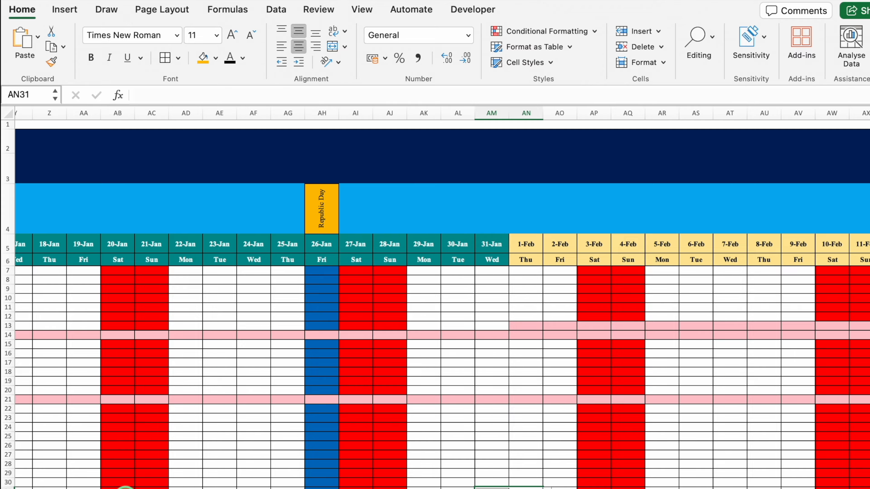
scroll(393, 485, "left", 15)
left_click(545, 244)
left_click_drag(545, 244, 543, 100)
left_click(534, 31)
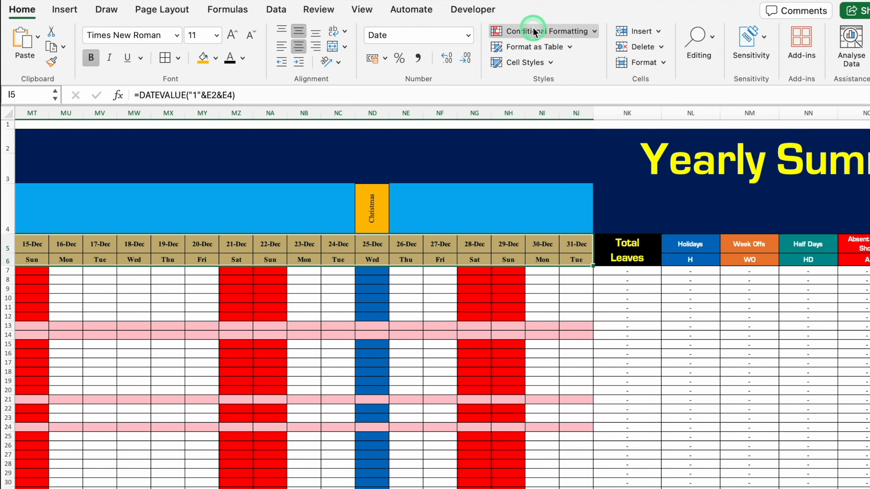
left_click(555, 151)
left_click(451, 108)
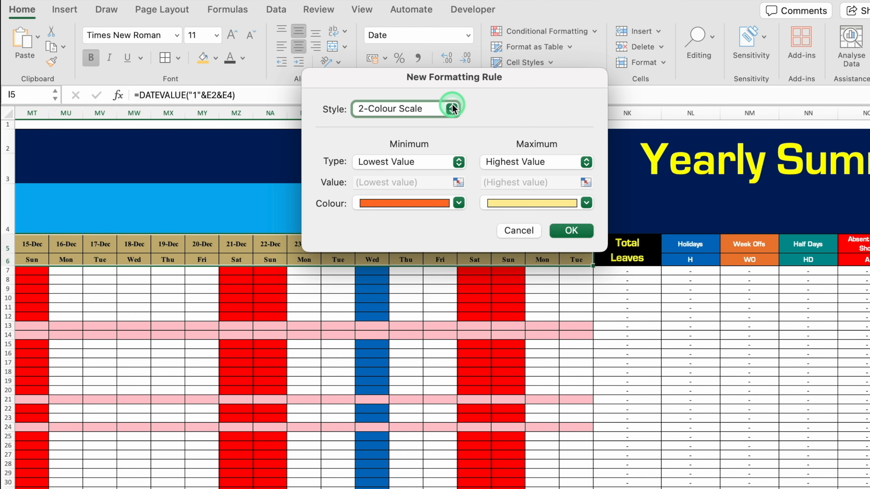
left_click(407, 168)
left_click(489, 146)
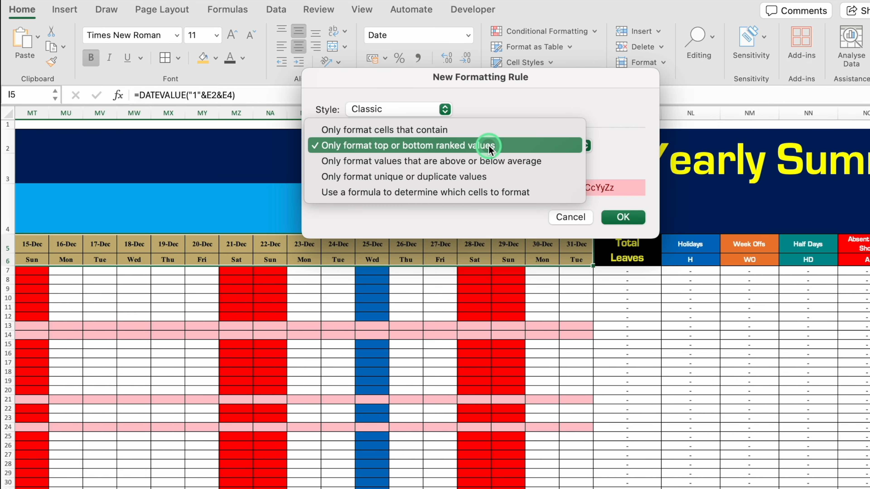
left_click(514, 194)
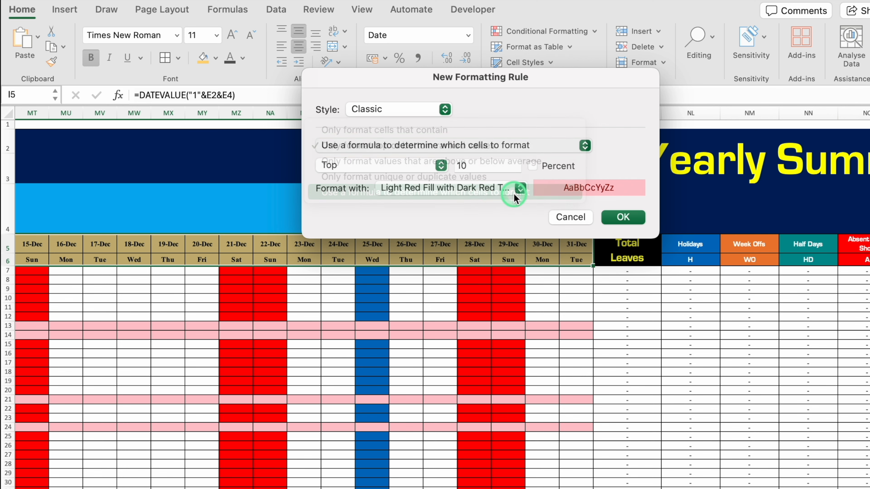
Enter the rule formula =I$5=Today() so it compares each header date with the current date
left_click(438, 165)
left_click(461, 238)
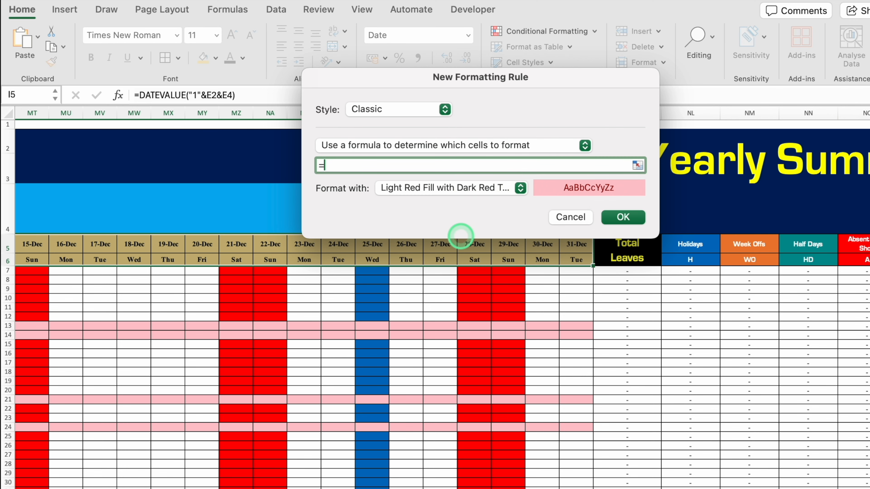
left_click_drag(520, 80, 509, 31)
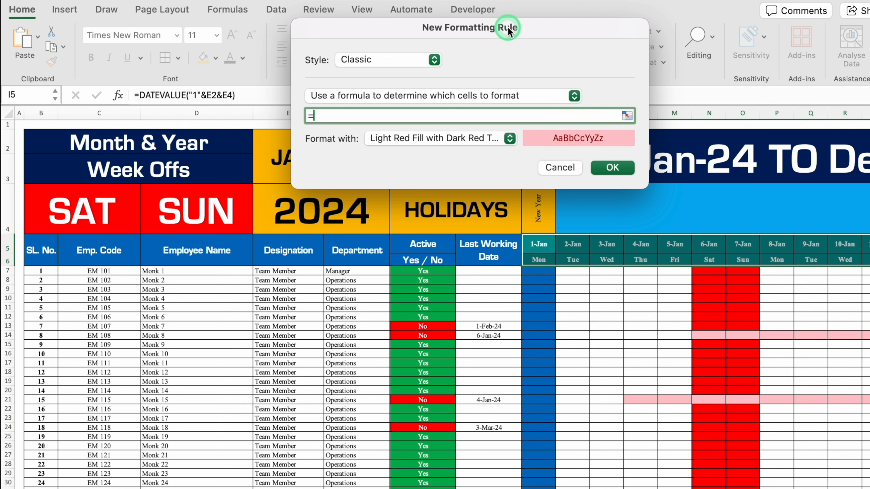
left_click(539, 244)
left_click(319, 118)
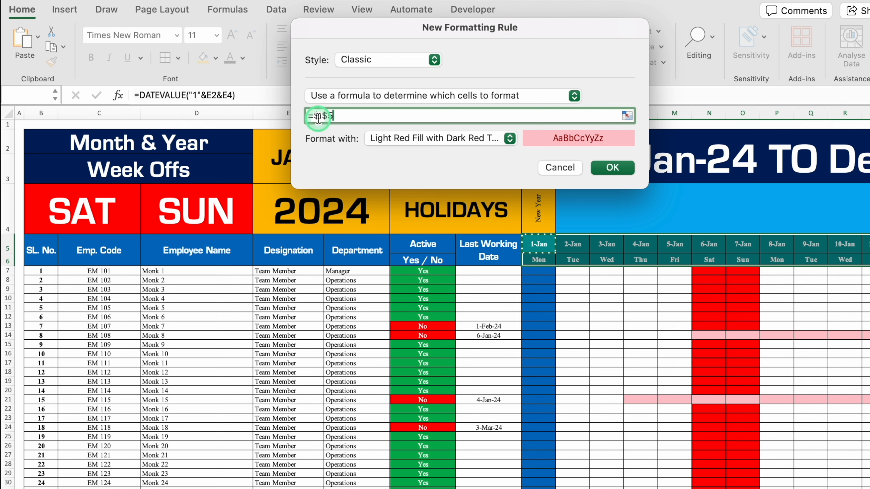
left_click(318, 118)
key("BackSpace")
key("Right")
key("Right")
key("Right")
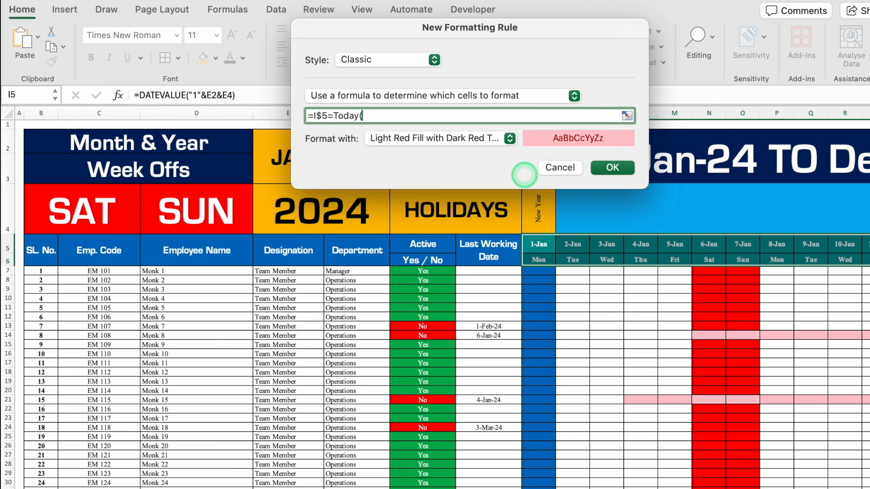
Give the header rule a custom format with green fill and white font, and apply it
left_click(510, 138)
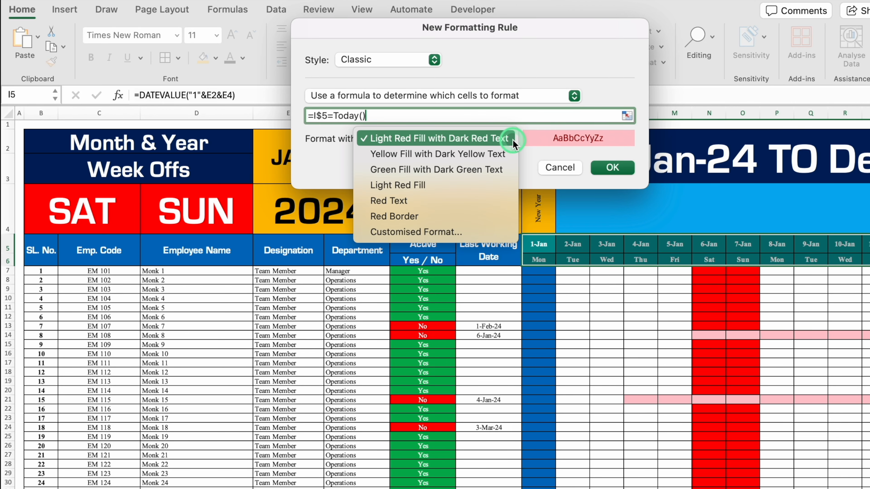
left_click(460, 231)
left_click(522, 44)
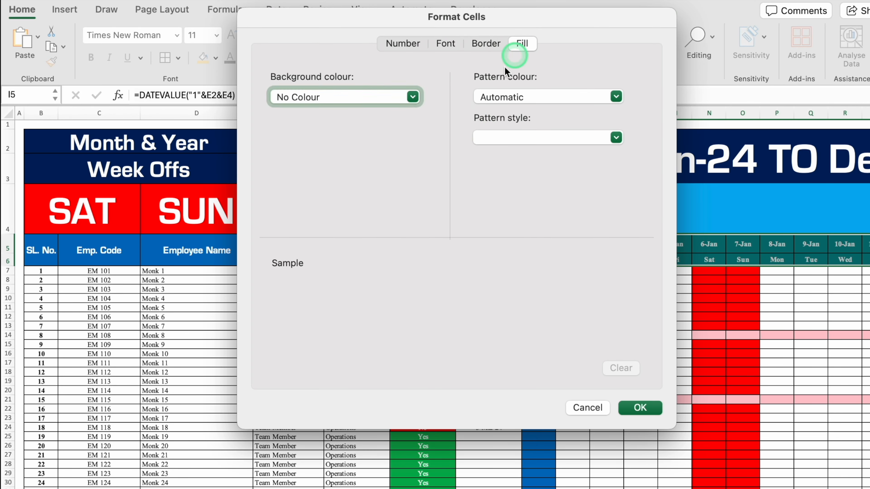
left_click(413, 97)
left_click(348, 254)
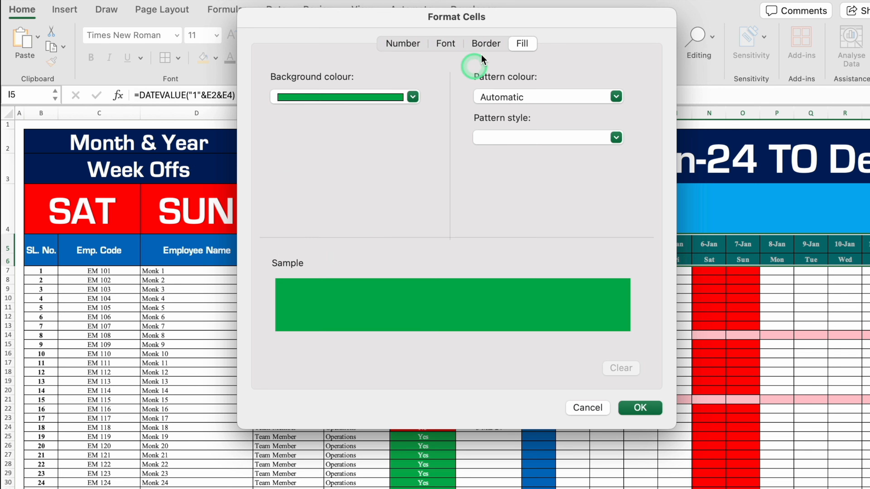
left_click(445, 44)
left_click(549, 206)
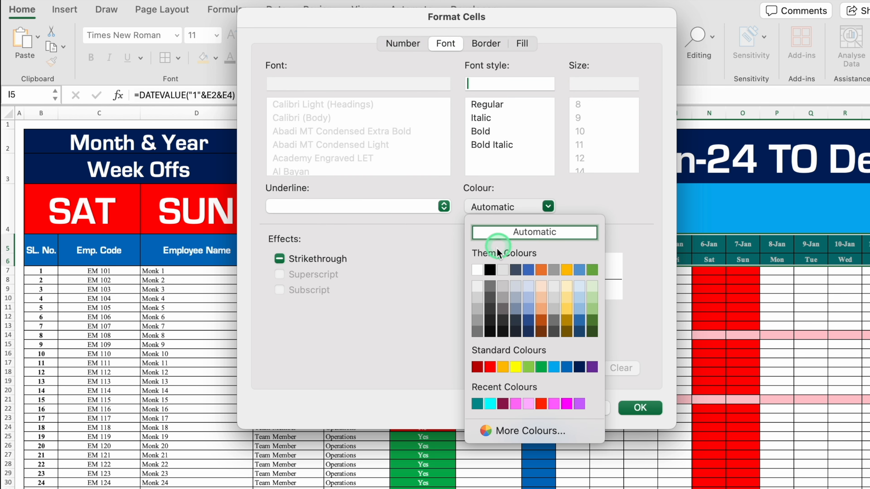
left_click(480, 275)
left_click(634, 409)
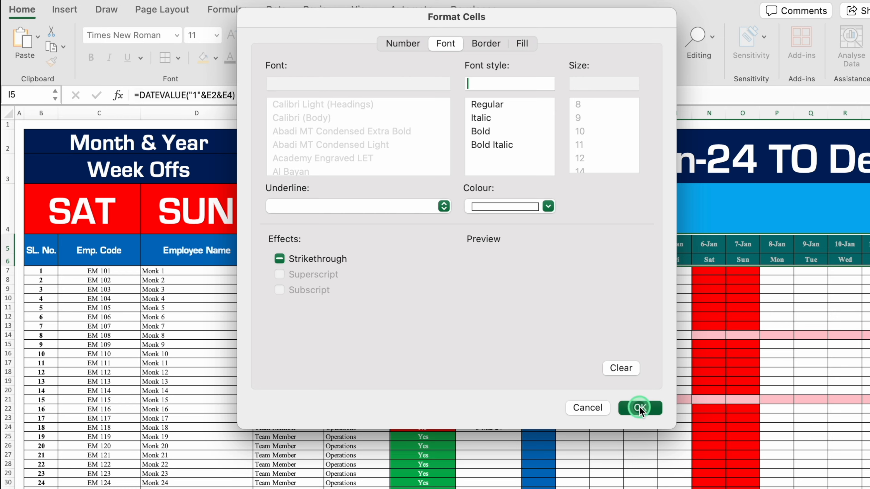
left_click(615, 167)
Duplicate the Mark Leaves sheet and rename the copy Summary
scroll(442, 298, "right", 15)
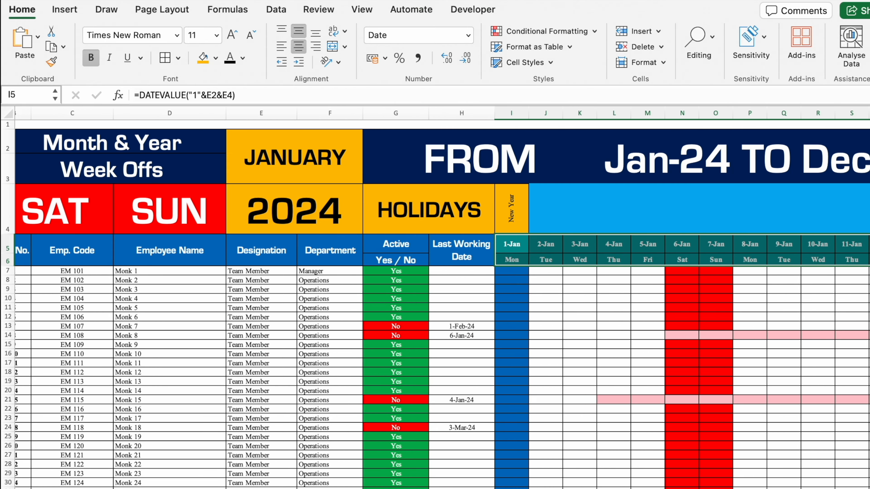
scroll(442, 298, "right", 20)
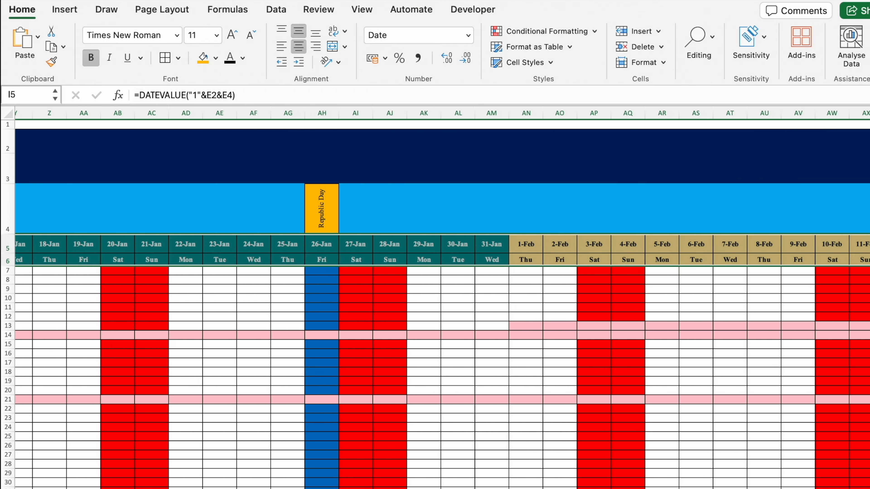
scroll(191, 485, "right", 20)
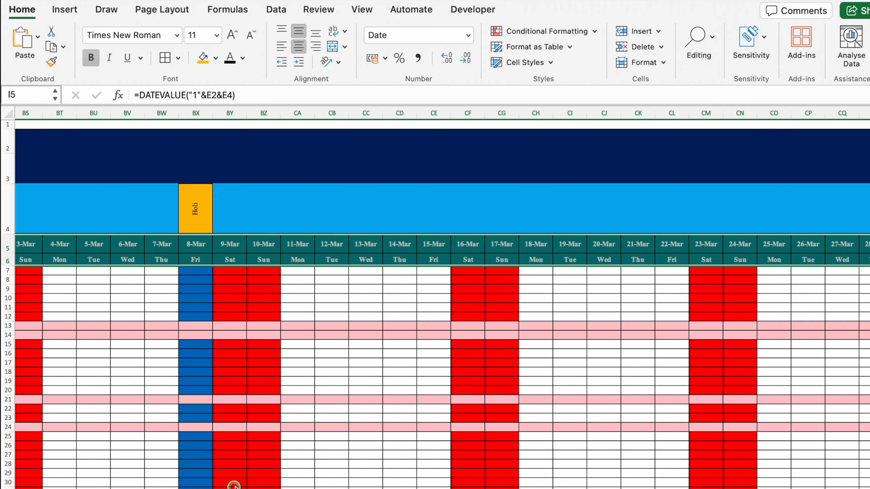
scroll(356, 476, "right", 3)
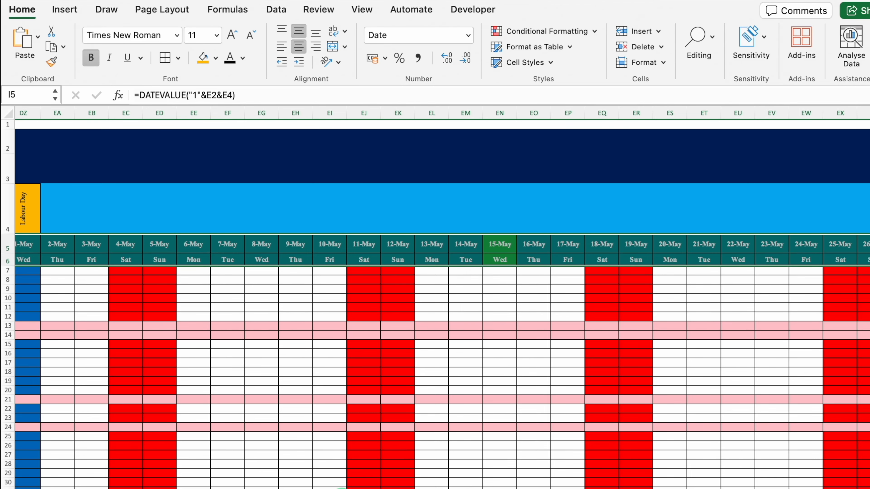
scroll(226, 234, "left", 20)
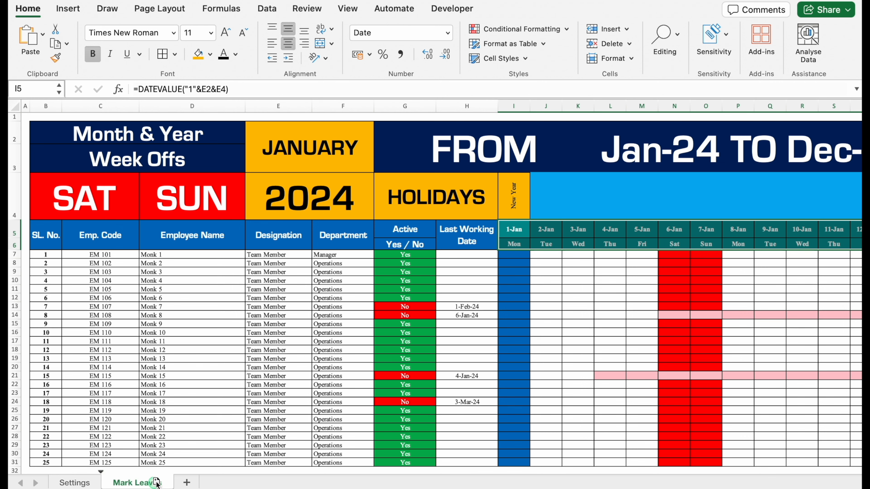
left_click_drag(188, 483, 220, 483)
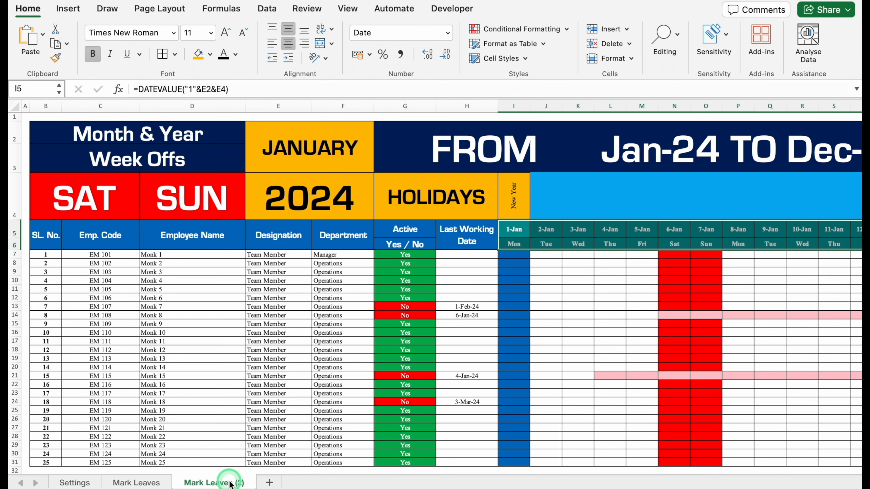
double_click(213, 483)
type("Summary")
Delete banner rows 2 to 4 from the Summary sheet and insert three blank rows above the employee table
left_click_drag(14, 139, 15, 173)
right_click(16, 173)
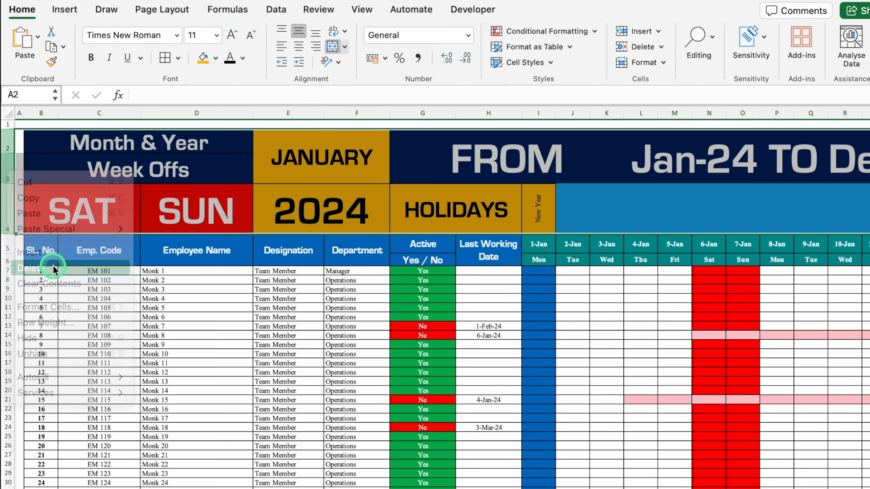
left_click(53, 268)
left_click(196, 422)
left_click(7, 124)
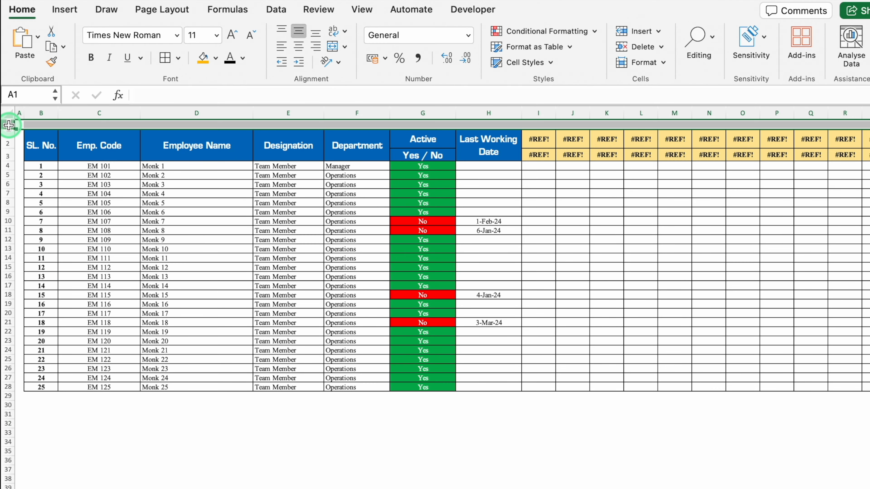
right_click(10, 128)
left_click(32, 206)
left_click(332, 449)
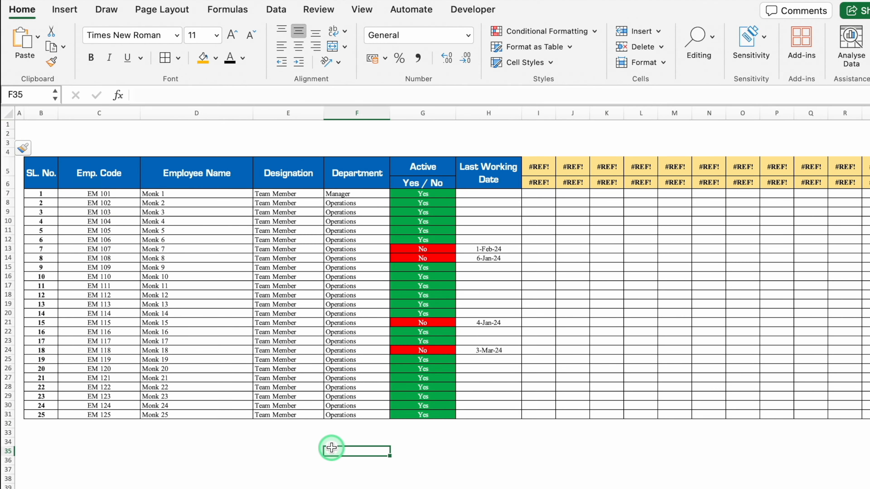
Make row 2 taller, and merge B2:C2 for the label "Start Date"
left_click_drag(8, 139, 15, 168)
left_click_drag(38, 147, 83, 145)
left_click(229, 54)
left_click(331, 48)
left_click(97, 148)
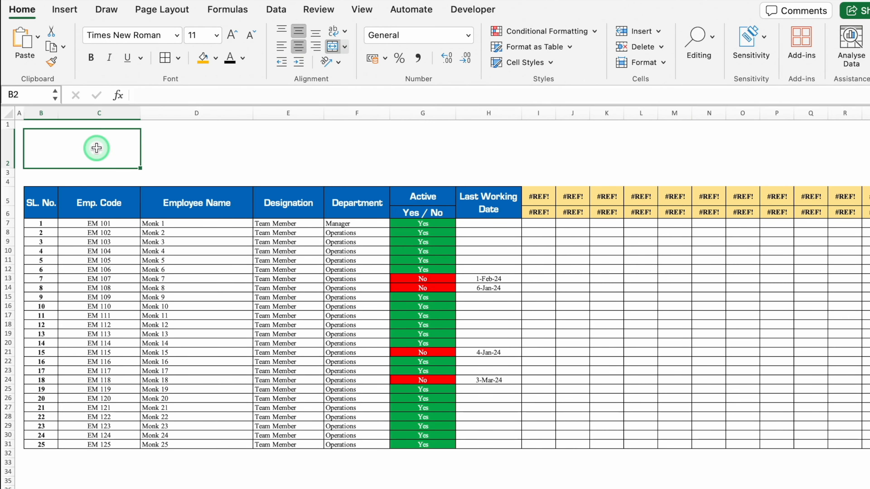
type("Start Date")
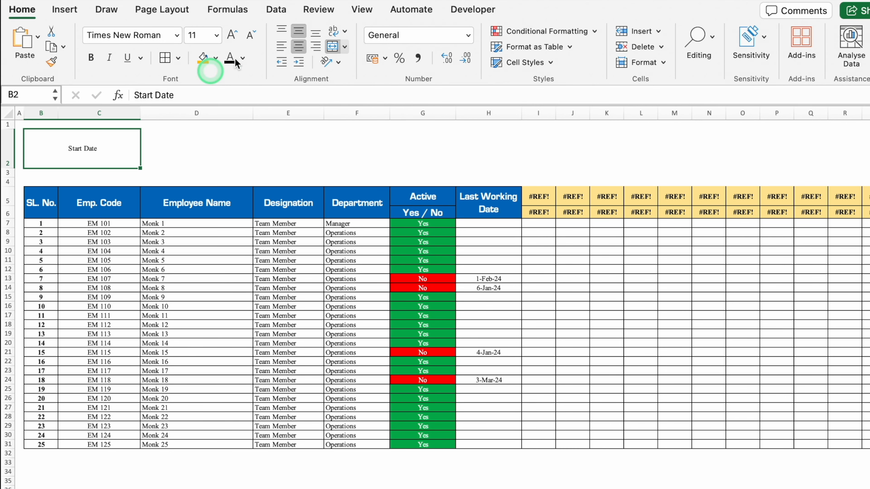
Give the Start Date label a red fill and white text, and add borders around B2:D2
left_click(215, 57)
left_click(220, 218)
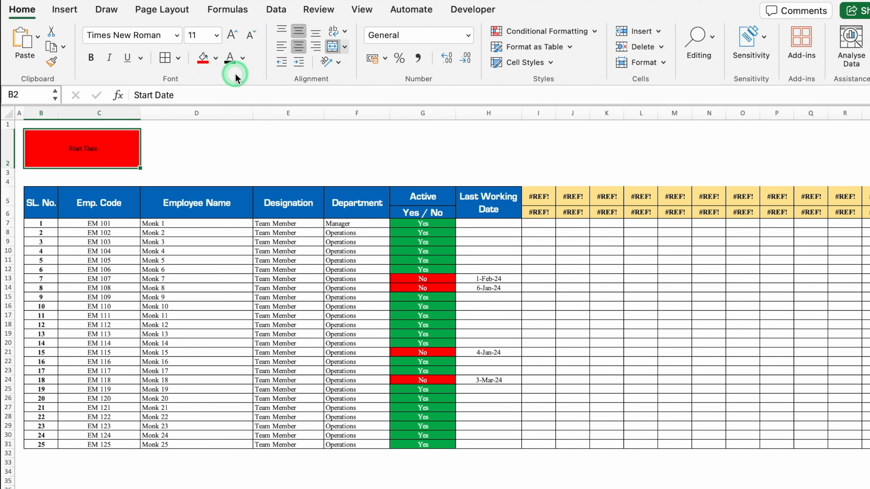
left_click(243, 59)
left_click(235, 120)
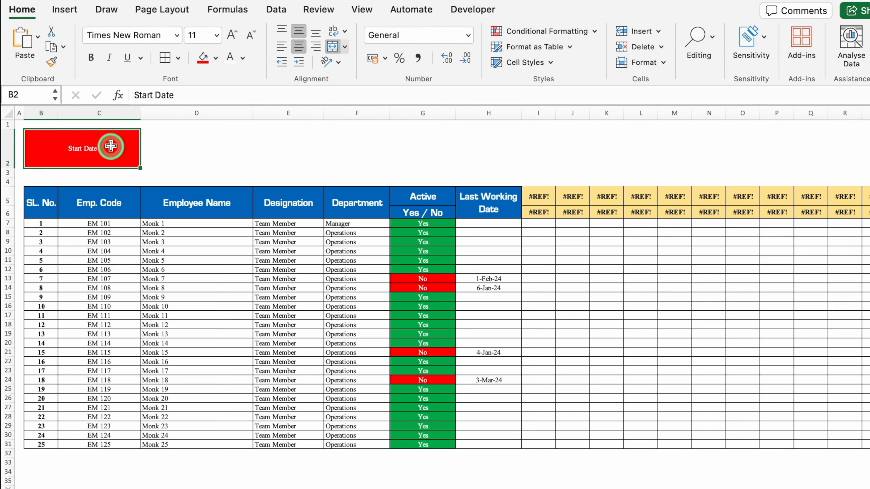
left_click_drag(110, 146, 193, 143)
left_click(167, 59)
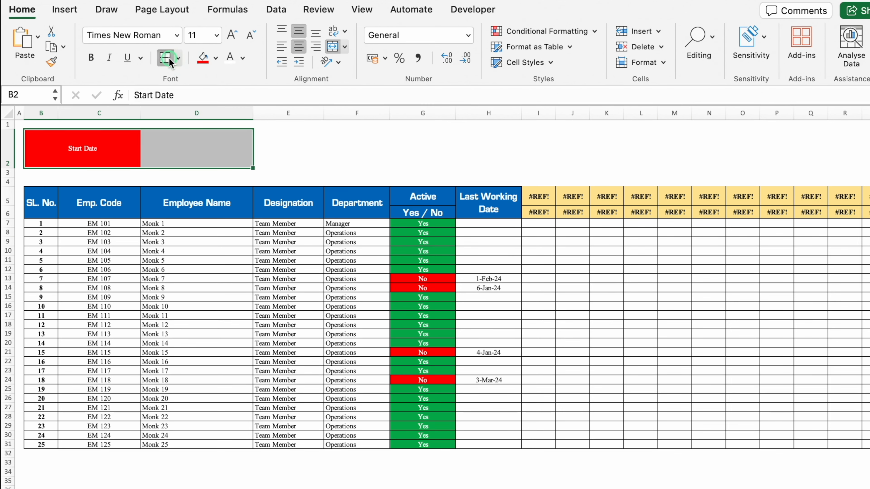
Set the Start Date label and its adjacent date cell to bold Eurostile at size 28
left_click(179, 35)
left_click(164, 160)
left_click(92, 58)
left_click(230, 34)
left_click(231, 34)
left_click(230, 34)
left_click(231, 36)
Enter the label "End Date" in E2 and add borders to E2:F2
left_click(283, 155)
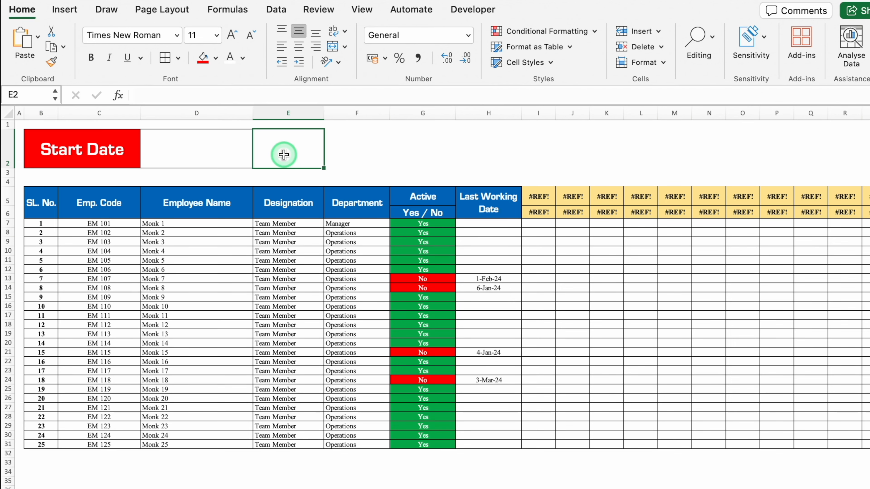
type("End Date")
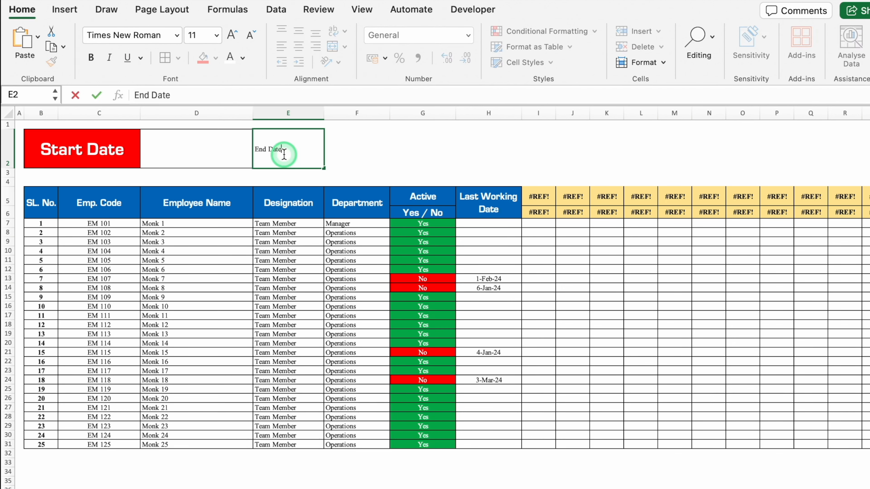
left_click_drag(282, 153, 340, 150)
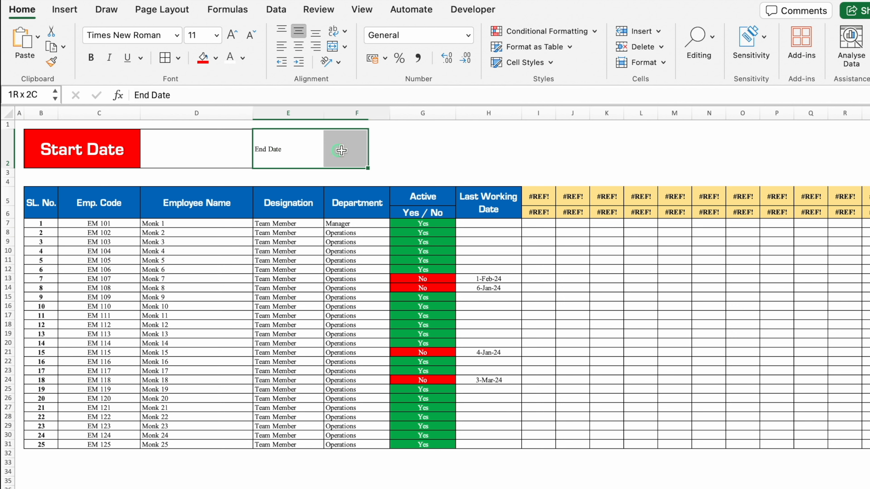
left_click(164, 58)
Give the End Date label in E2 a red fill and white text, and centre it horizontally
key("shift+Left")
left_click(203, 58)
left_click(230, 58)
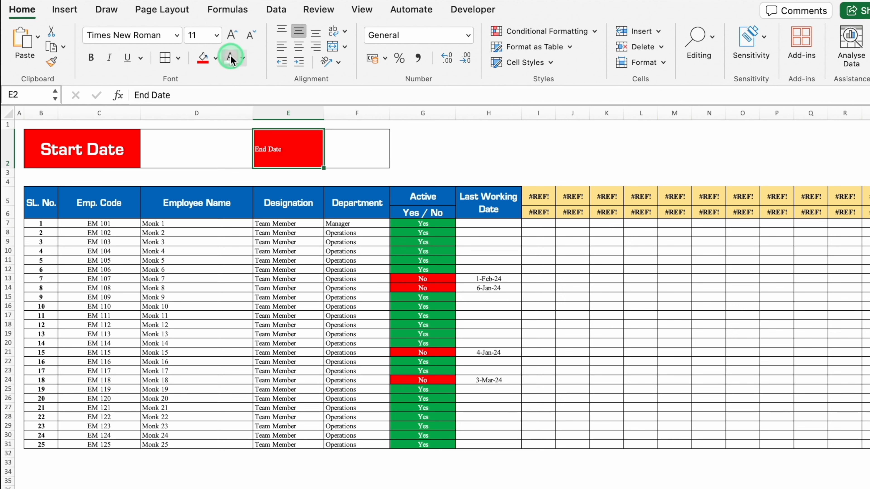
left_click(298, 46)
Set the End Date label to bold Eurostile at size 24
left_click(177, 35)
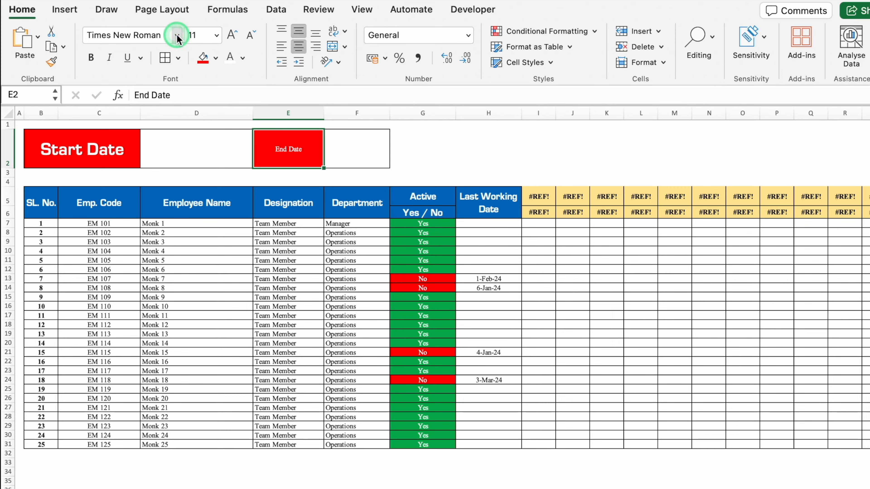
left_click(154, 160)
left_click(91, 58)
left_click(235, 36)
left_click(233, 35)
left_click(233, 35)
left_click(233, 35)
left_click(233, 35)
left_click(233, 35)
left_click(233, 35)
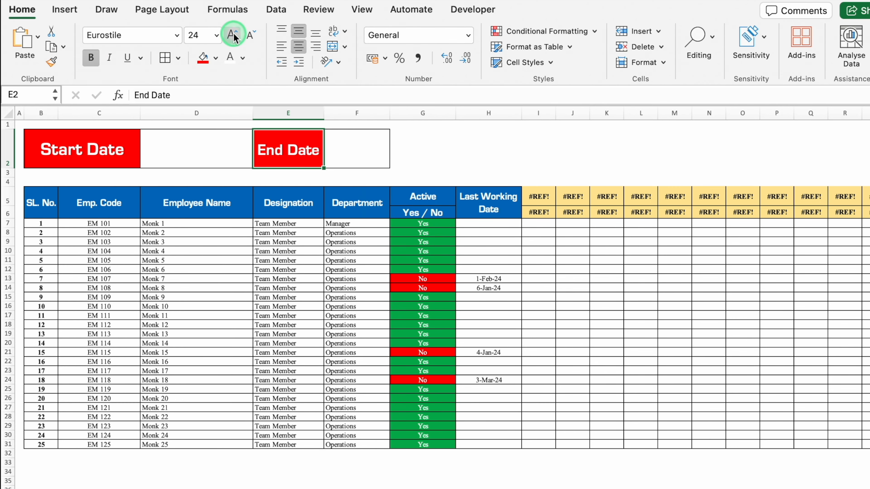
Enter 1/01/24 as the start date in D2
left_click(225, 151)
type("1/01/24")
key("Return")
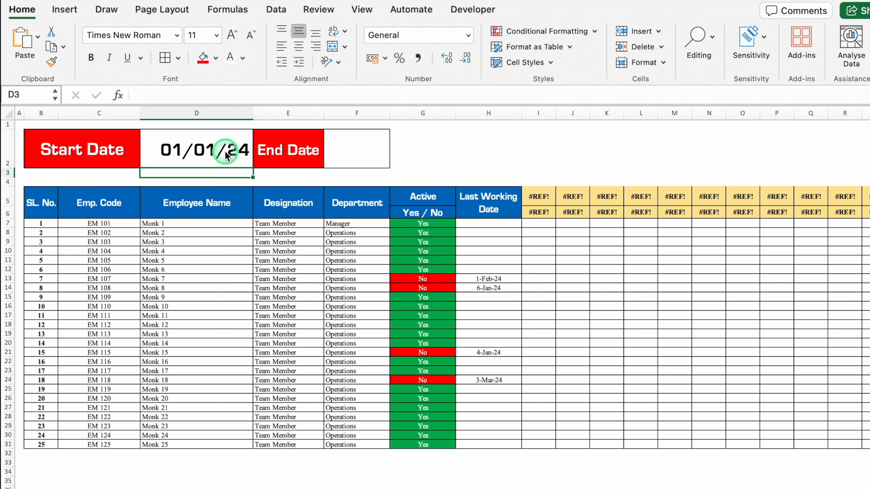
Format the start date in D2 with the English (United States) date format 14-Mar-12
left_click(235, 152)
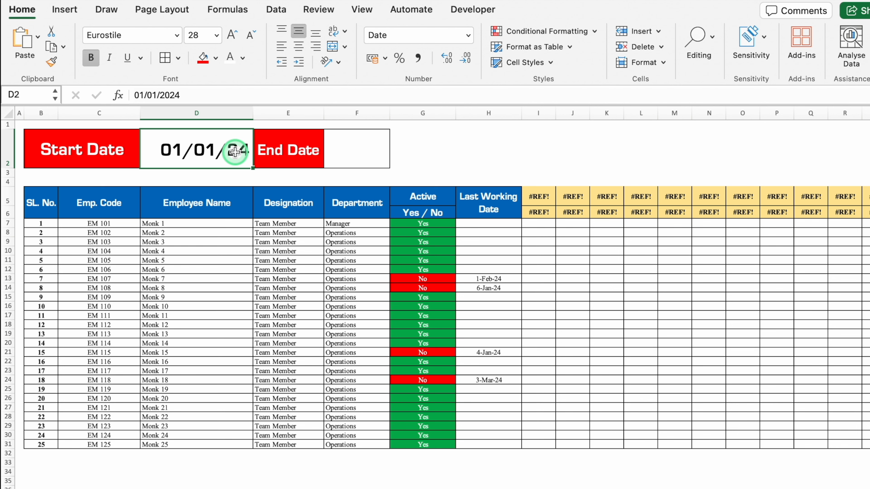
key("super+1")
left_click(287, 136)
left_click(464, 261)
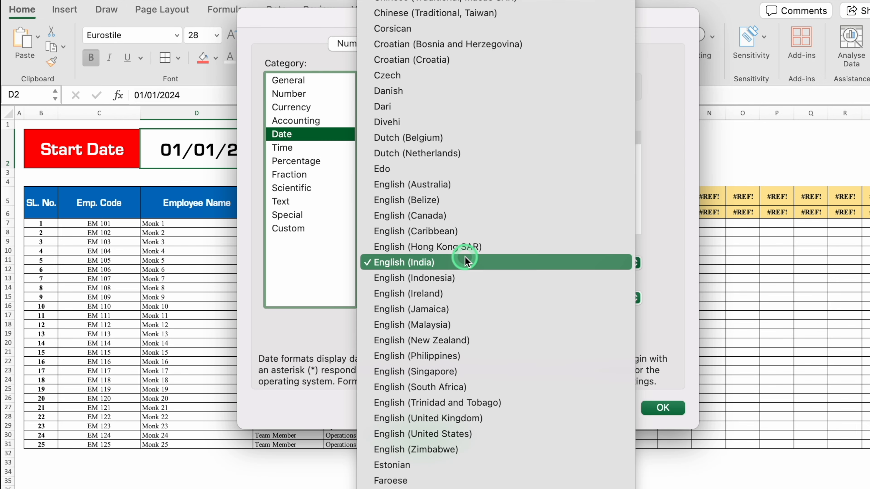
left_click(457, 429)
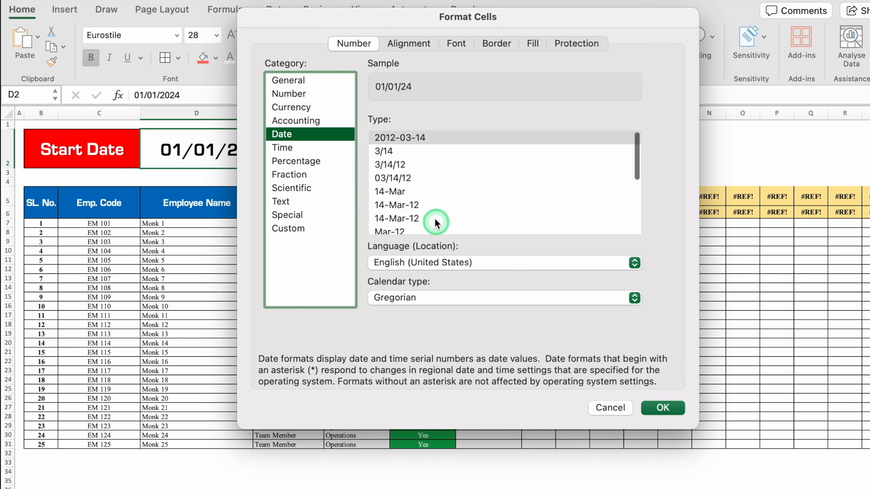
left_click(674, 408)
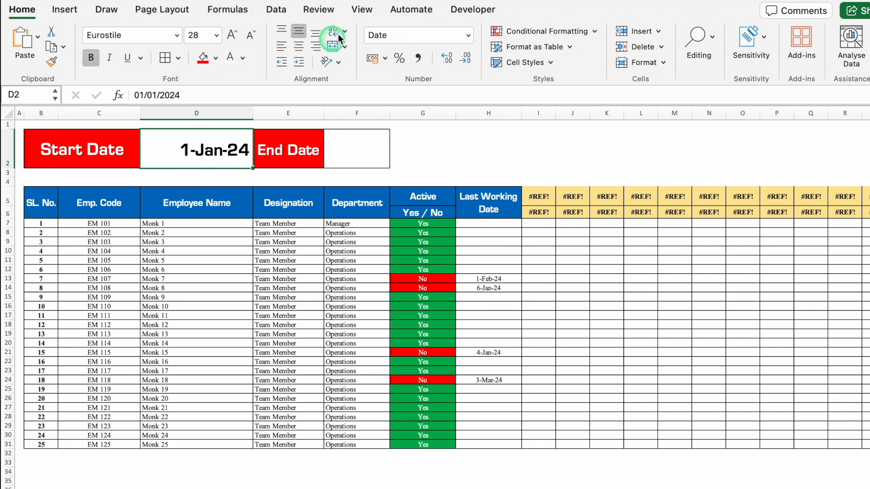
Centre the start date in D2 horizontally and set its font colour to blue
left_click(300, 47)
left_click(228, 61)
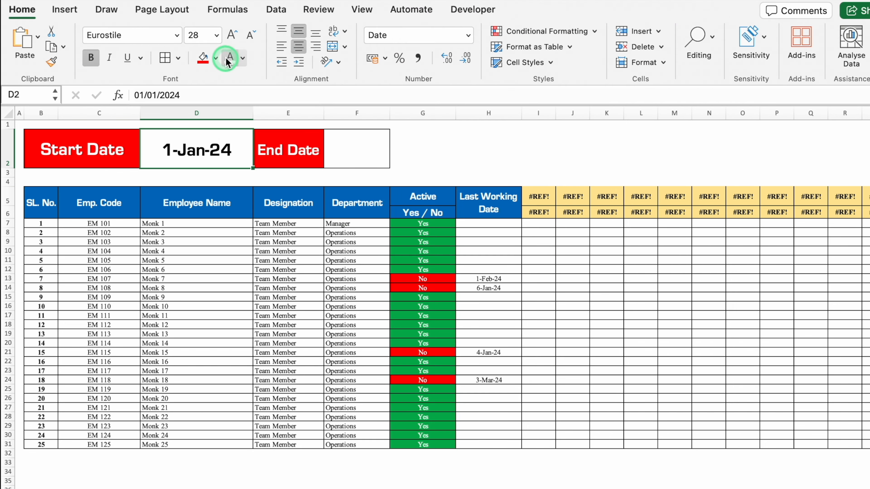
left_click(242, 61)
left_click(285, 131)
Copy the formatted start date from D2 to F2 and widen column F to fit it
key("super+c")
left_click(352, 151)
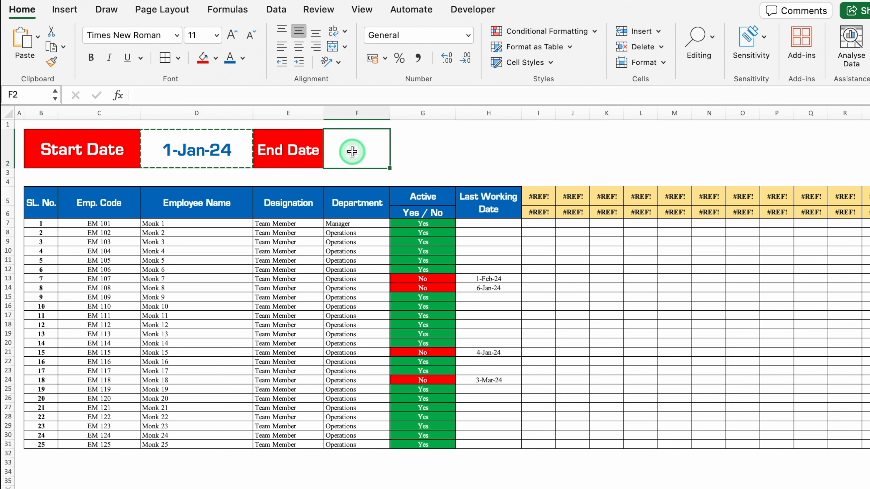
key("super+v")
left_click_drag(390, 113, 410, 115)
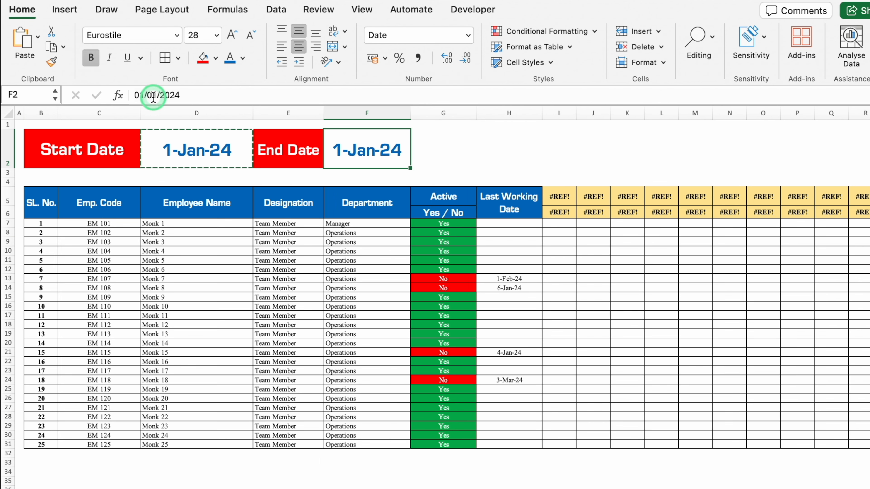
Change the end date in F2 to 31/01/2024 and widen column F further
left_click(144, 98)
key("BackSpace")
key("BackSpace")
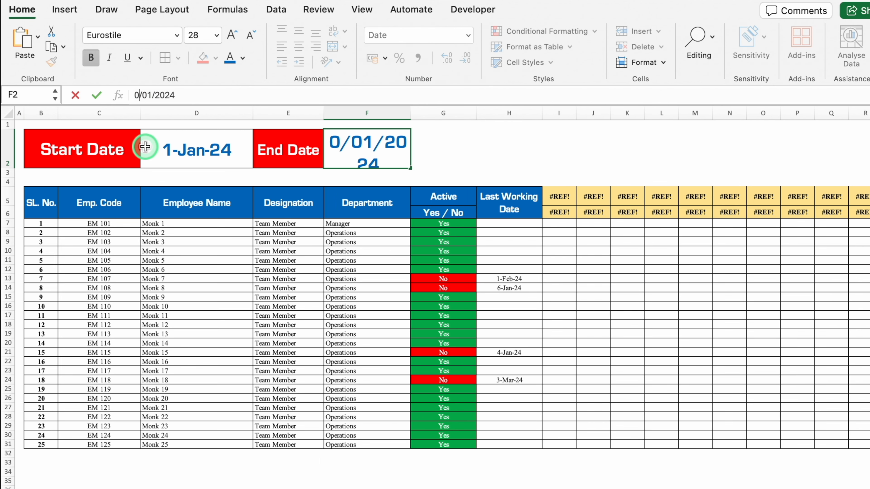
type("31")
key("Return")
left_click_drag(410, 116, 433, 118)
left_click(579, 148)
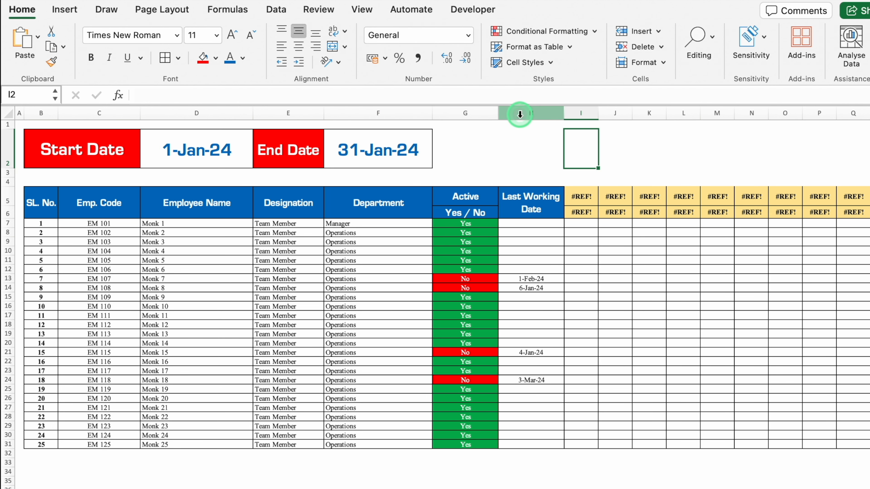
Delete the Last Working Date column and all #REF! calendar columns up to the spacer column before Total Leaves
left_click(520, 114)
left_click_drag(569, 112, 377, 113)
right_click(337, 115)
left_click(379, 209)
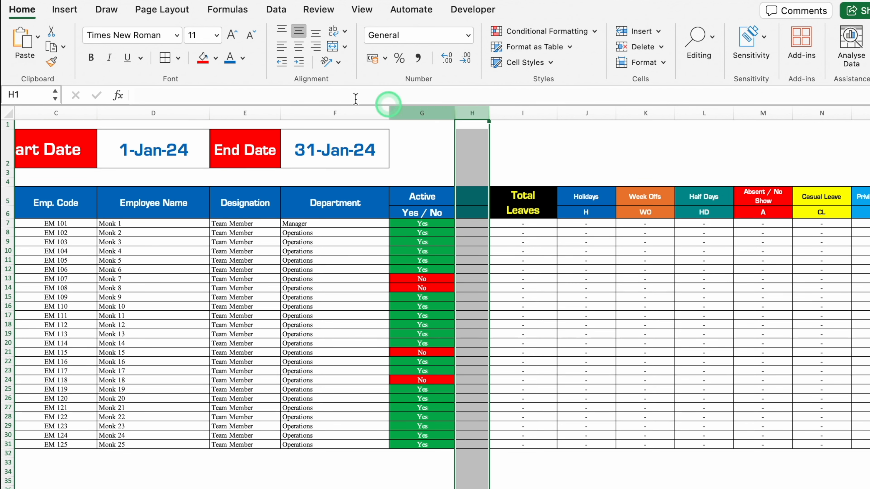
Clear the fill, conditional formatting rules and borders from spacer column H
left_click(216, 58)
left_click(237, 84)
left_click(545, 31)
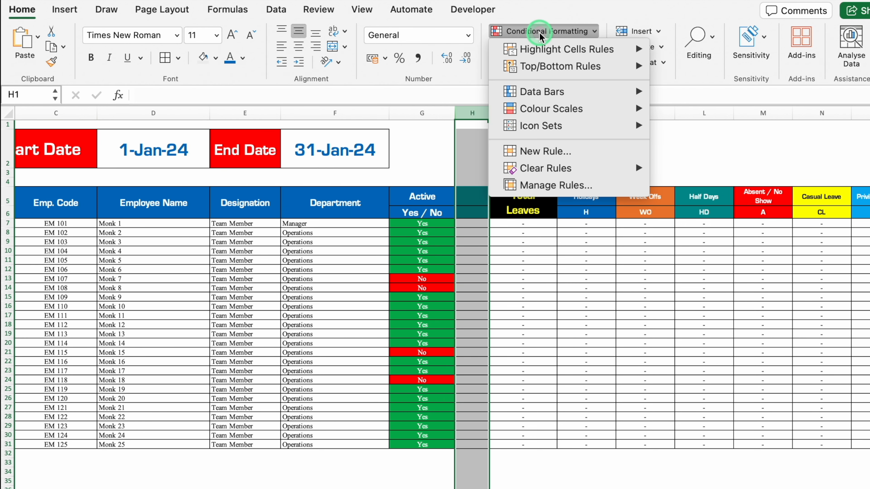
left_click(564, 167)
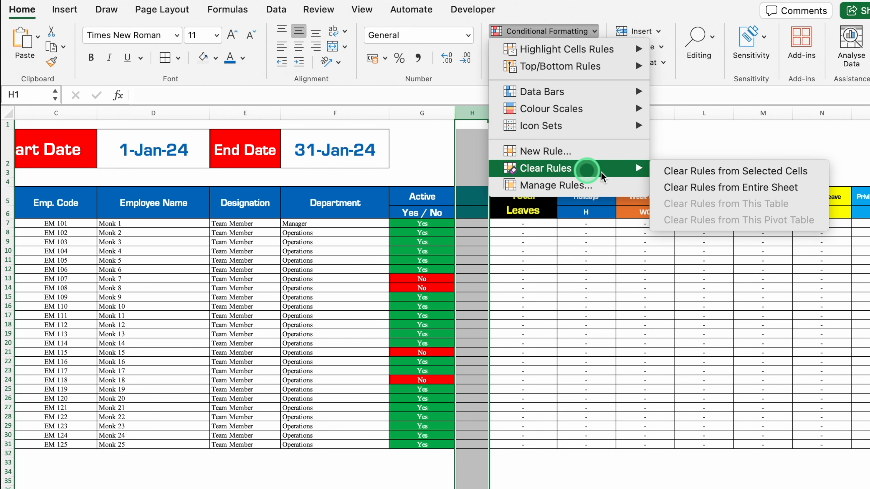
left_click(699, 174)
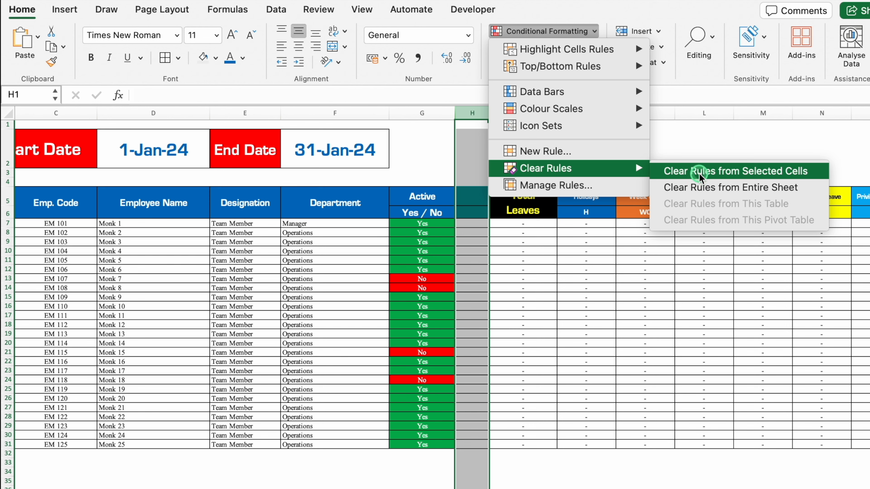
left_click(178, 58)
left_click(184, 170)
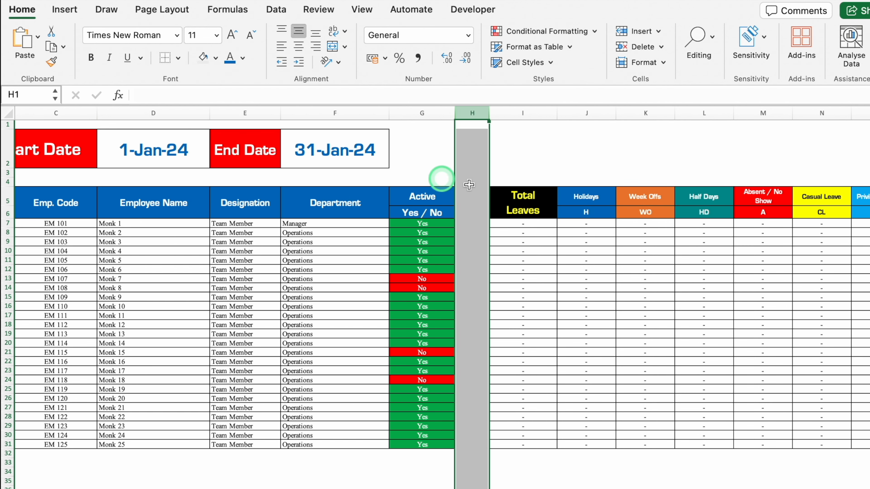
Apply borders to I5:I31 (Total Leaves) and G5:G31 (Active), and narrow spacer column H
left_click_drag(515, 198, 521, 441)
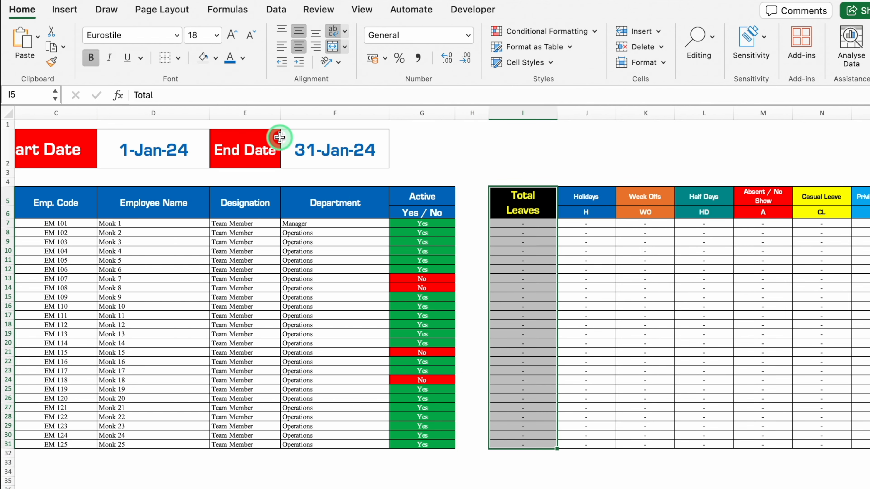
left_click(177, 58)
left_click(208, 187)
left_click_drag(422, 199, 438, 445)
left_click(165, 59)
left_click(521, 149)
left_click_drag(489, 113, 461, 113)
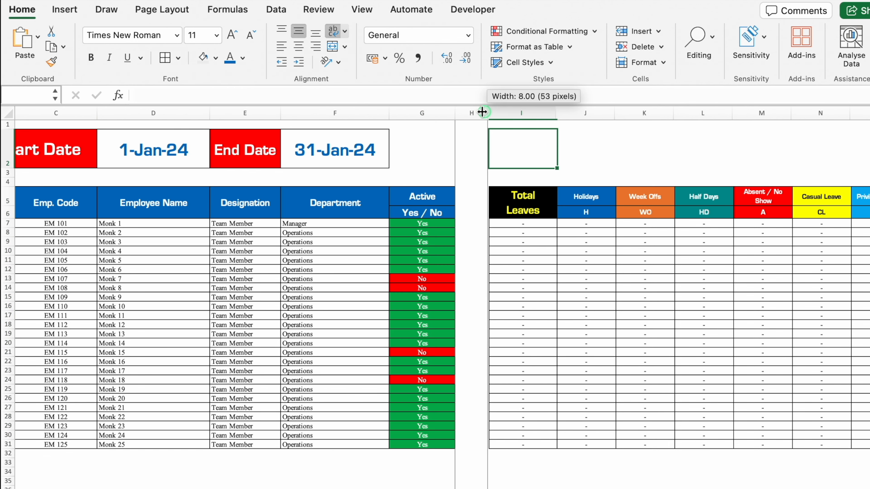
Delete the blank row 4 and clear the leave-type counts in J6:R30
left_click(10, 181)
right_click(10, 181)
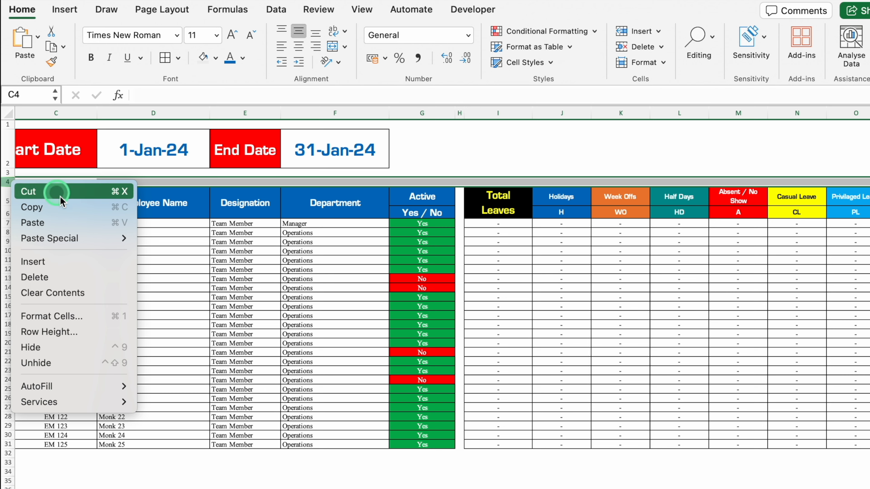
left_click(69, 278)
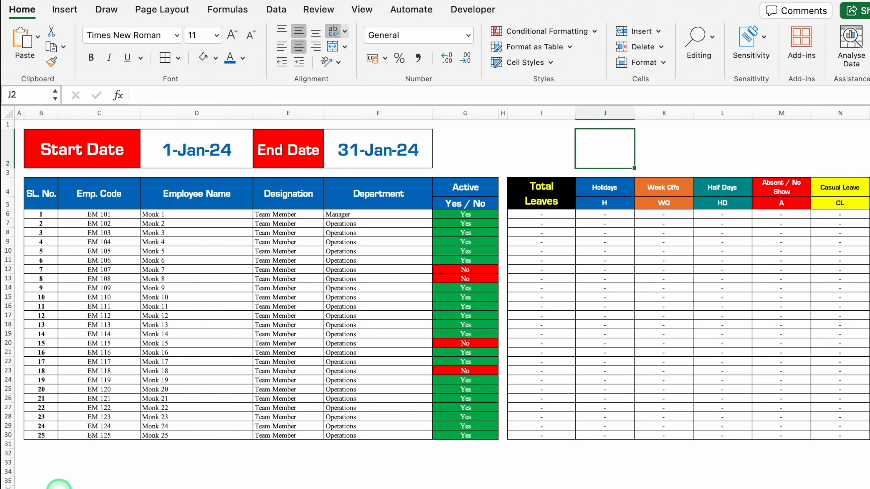
left_click_drag(604, 214, 858, 436)
Merge I2:L2 and give it a dark blue fill with a yellow font colour
left_click(305, 145)
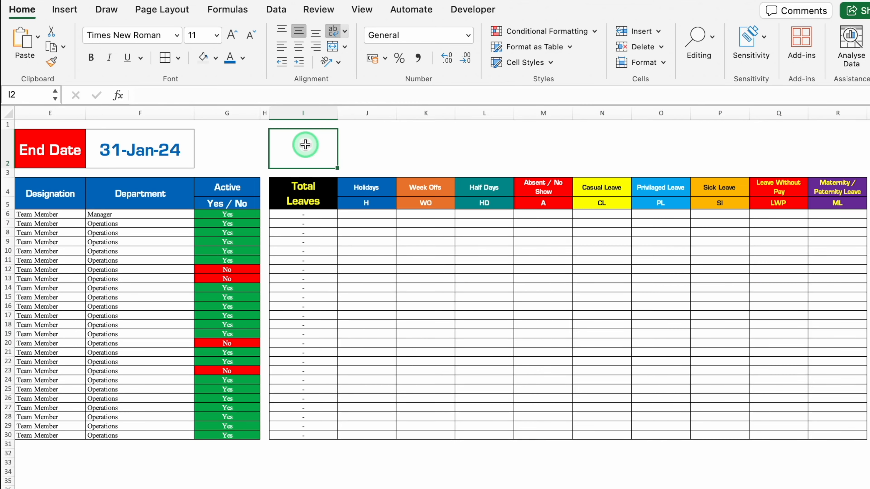
left_click_drag(312, 144, 471, 144)
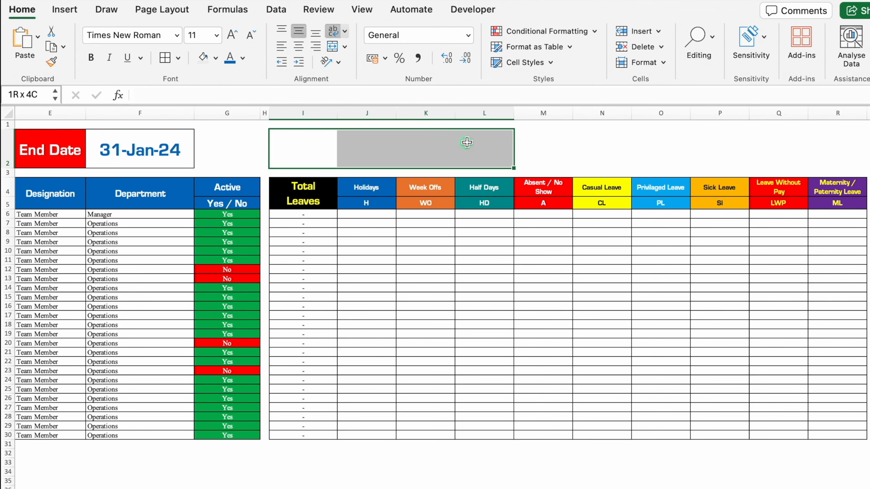
left_click(332, 46)
left_click(249, 65)
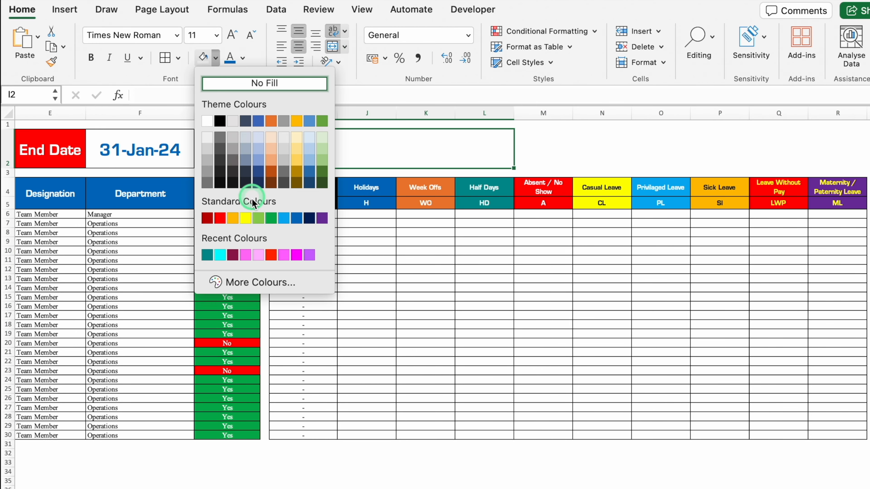
left_click(310, 219)
left_click(242, 58)
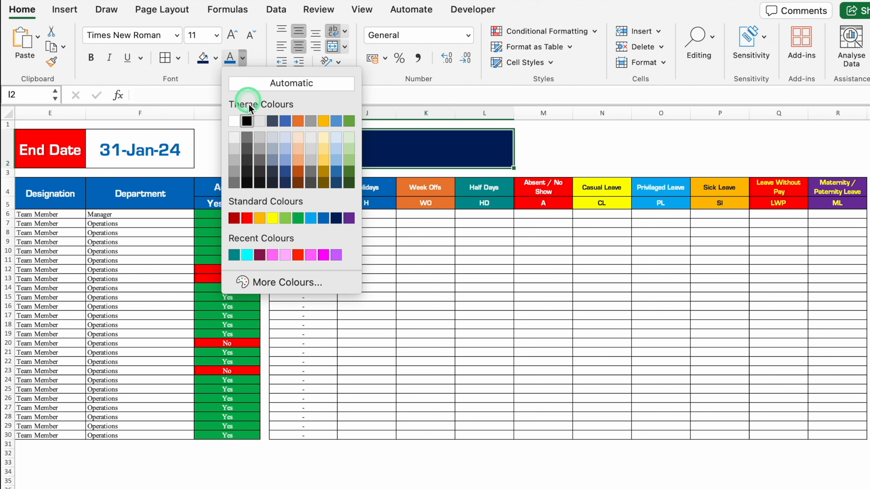
left_click(271, 218)
Enter the title "SUMMARY" in the merged I2 cell, set it to bold Eurostile and enlarge it to heading size
type("SUMMARY")
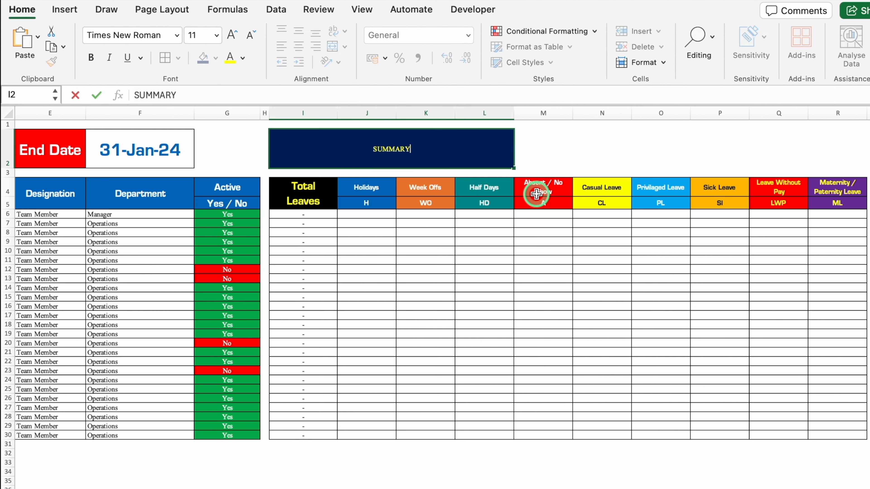
key("ctrl+Return")
left_click(177, 36)
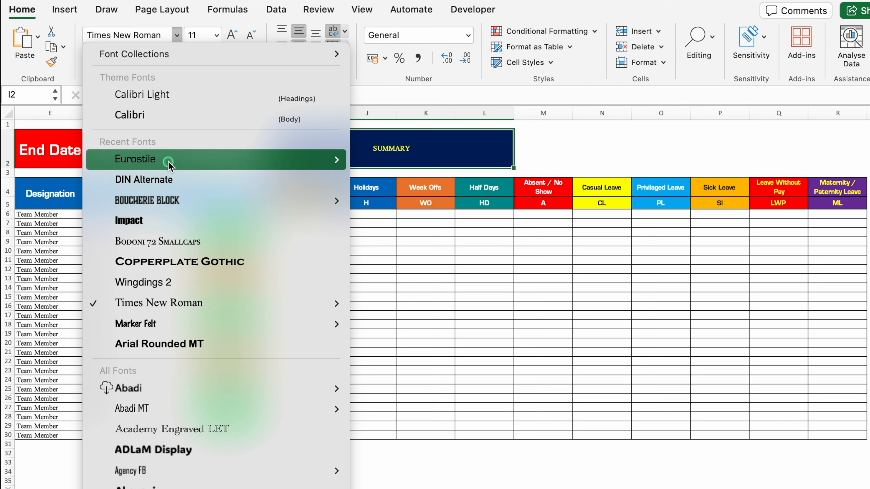
left_click(169, 161)
left_click(230, 34)
left_click(230, 34)
left_click(231, 34)
left_click(231, 34)
left_click(230, 34)
left_click(230, 34)
left_click(91, 58)
left_click(230, 30)
left_click(231, 30)
left_click(231, 30)
left_click(231, 30)
left_click(231, 31)
Enter "FROM" in M2 and set M2:R2 to bold Eurostile at size 18
left_click(545, 155)
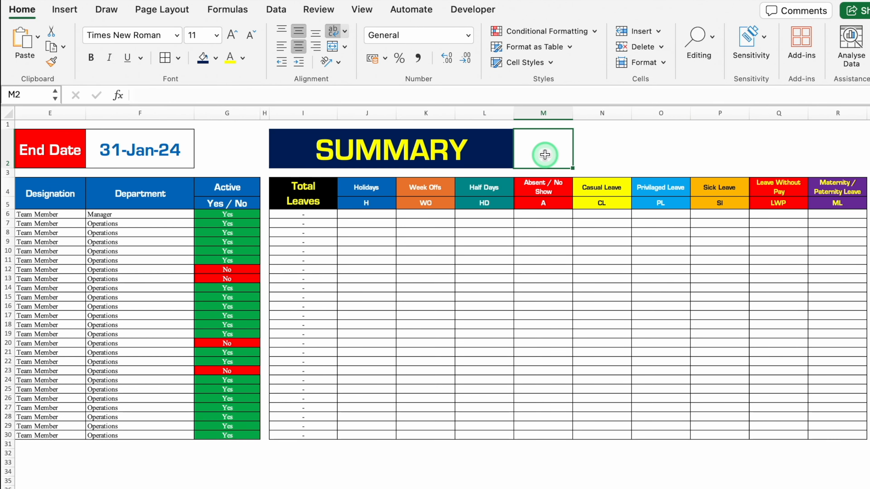
type("FROM")
left_click(655, 145)
left_click_drag(542, 148, 839, 147)
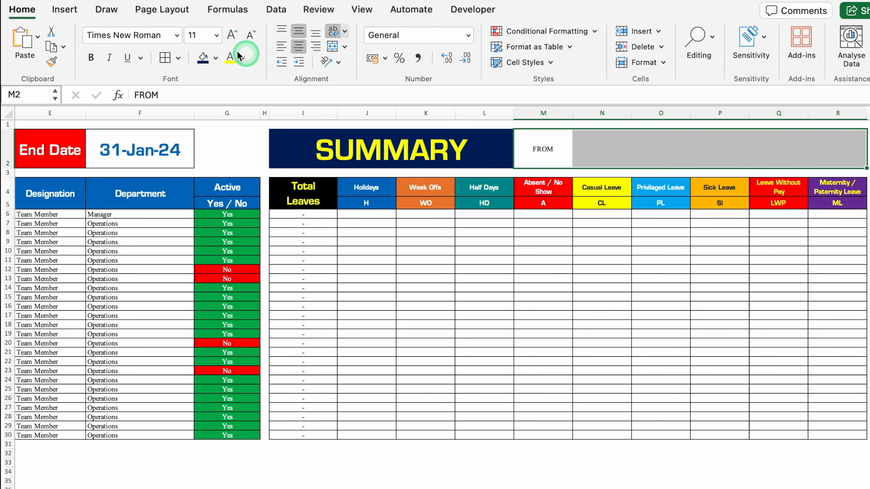
left_click(177, 37)
left_click(165, 156)
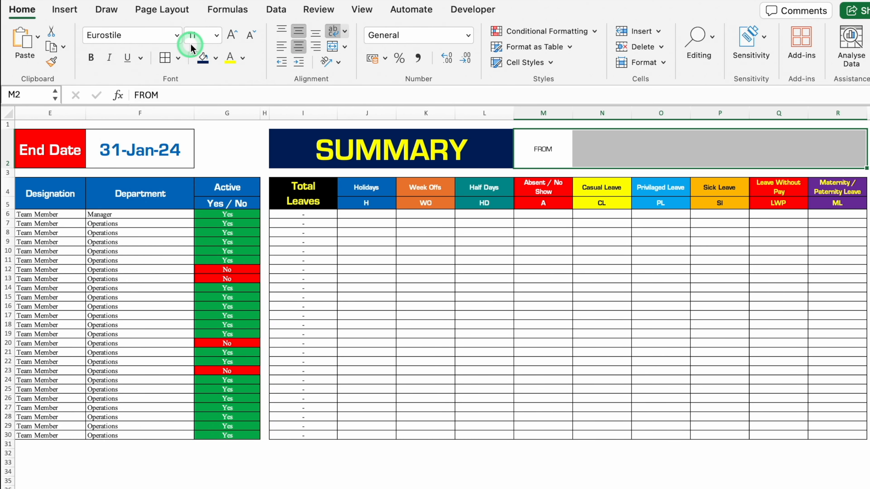
left_click(91, 57)
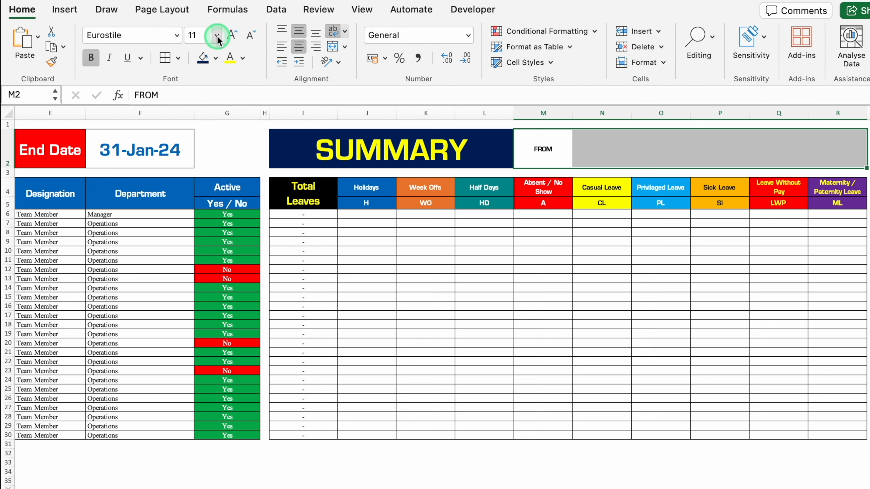
left_click(230, 36)
left_click(230, 35)
left_click(229, 35)
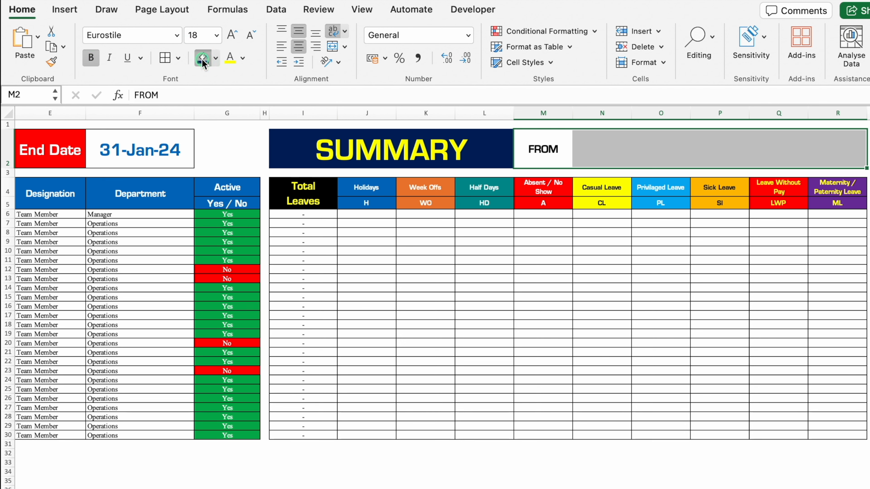
Give M2:R2 a dark blue fill and white text, and increase its font size to 24
left_click(203, 61)
left_click(242, 58)
left_click(234, 120)
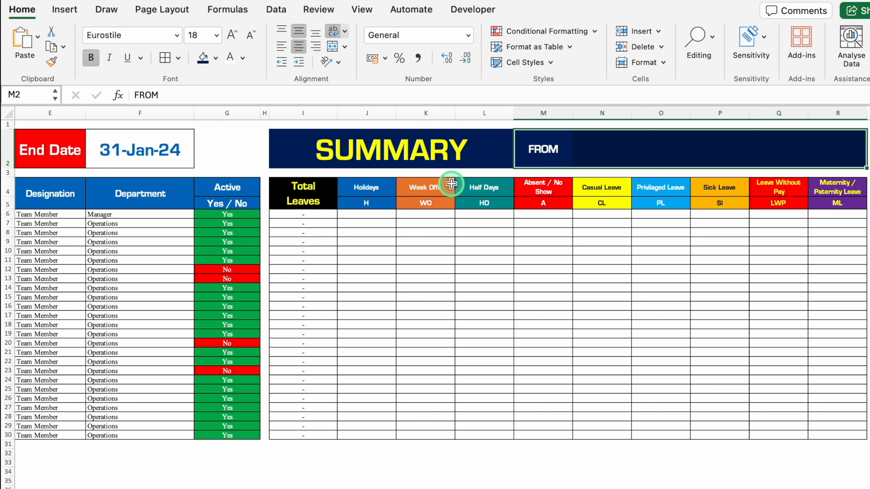
left_click(231, 36)
left_click(230, 36)
left_click(230, 36)
left_click(230, 35)
Merge N2:O2 and Q2:R2, and enter "TO" in P2 between them
left_click_drag(608, 146, 652, 144)
left_click(347, 51)
left_click_drag(771, 146, 832, 146)
left_click(332, 46)
left_click(709, 151)
type("TO")
Link the merged cell N2 after FROM to the start date with =D2
left_click(607, 149)
type("=")
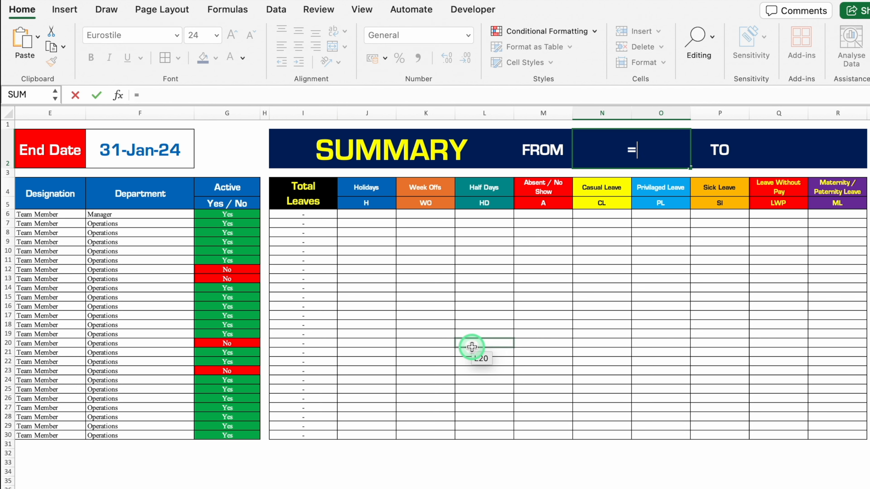
scroll(69, 476, "left", 5)
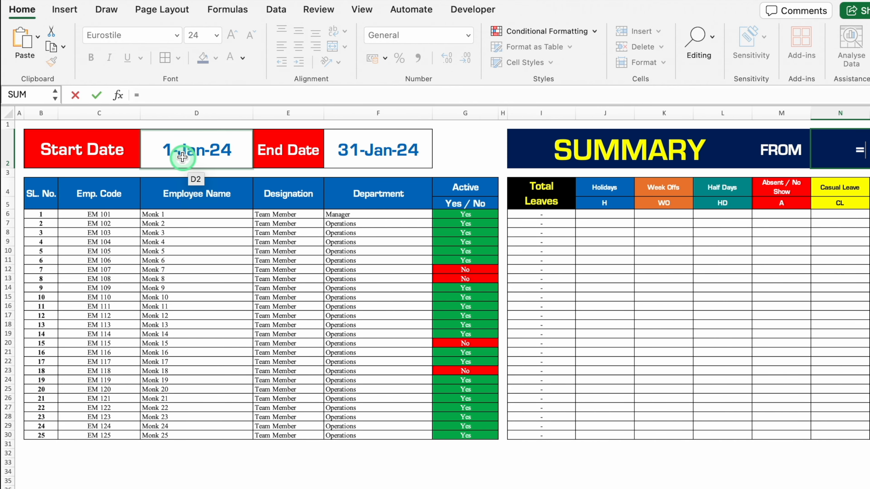
left_click(182, 157)
key("Return")
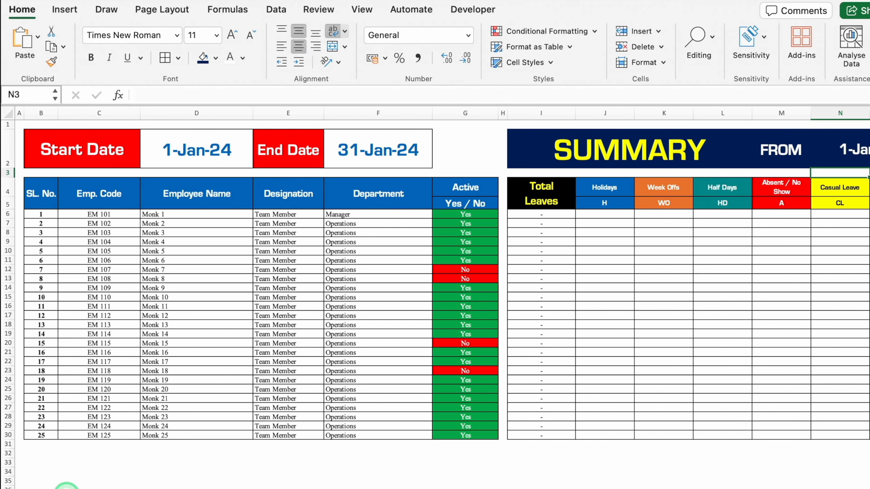
Link the merged cell Q2 after TO to the end date with =F2
scroll(67, 484, "right", 6)
scroll(432, 285, "left", 8)
left_click(807, 151)
type("=")
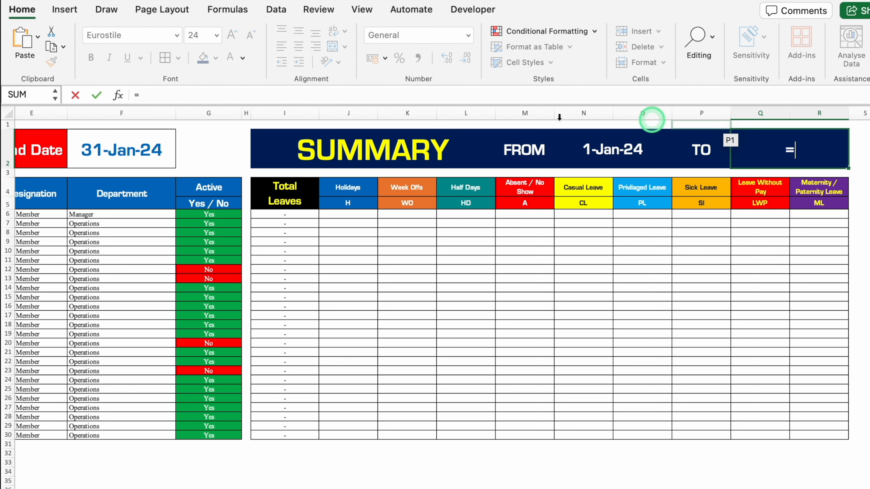
left_click(118, 155)
key("Return")
Increase the font size of the FROM and TO date banner in M2:R2 by three increments
left_click_drag(524, 150, 818, 150)
left_click(232, 36)
left_click(231, 36)
left_click(231, 37)
left_click(825, 370)
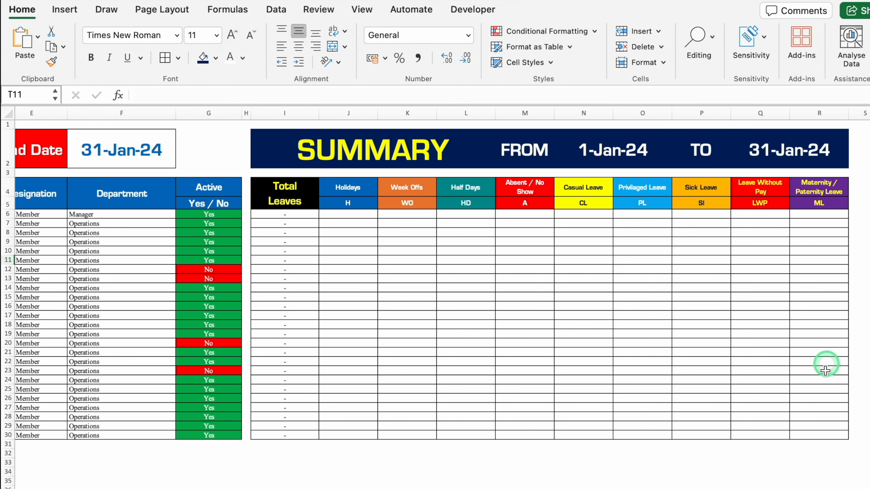
Start a COUNTIFS formula in J6 with the calendar date row 'Mark Leaves'!$I$5:$NJ$5 as its first criteria range
left_click(358, 214)
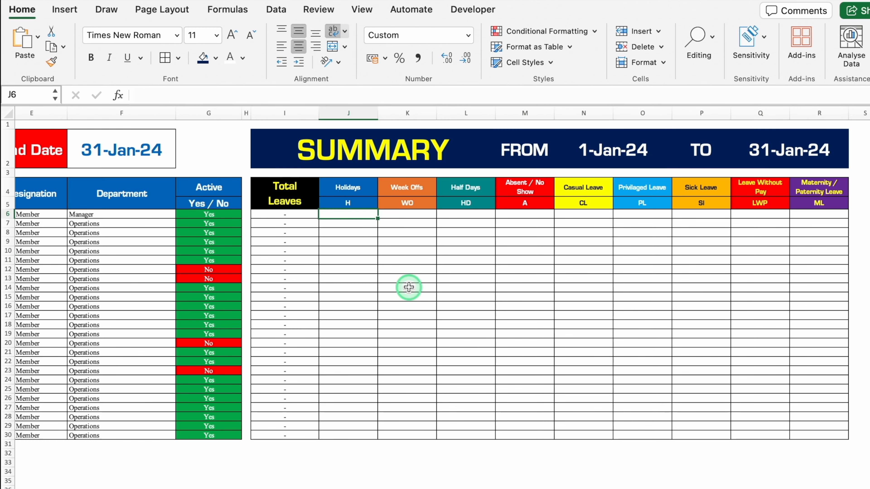
type("=")
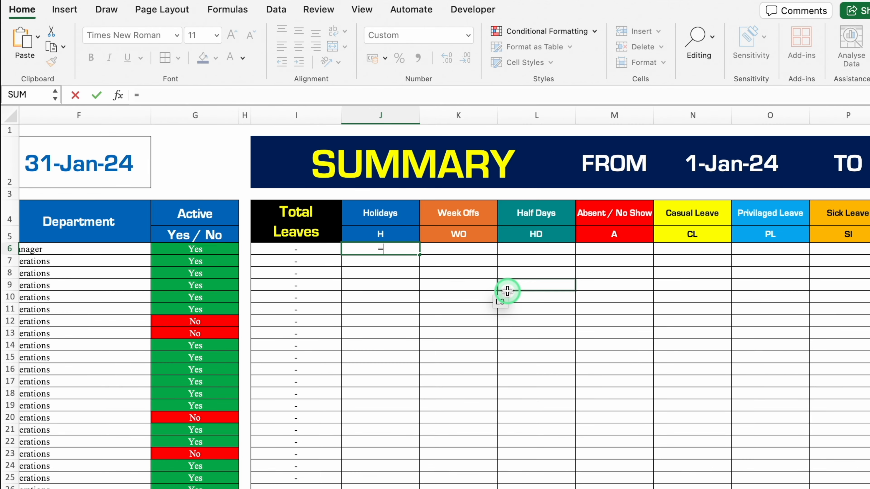
type("countifs")
double_click(394, 274)
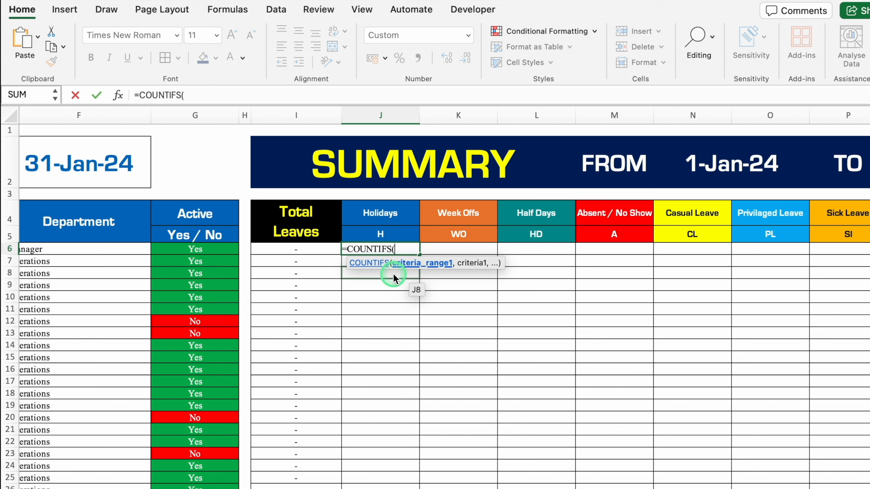
left_click(185, 476)
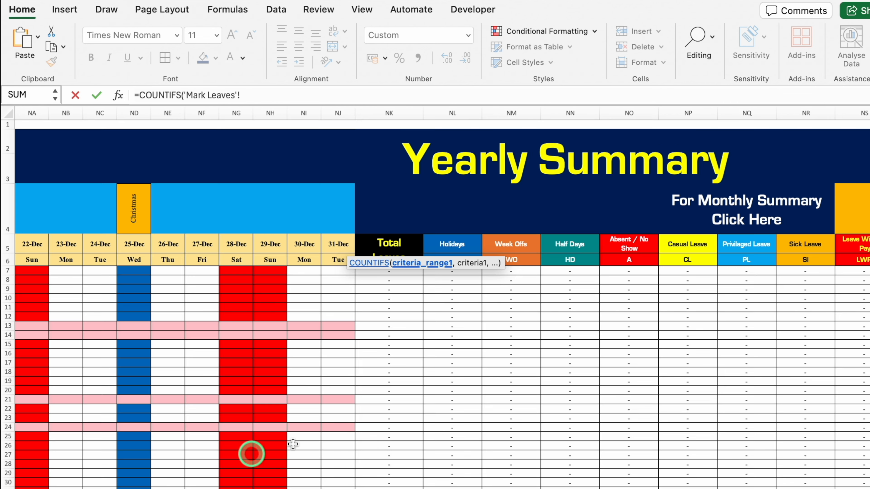
scroll(229, 343, "right", 20)
scroll(442, 308, "left", 20)
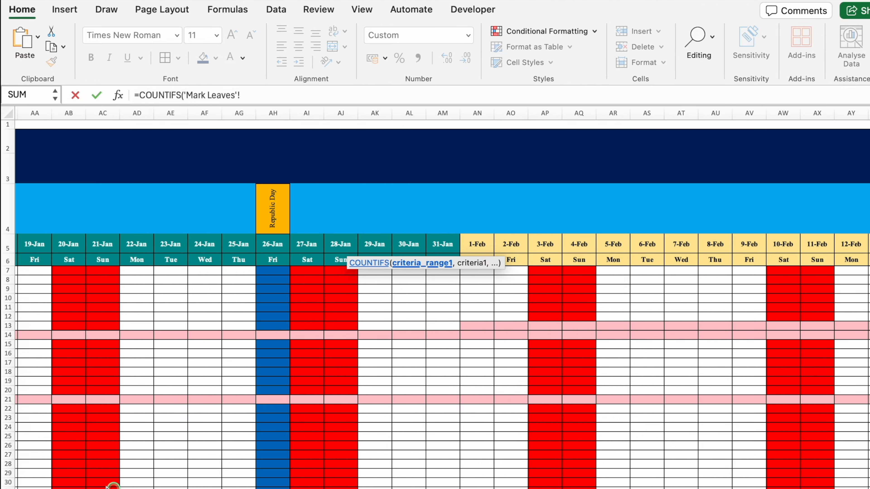
left_click_drag(541, 244, 684, 244)
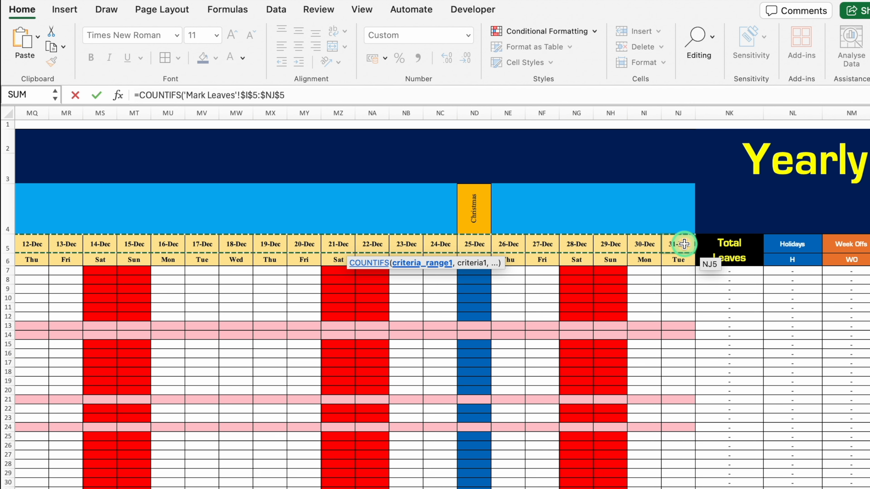
Set the first COUNTIFS criterion to ">="&Summary!$D$2 so dates count from the start date
type(",\">=\"&")
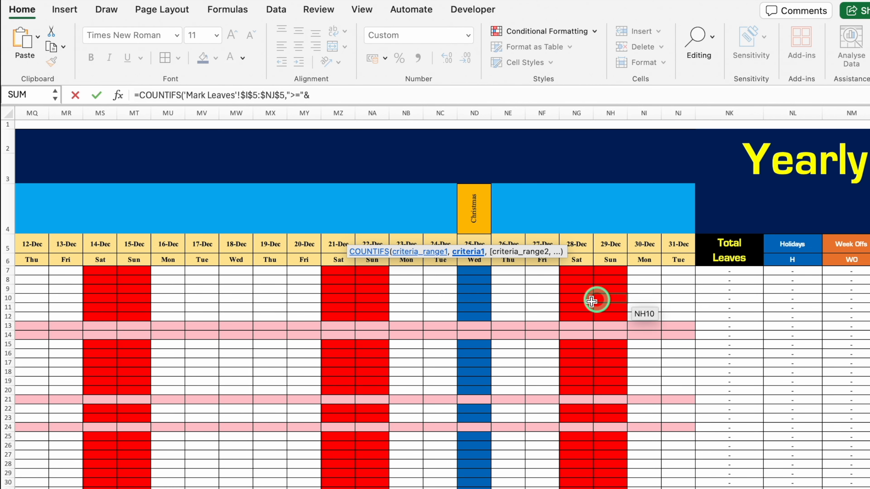
key("ctrl+Page_Down")
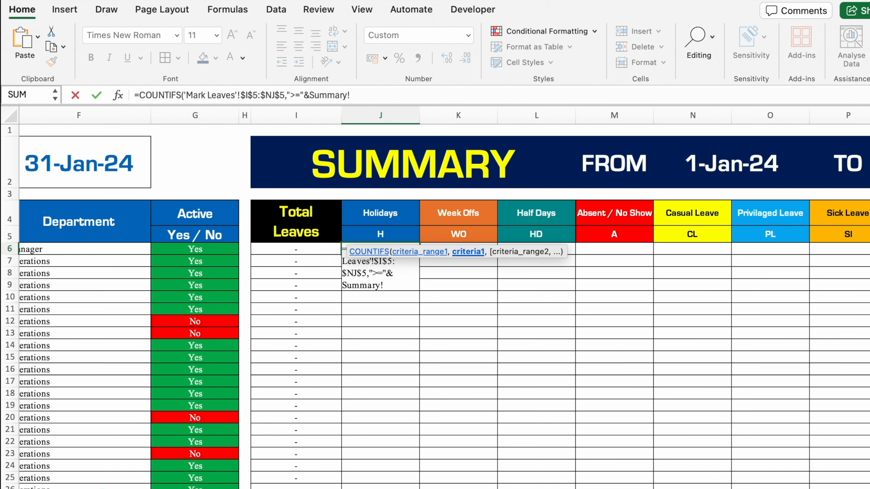
scroll(219, 275, "left", 5)
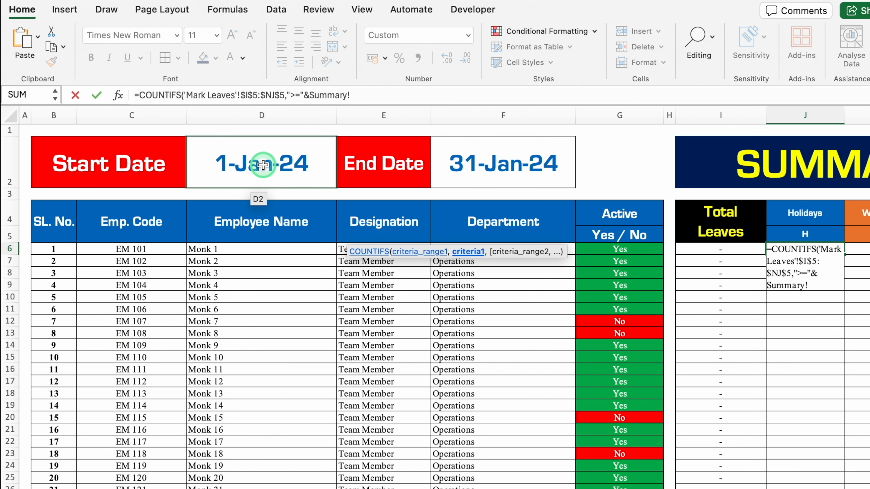
left_click(263, 165)
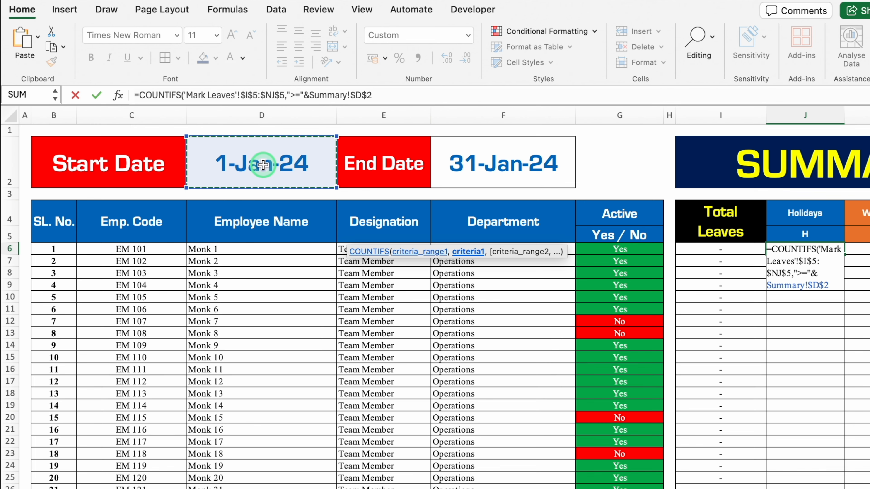
Add 'Mark Leaves'!$I$5:$NJ$5 as the second criteria range with the end-date criterion "<="&Summary!$F$2
type(",")
left_click(219, 488)
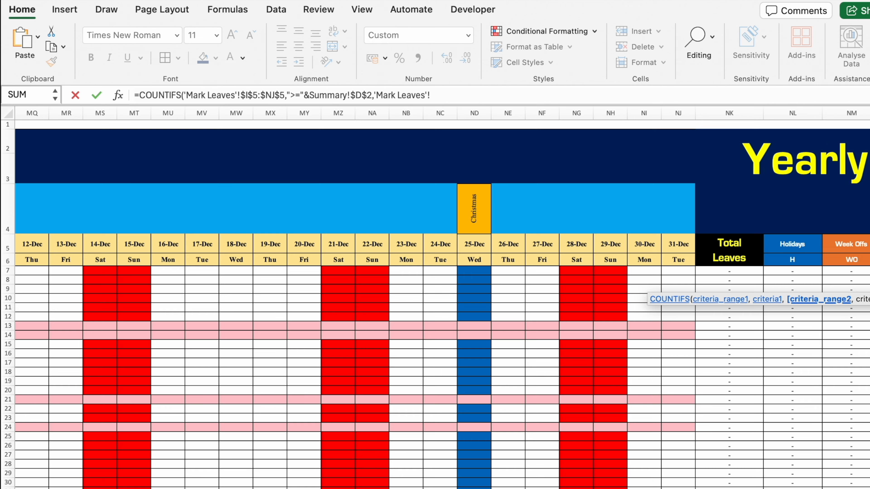
scroll(376, 320, "left", 15)
scroll(376, 320, "left", 20)
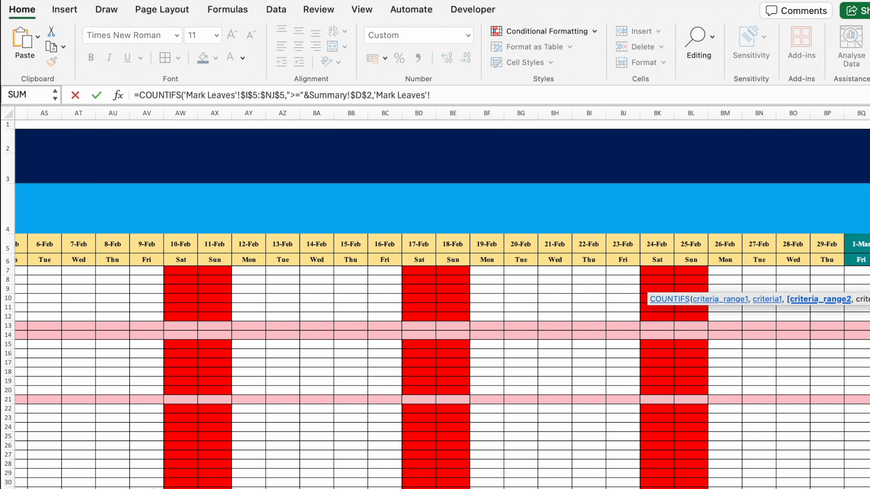
left_click(67, 242)
left_click_drag(67, 242, 448, 246)
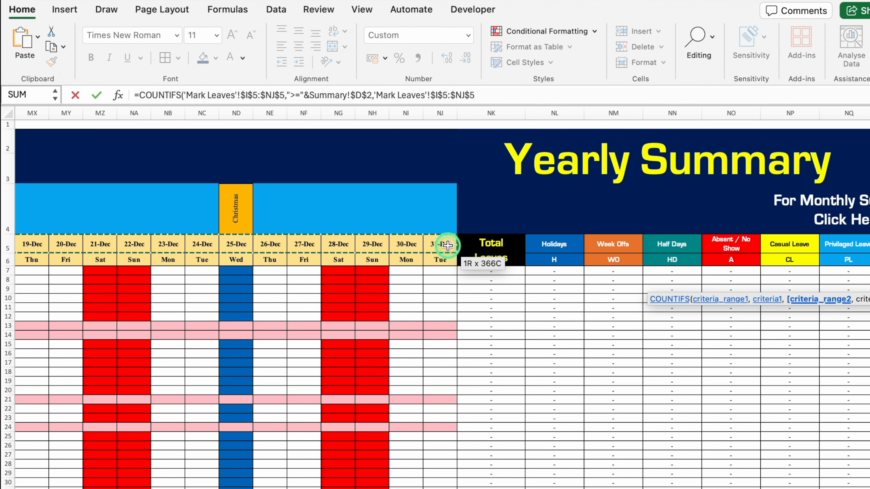
type(",\"<=\"&")
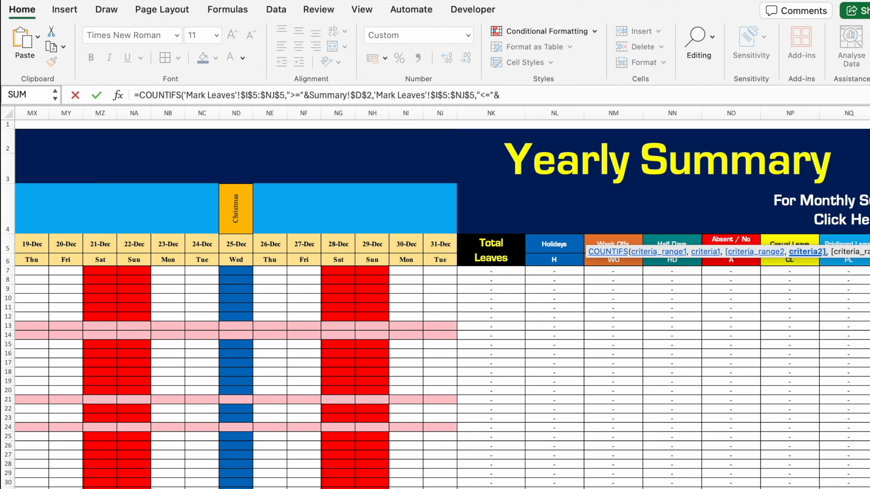
key("ctrl+Page_Up")
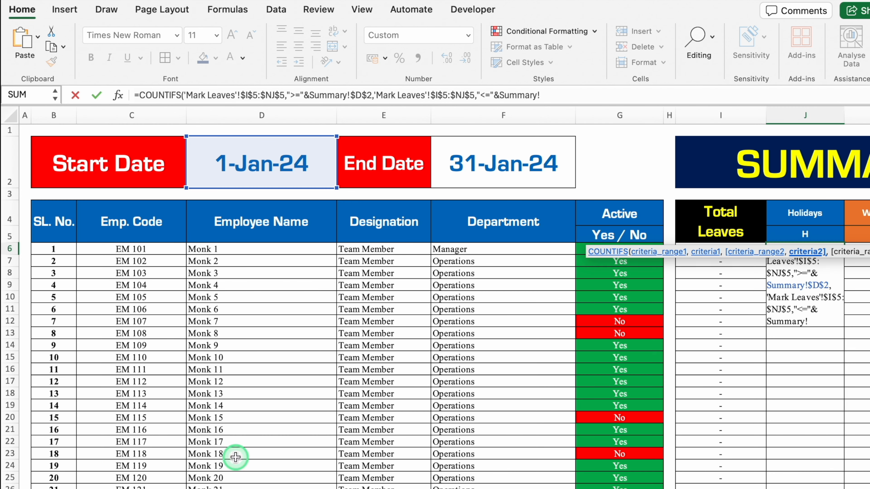
left_click(500, 155)
key("F4")
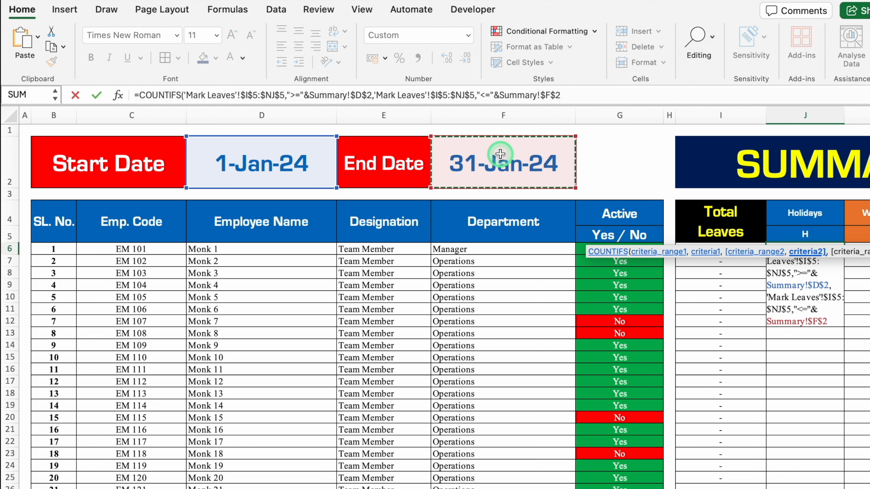
Add the calendar's leave entries 'Mark Leaves'!$I7:$NJ31 as the third COUNTIFS criteria range
type(",")
key("ctrl+Page_Down")
scroll(442, 298, "left", 20)
scroll(442, 299, "left", 20)
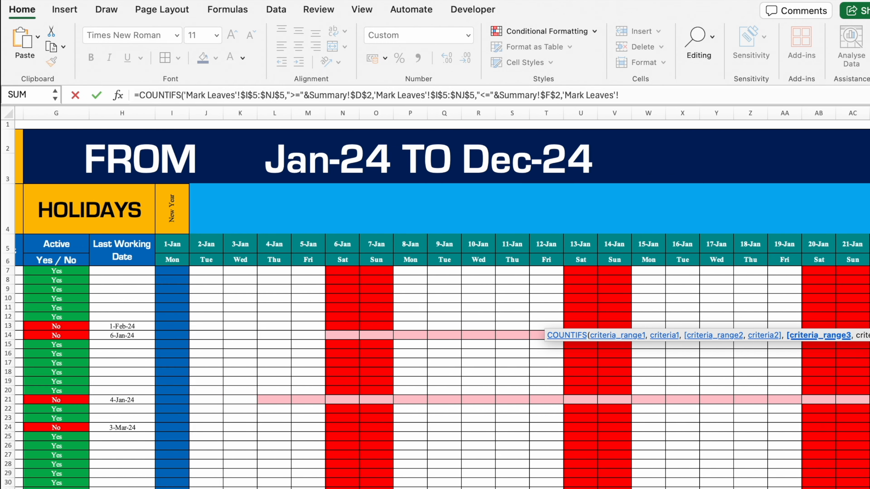
left_click(328, 274)
left_click_drag(327, 286, 447, 486)
key("F4")
type(",")
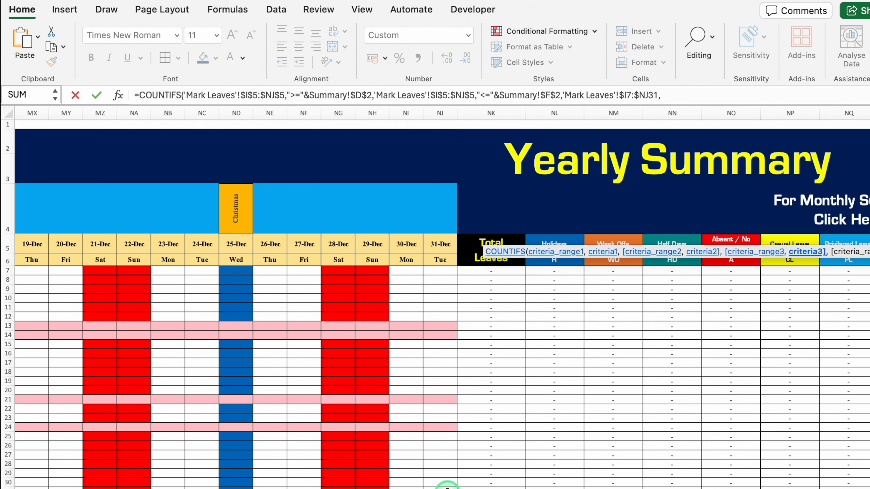
Use the holiday code Summary!J$5 as the third criterion, correct its range to $I7:$NJ7, and commit the formula in J6
key("ctrl+Page_Down")
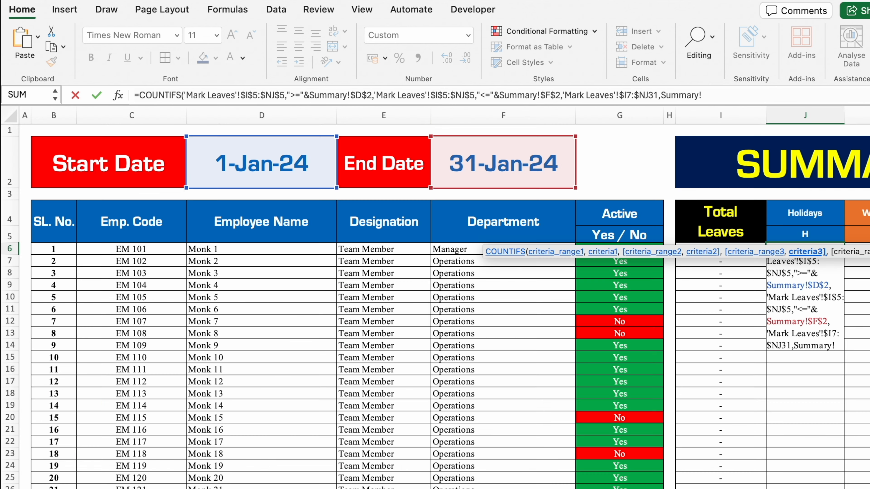
left_click(805, 235)
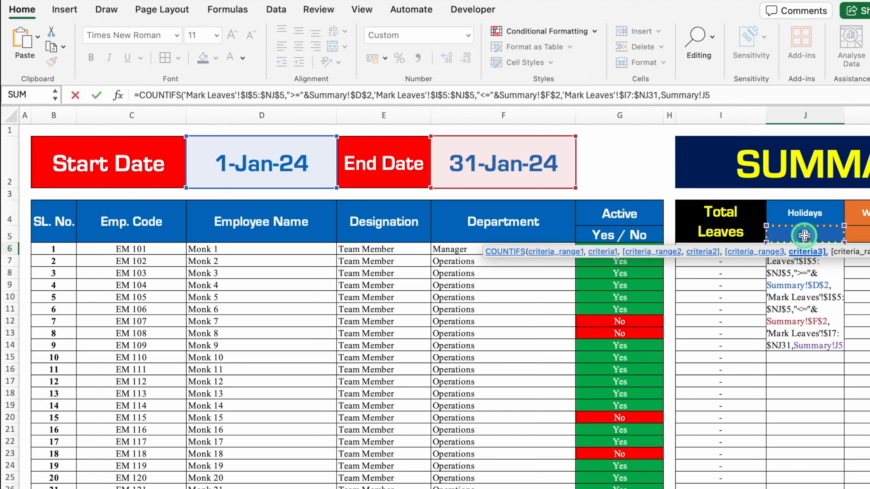
type(")")
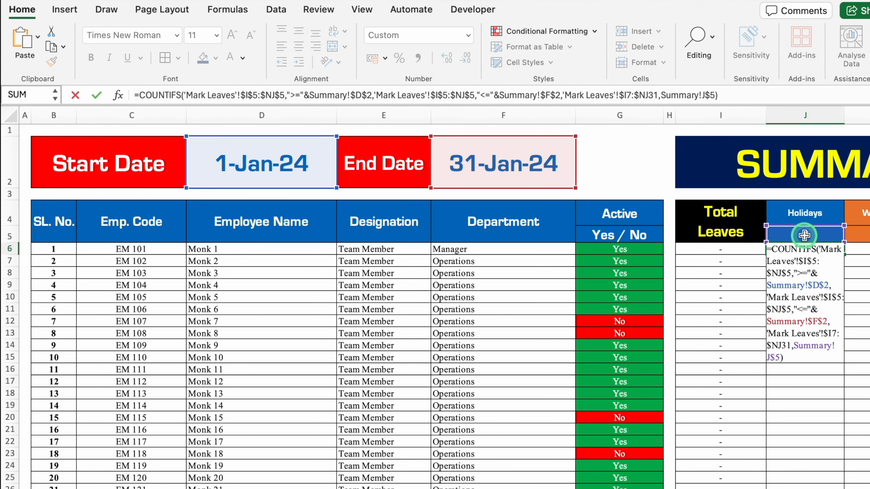
left_click(743, 98)
key("Return")
Fill the COUNTIFS formula from J6 across the leave-type columns and down to row 30
left_click(841, 249)
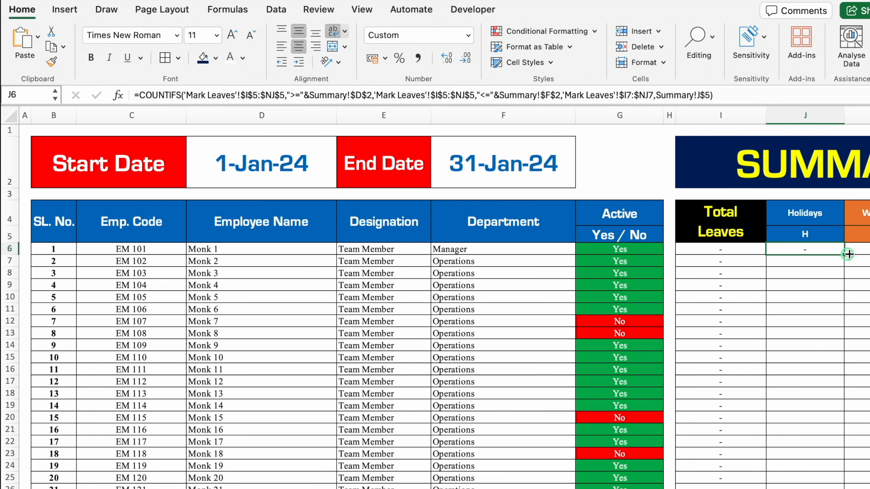
scroll(847, 251, "right", 10)
left_click_drag(867, 254, 823, 478)
Clear the employee name, designation, department and active status entries in D6:G30
scroll(823, 479, "left", 10)
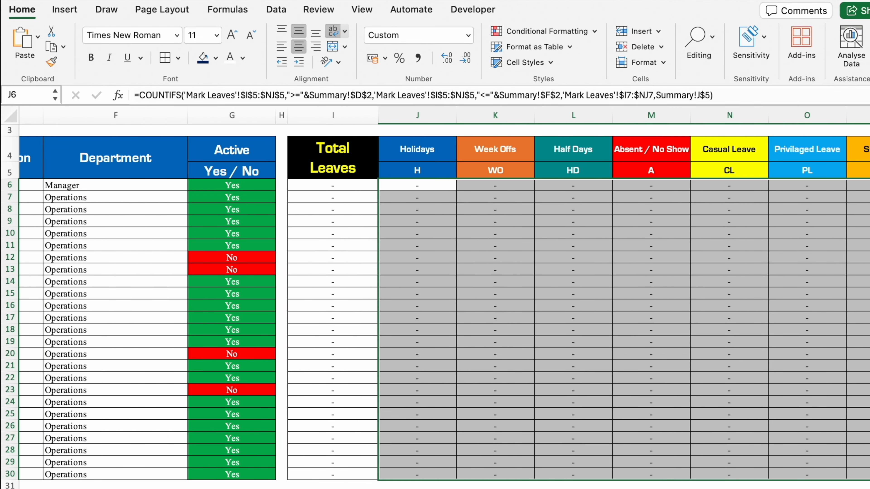
left_click_drag(285, 186, 618, 475)
key("Delete")
Start a VLOOKUP formula in D6 that uses the employee code $C6 as its lookup value
left_click(274, 186)
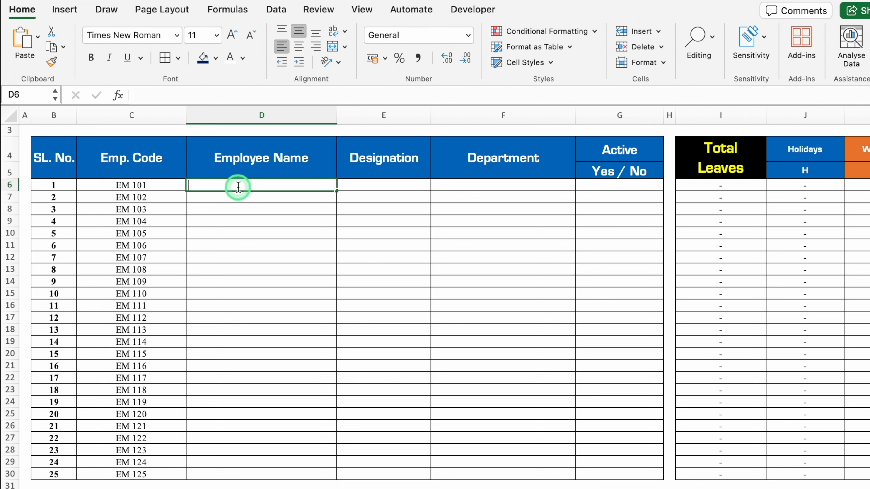
type("=v")
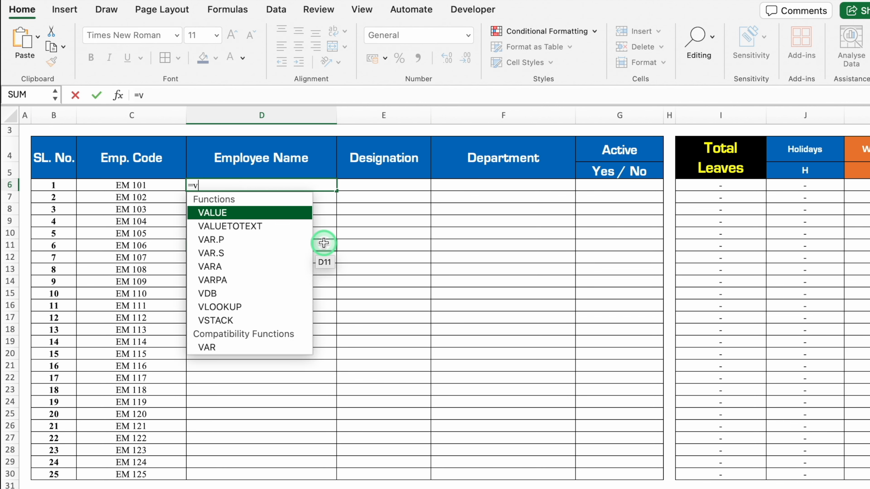
type("lo")
double_click(219, 211)
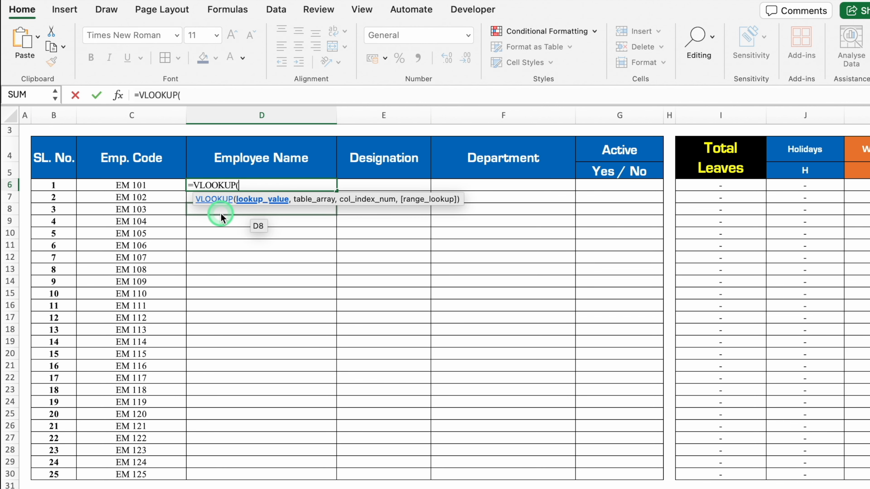
left_click(157, 187)
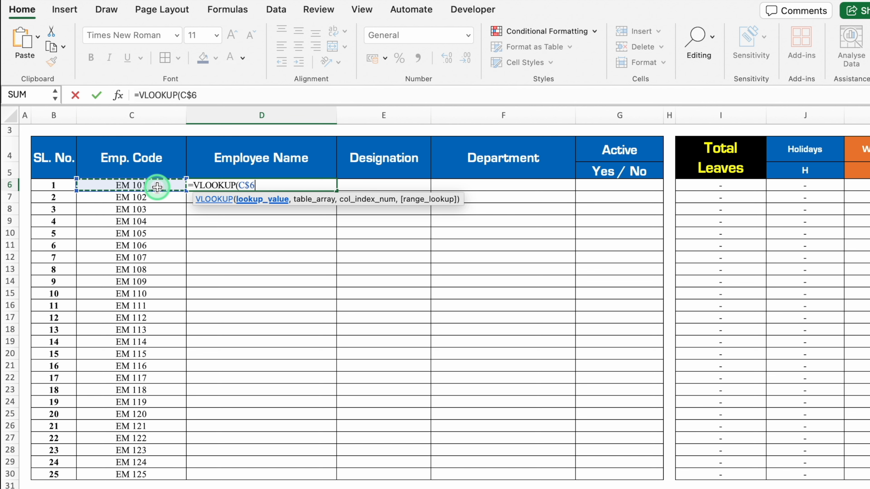
type(",")
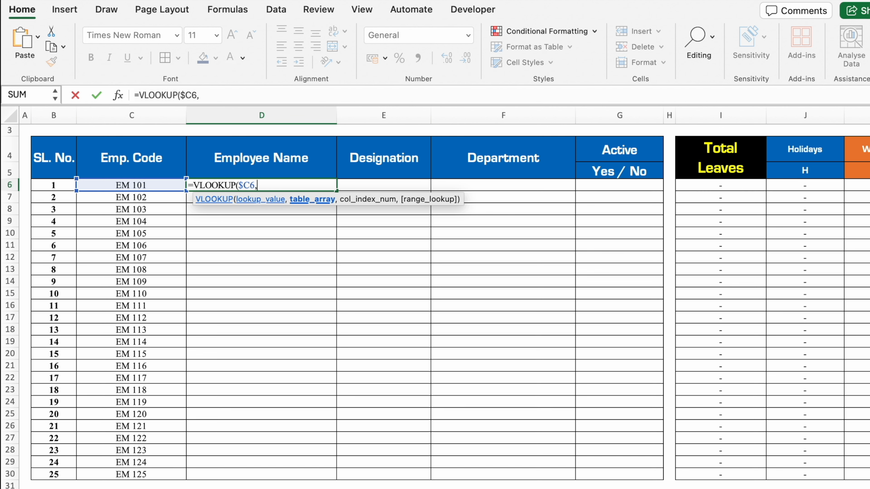
Set the VLOOKUP table array to the absolute employee range 'Mark Leaves'!$C$7:$G$31
left_click(202, 488)
scroll(479, 436, "left", 20)
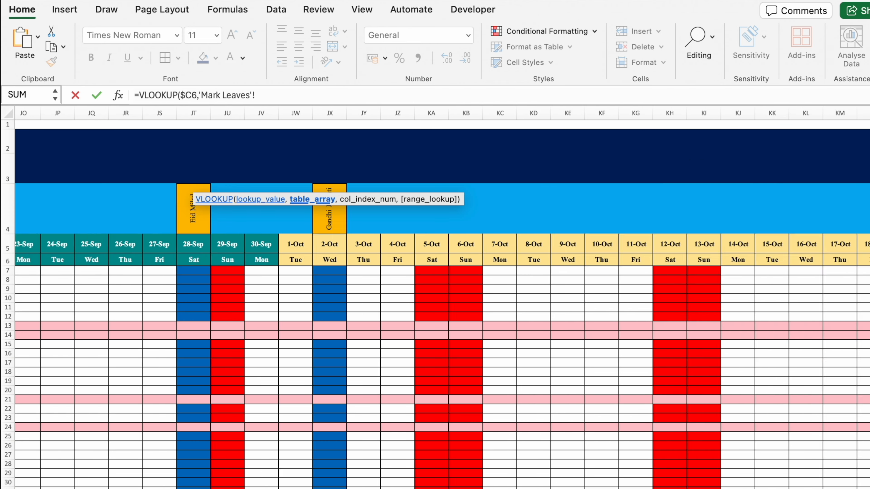
scroll(446, 343, "left", 20)
left_click(116, 273)
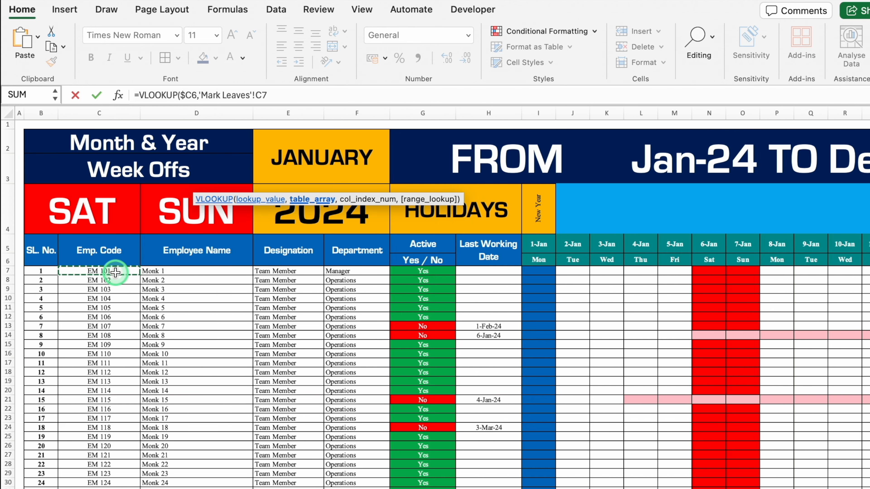
left_click_drag(115, 272, 401, 488)
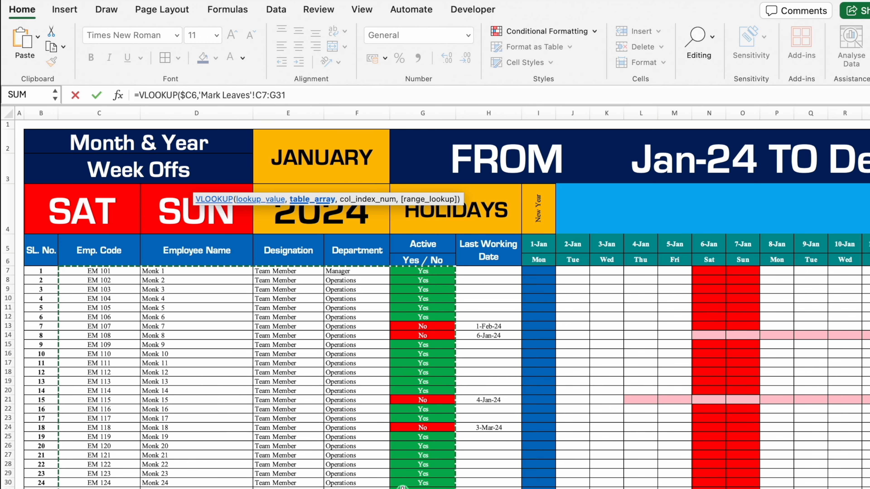
key("F4")
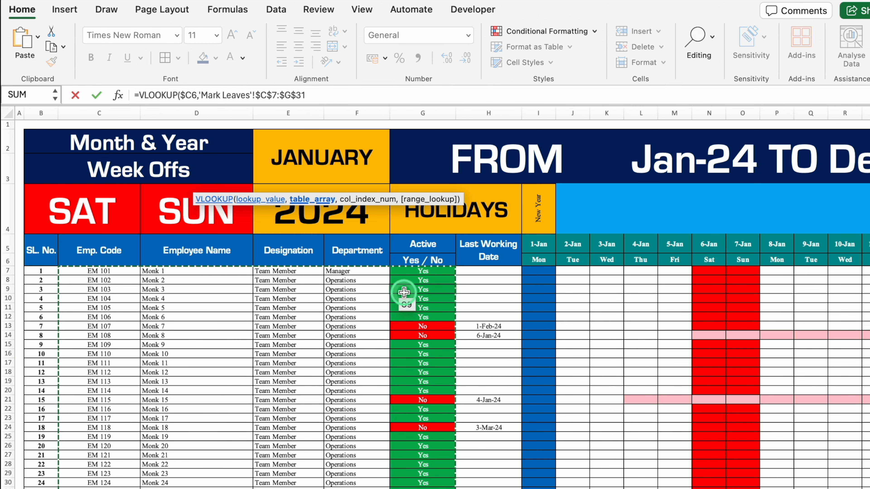
Complete the VLOOKUP arguments with column index 2 and 0 for an exact match
type(",")
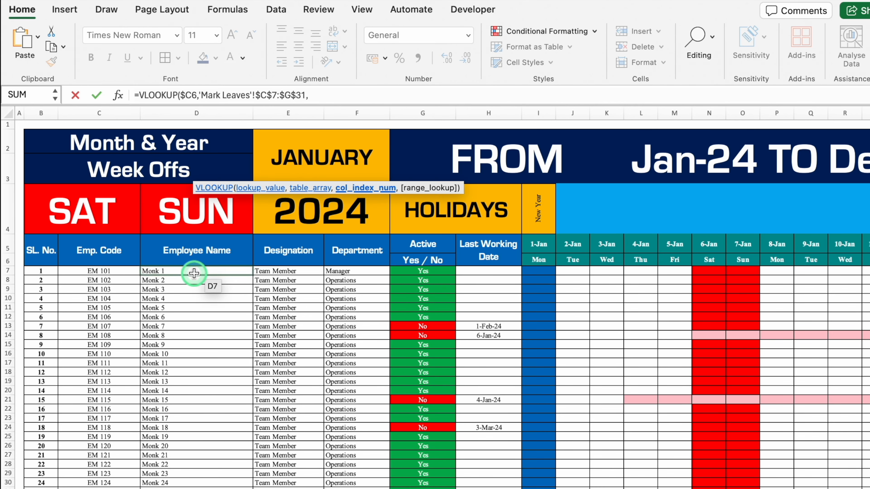
type("2,")
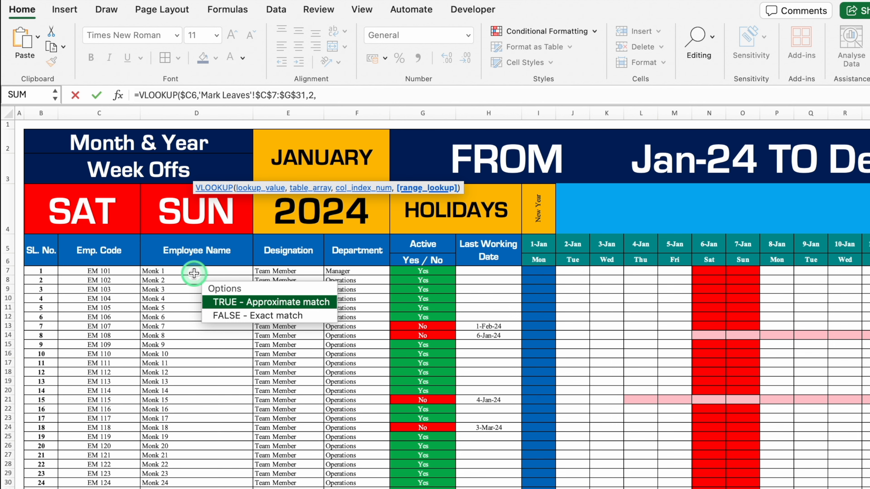
type("0)")
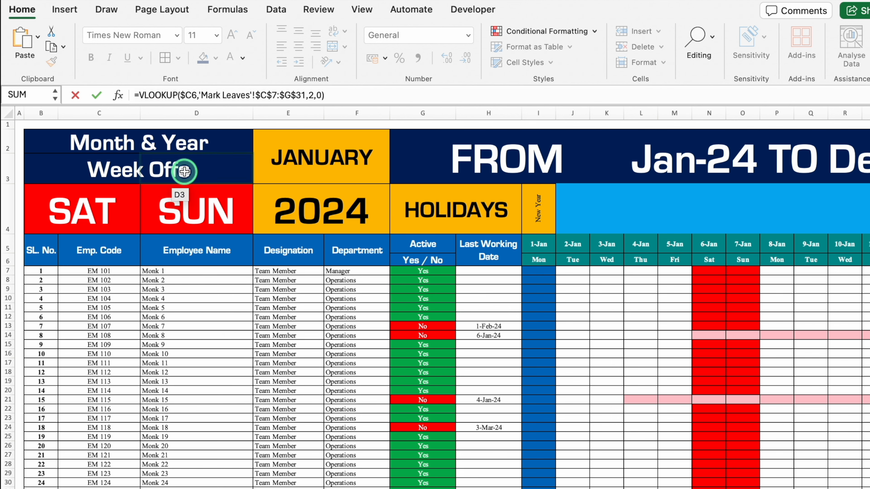
Wrap the employee name VLOOKUP in D6 in IFERROR with an empty string "" as the error value
type("IFE")
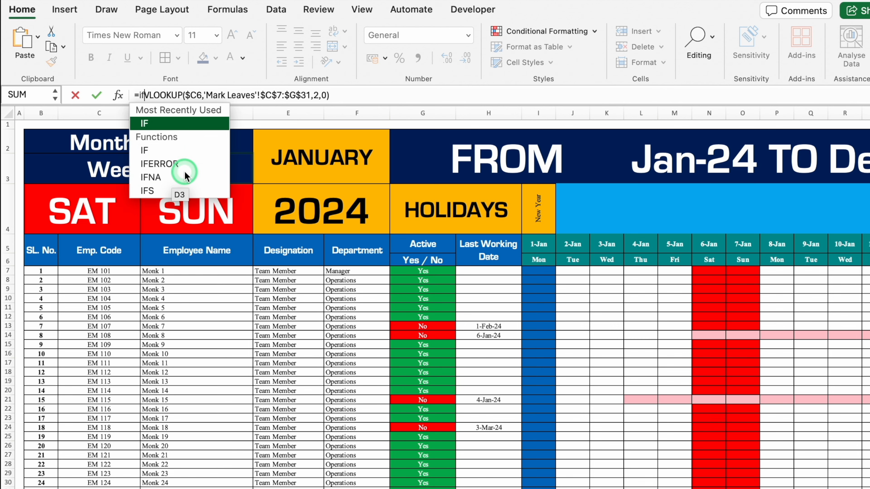
double_click(175, 125)
left_click(404, 97)
type(",")
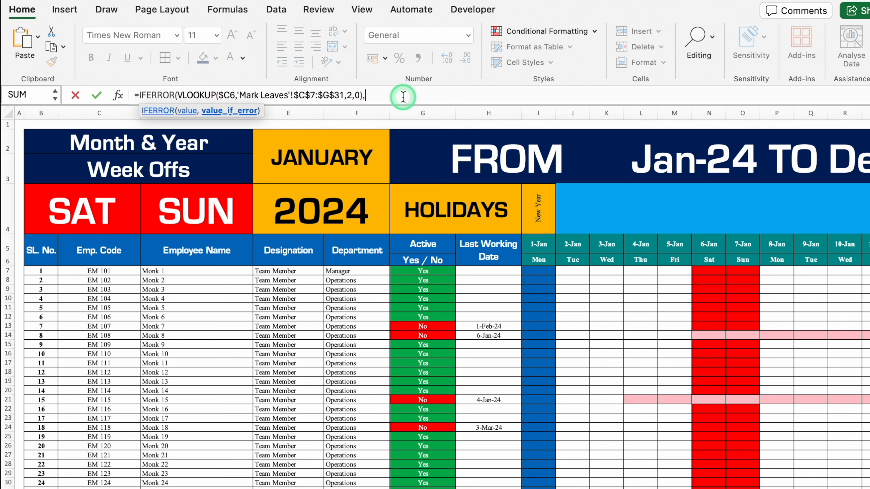
type("\"\")")
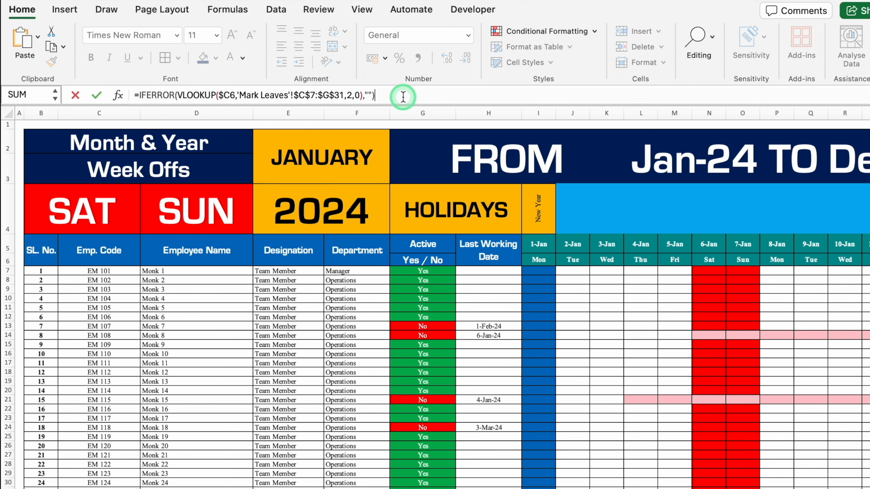
key("Return")
Copy the D6 lookup formula across to G6 and set the Designation formula's column index in E6 to 3
left_click(330, 187)
left_click_drag(337, 191, 637, 191)
left_click(389, 188)
left_click(351, 96)
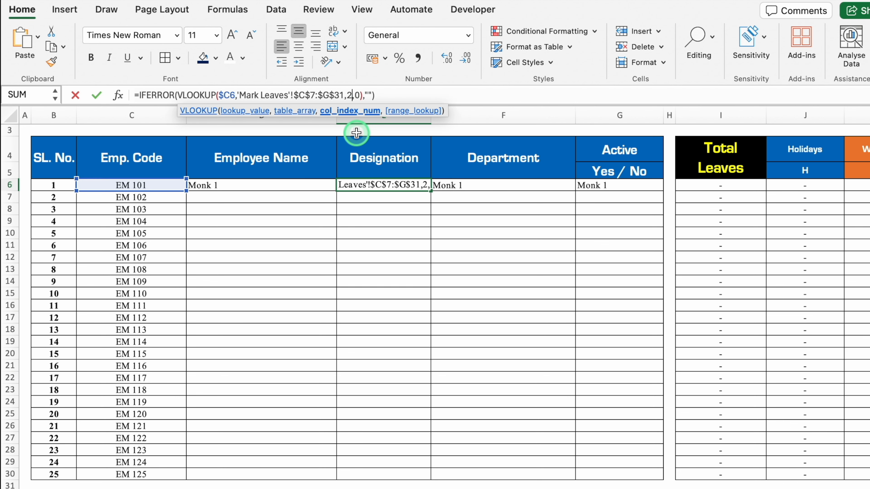
key("BackSpace")
type("3")
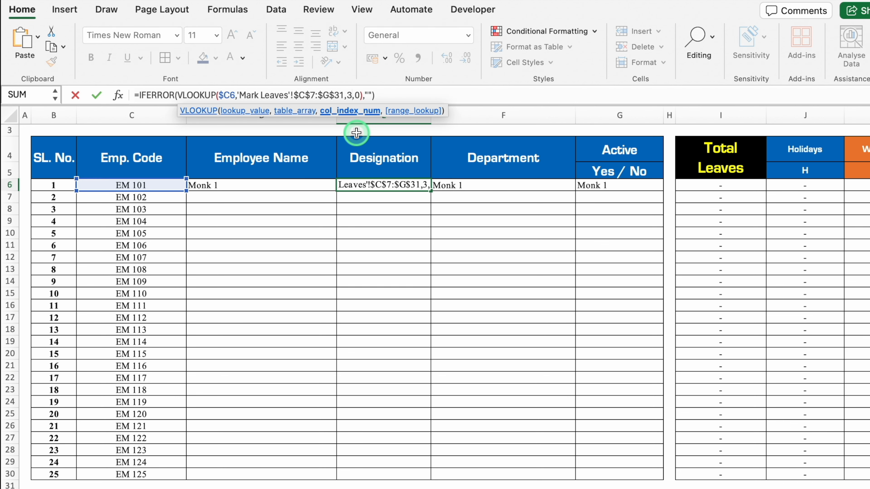
key("Return")
Set the column index of the Department lookup in F6 to 4
left_click(453, 185)
left_click(350, 96)
key("BackSpace")
type("4")
key("Return")
Change the column index of the lookup in G6 so it returns the employee's active Yes/No status
left_click(615, 181)
left_click(351, 96)
key("BackSpace")
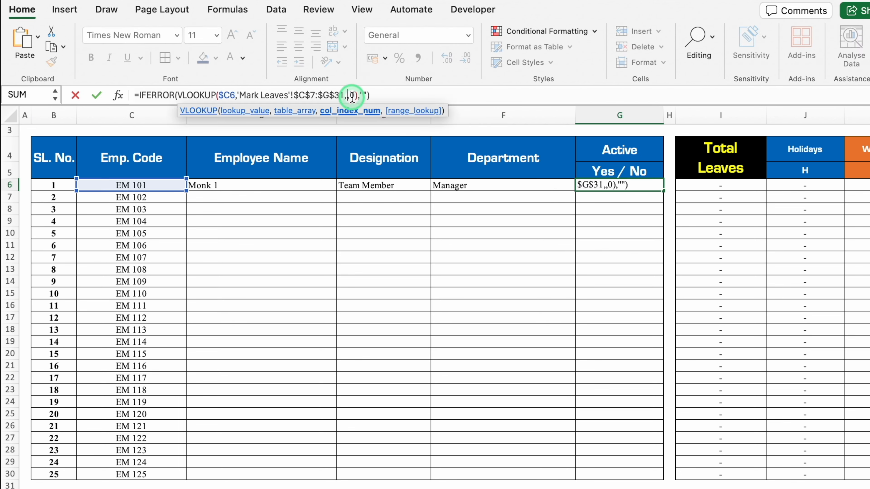
key("Return")
Fill the D6:G6 lookup formulas down to row 30 and centre the contents of the Active column G
left_click_drag(253, 187, 660, 480)
left_click(620, 115)
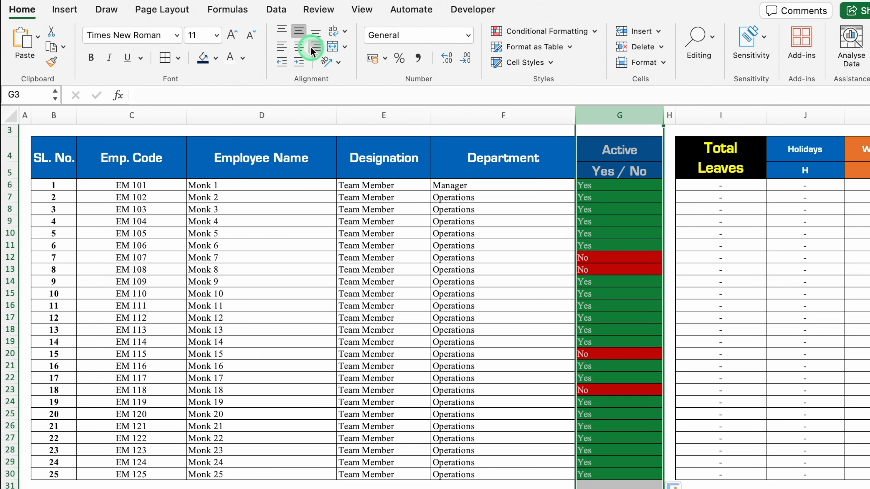
left_click(300, 46)
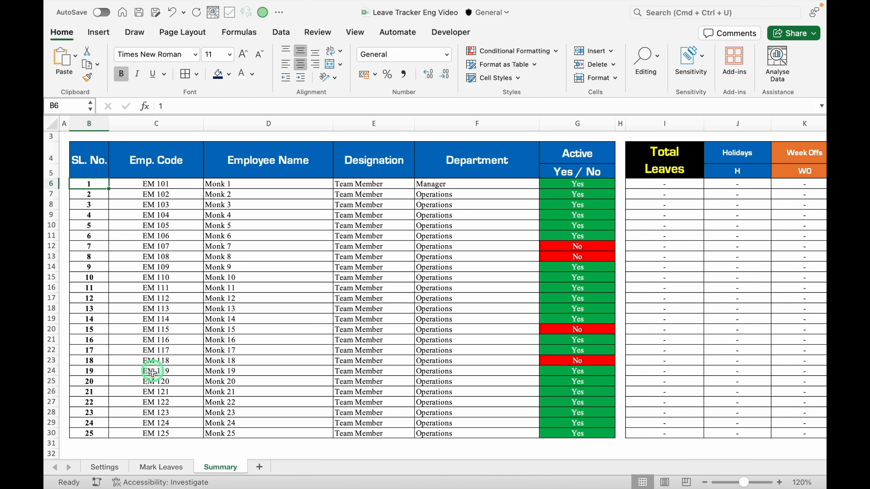
Insert a hyperlink to cell A1 of the Summary sheet in NS4 of Mark Leaves, beside "For Monthly Summary Click Here"
left_click(164, 467)
left_click_drag(100, 454, 798, 444)
left_click(708, 201)
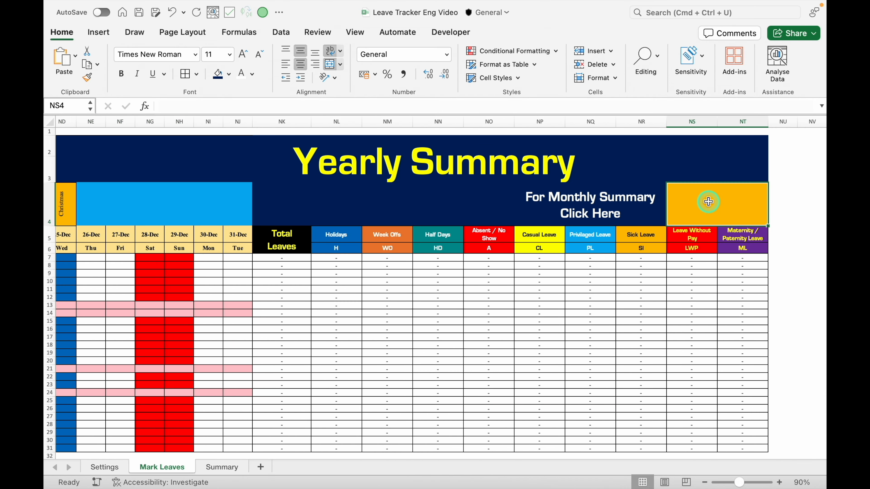
right_click(709, 201)
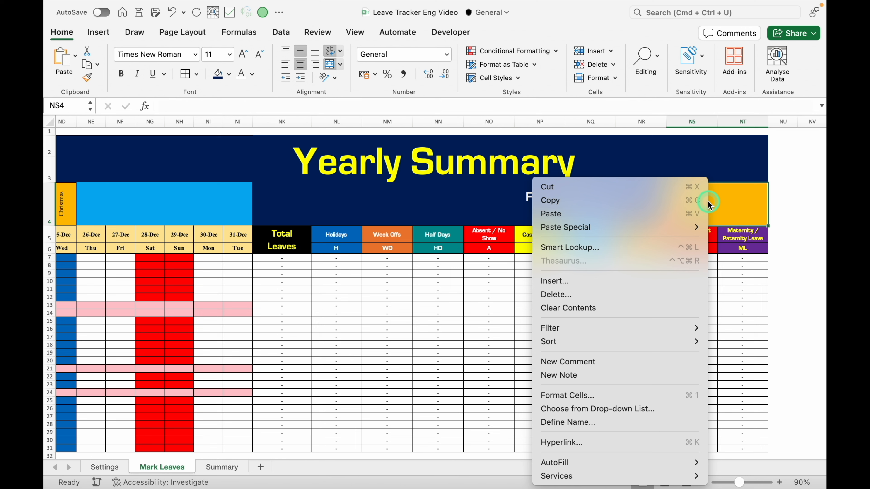
left_click(605, 442)
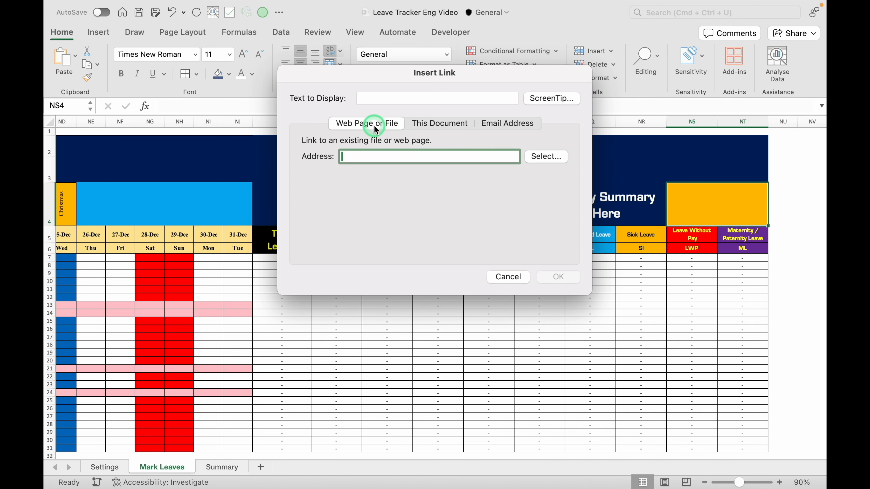
left_click(455, 126)
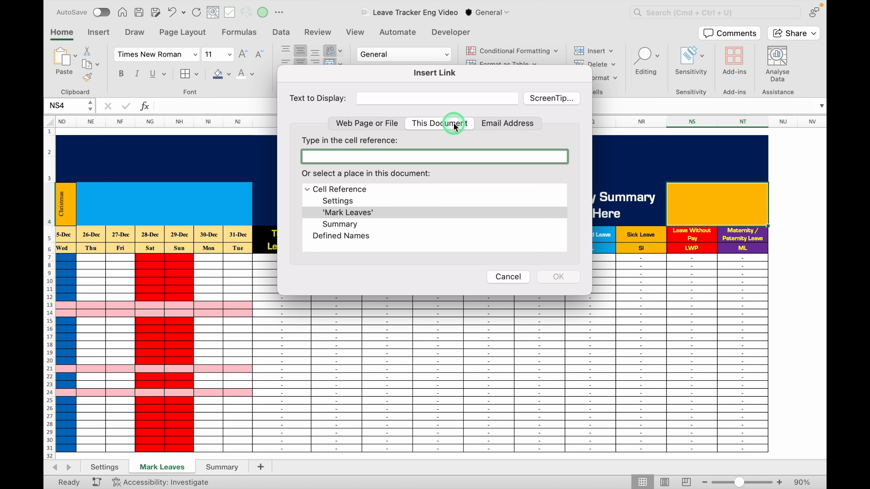
left_click(352, 227)
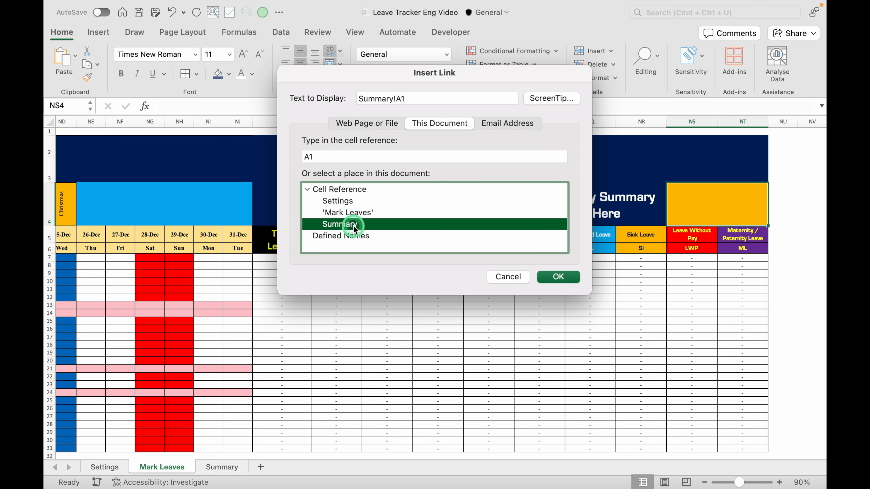
left_click(558, 277)
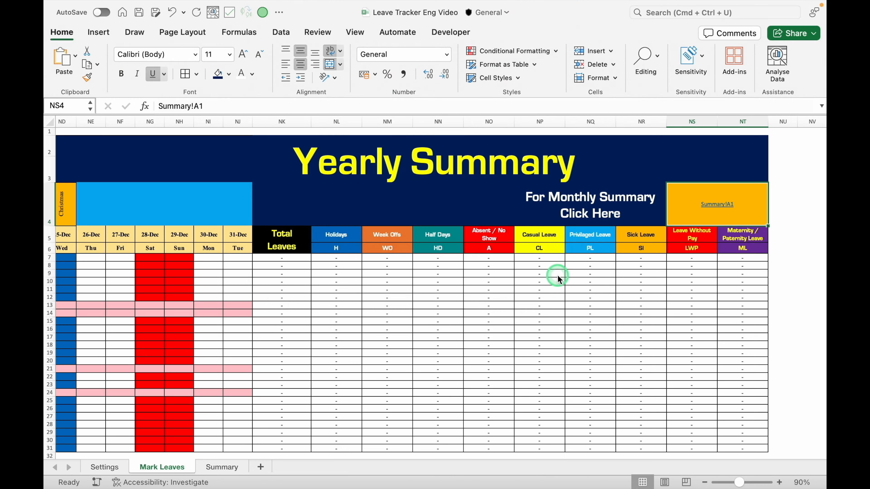
Format the Summary link in NS4 in bold Eurostile and open its font colour choices
left_click(196, 55)
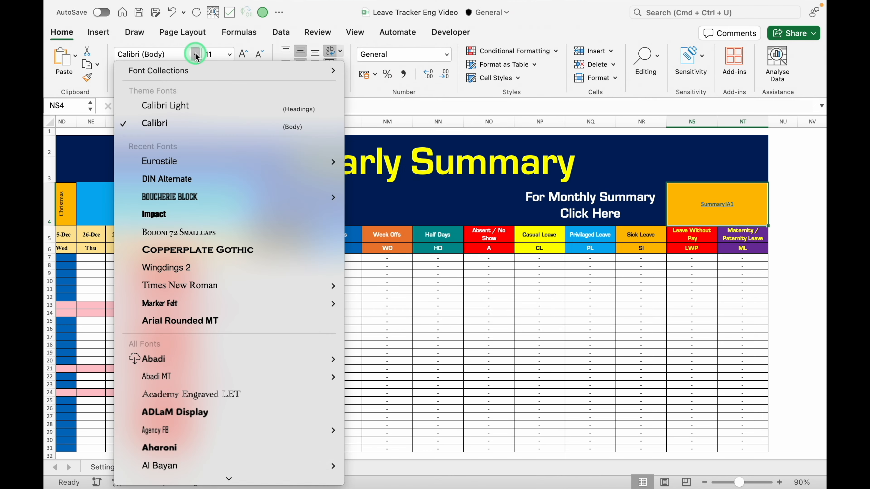
left_click(188, 161)
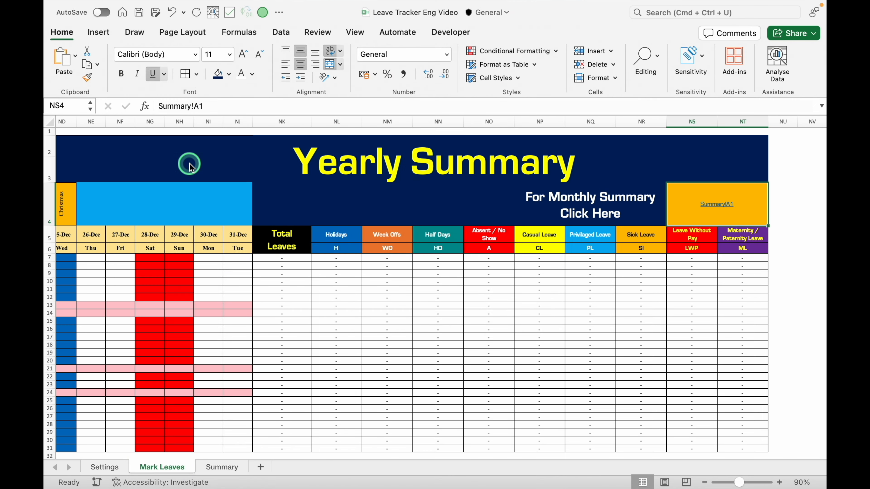
left_click(122, 73)
left_click(253, 73)
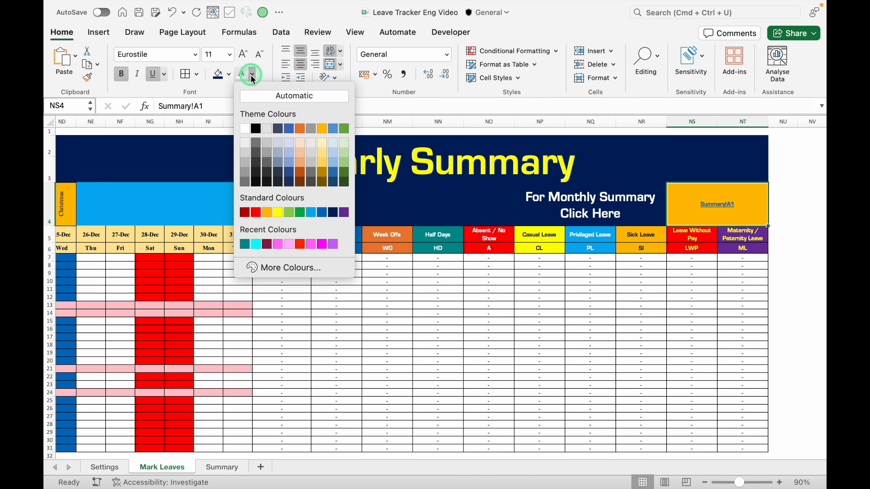